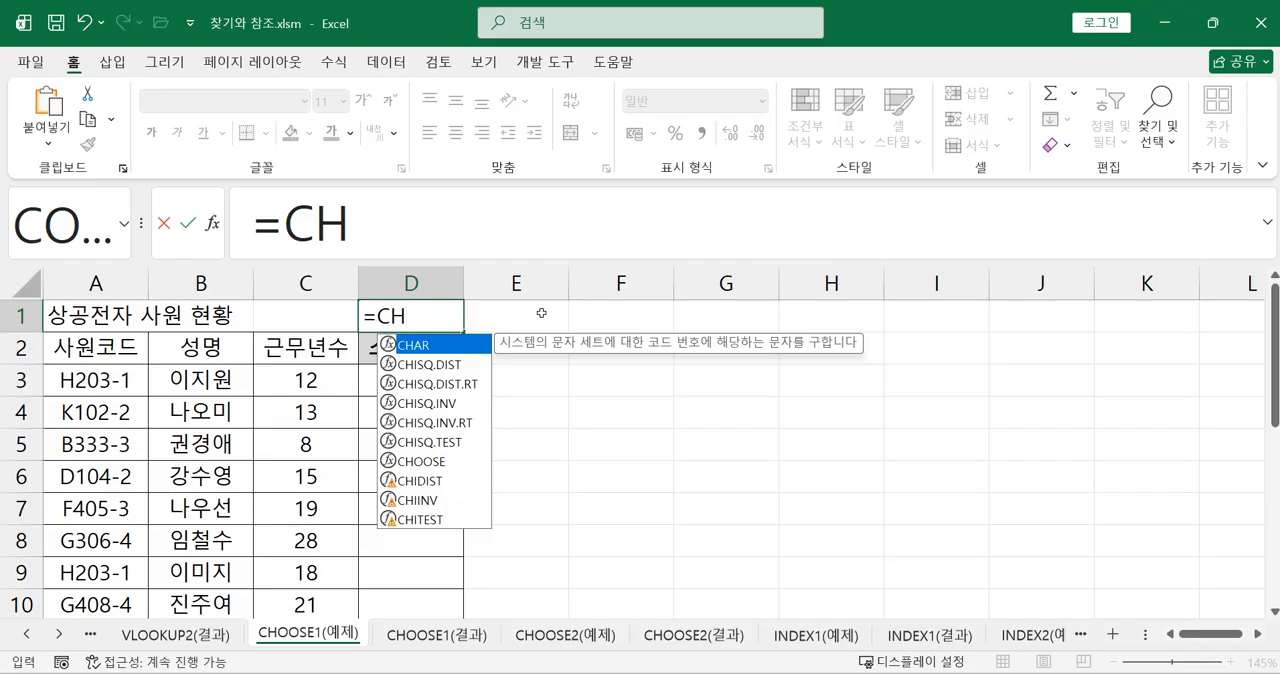
Complete the formula in cell D1 as =CHOOSE(3,4,5,6,7) and enter it
{"action": "double_click", "coordinate": [437, 463]}
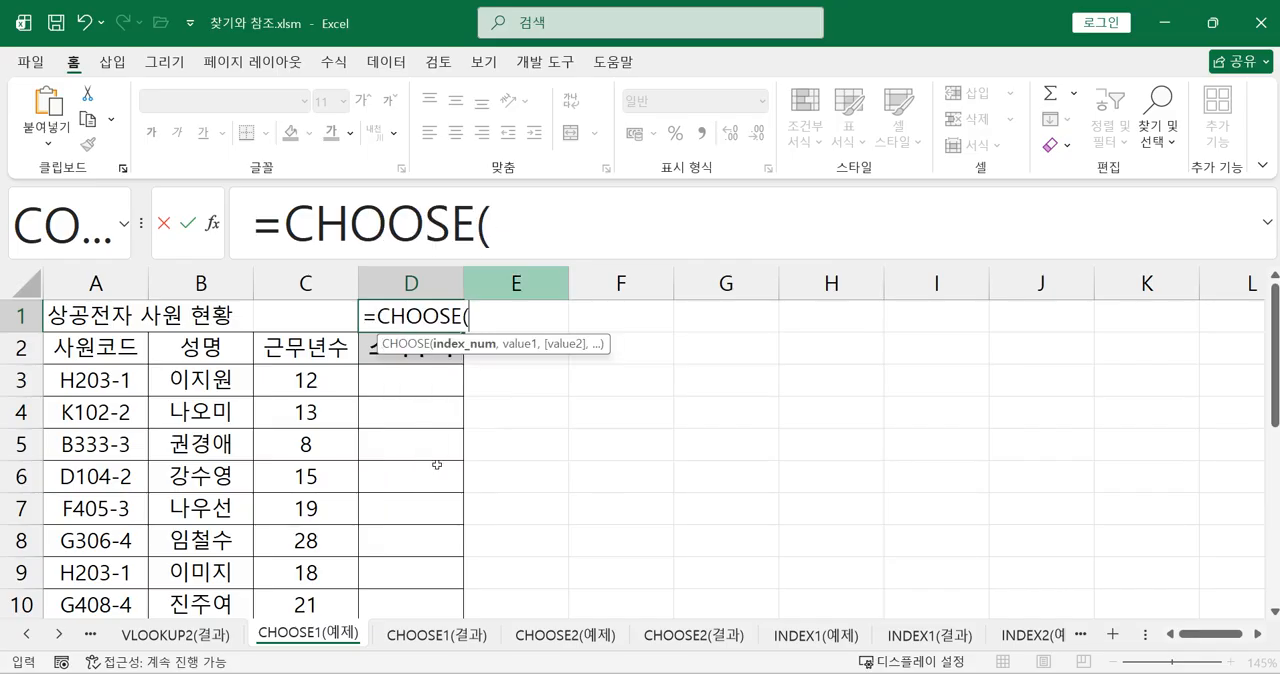
{"action": "key", "text": "ctrl+a"}
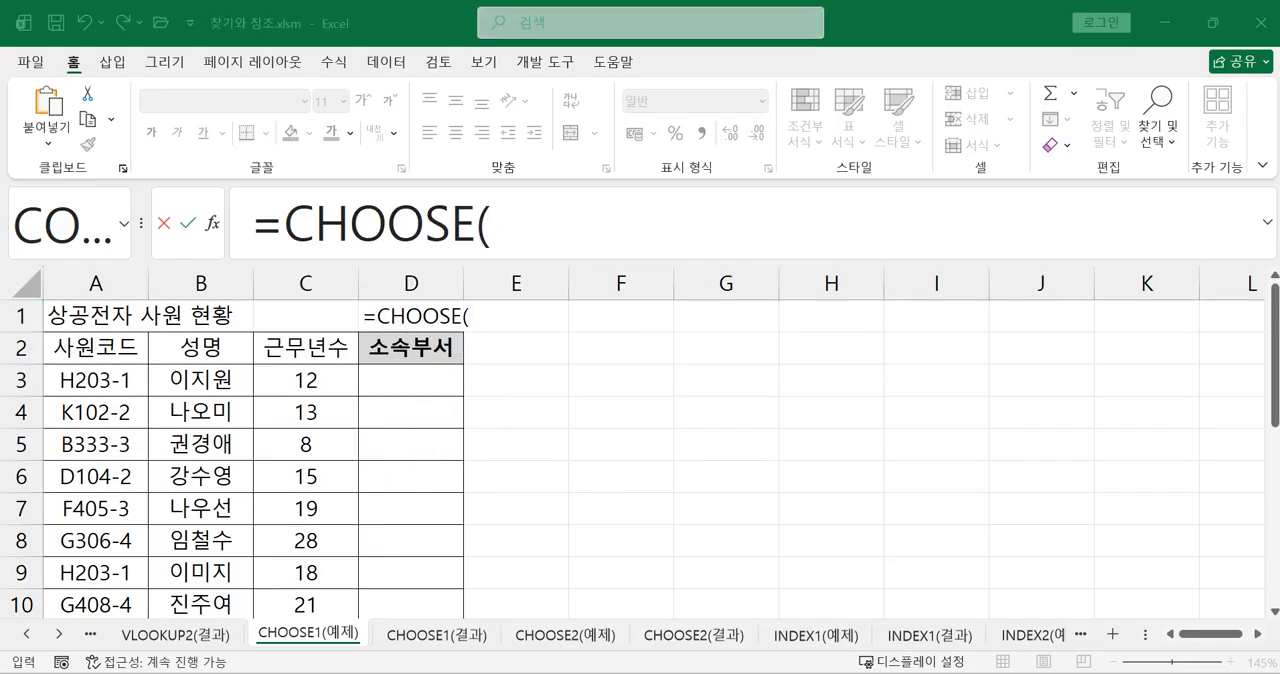
{"action": "left_click", "coordinate": [562, 208]}
{"action": "type", "text": "3"}
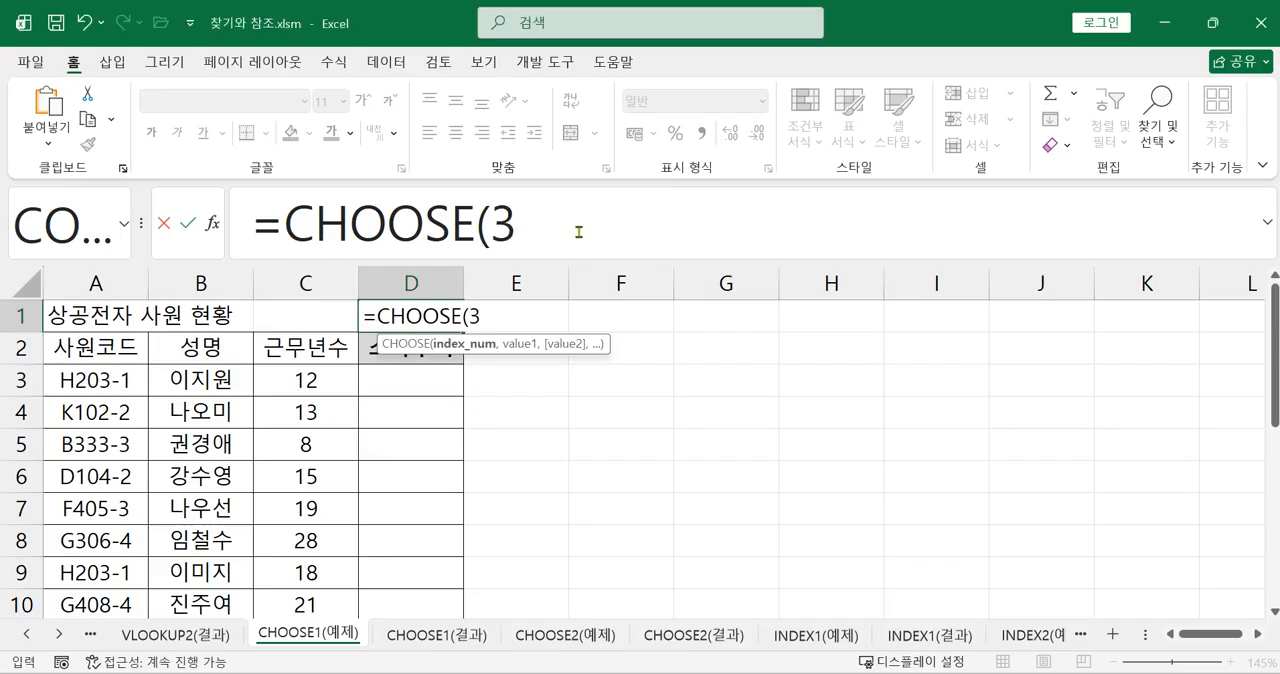
{"action": "type", "text": ","}
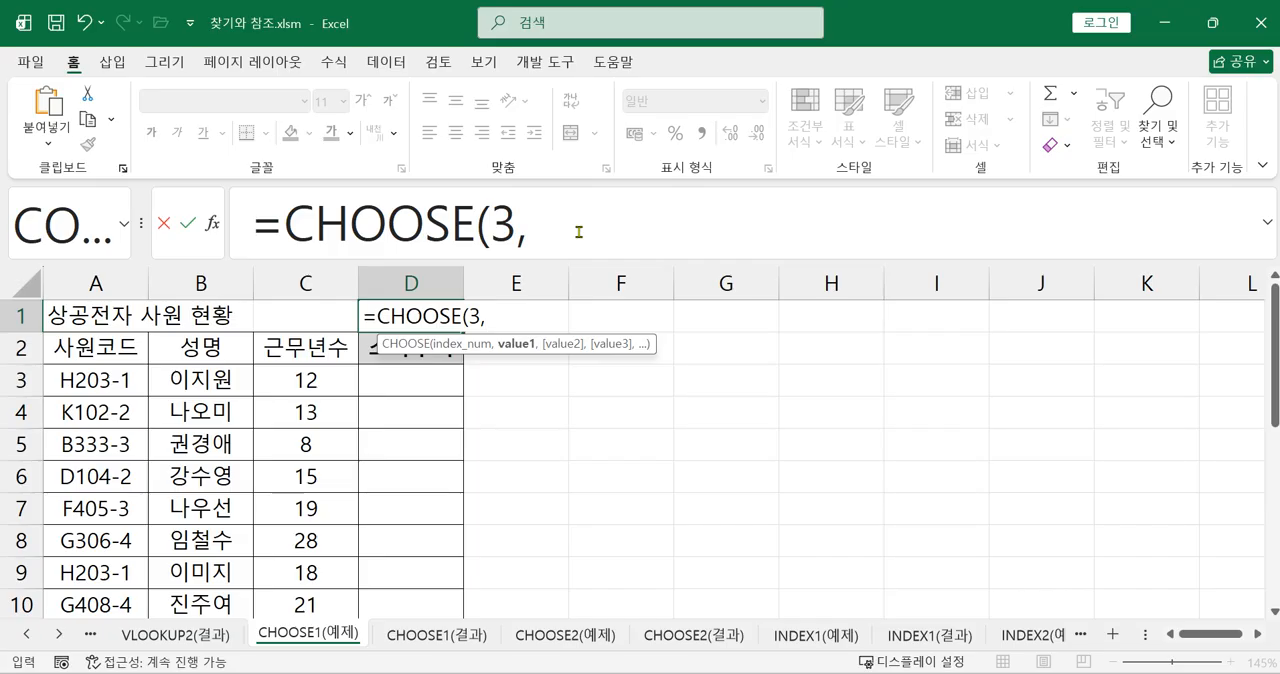
{"action": "type", "text": "4,6"}
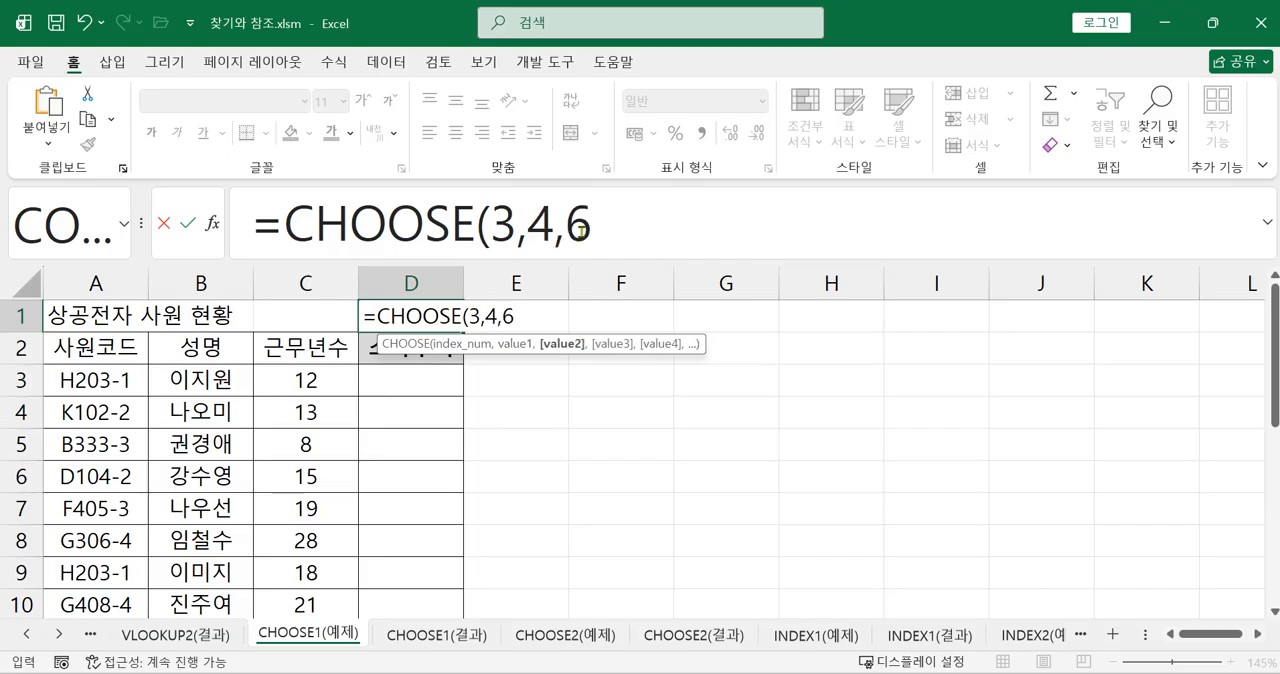
{"action": "key", "text": "BackSpace"}
{"action": "type", "text": "5,"}
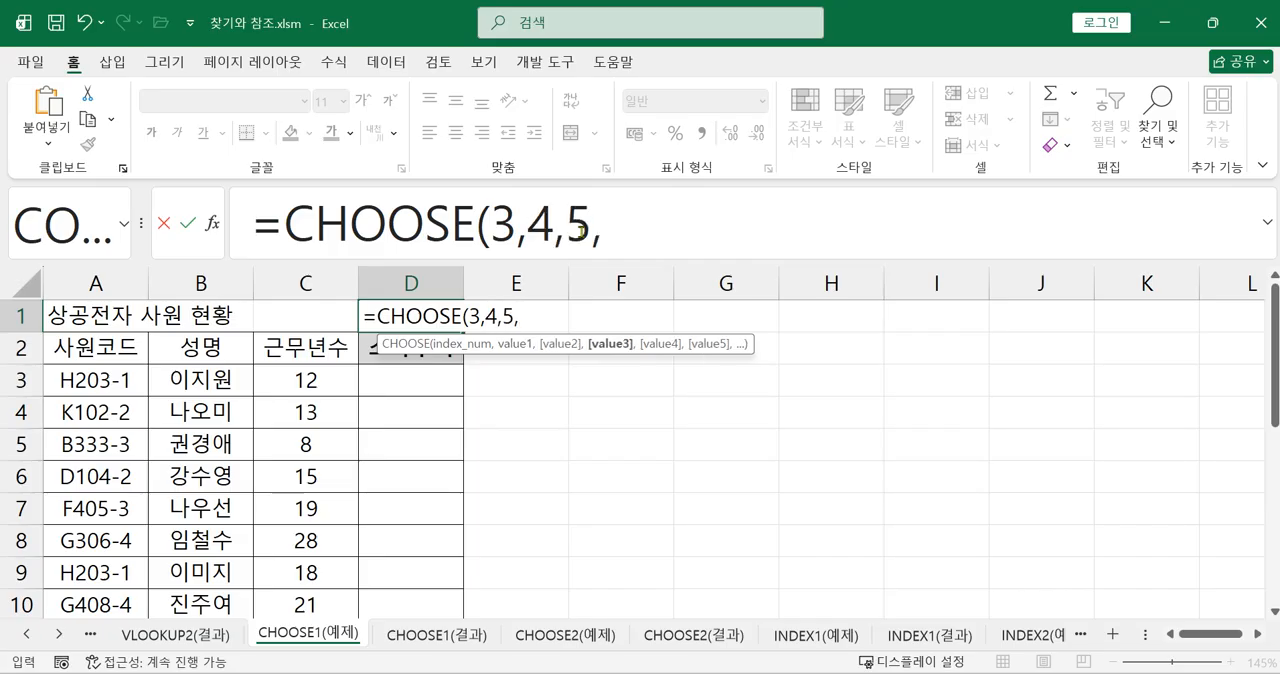
{"action": "type", "text": "6,7"}
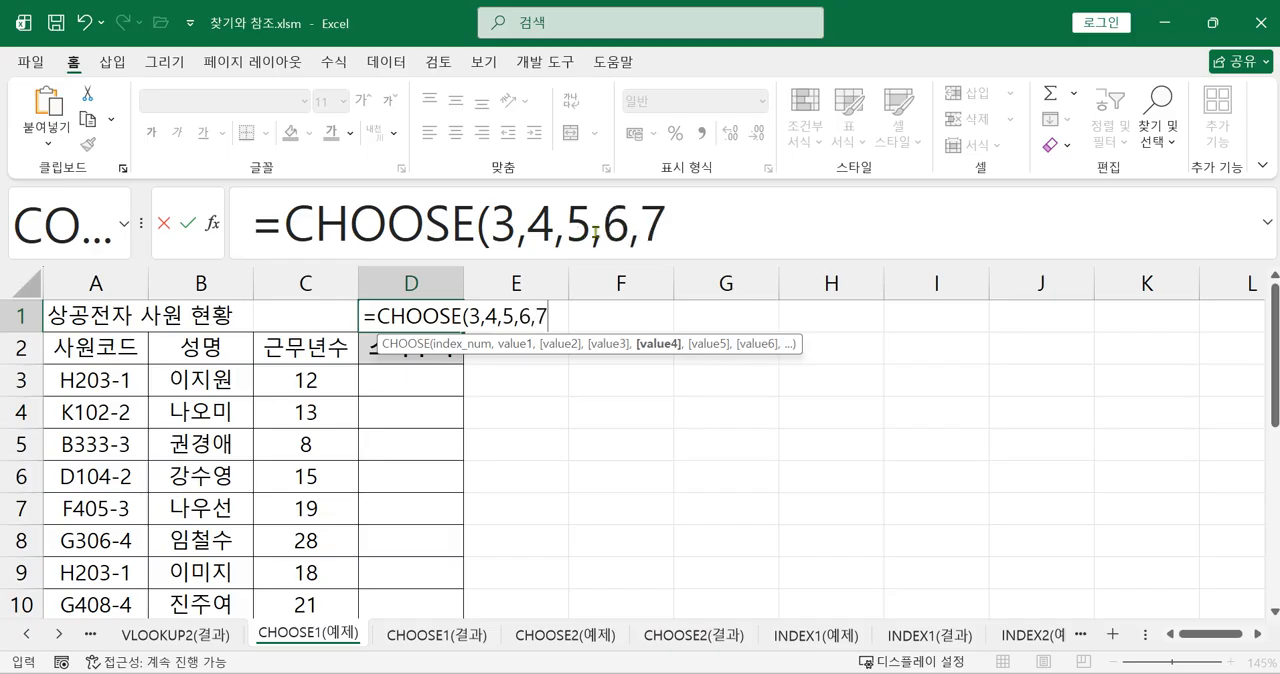
{"action": "type", "text": ")"}
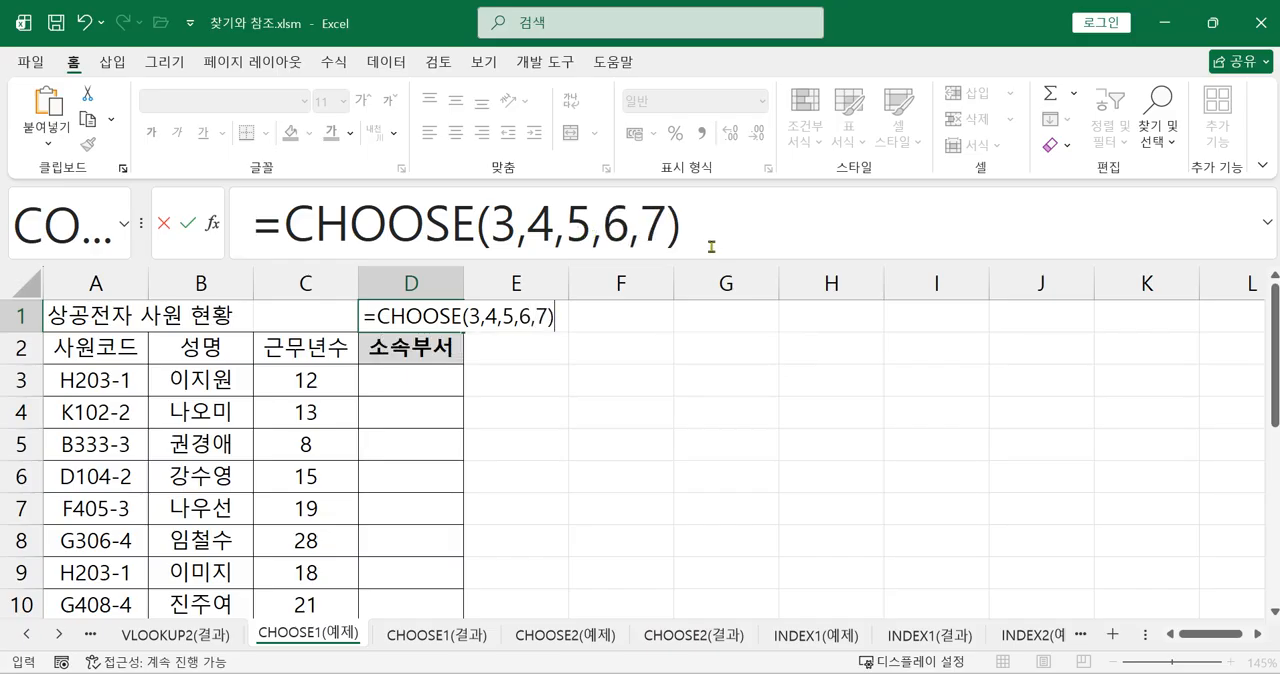
{"action": "key", "text": "ctrl+2"}
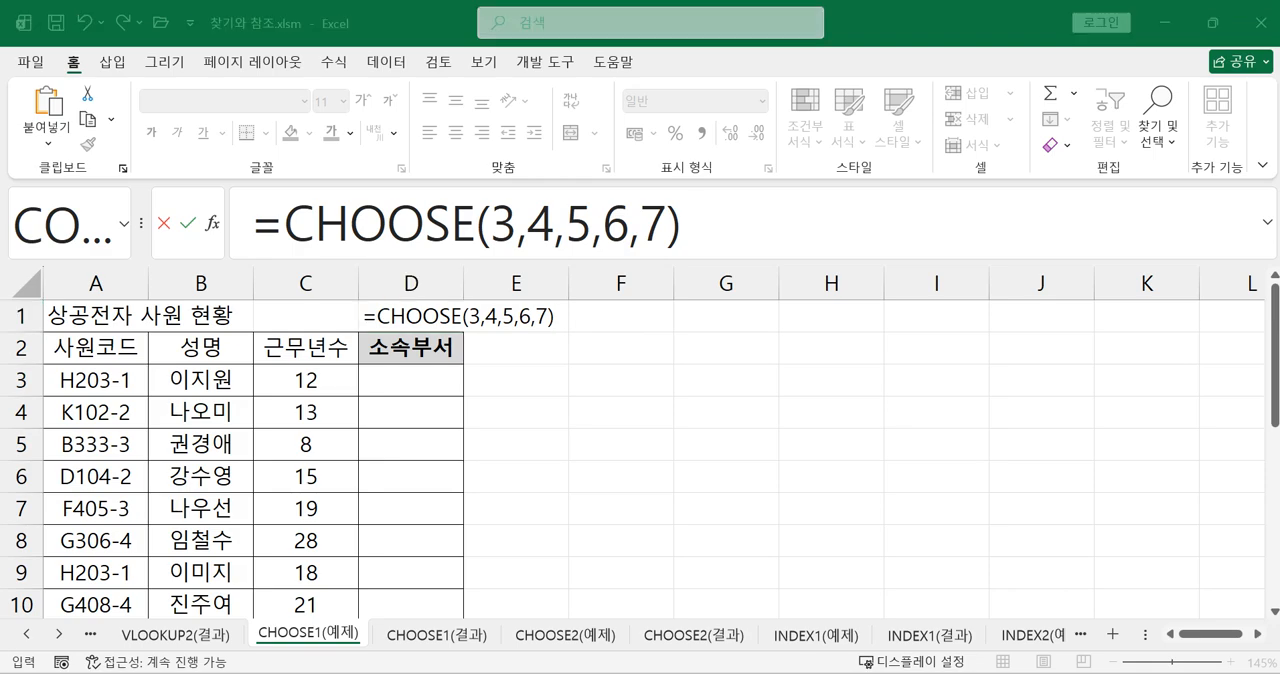
{"action": "left_click", "coordinate": [726, 221]}
{"action": "left_click", "coordinate": [719, 227]}
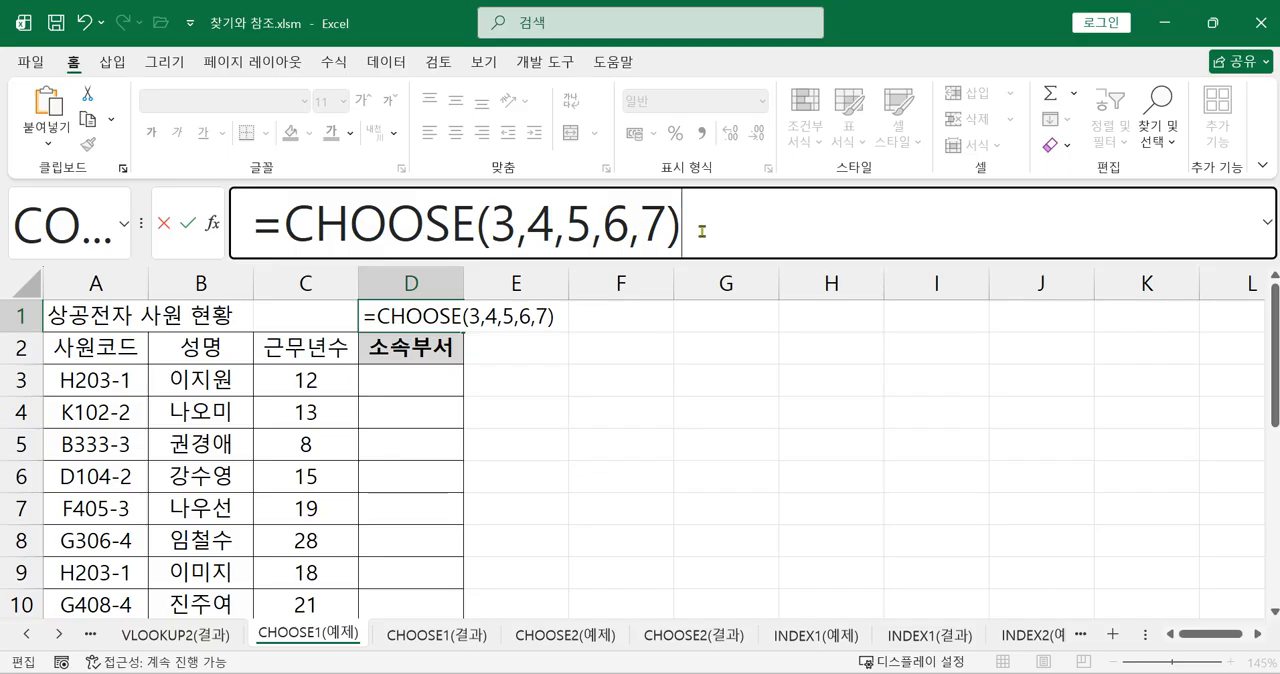
{"action": "key", "text": "Return"}
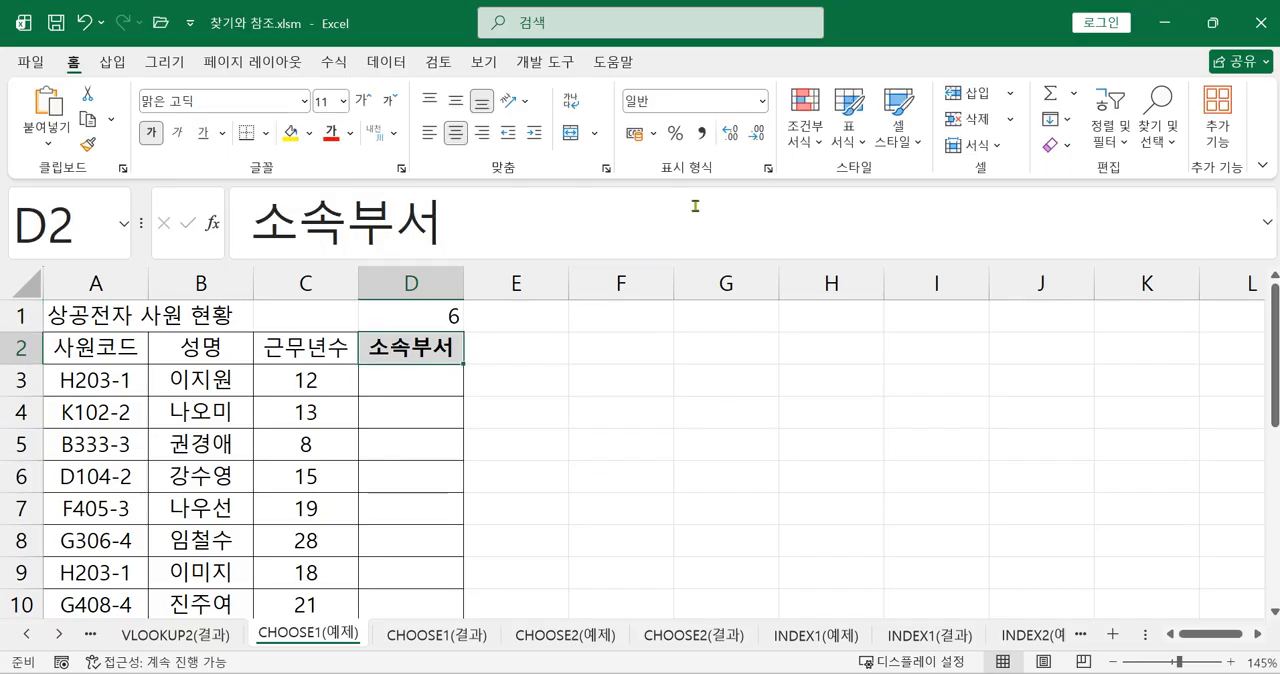
Examine the index argument of the CHOOSE formula in D1, its list of values and the value it picks
{"action": "left_click", "coordinate": [429, 327]}
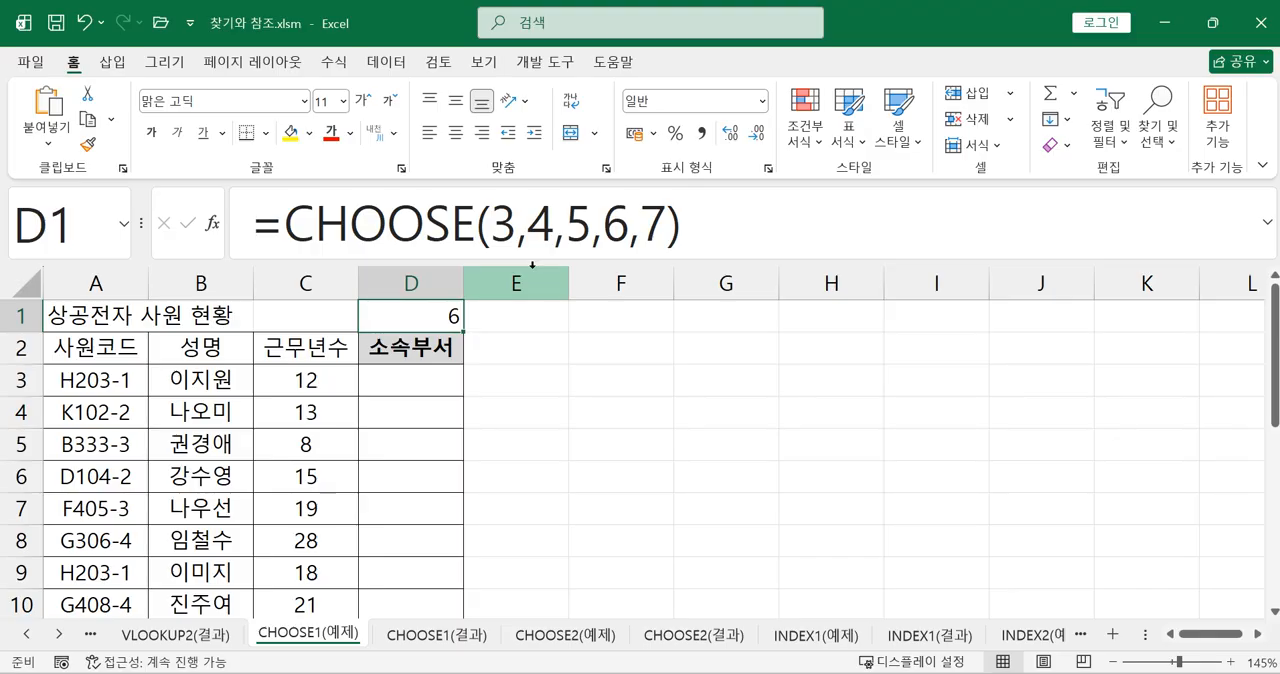
{"action": "left_click", "coordinate": [491, 224]}
{"action": "left_click_drag", "start_coordinate": [489, 224], "coordinate": [518, 225]}
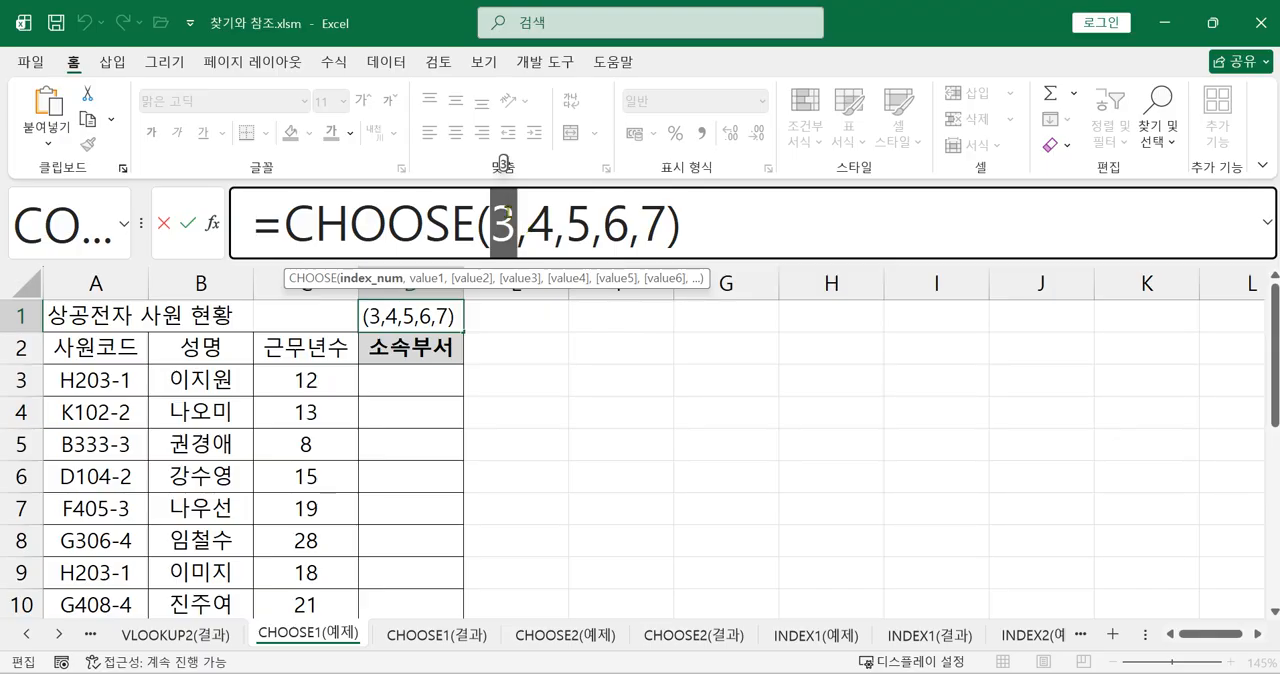
{"action": "left_click", "coordinate": [513, 220]}
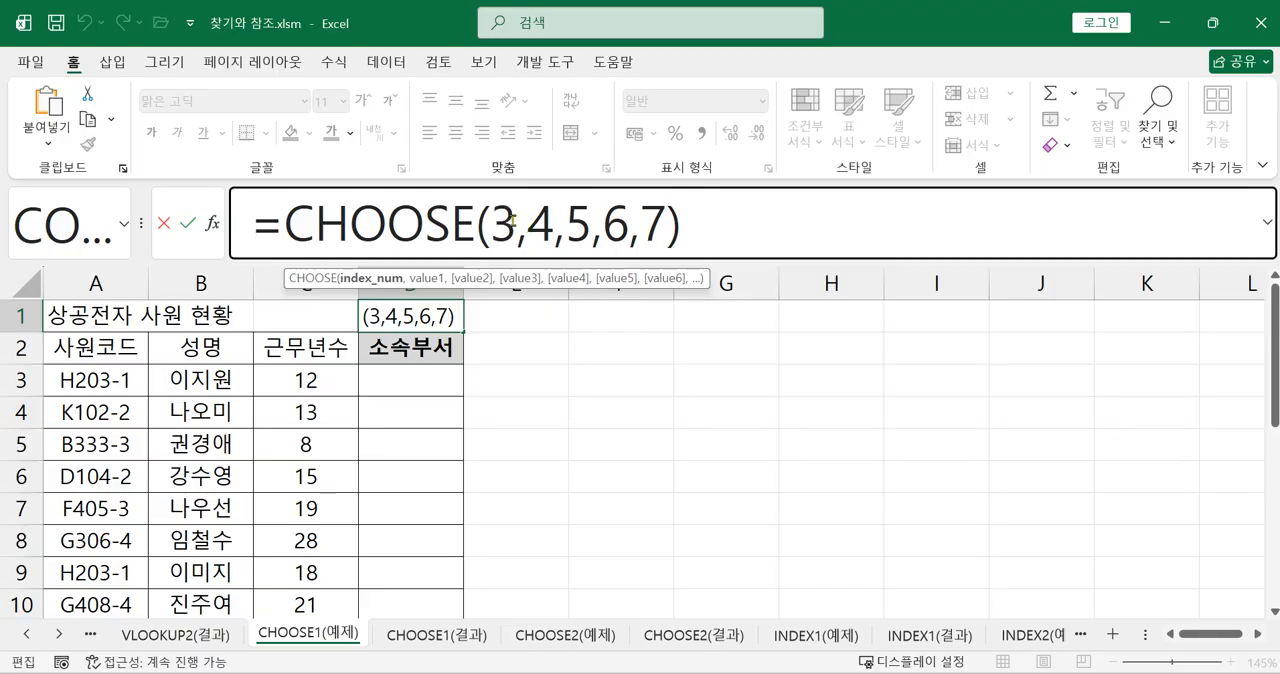
{"action": "double_click", "coordinate": [503, 222]}
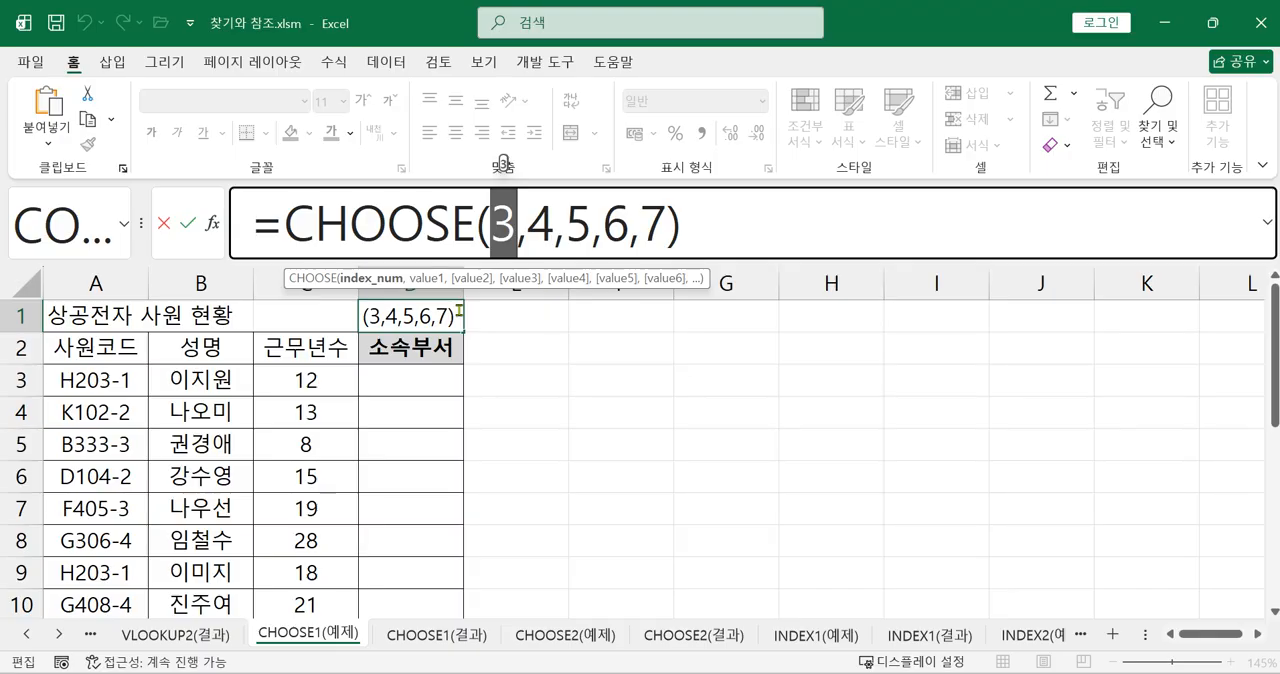
{"action": "left_click", "coordinate": [528, 222]}
{"action": "left_click_drag", "start_coordinate": [528, 222], "coordinate": [638, 246]}
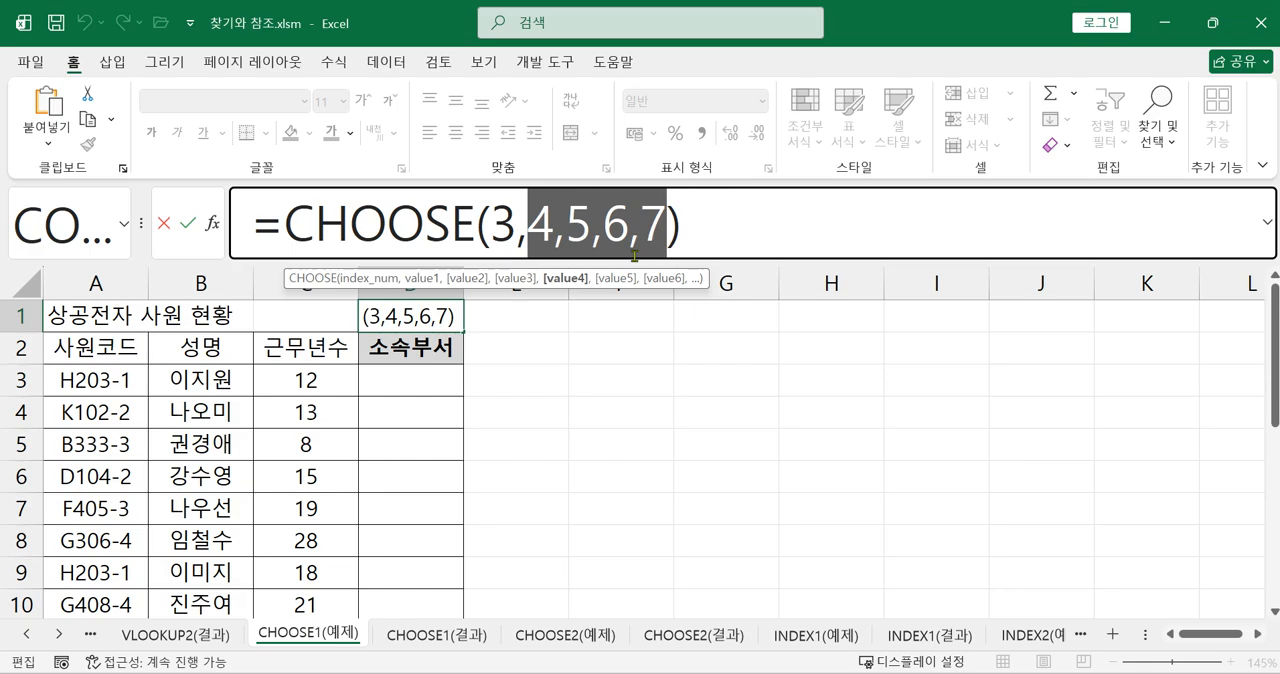
{"action": "left_click_drag", "start_coordinate": [604, 232], "coordinate": [626, 237]}
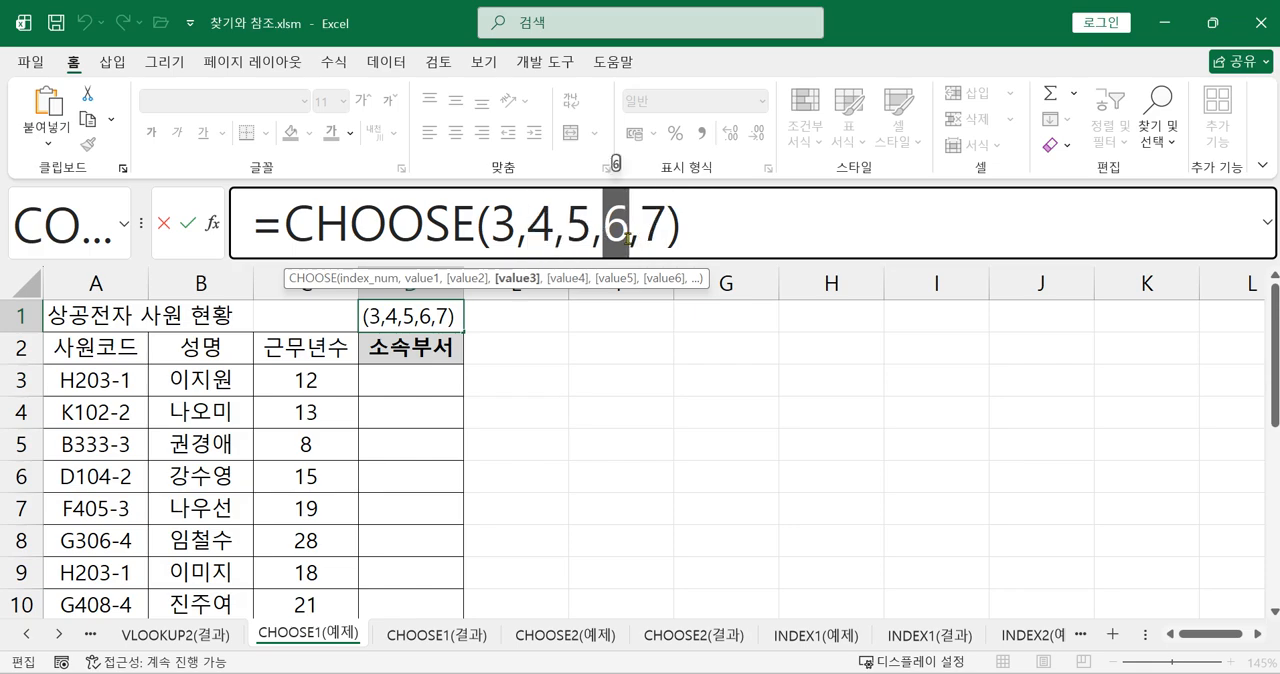
{"action": "key", "text": "Return"}
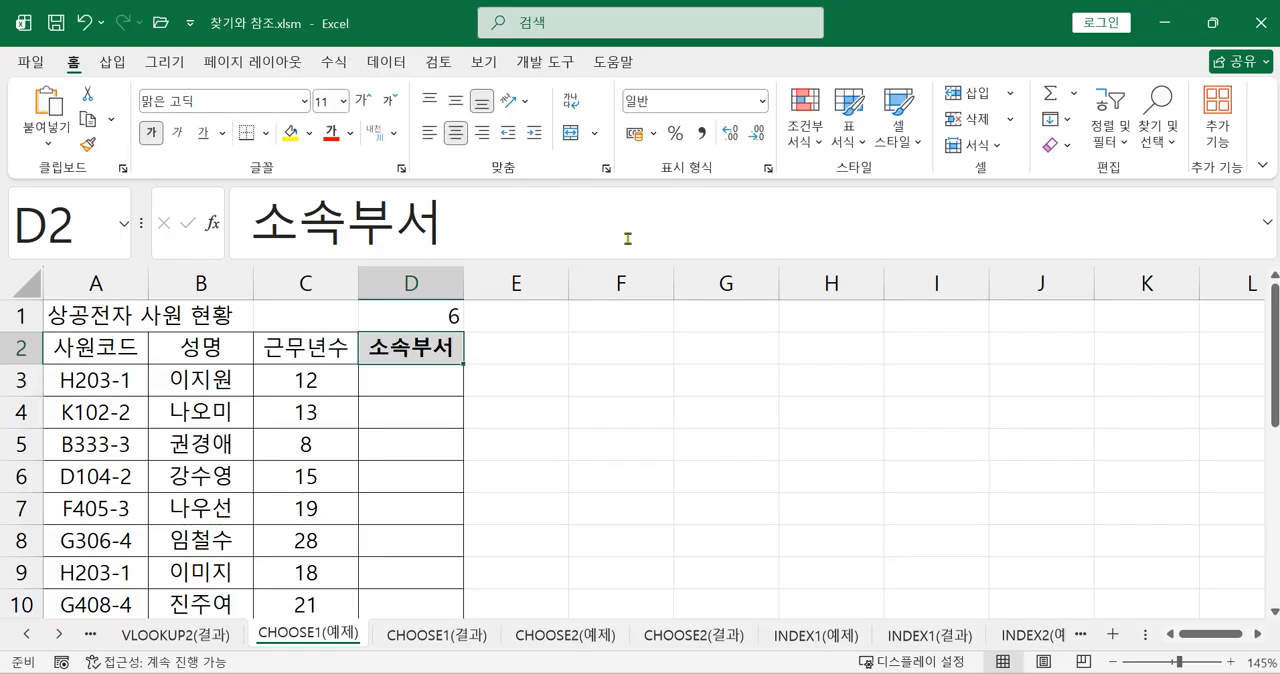
Change the formula in D1 to =CHOOSE(4,5,6,7,8) by removing the first argument and adding 8 at the end
{"action": "left_click", "coordinate": [438, 316]}
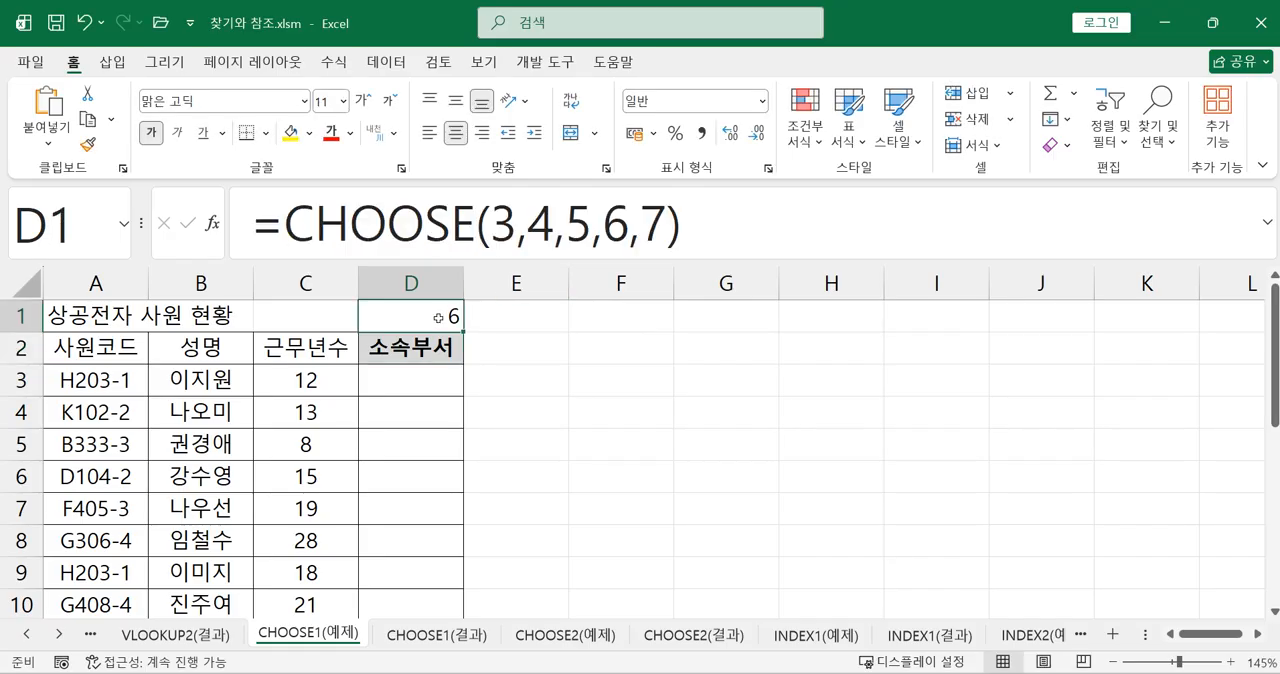
{"action": "left_click", "coordinate": [527, 236]}
{"action": "key", "text": "BackSpace"}
{"action": "key", "text": "BackSpace"}
{"action": "left_click", "coordinate": [628, 228]}
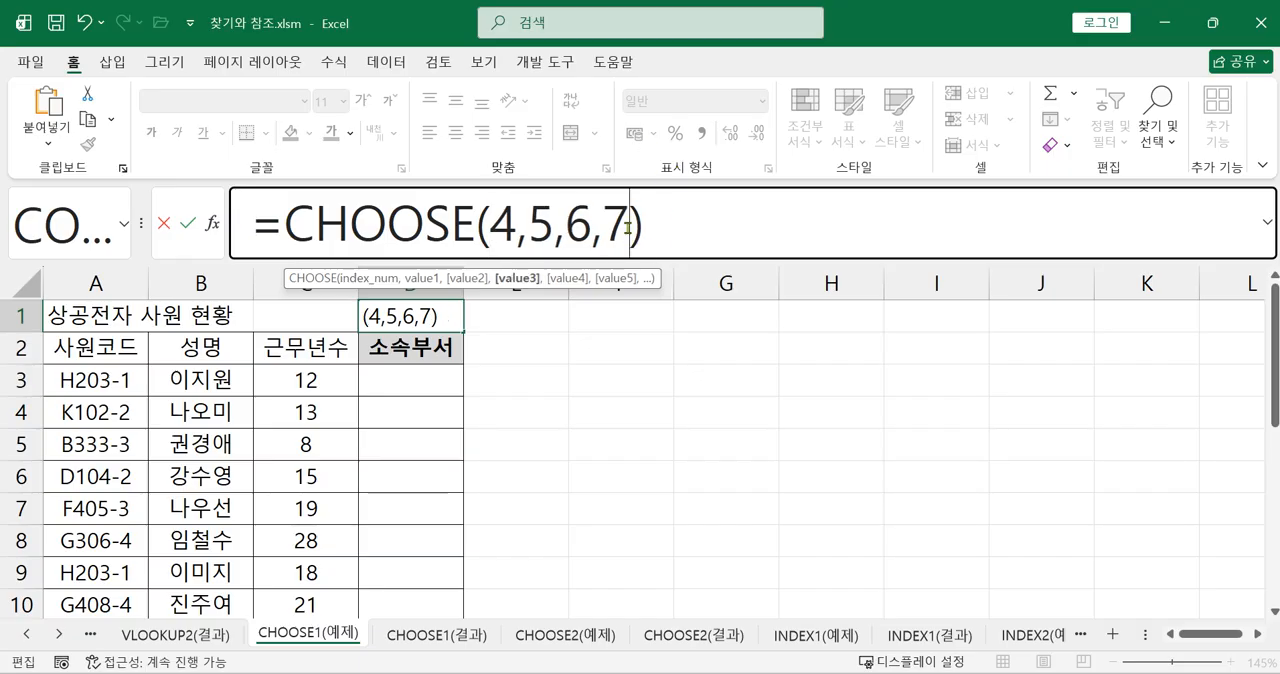
{"action": "type", "text": ",8"}
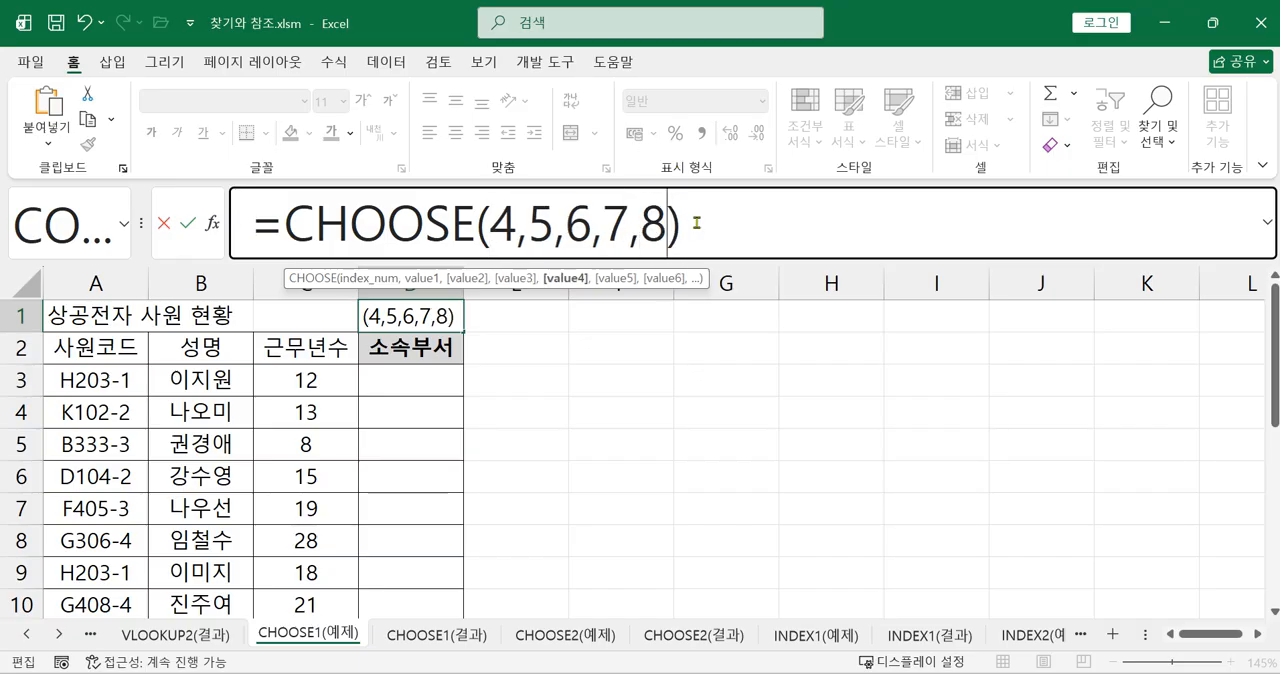
{"action": "double_click", "coordinate": [510, 228]}
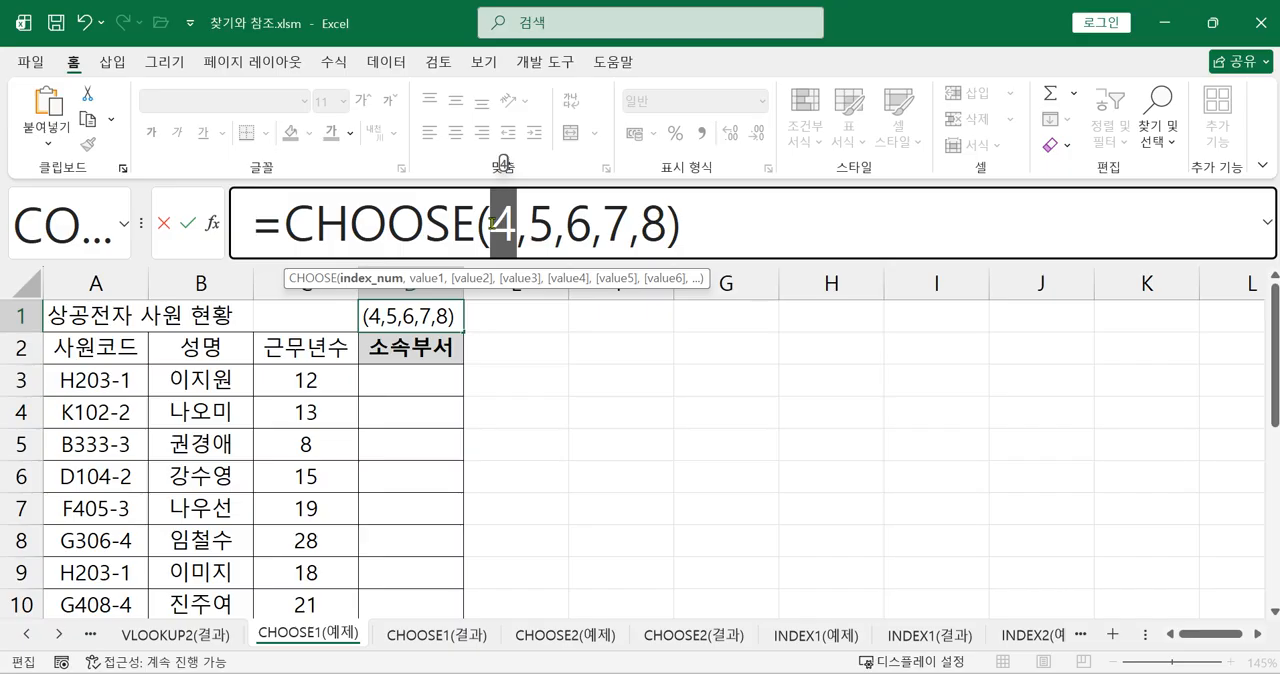
{"action": "left_click_drag", "start_coordinate": [527, 228], "coordinate": [666, 238]}
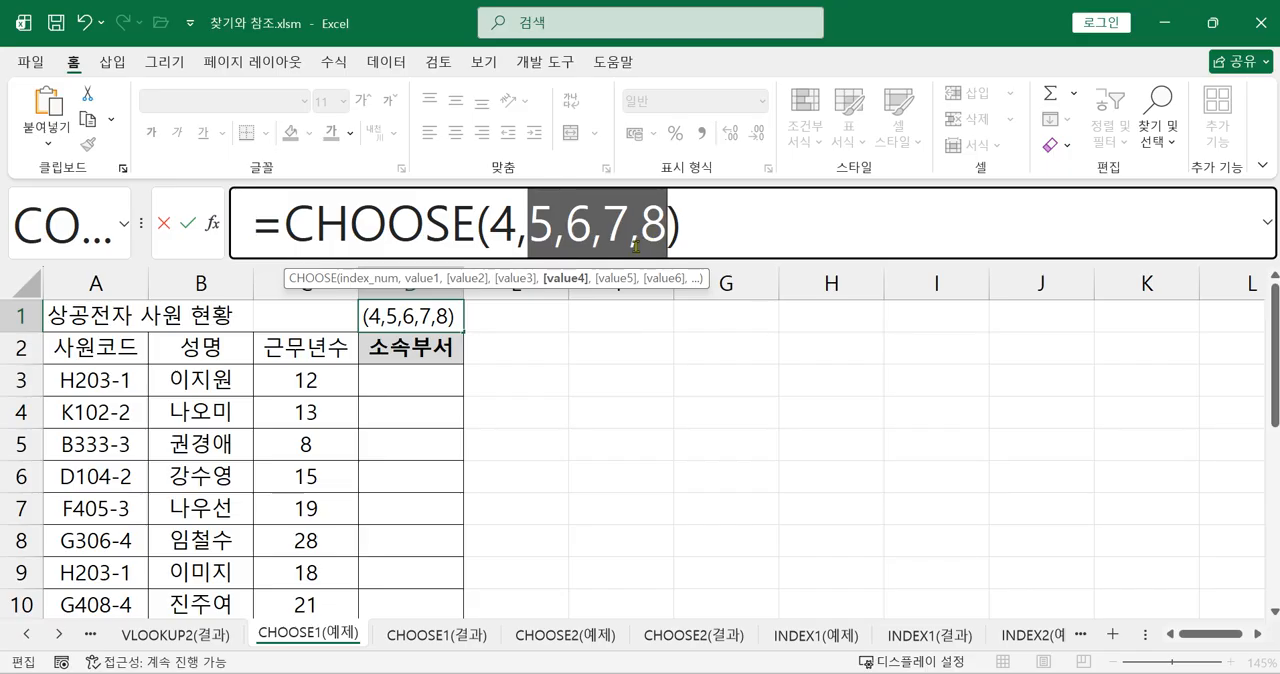
{"action": "left_click", "coordinate": [755, 222]}
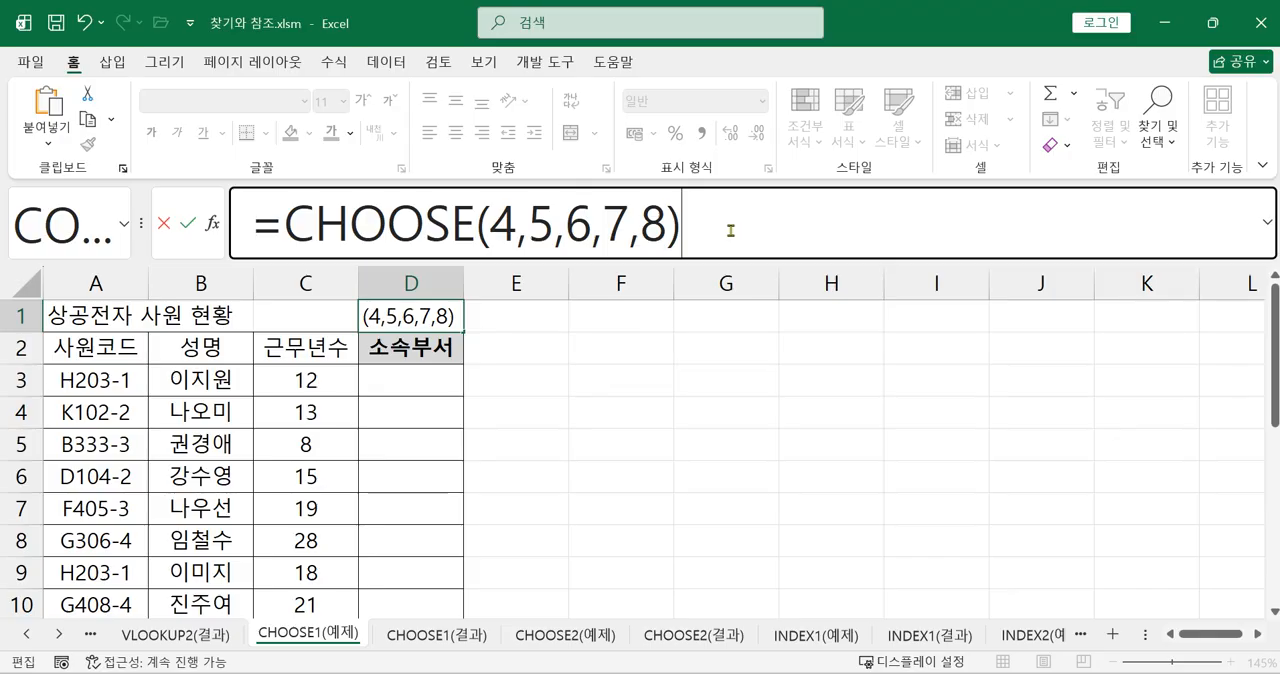
{"action": "key", "text": "Return"}
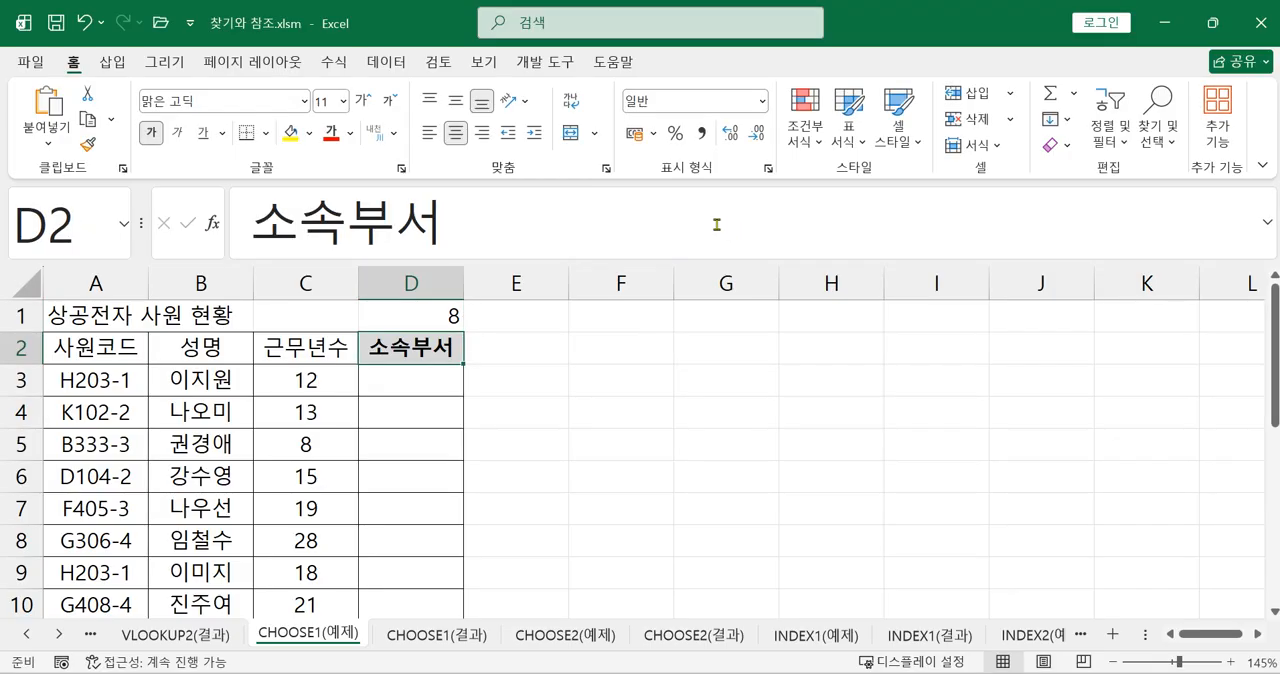
Review the index and value arguments of the CHOOSE formula in D1 and clear the cell
{"action": "left_click", "coordinate": [432, 312]}
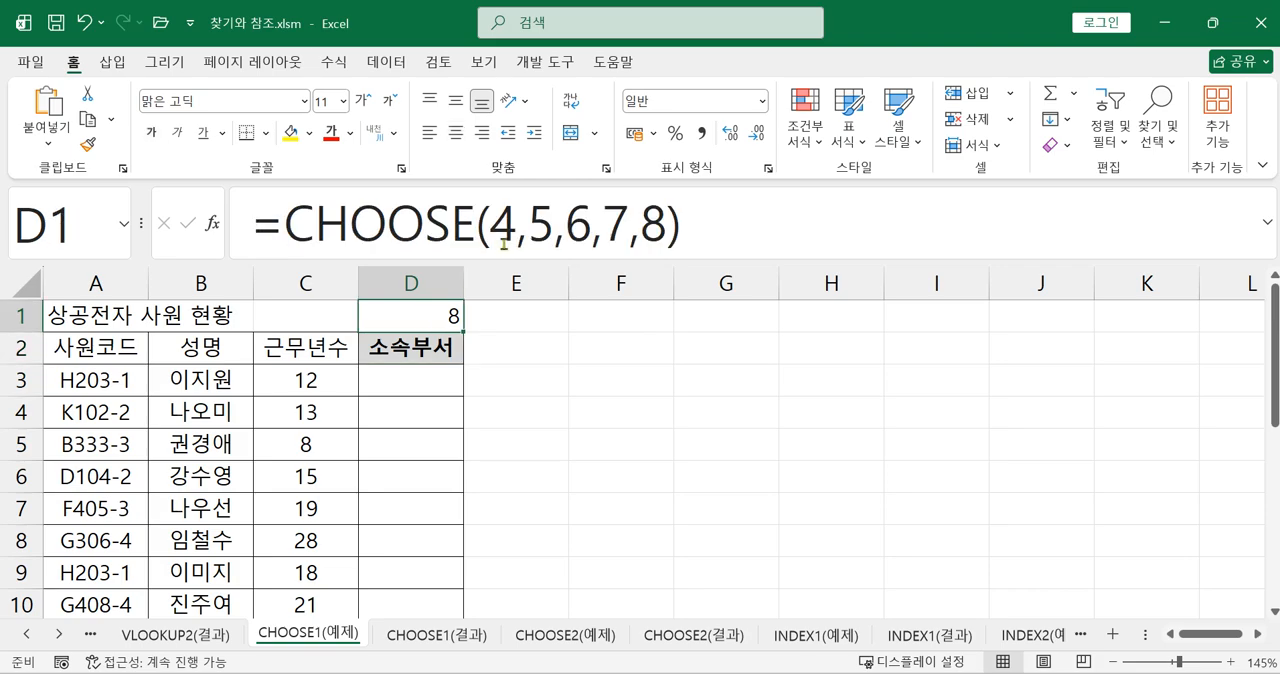
{"action": "left_click_drag", "start_coordinate": [491, 224], "coordinate": [512, 226]}
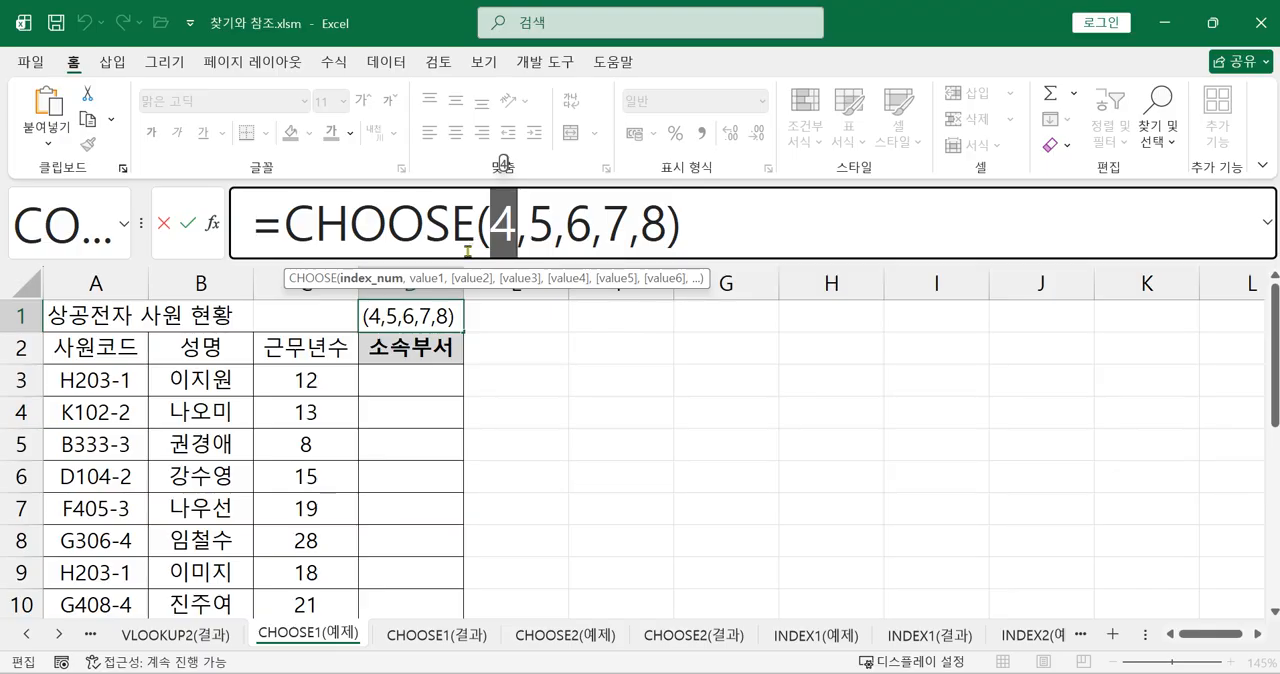
{"action": "left_click_drag", "start_coordinate": [525, 232], "coordinate": [662, 230]}
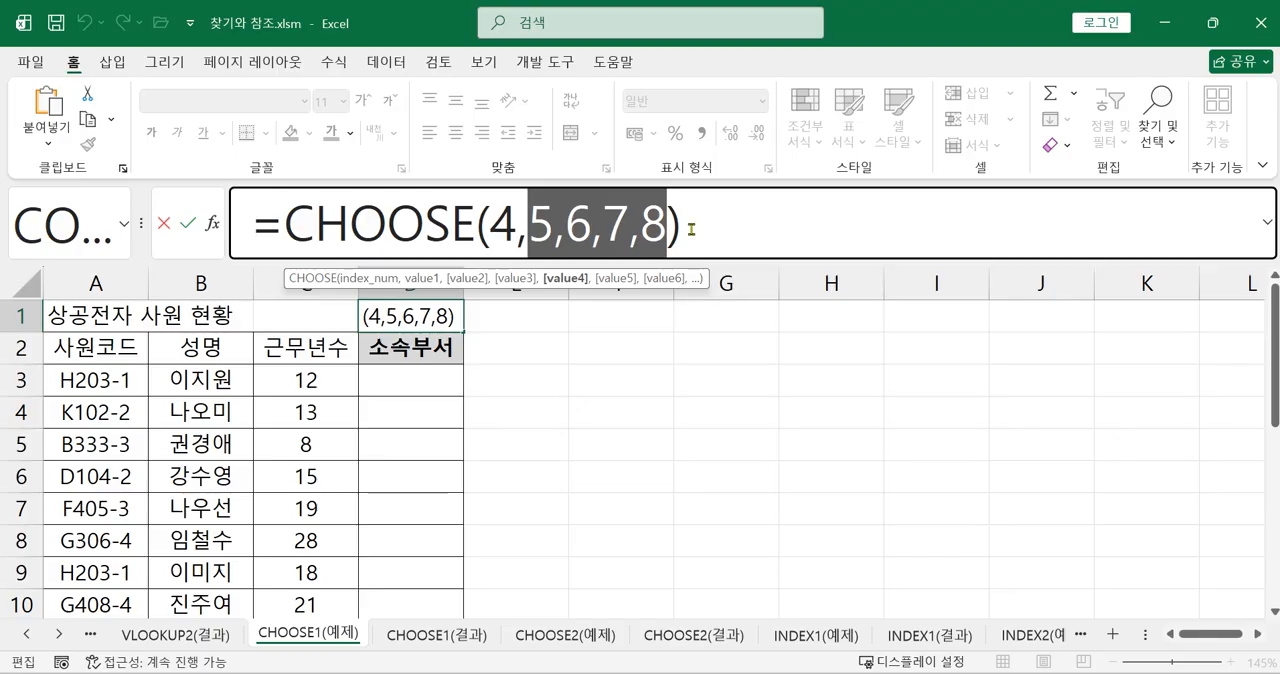
{"action": "left_click", "coordinate": [688, 230]}
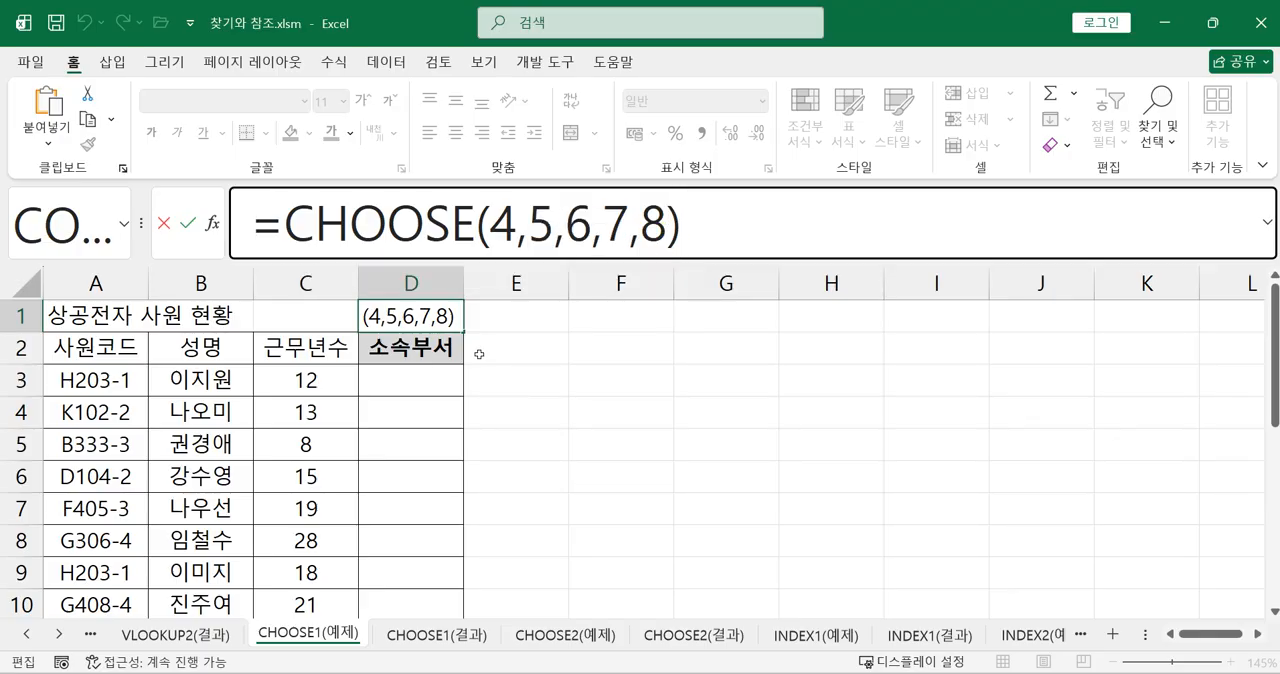
{"action": "key", "text": "Return"}
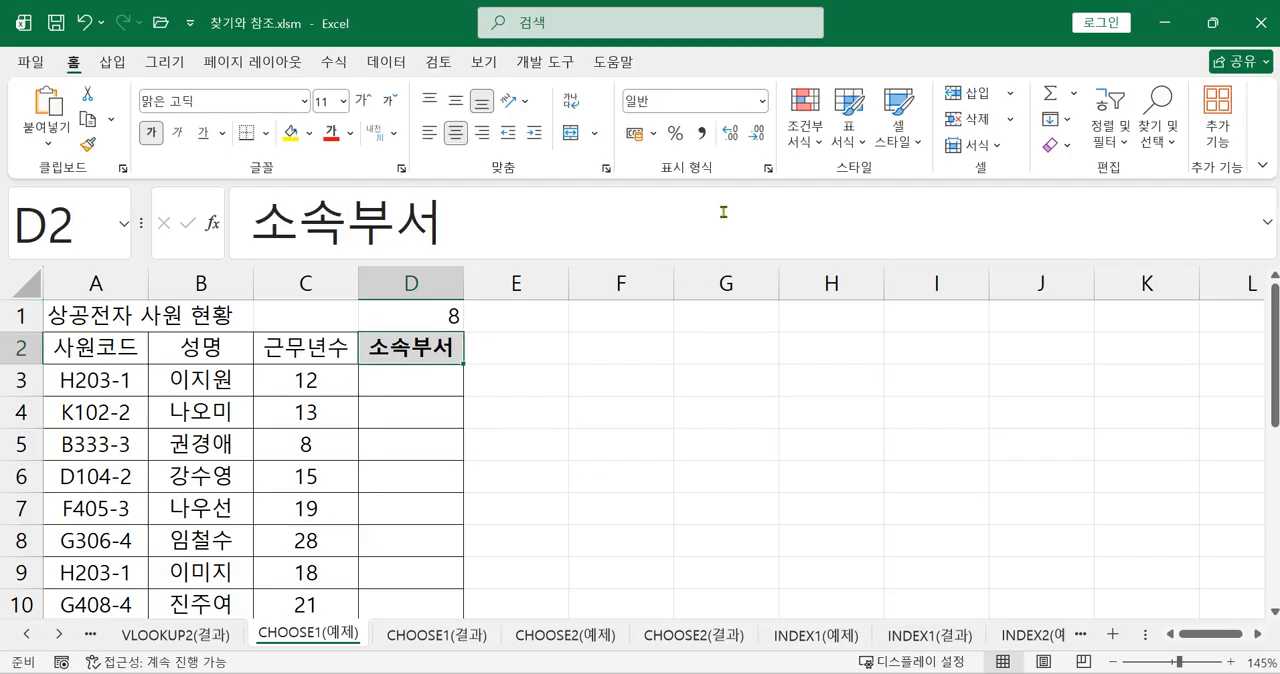
{"action": "left_click", "coordinate": [448, 315]}
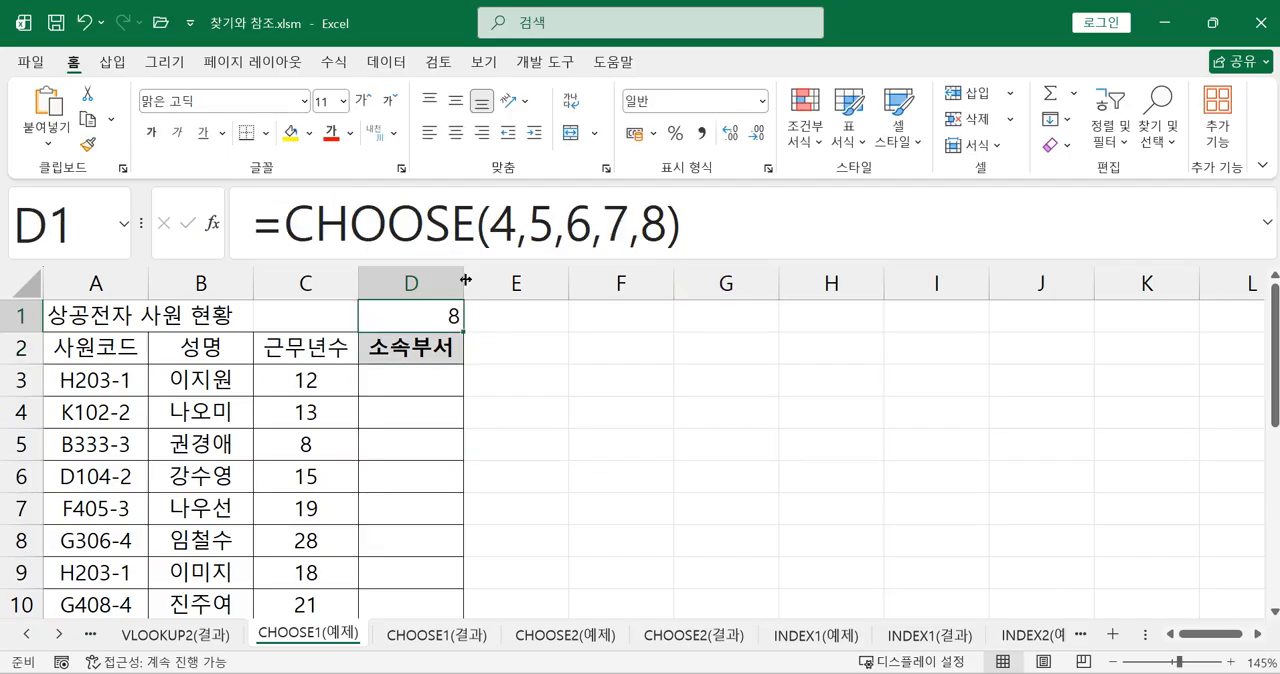
{"action": "key", "text": "Delete"}
Enter =RIGHT(A3,1) in cell D3 to extract the last character of the employee code
{"action": "left_click", "coordinate": [411, 387]}
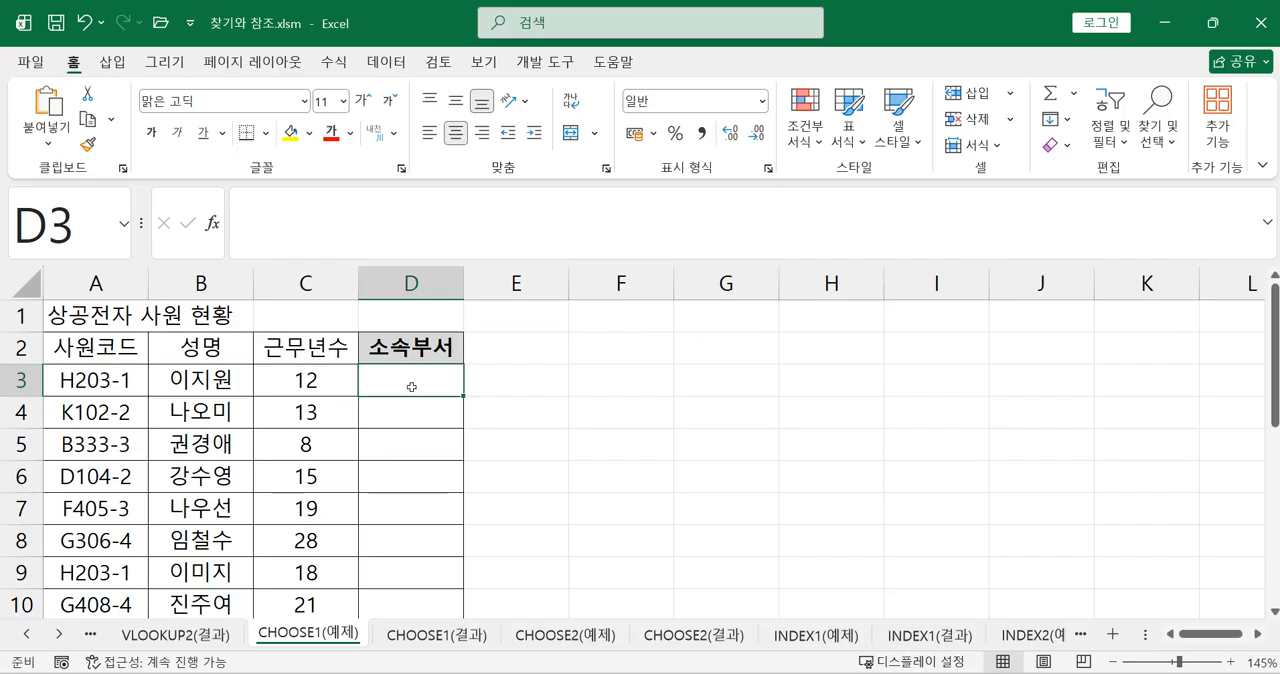
{"action": "scroll", "coordinate": [120, 459], "scroll_direction": "down", "scroll_amount": 1}
{"action": "scroll", "coordinate": [201, 466], "scroll_direction": "up", "scroll_amount": 1}
{"action": "type", "text": "=RIGH"}
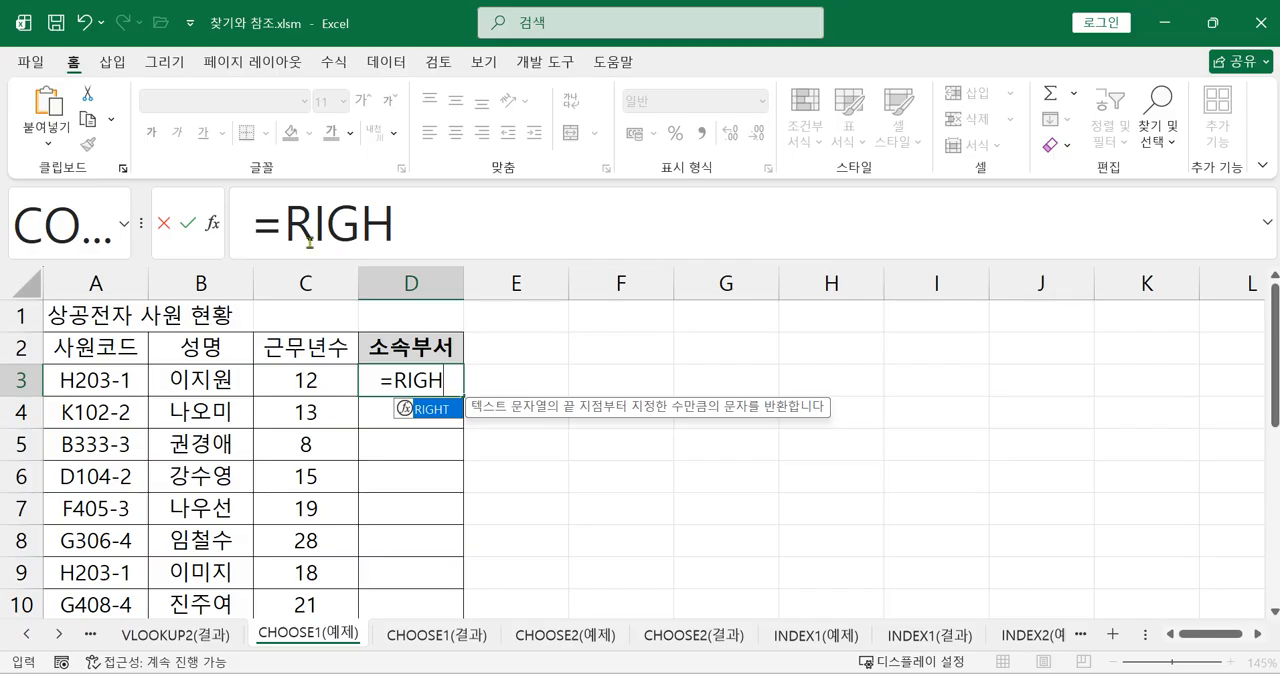
{"action": "double_click", "coordinate": [432, 407]}
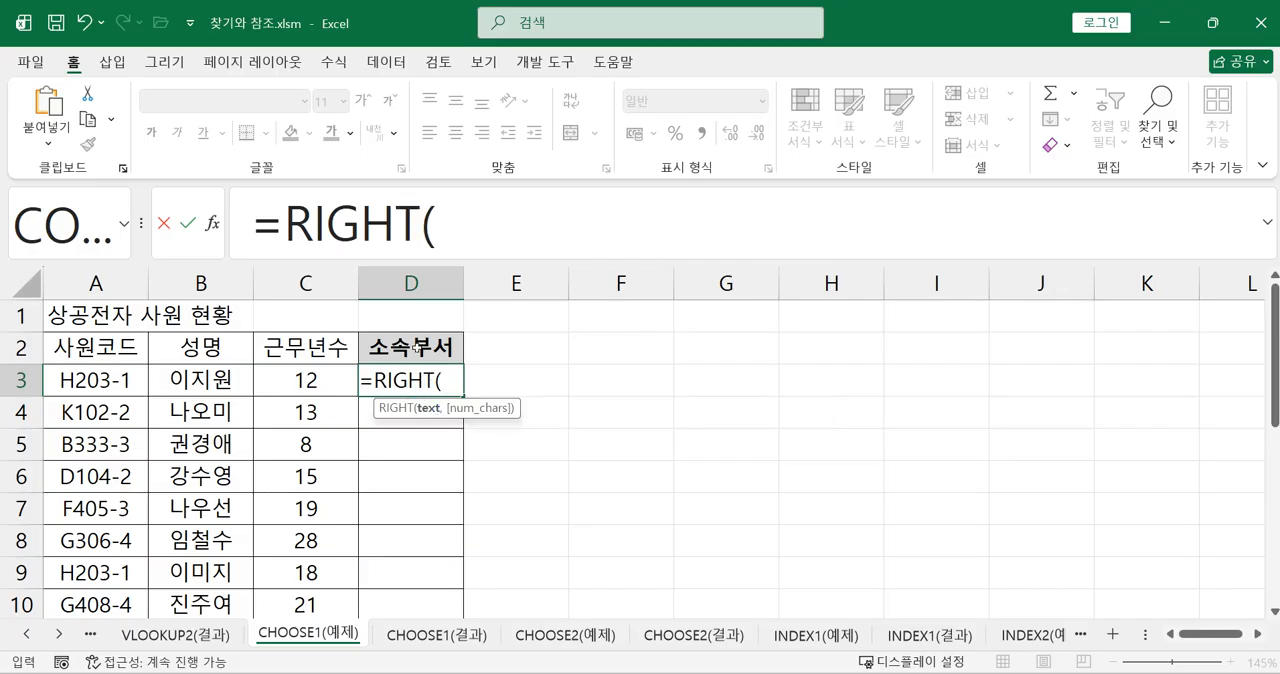
{"action": "left_click", "coordinate": [452, 230]}
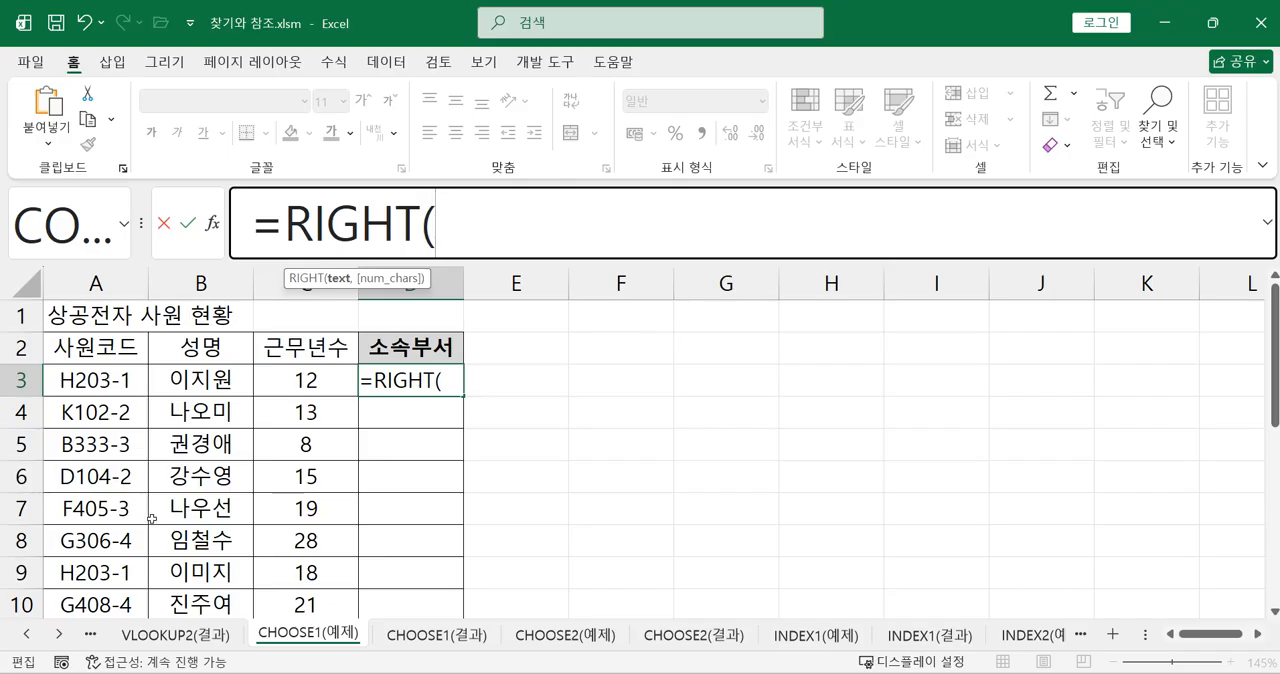
{"action": "left_click", "coordinate": [90, 385]}
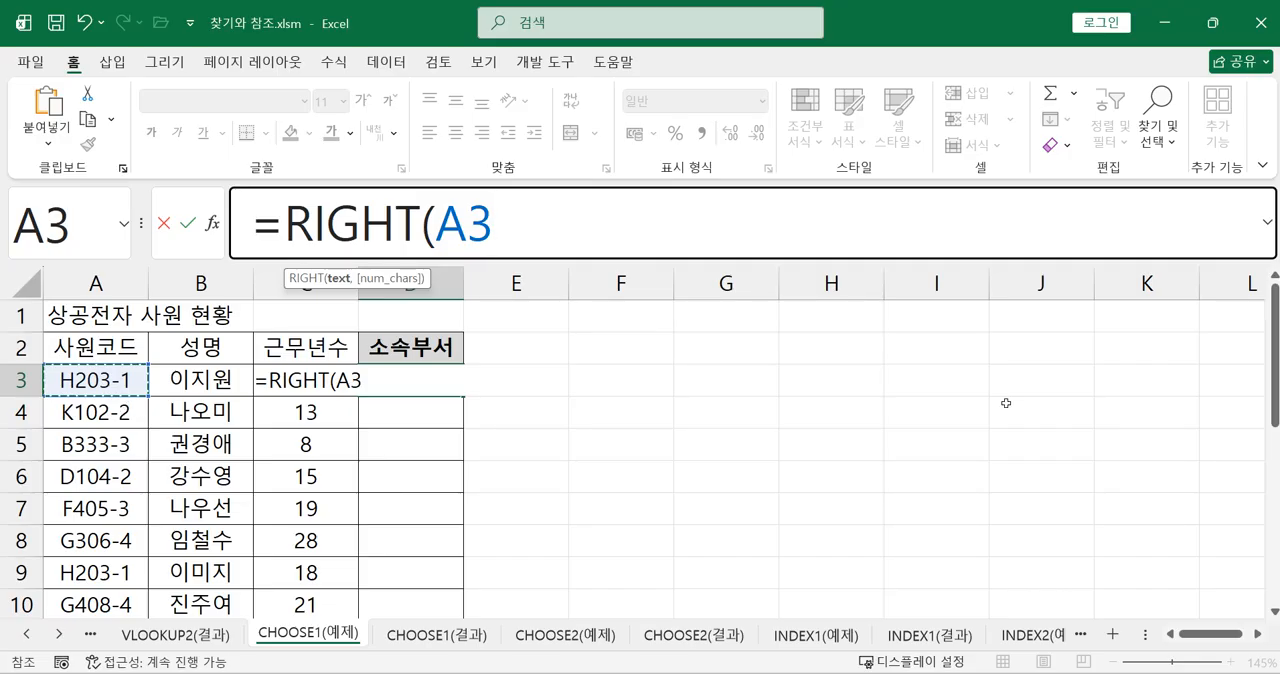
{"action": "type", "text": ",1)"}
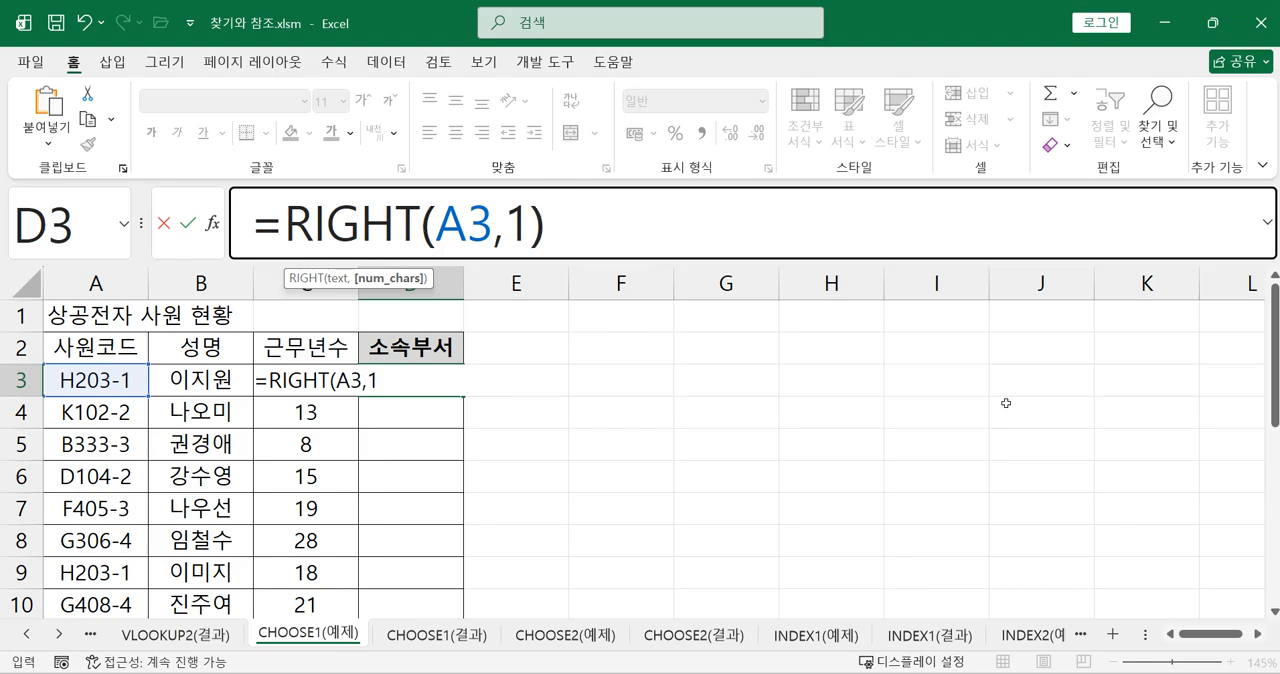
{"action": "key", "text": "Return"}
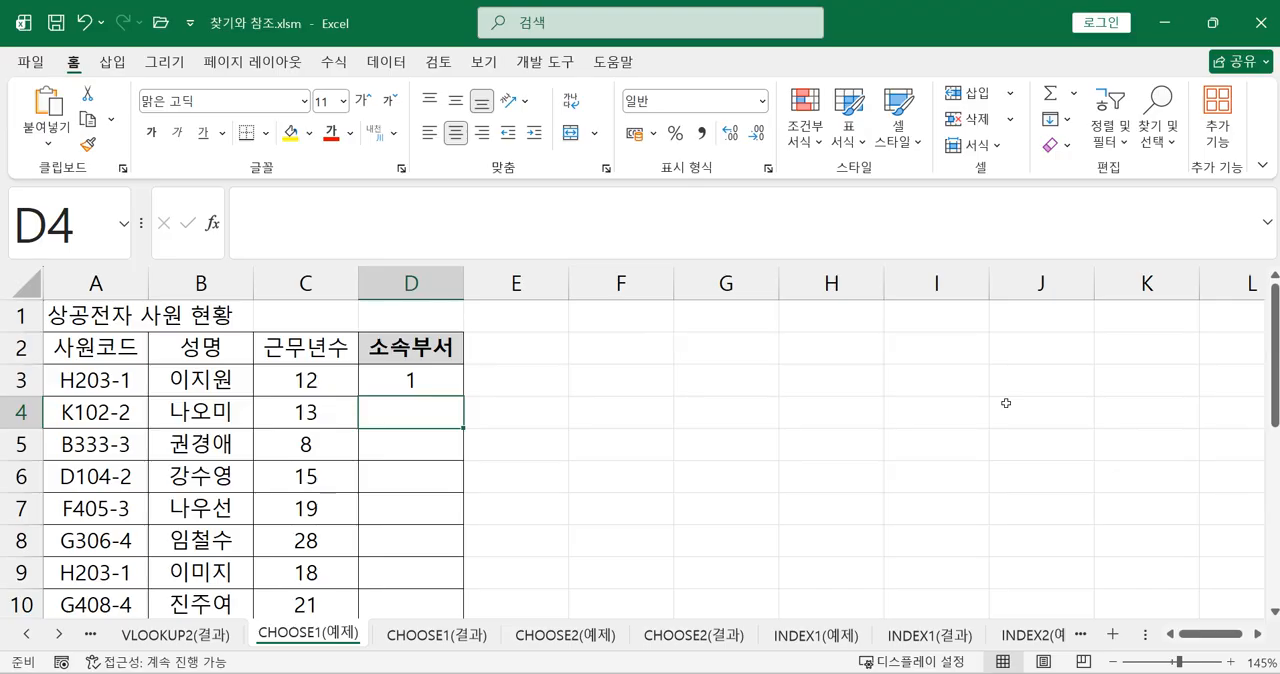
Enter =RIGHT(A4,1) in cell D4 to extract the last character of the second employee code
{"action": "left_click", "coordinate": [388, 377]}
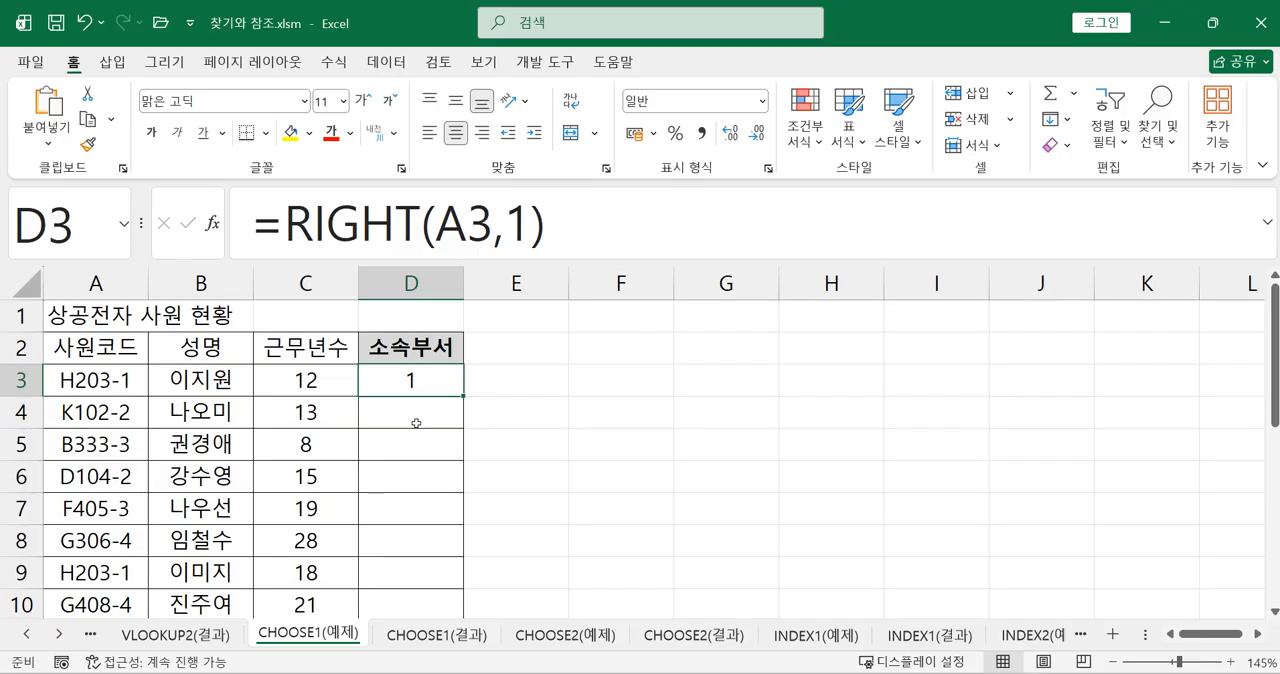
{"action": "left_click", "coordinate": [411, 412]}
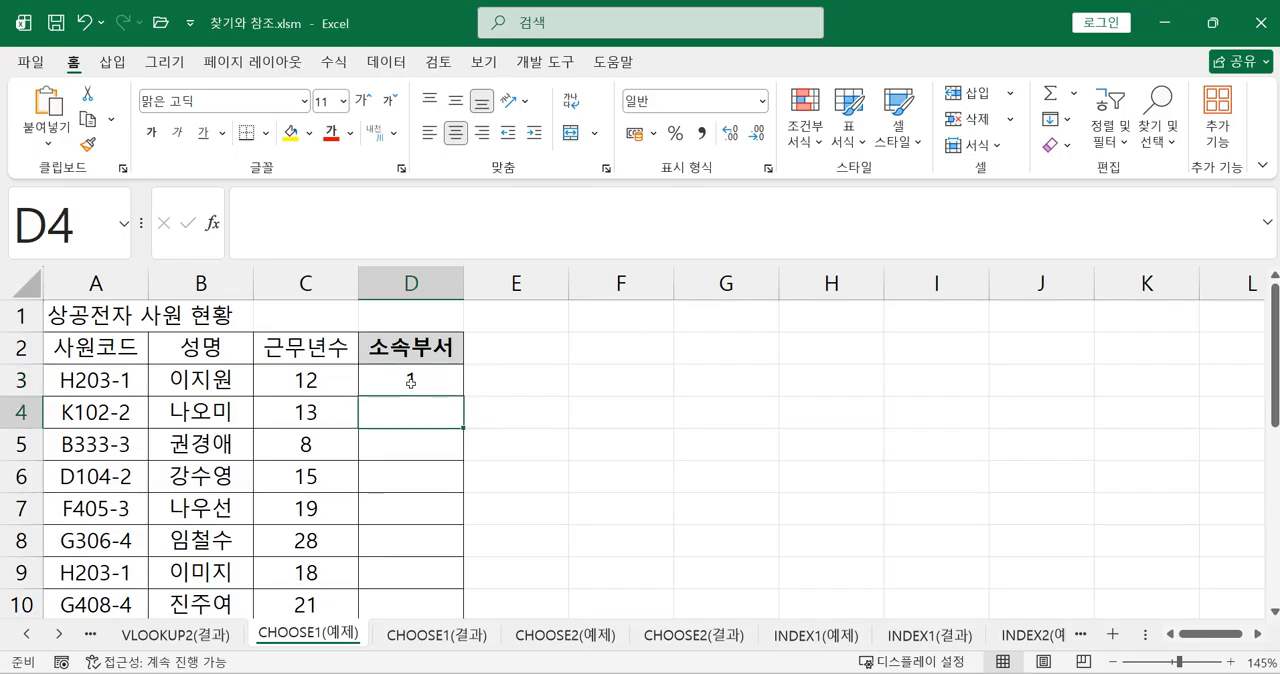
{"action": "type", "text": "=RIGH"}
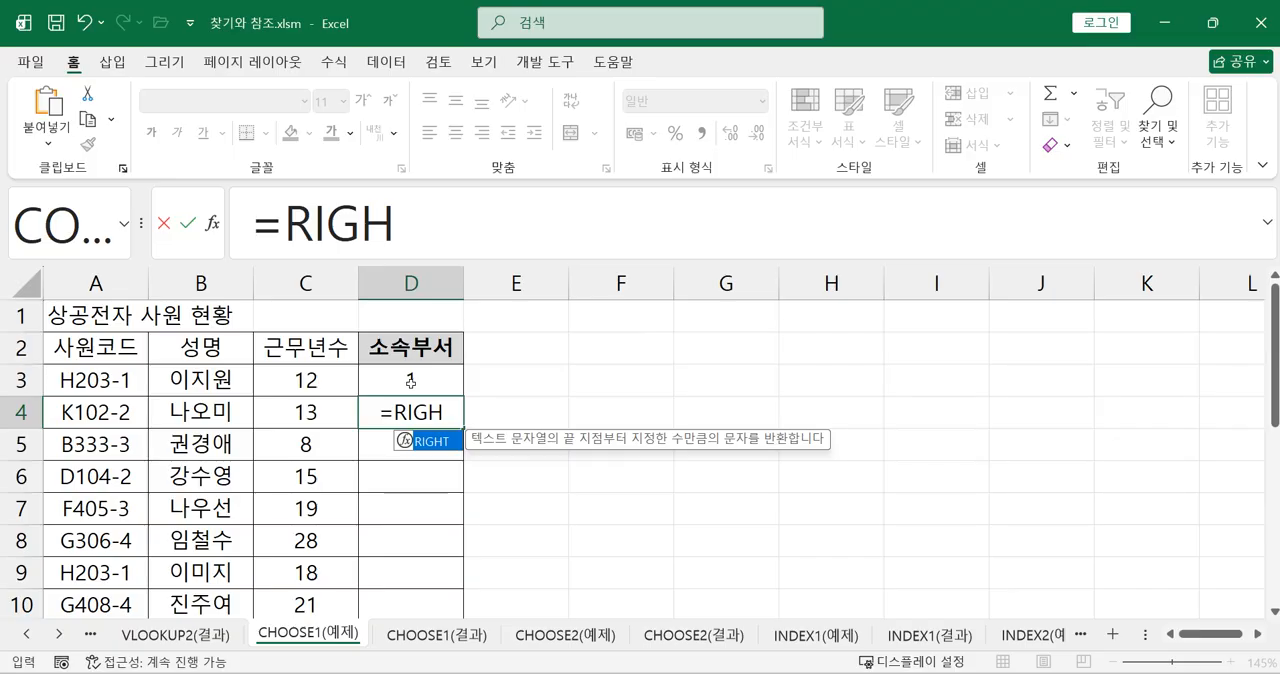
{"action": "key", "text": "Tab"}
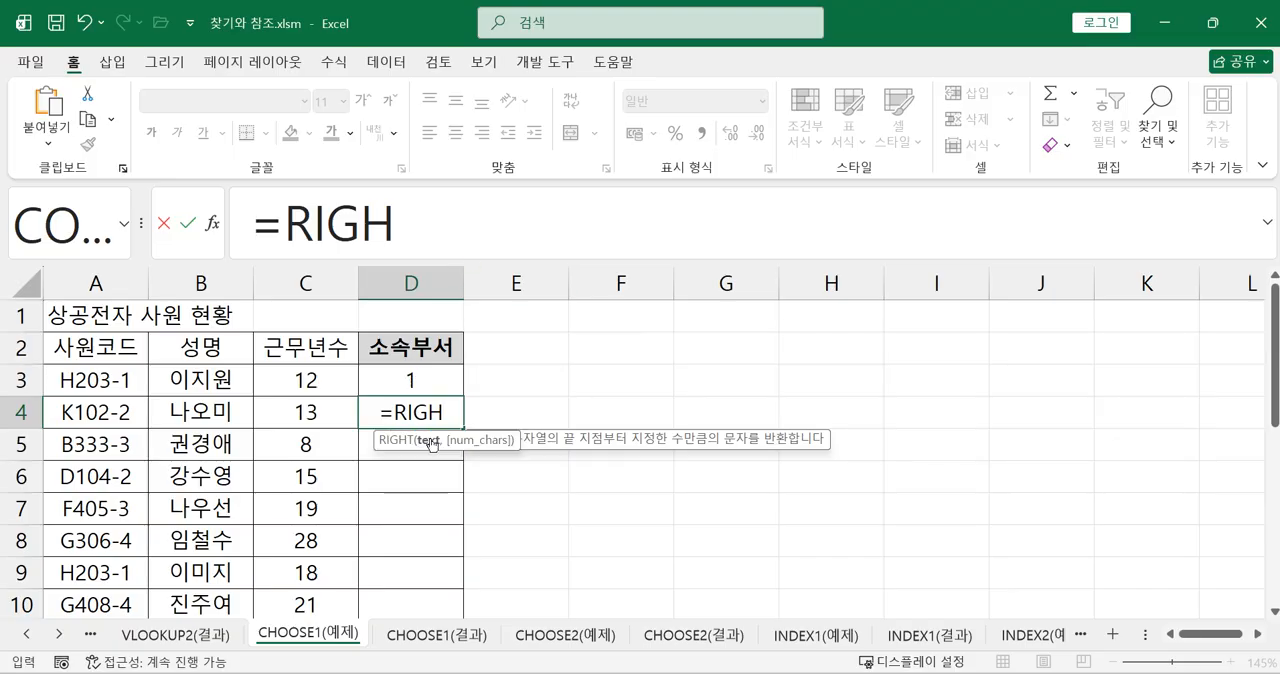
{"action": "left_click", "coordinate": [146, 411]}
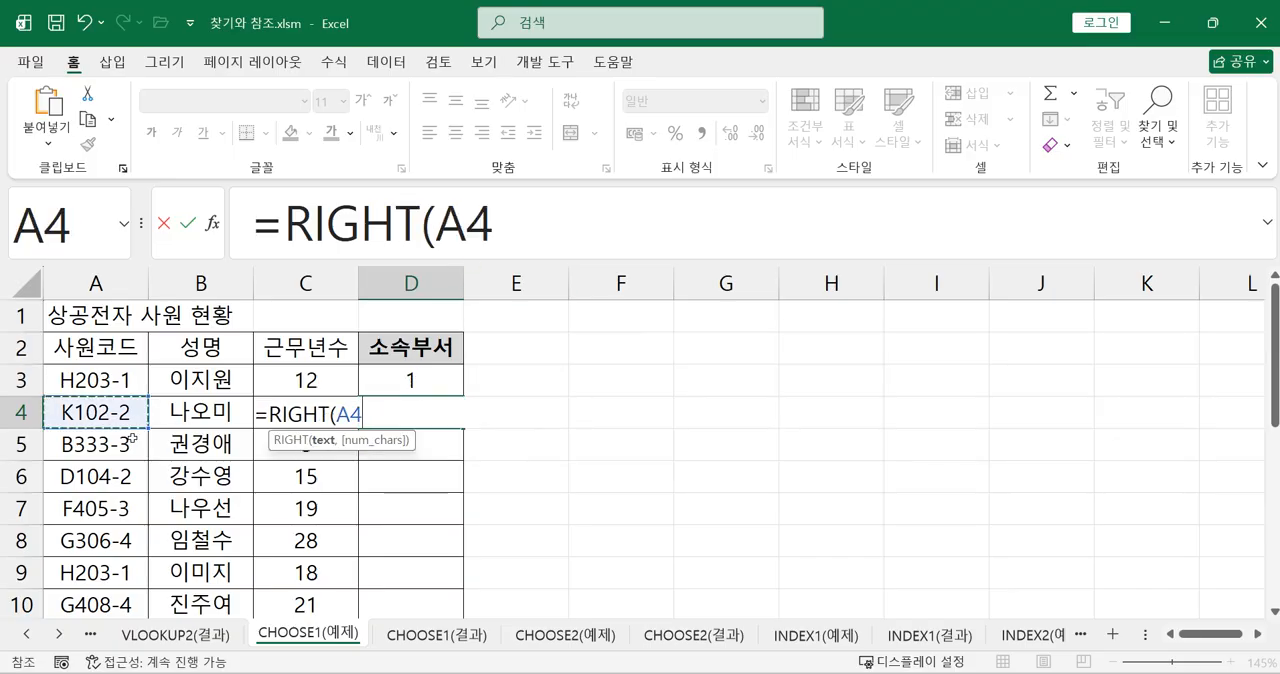
{"action": "type", "text": ","}
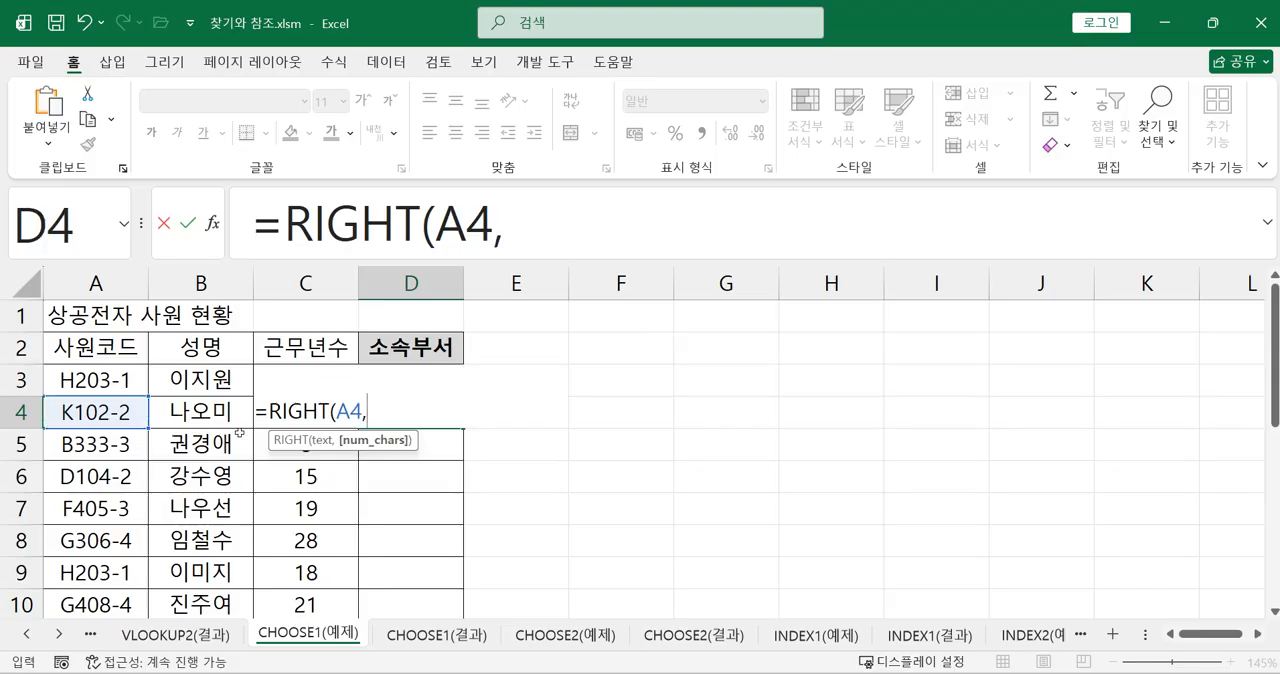
{"action": "type", "text": "1"}
{"action": "type", "text": ")"}
{"action": "key", "text": "Return"}
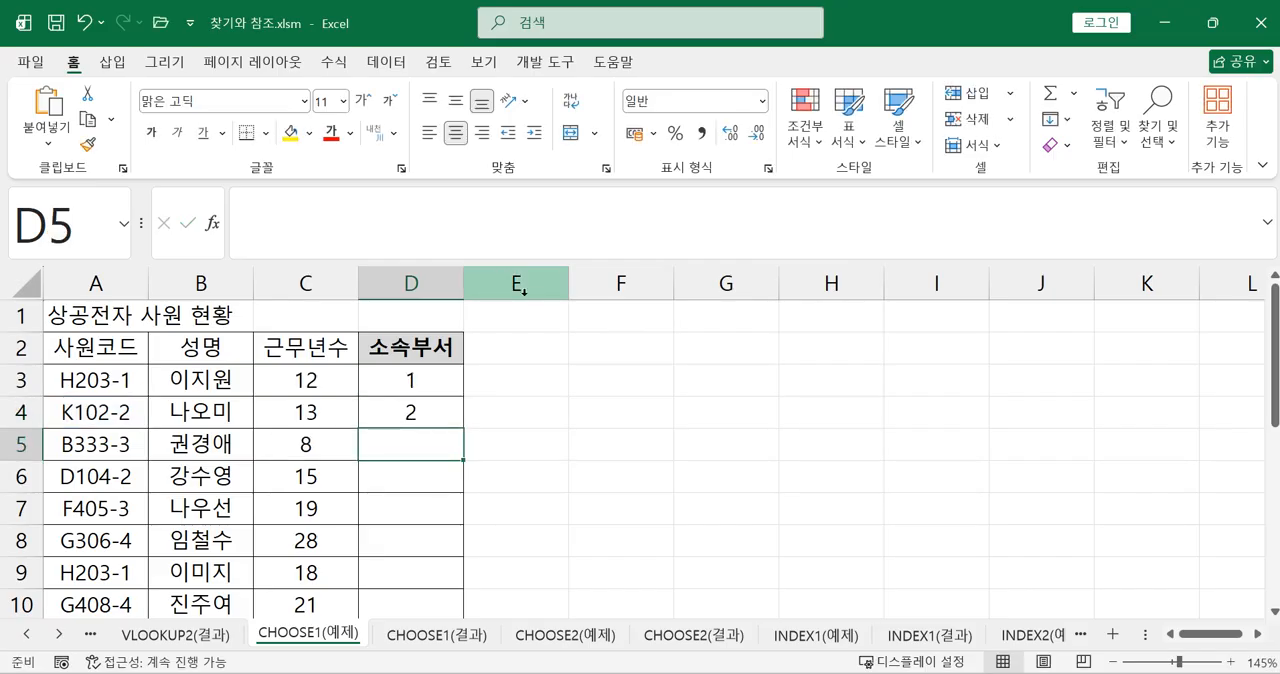
Fill the RIGHT formula from D4 down to D11 and check it against the employee codes
{"action": "left_click", "coordinate": [420, 410]}
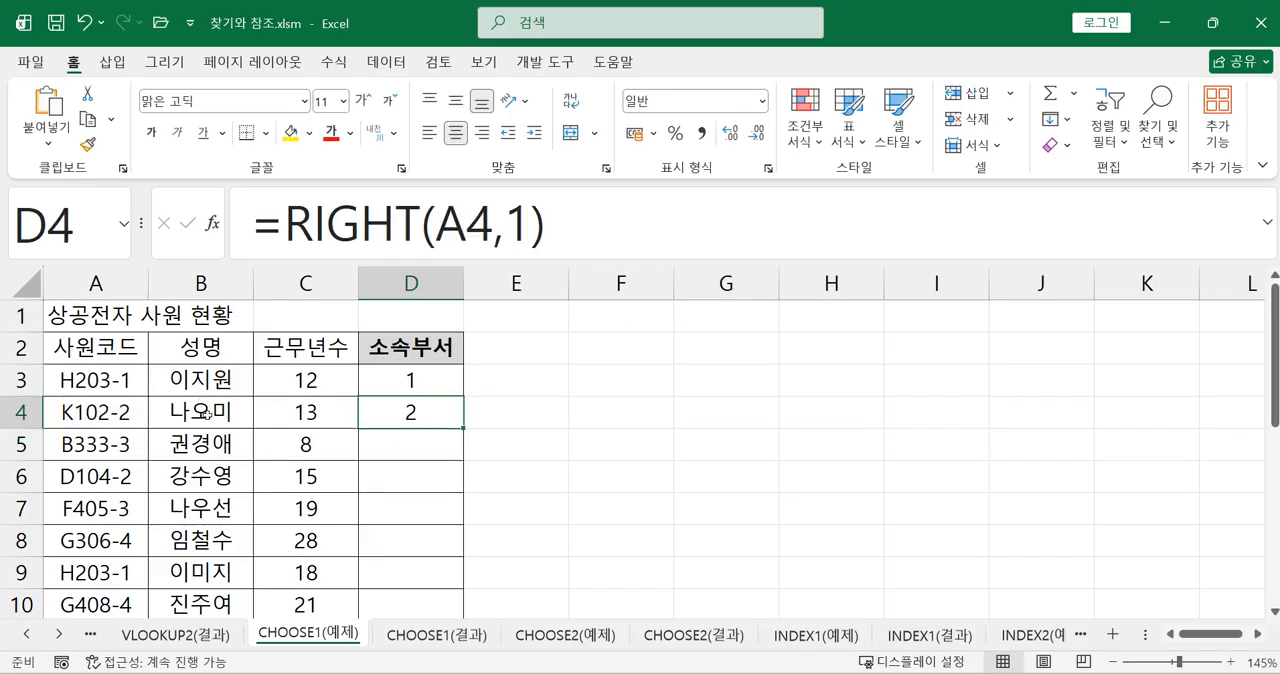
{"action": "scroll", "coordinate": [380, 451], "scroll_direction": "down", "scroll_amount": 1}
{"action": "scroll", "coordinate": [380, 451], "scroll_direction": "up", "scroll_amount": 1}
{"action": "left_click_drag", "start_coordinate": [463, 428], "coordinate": [440, 556]}
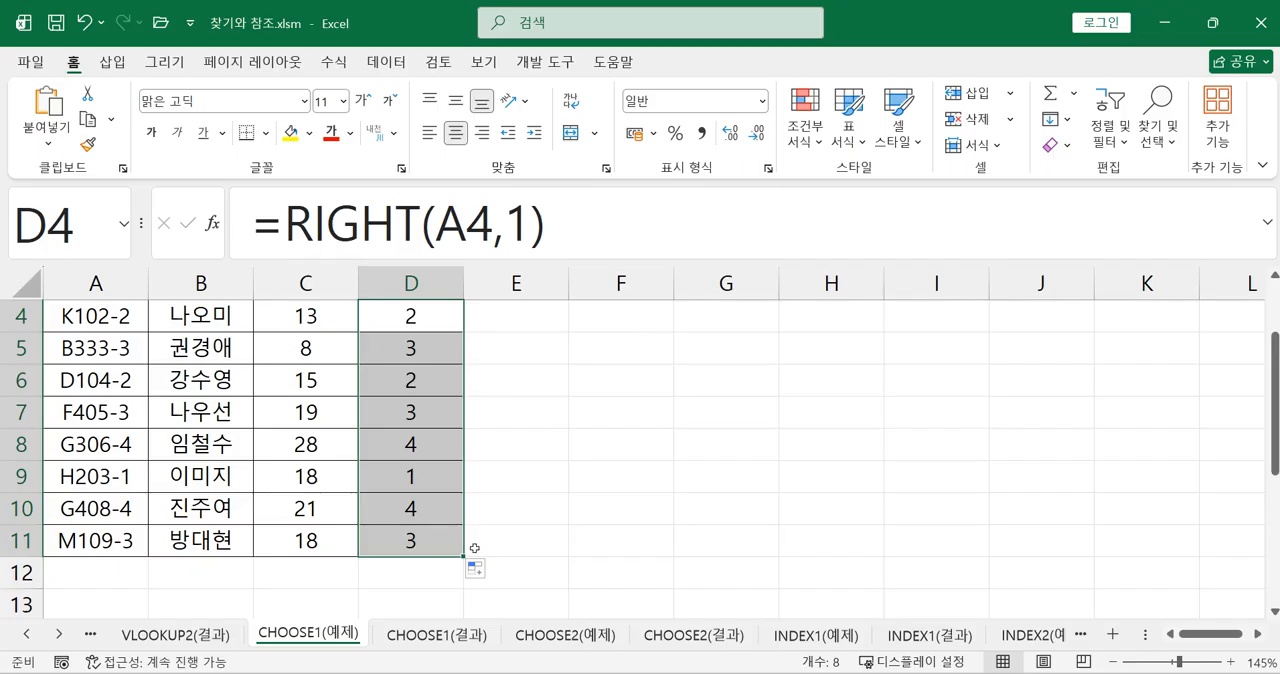
{"action": "scroll", "coordinate": [443, 555], "scroll_direction": "up", "scroll_amount": 1}
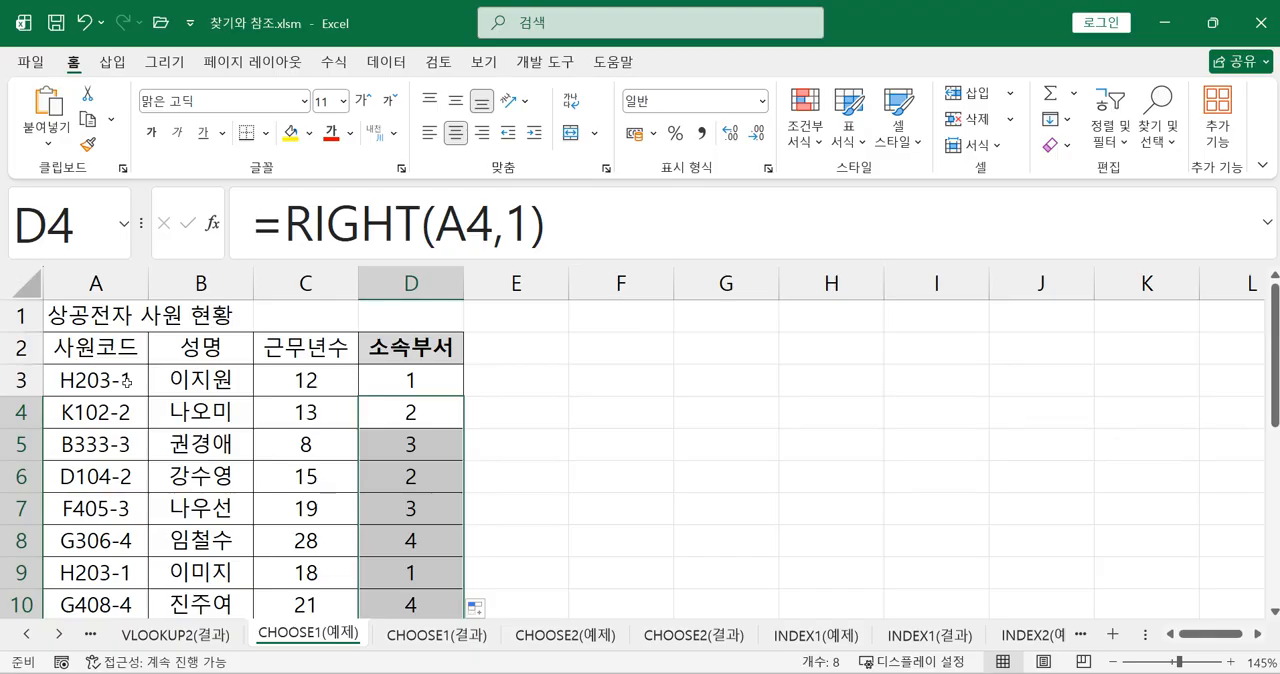
{"action": "left_click", "coordinate": [432, 385]}
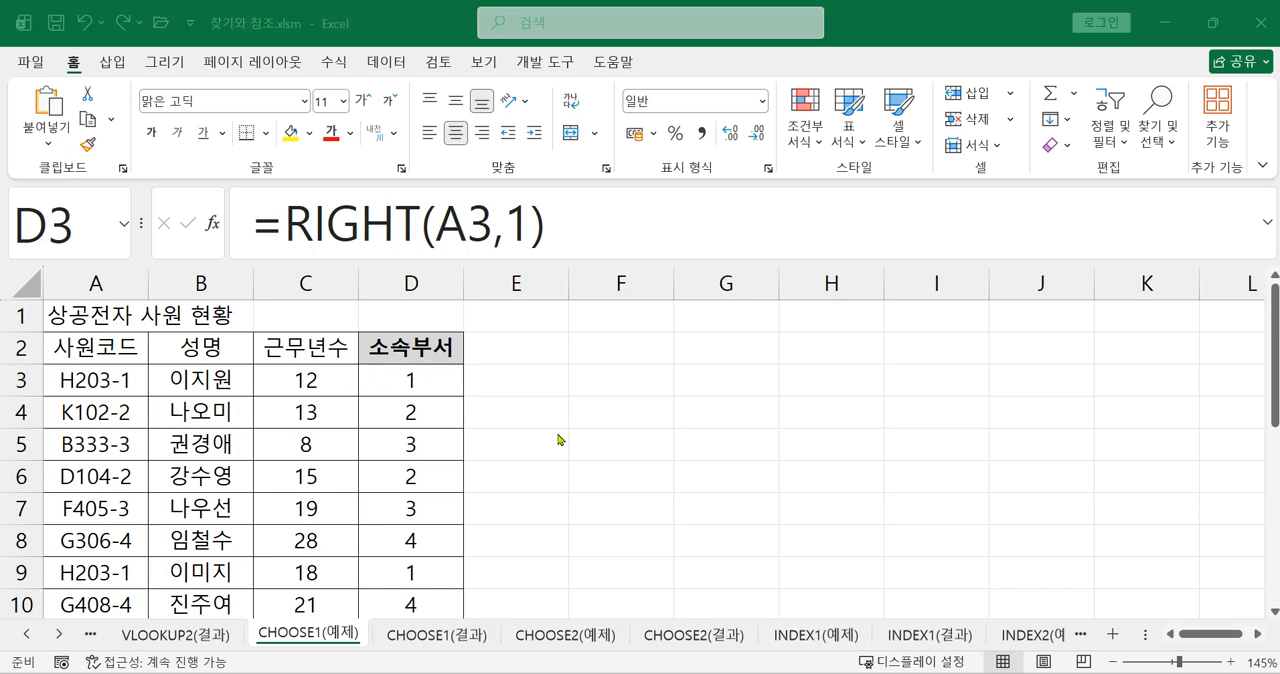
Enter the first department name, 영업부, as a reference note in cell G3
{"action": "left_click", "coordinate": [700, 383]}
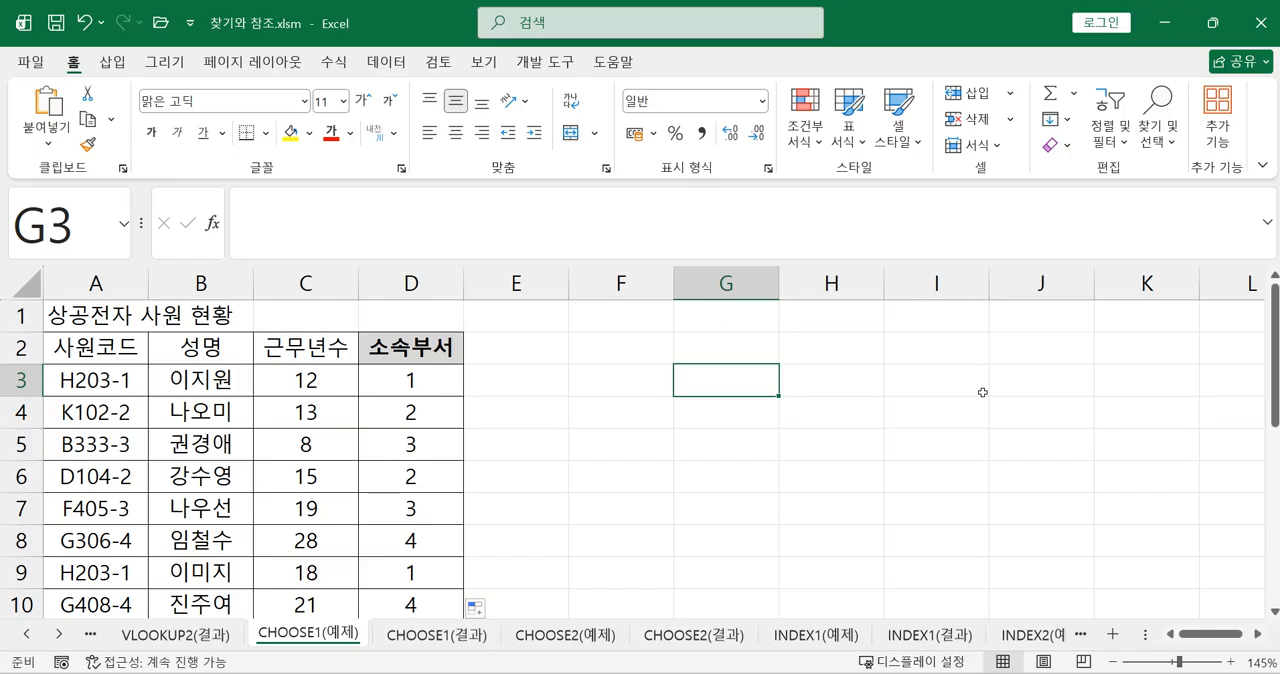
{"action": "type", "text": "DUD"}
{"action": "key", "text": "BackSpace"}
{"action": "key", "text": "BackSpace"}
{"action": "key", "text": "BackSpace"}
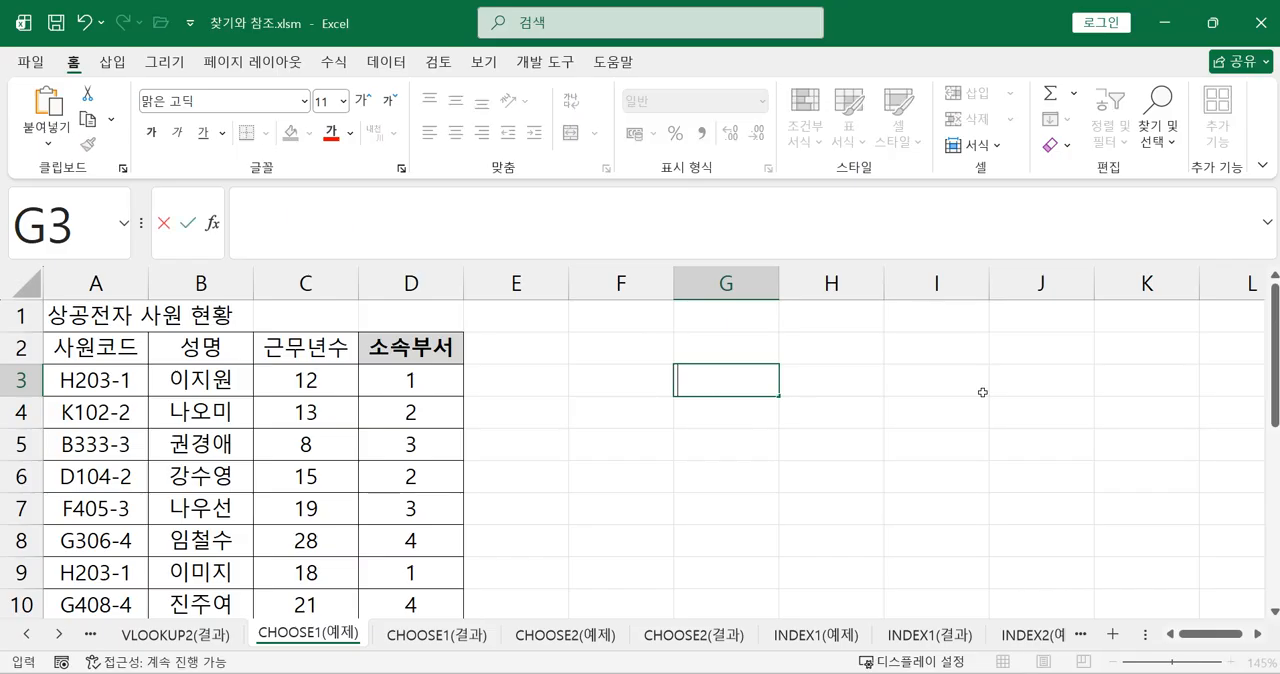
{"action": "type", "text": "영업"}
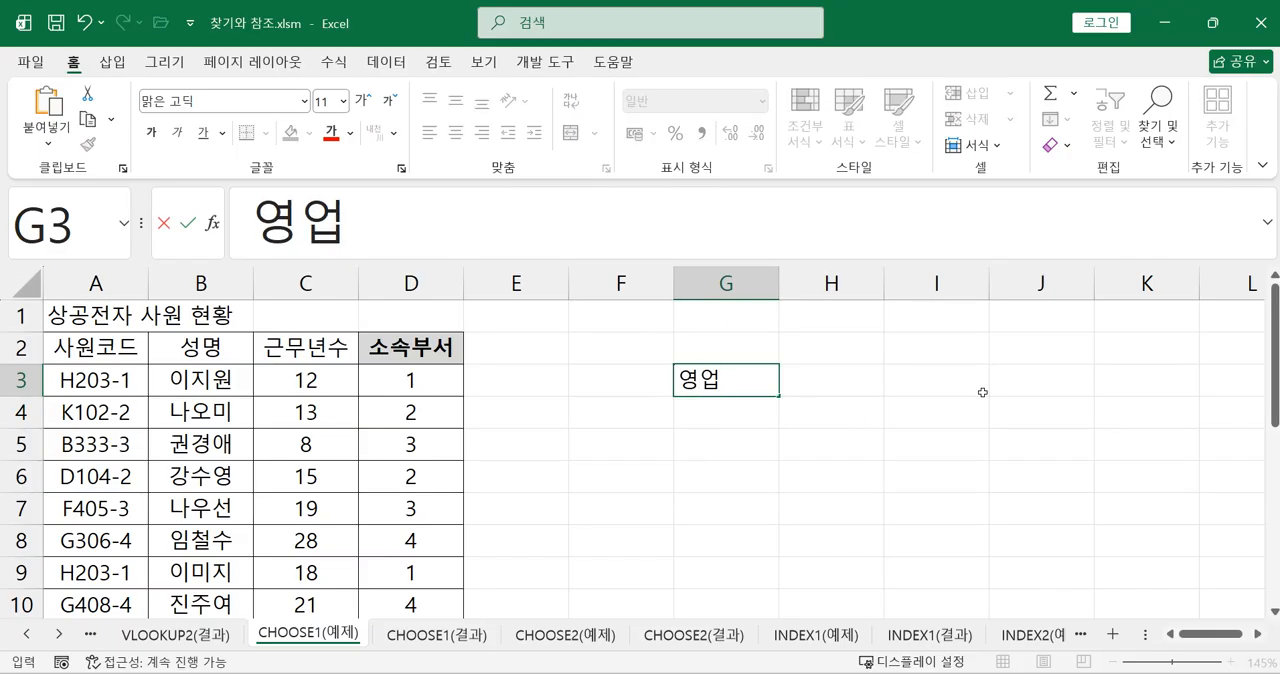
{"action": "type", "text": "부"}
{"action": "key", "text": "Return"}
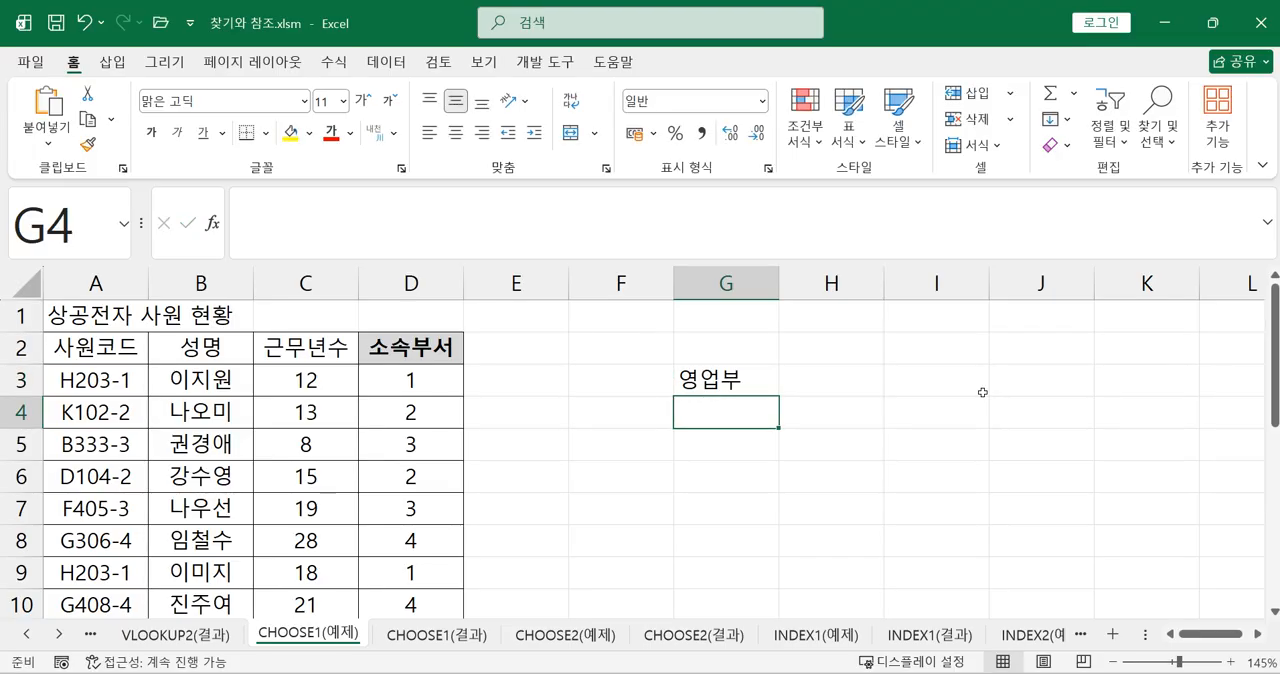
Continue the department list in G4:G6 with 기획부, 총무부 and 인사부
{"action": "type", "text": "ㄱ;허;"}
{"action": "key", "text": "BackSpace"}
{"action": "key", "text": "BackSpace"}
{"action": "key", "text": "BackSpace"}
{"action": "key", "text": "BackSpace"}
{"action": "type", "text": "기획부"}
{"action": "key", "text": "Return"}
{"action": "type", "text": "초ㅇ무부"}
{"action": "key", "text": "Return"}
{"action": "type", "text": "인삽ㅜ"}
{"action": "key", "text": "Return"}
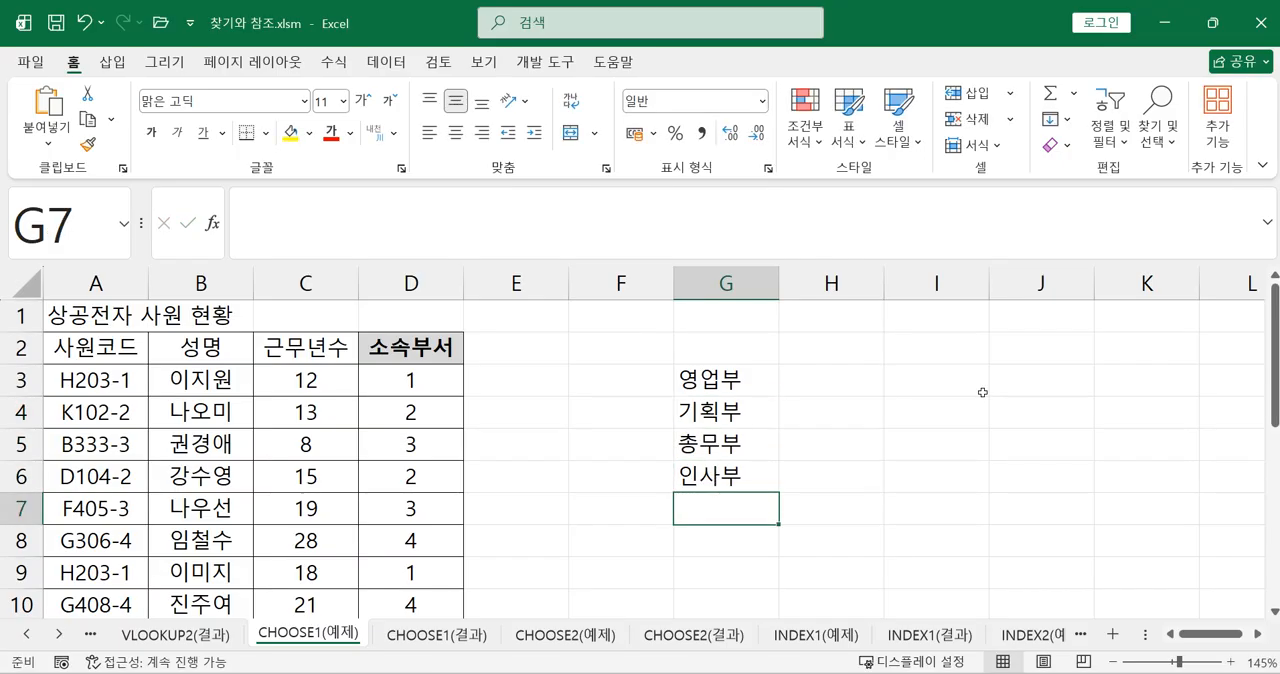
Review the department names in G3:G6 in order alongside the RIGHT formula in D3
{"action": "left_click", "coordinate": [705, 385]}
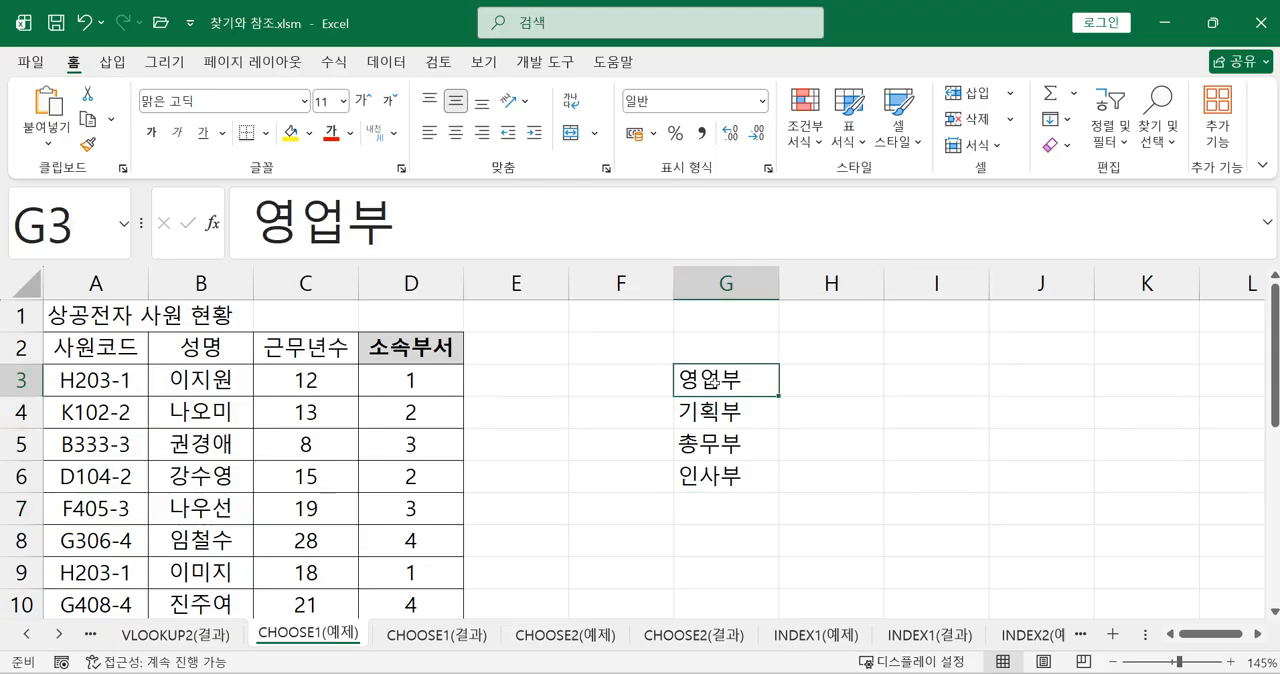
{"action": "left_click", "coordinate": [718, 412]}
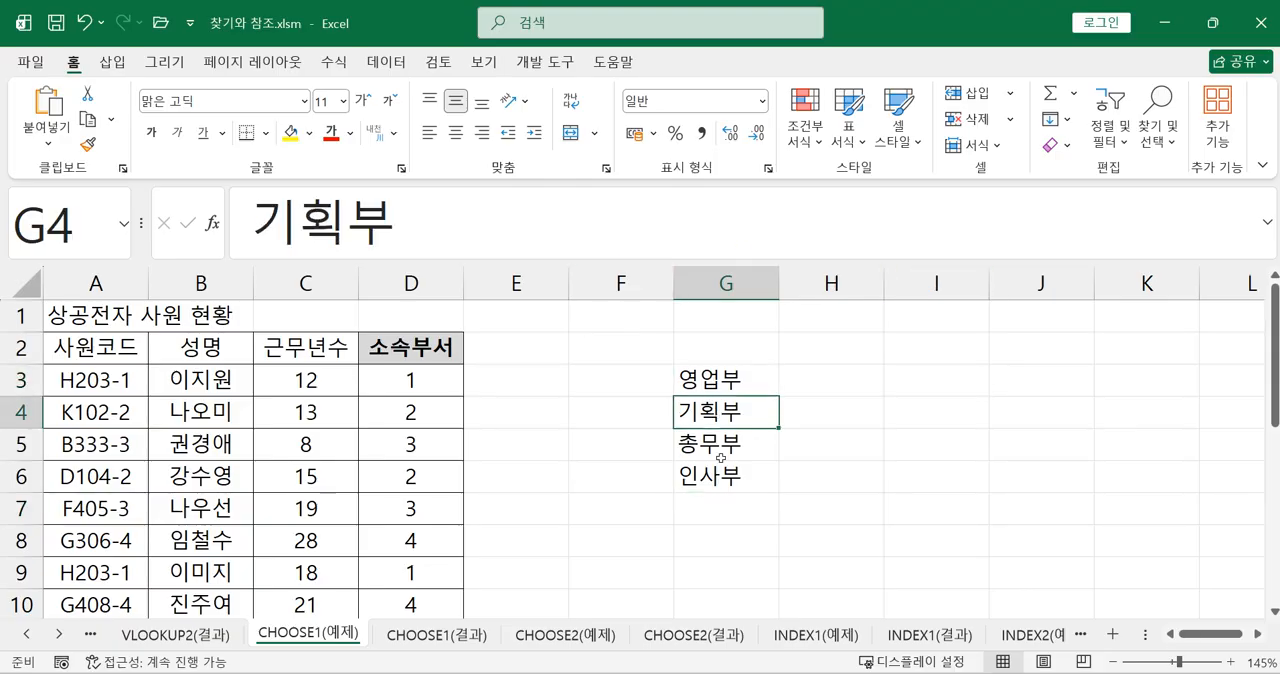
{"action": "left_click", "coordinate": [721, 458]}
{"action": "left_click", "coordinate": [719, 480]}
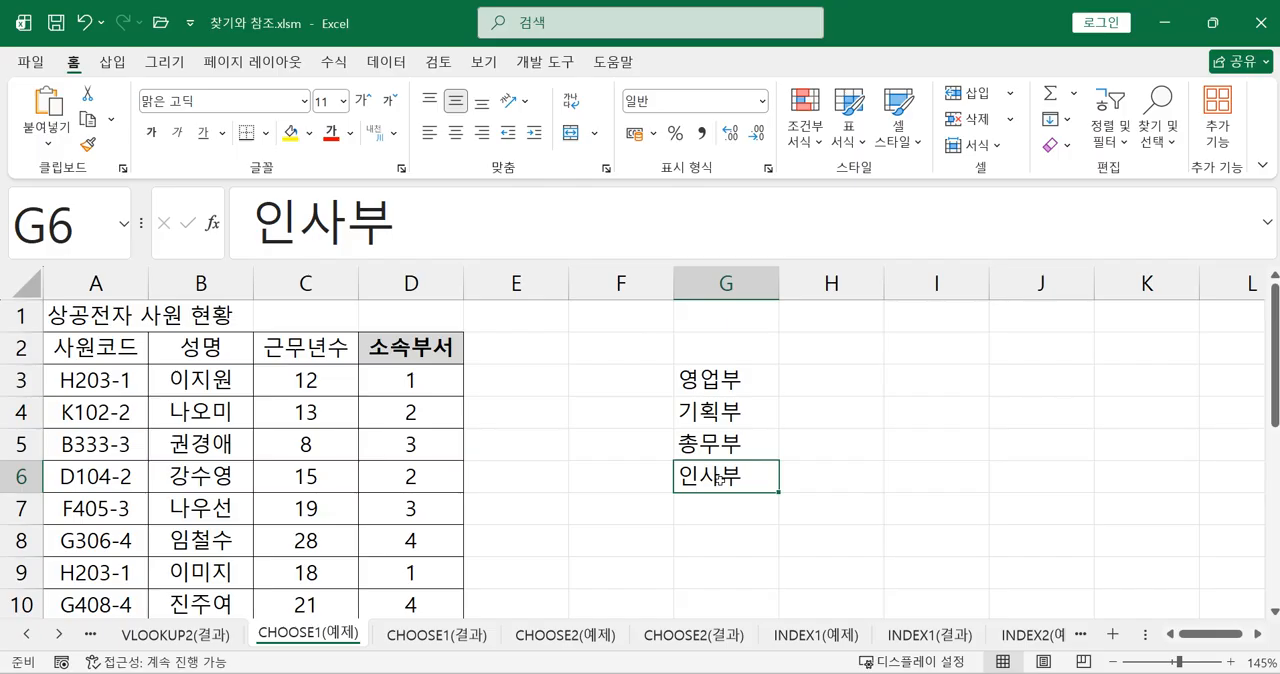
{"action": "left_click_drag", "start_coordinate": [718, 381], "coordinate": [710, 470]}
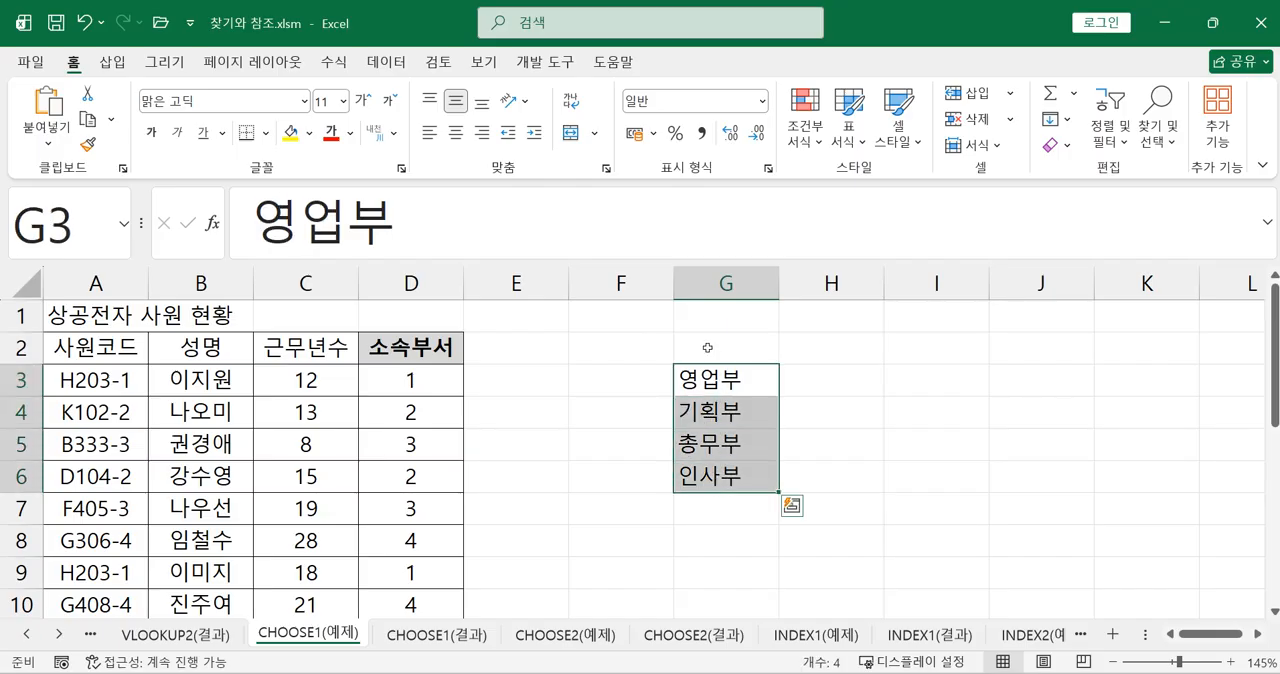
{"action": "left_click", "coordinate": [433, 381]}
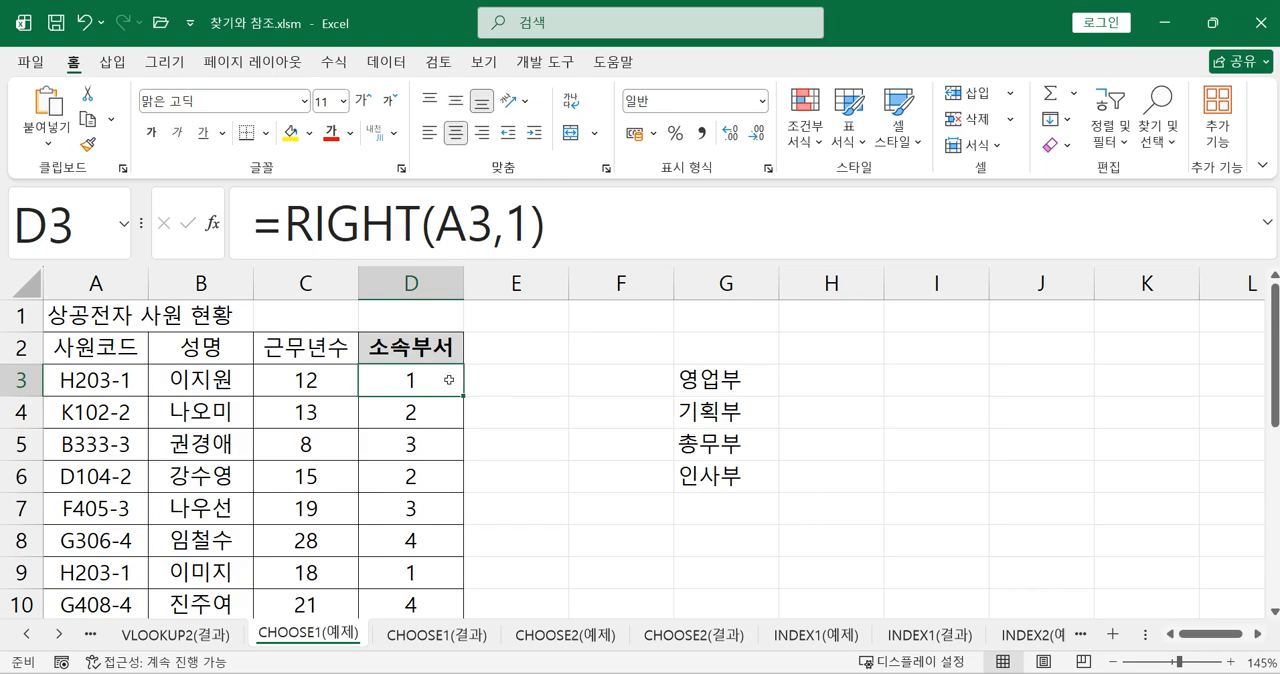
Clear the RIGHT formulas from the 소속부서 cells D3:D11
{"action": "left_click_drag", "start_coordinate": [446, 381], "coordinate": [430, 540]}
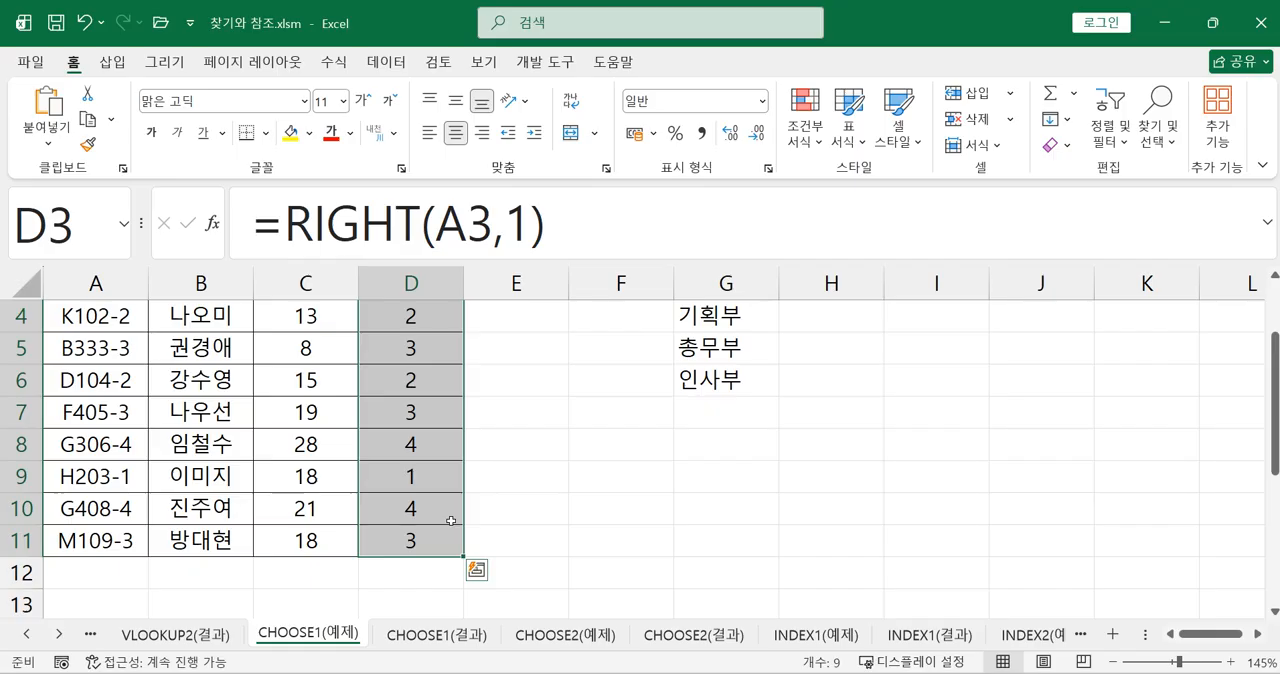
{"action": "key", "text": "Delete"}
{"action": "scroll", "coordinate": [450, 519], "scroll_direction": "up", "scroll_amount": 1}
{"action": "left_click", "coordinate": [575, 470]}
Start a CHOOSE formula in the first 소속부서 cell, D3
{"action": "left_click", "coordinate": [422, 386]}
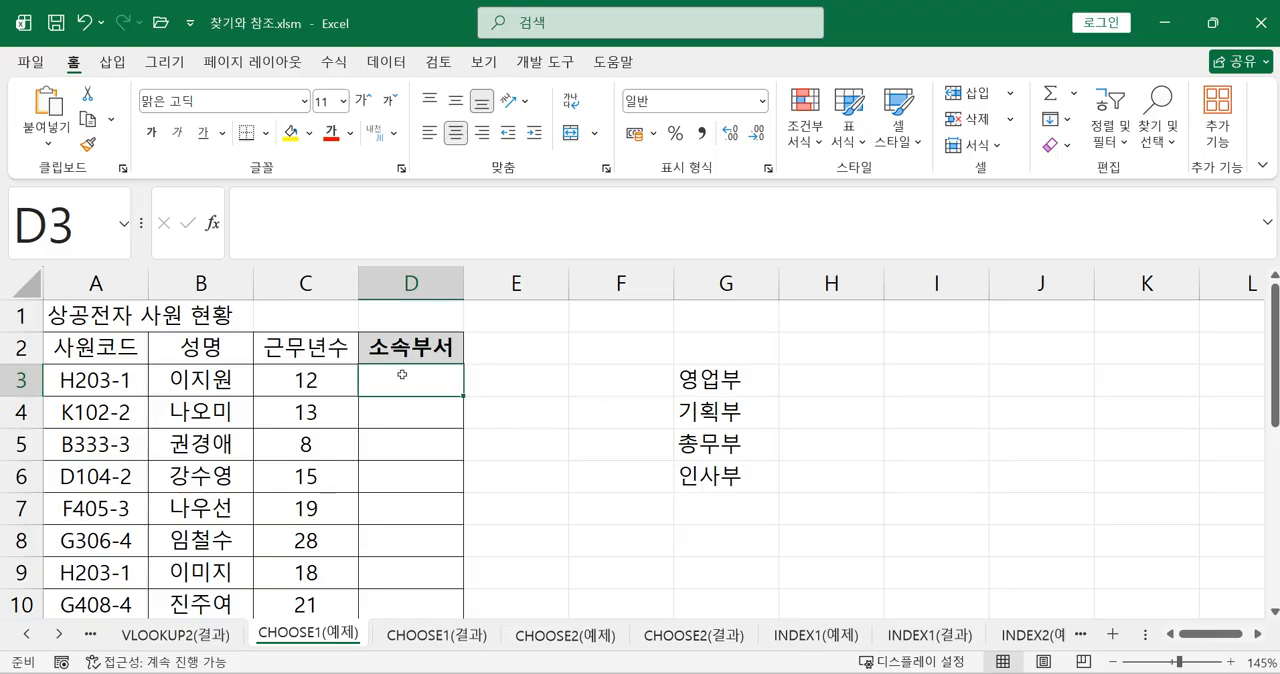
{"action": "type", "text": "=ㅊ"}
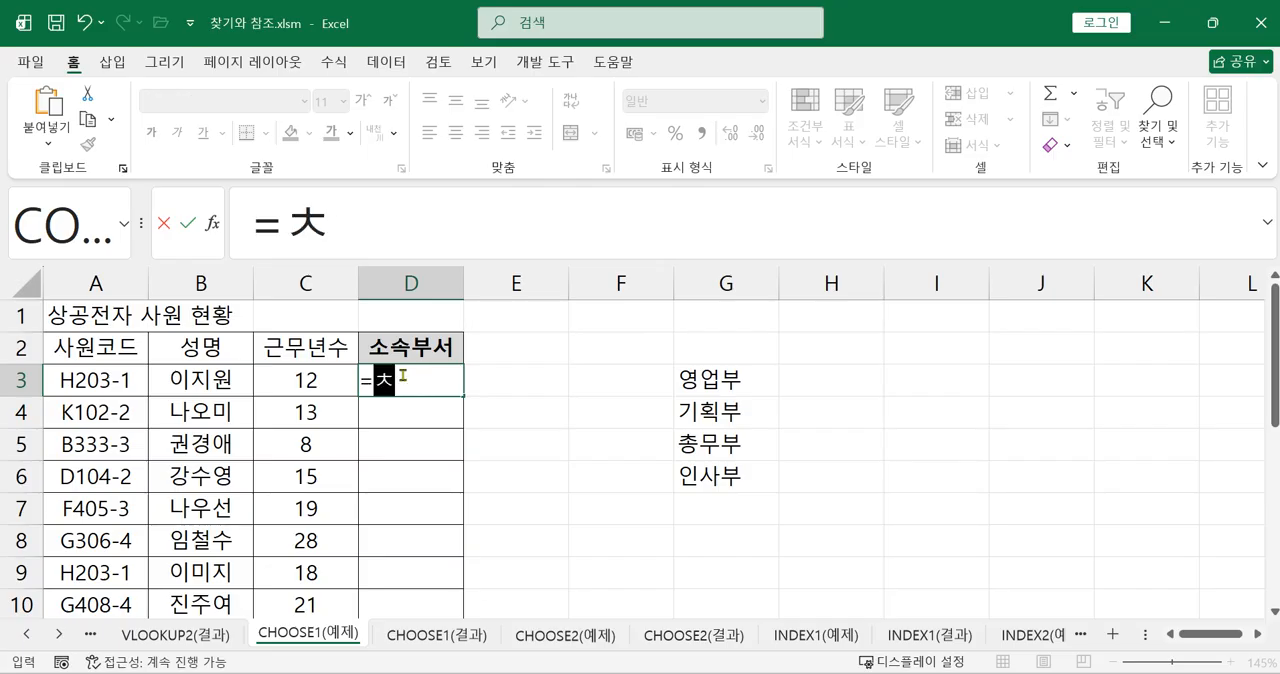
{"action": "key", "text": "BackSpace"}
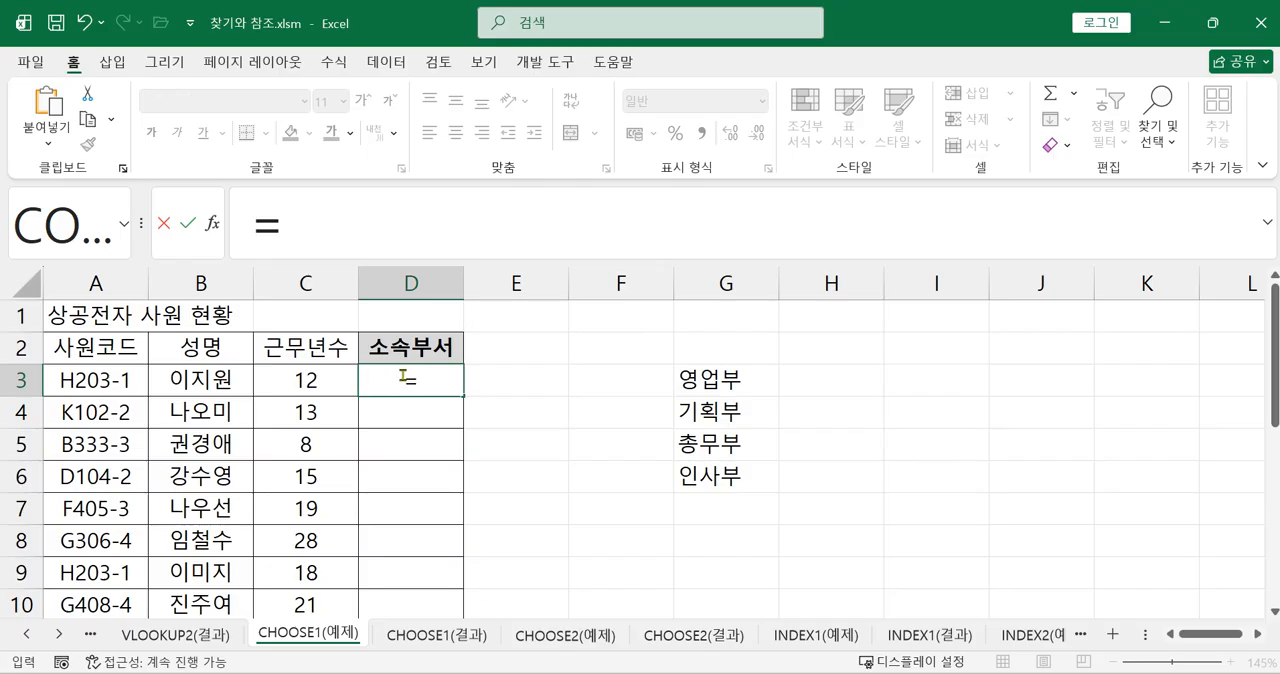
{"action": "type", "text": "CH"}
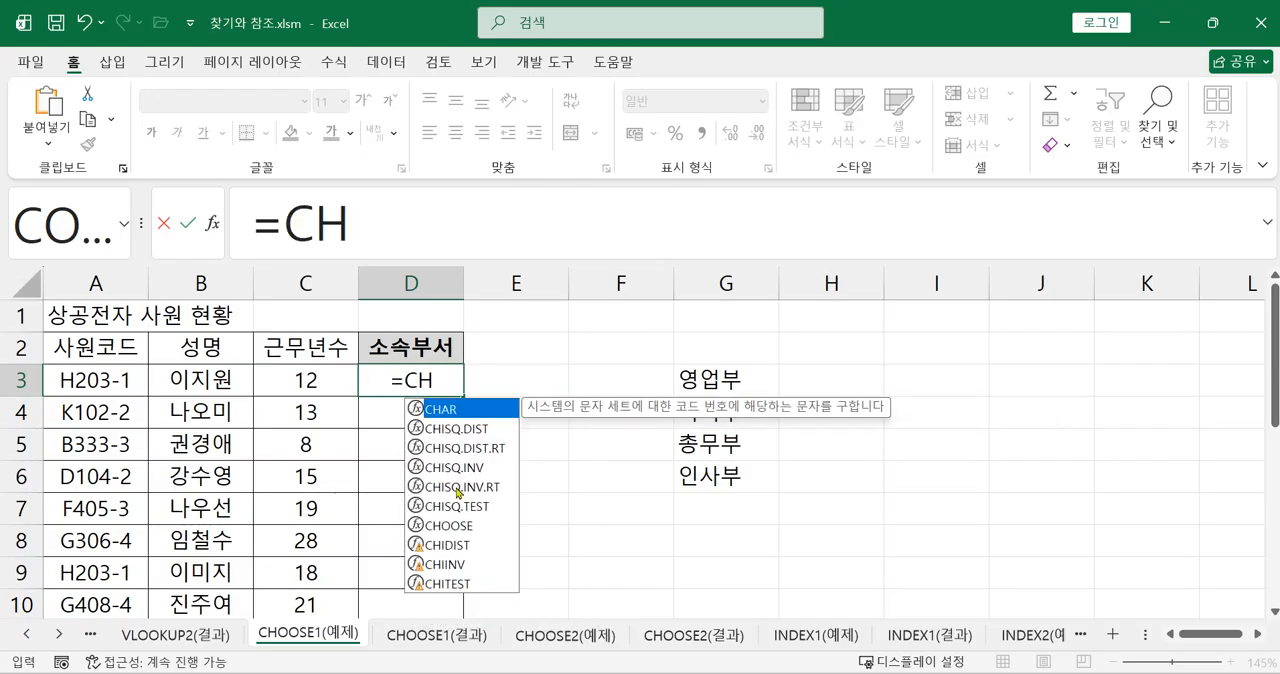
{"action": "left_click", "coordinate": [463, 527]}
{"action": "double_click", "coordinate": [463, 530]}
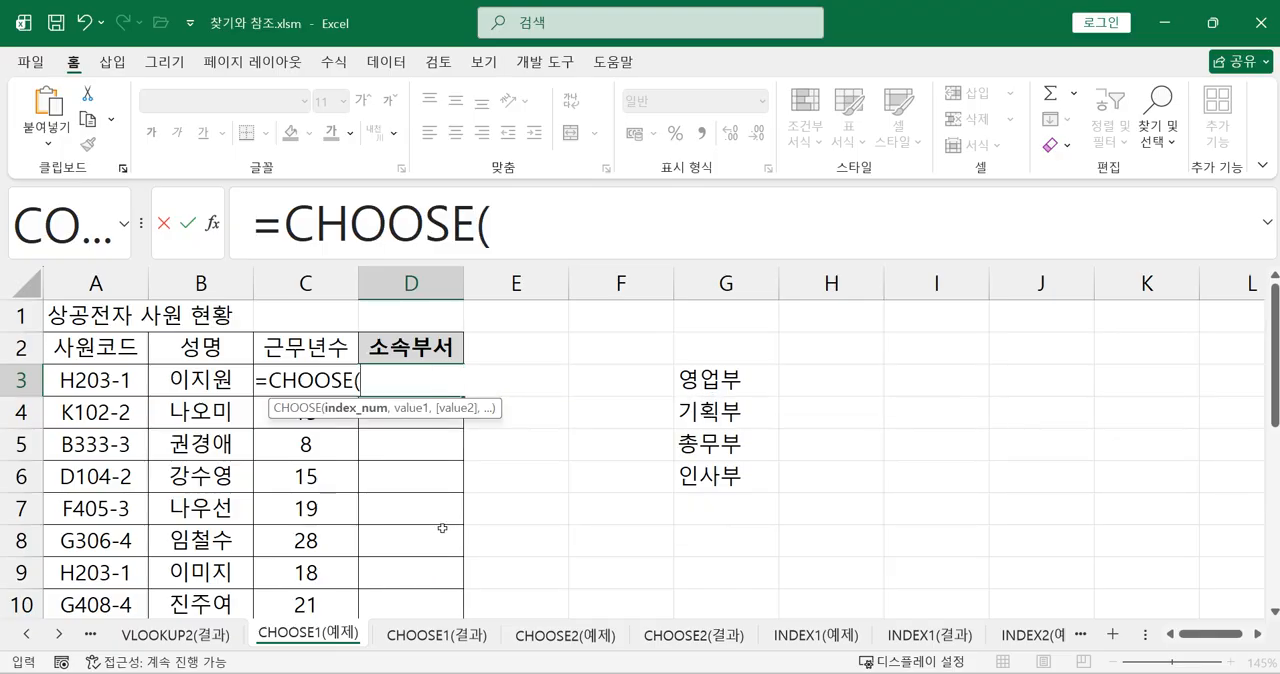
{"action": "left_click", "coordinate": [528, 230]}
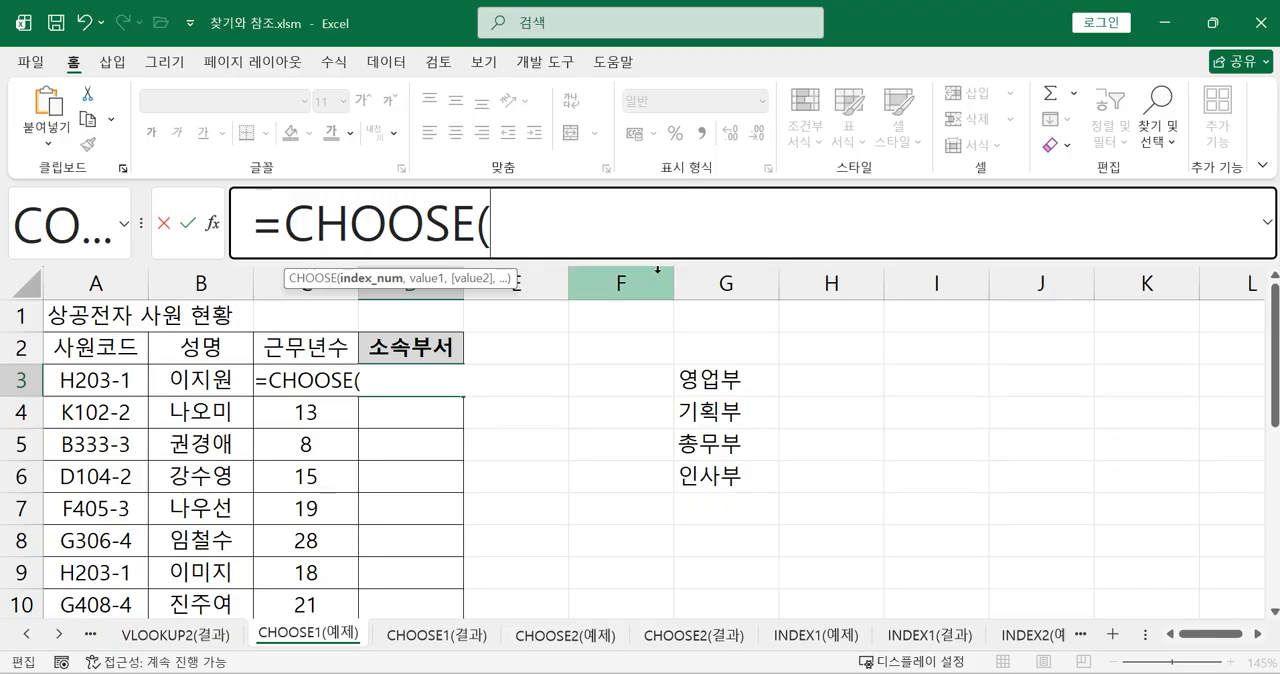
Nest RIGHT(A3,1) as the index number of the CHOOSE formula in D3
{"action": "type", "text": "RIGHT("}
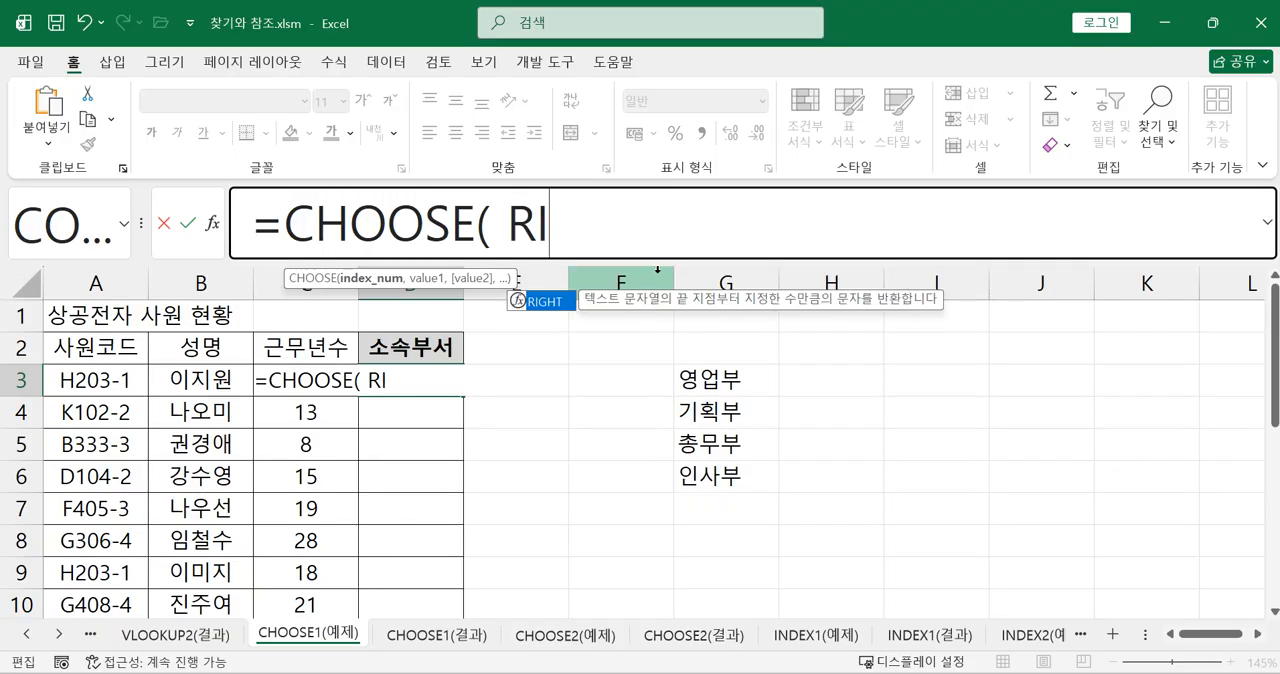
{"action": "double_click", "coordinate": [548, 300]}
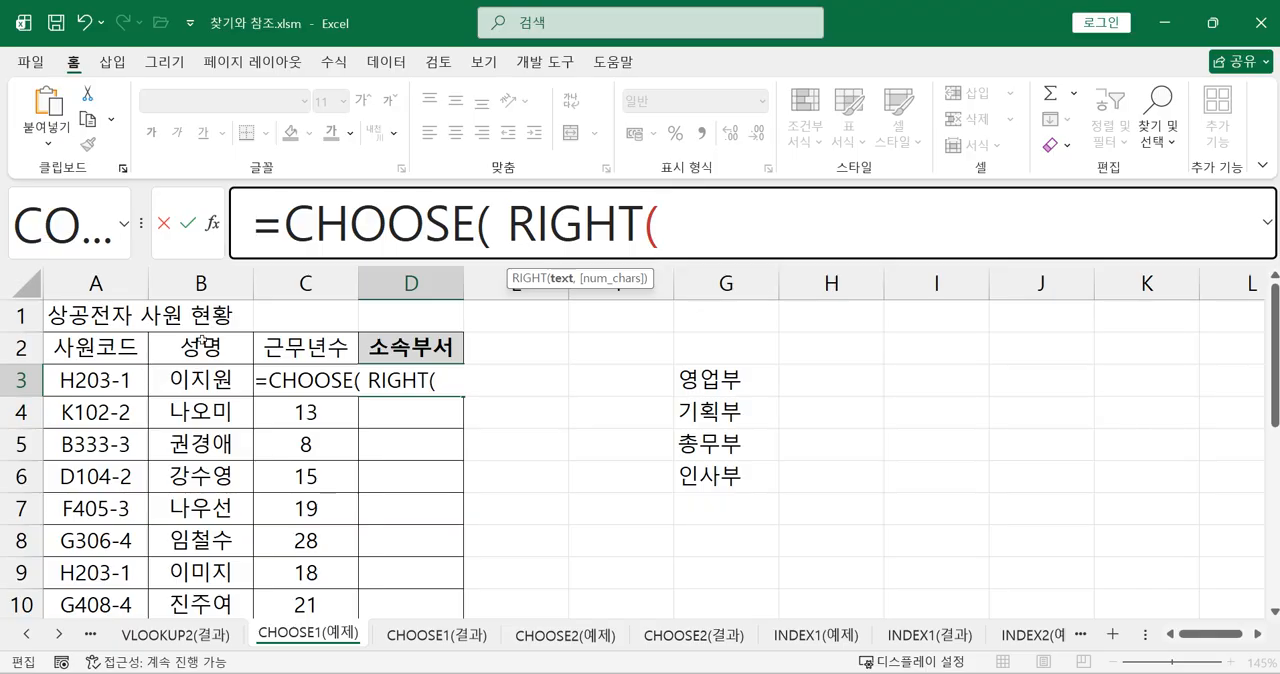
{"action": "left_click", "coordinate": [83, 382]}
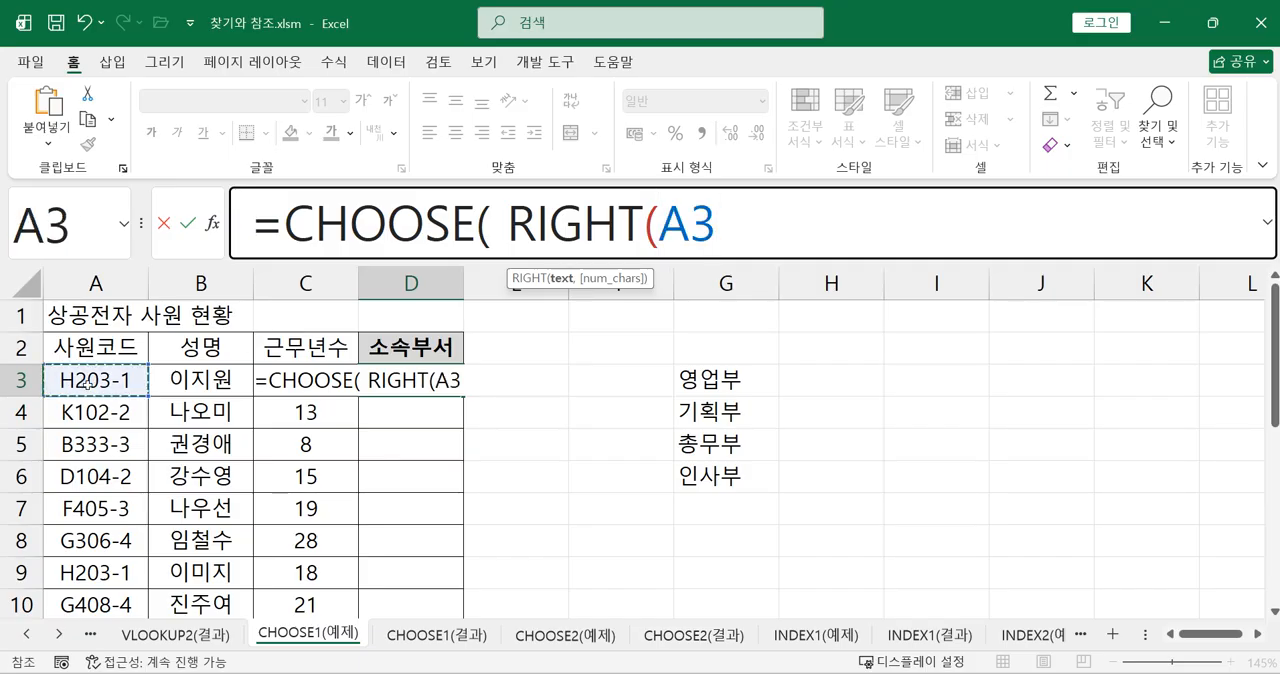
{"action": "type", "text": ","}
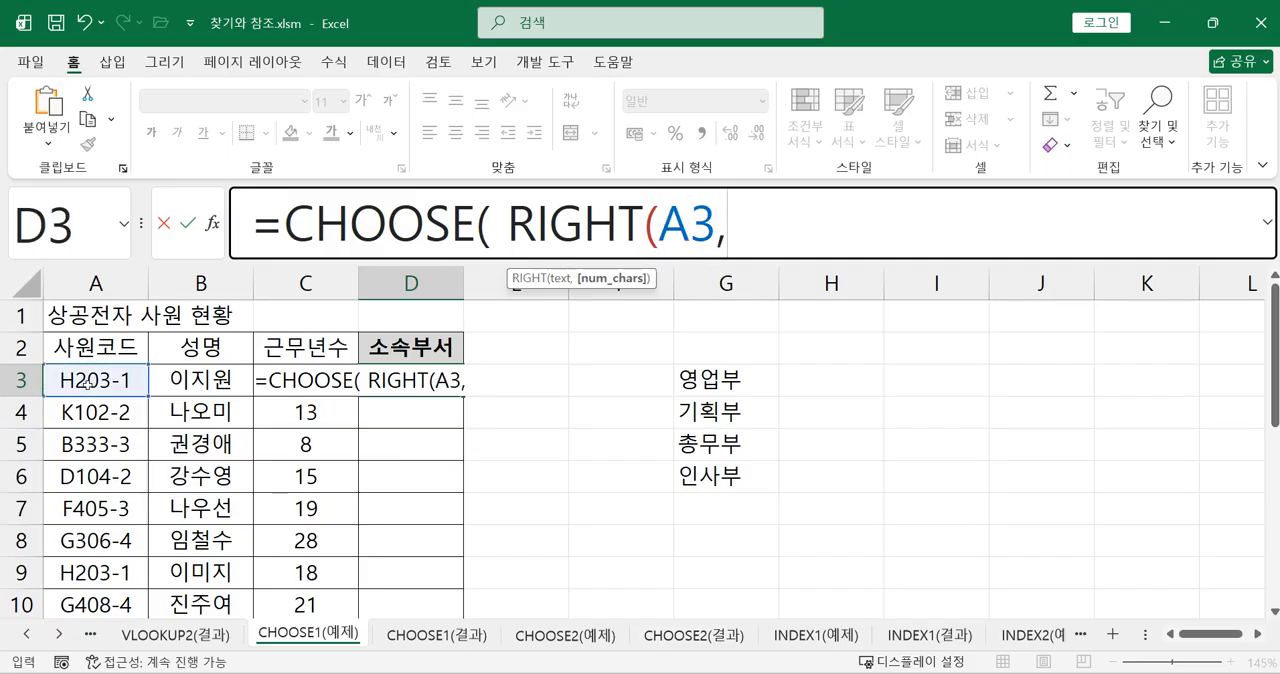
{"action": "type", "text": "1)"}
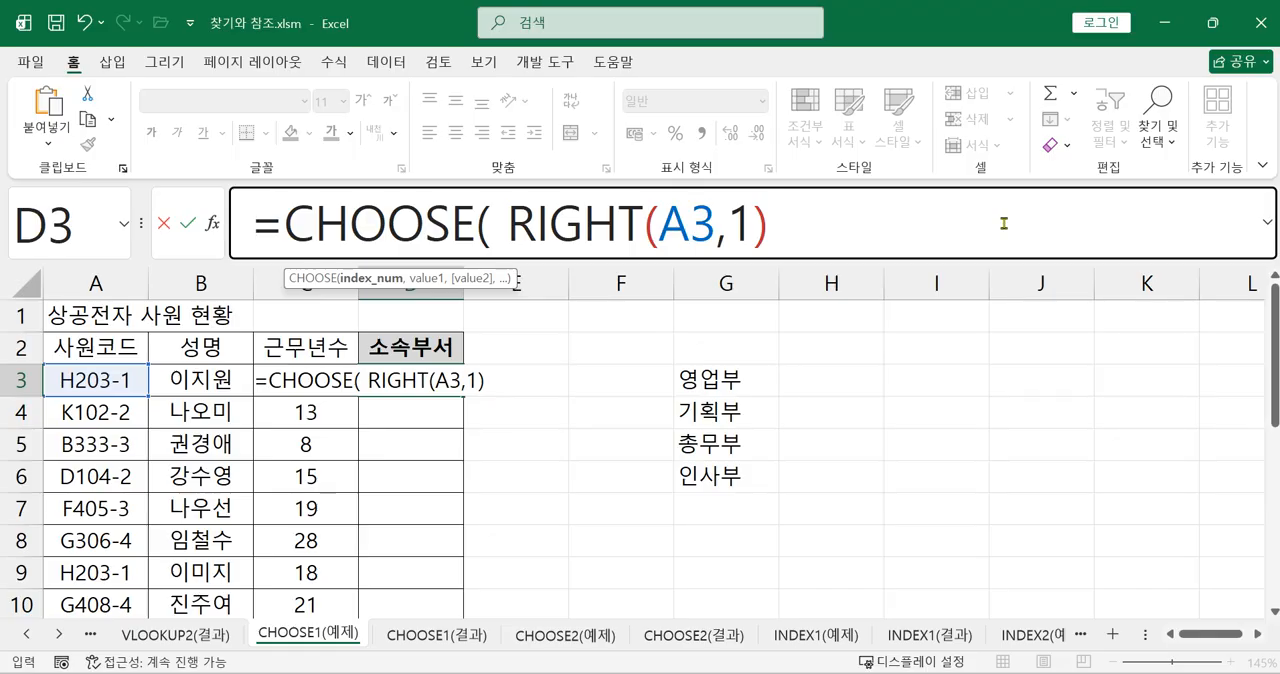
{"action": "type", "text": ","}
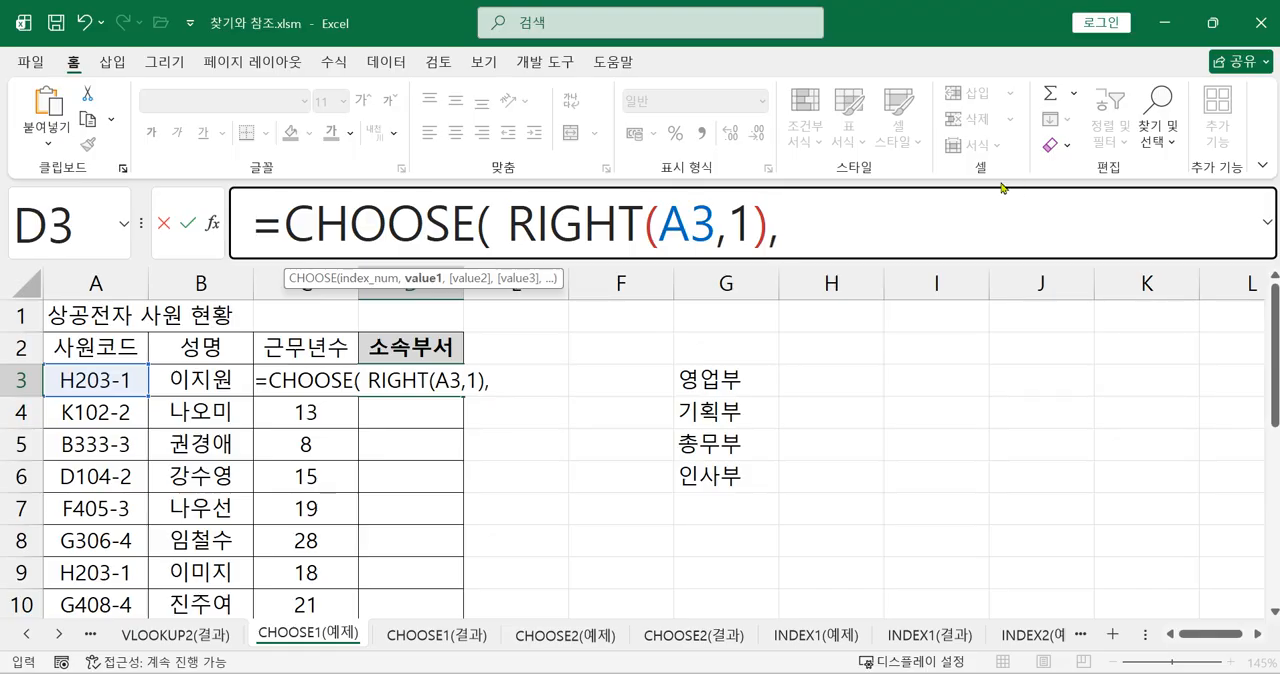
{"action": "left_click_drag", "start_coordinate": [506, 229], "coordinate": [768, 232]}
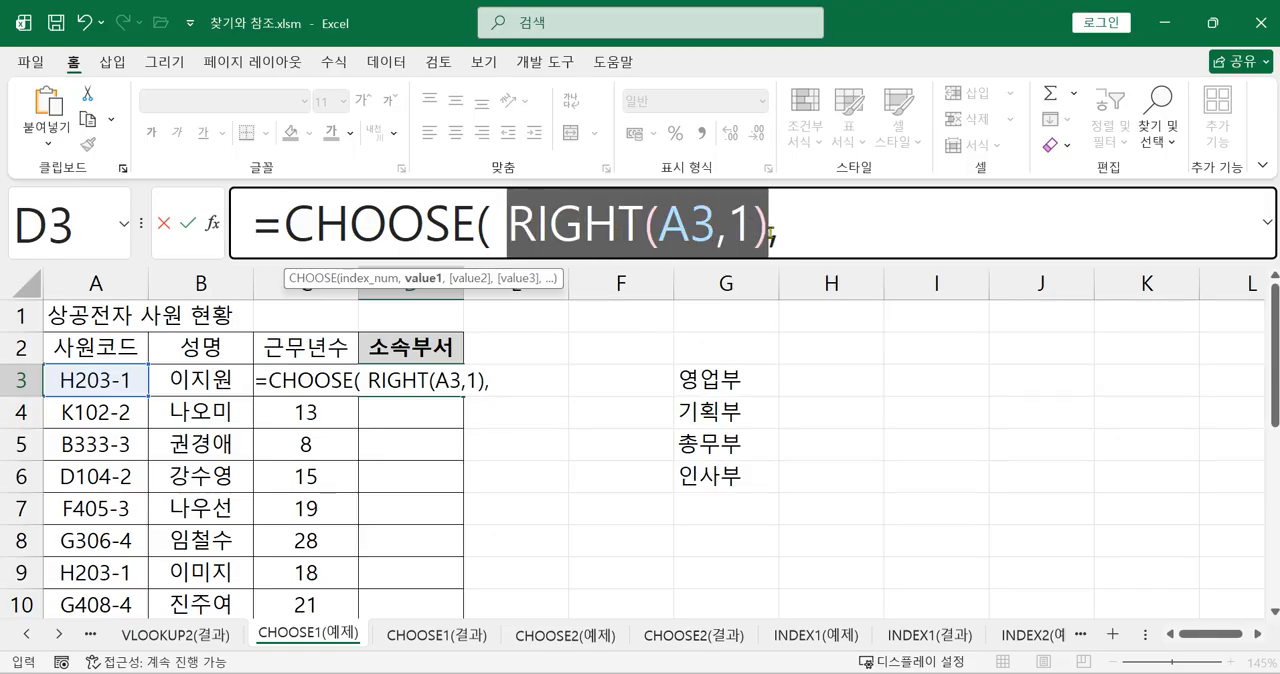
{"action": "left_click", "coordinate": [847, 232]}
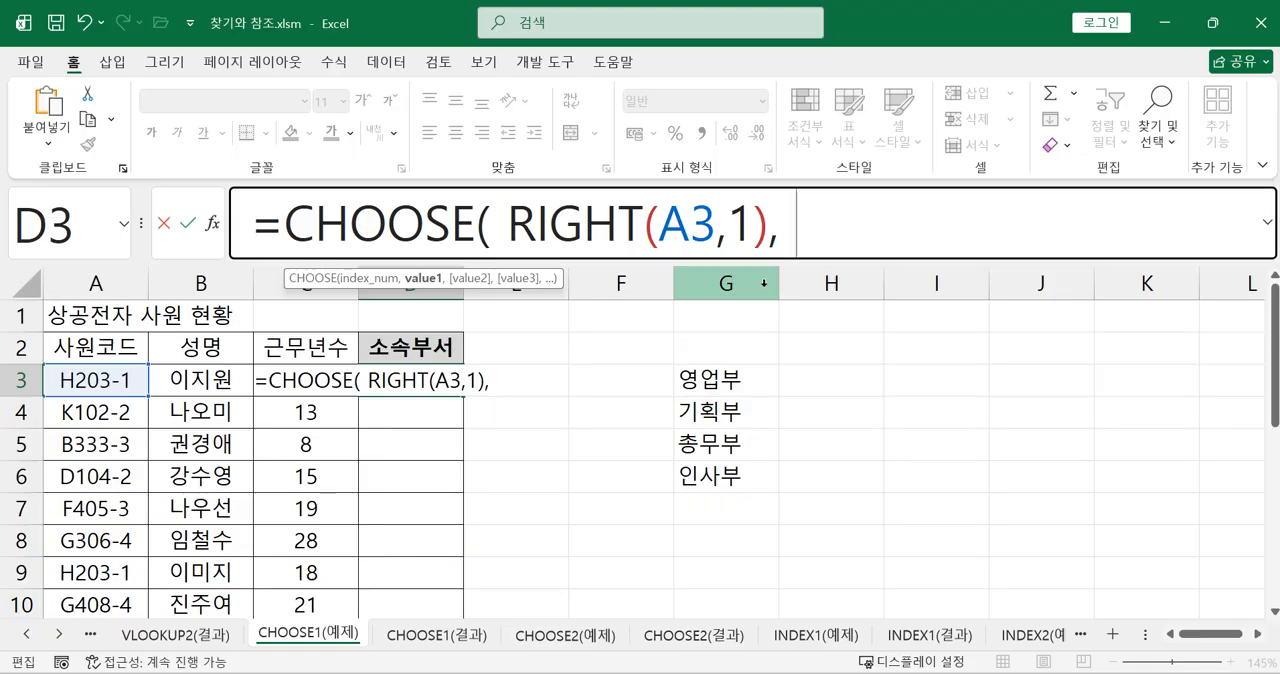
Add "영업부" as the first choice value in the D3 CHOOSE formula
{"action": "type", "text": "\""}
{"action": "type", "text": "DUD"}
{"action": "key", "text": "BackSpace"}
{"action": "key", "text": "BackSpace"}
{"action": "key", "text": "BackSpace"}
{"action": "type", "text": "영업부\","}
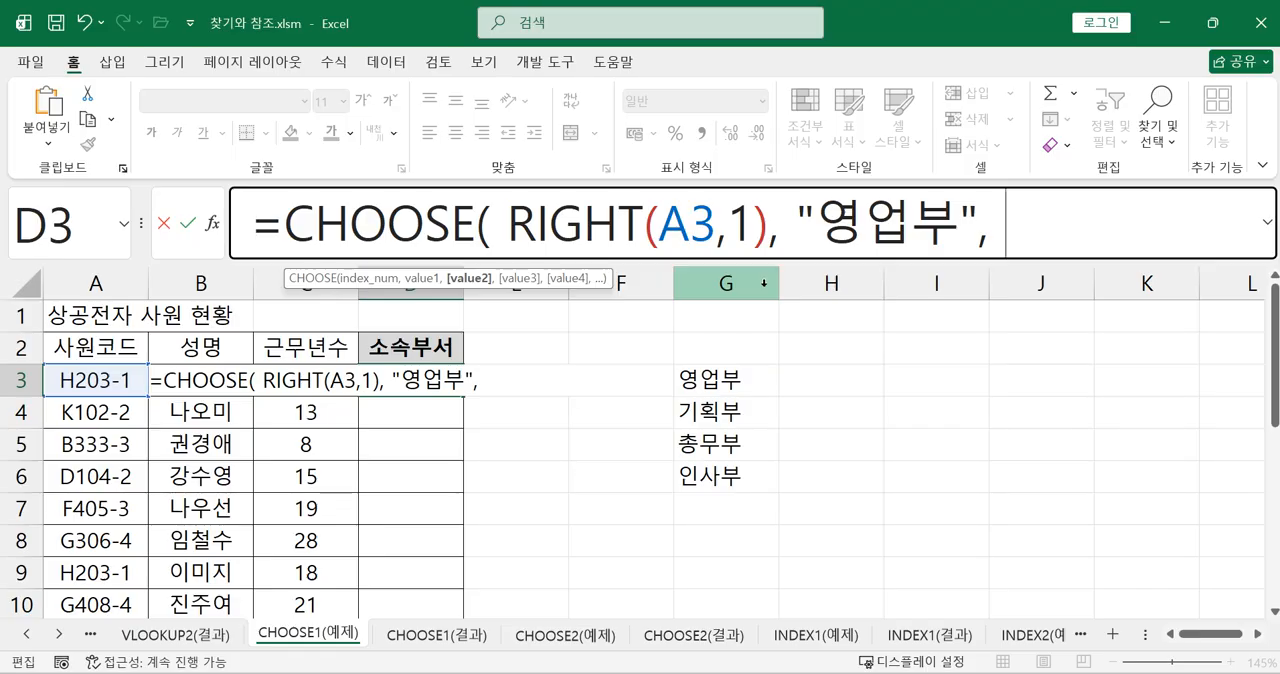
Complete the D3 formula with the values "기획부", "총무부" and "인사부" and enter it
{"action": "type", "text": "\"기획ㅂㅜ\","}
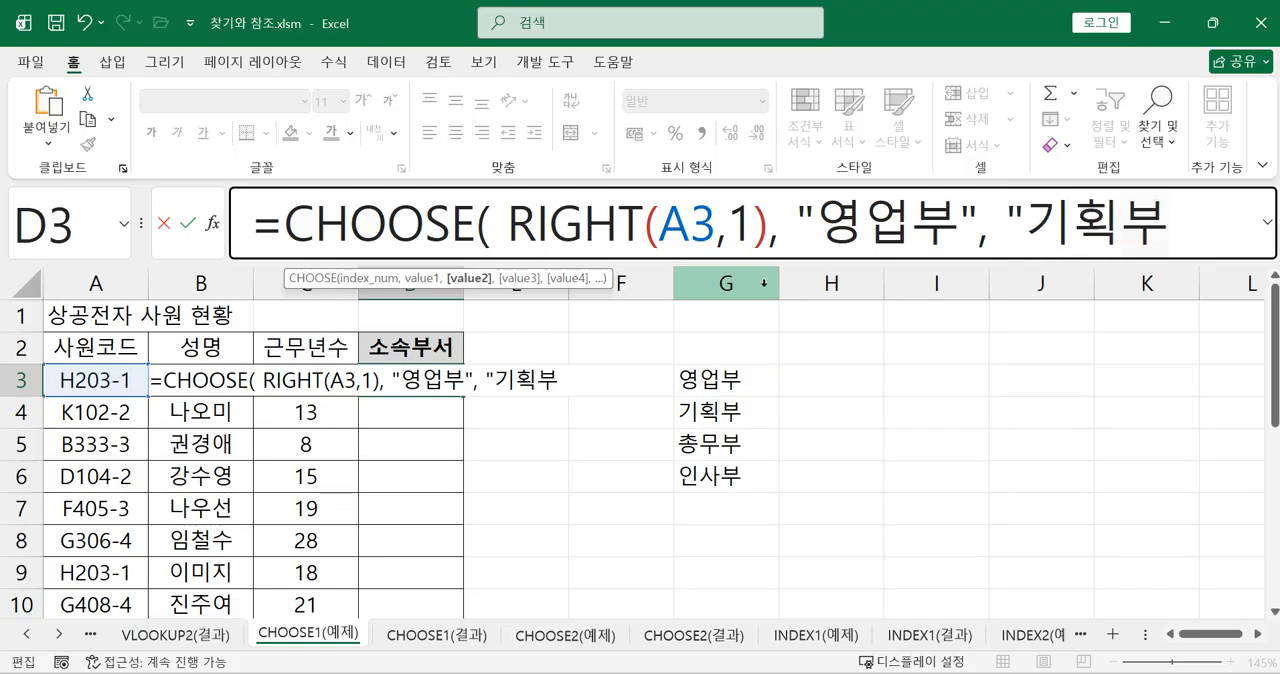
{"action": "type", "text": " \"총무부\", \"인사부\" )"}
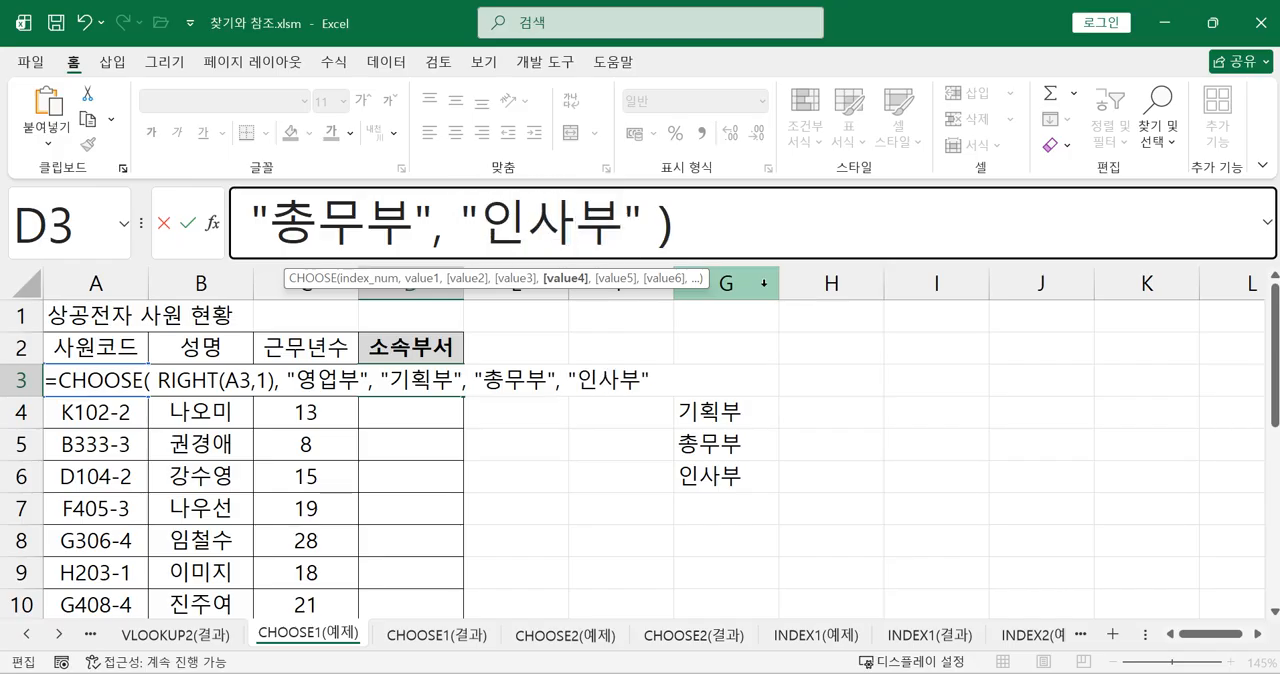
{"action": "left_click", "coordinate": [1266, 224]}
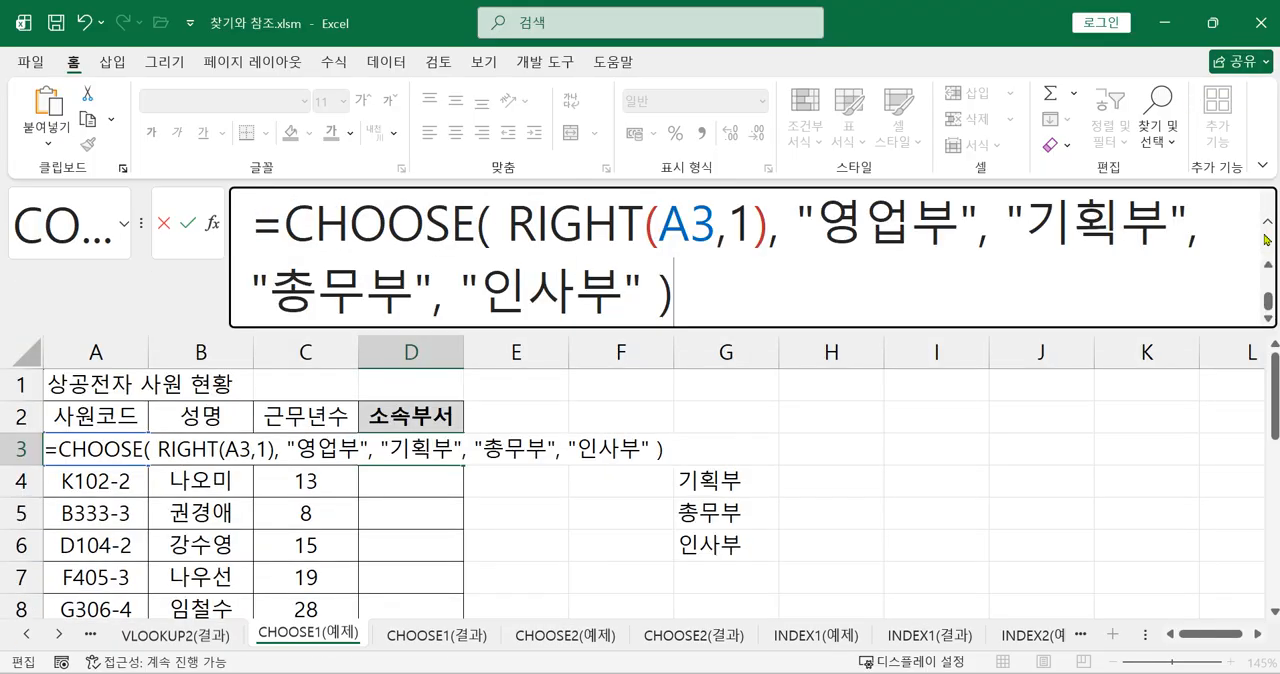
{"action": "key", "text": "Return"}
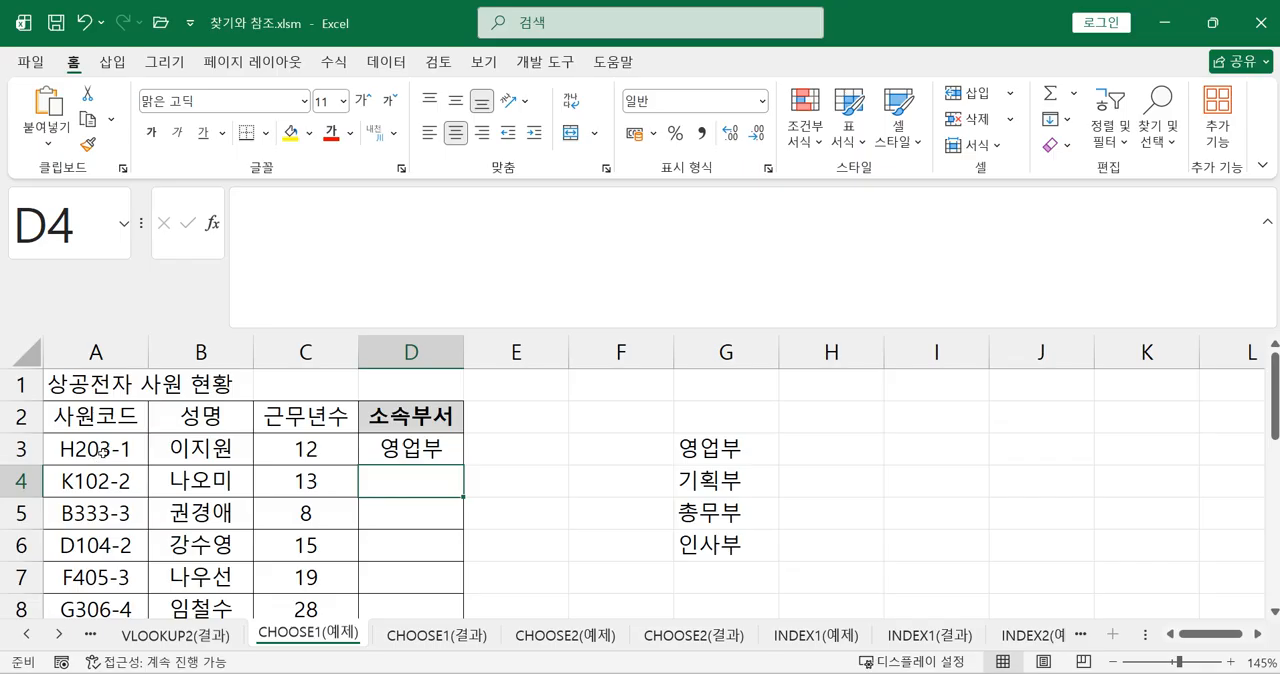
Start a second CHOOSE formula in E3, beside the first 소속부서 result
{"action": "left_click", "coordinate": [404, 450]}
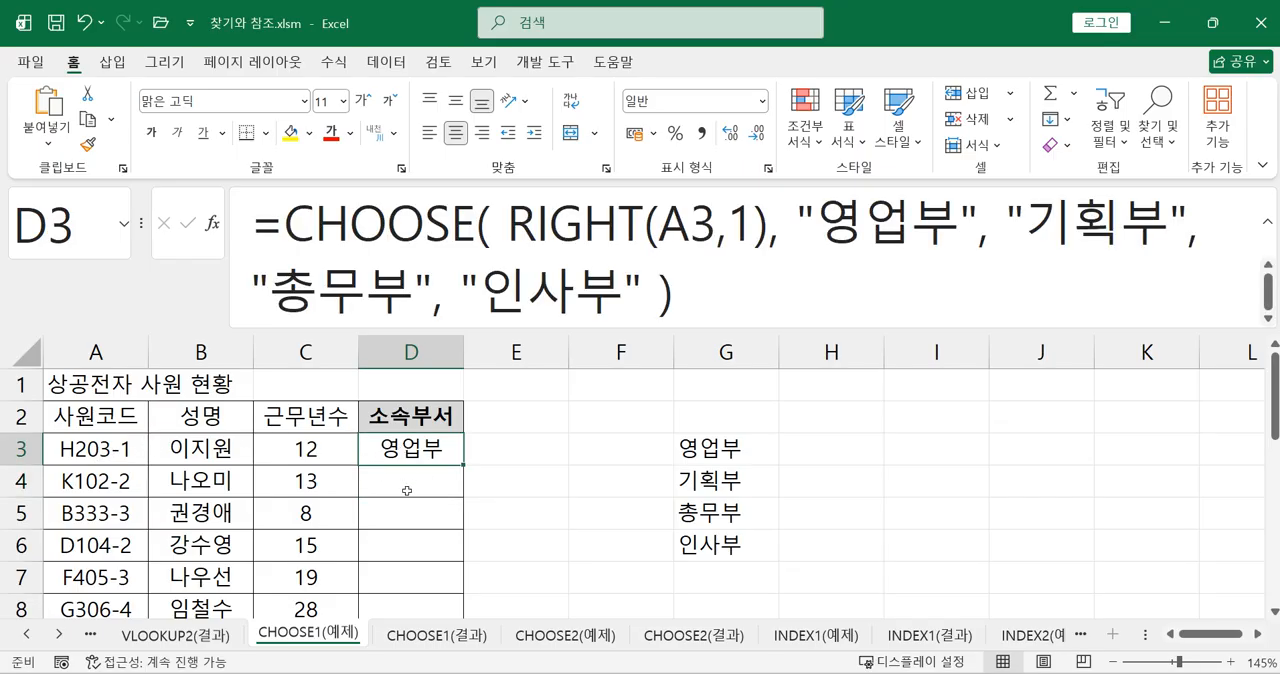
{"action": "left_click", "coordinate": [404, 484]}
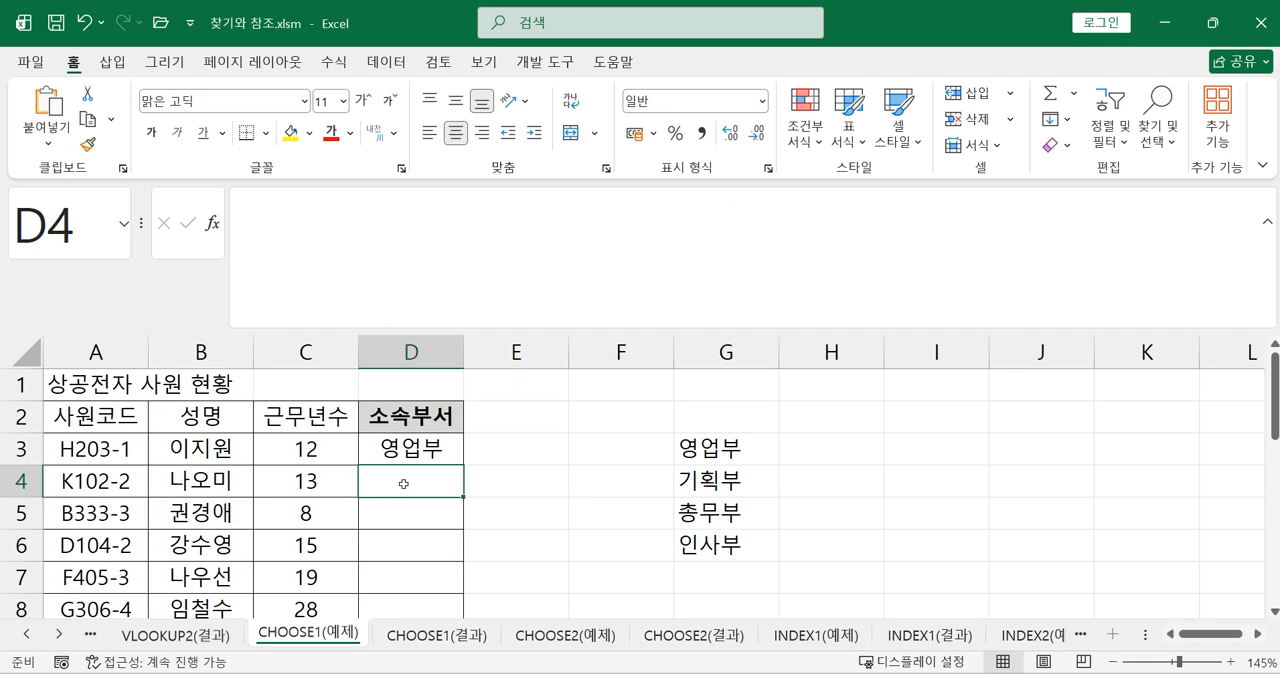
{"action": "left_click", "coordinate": [502, 450]}
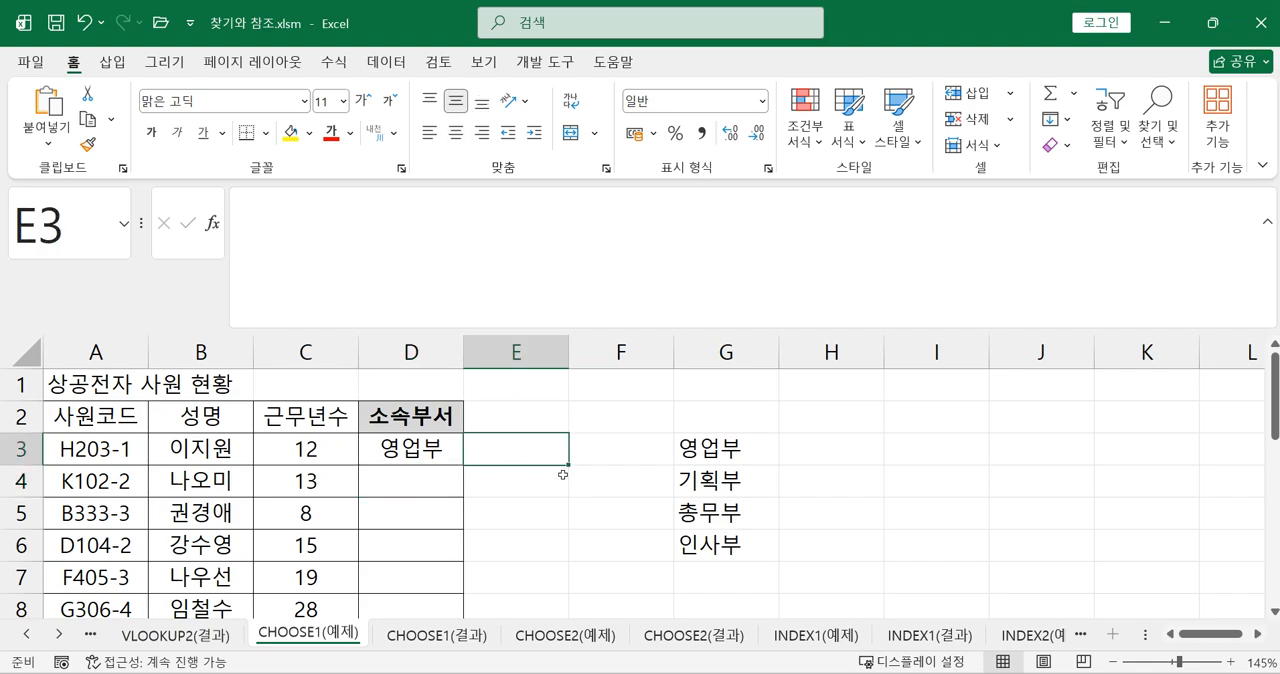
{"action": "left_click_drag", "start_coordinate": [714, 440], "coordinate": [725, 545]}
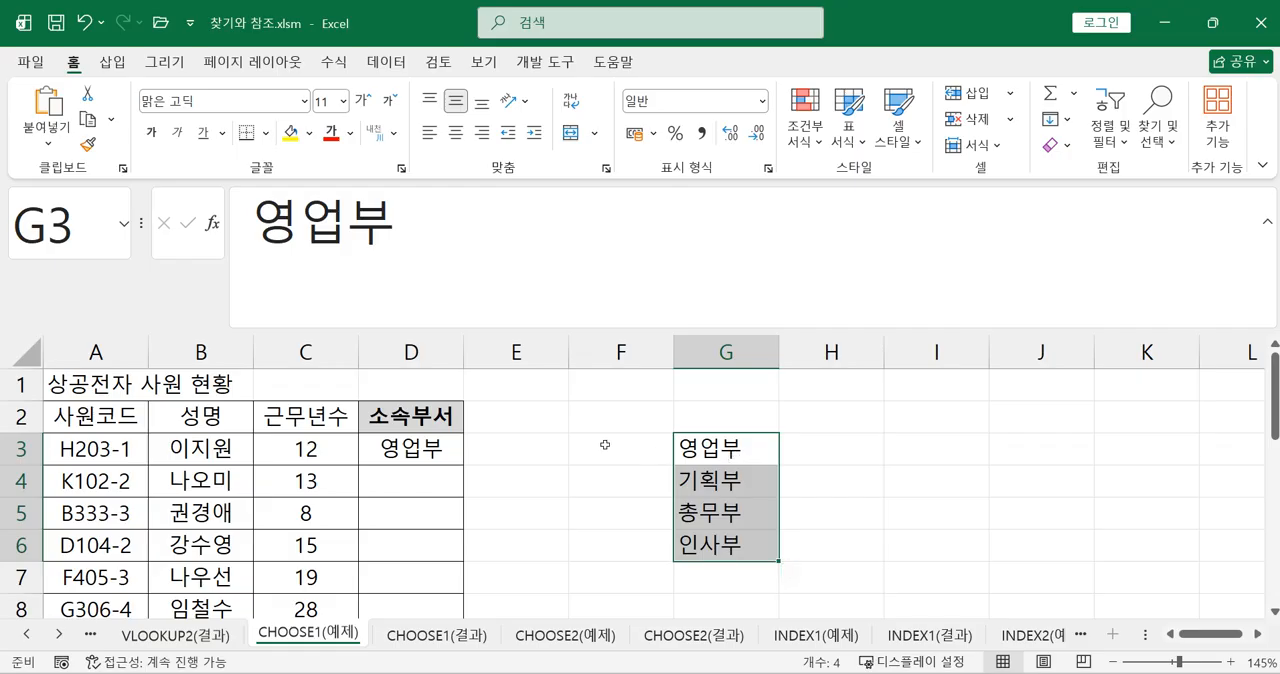
{"action": "left_click", "coordinate": [540, 448]}
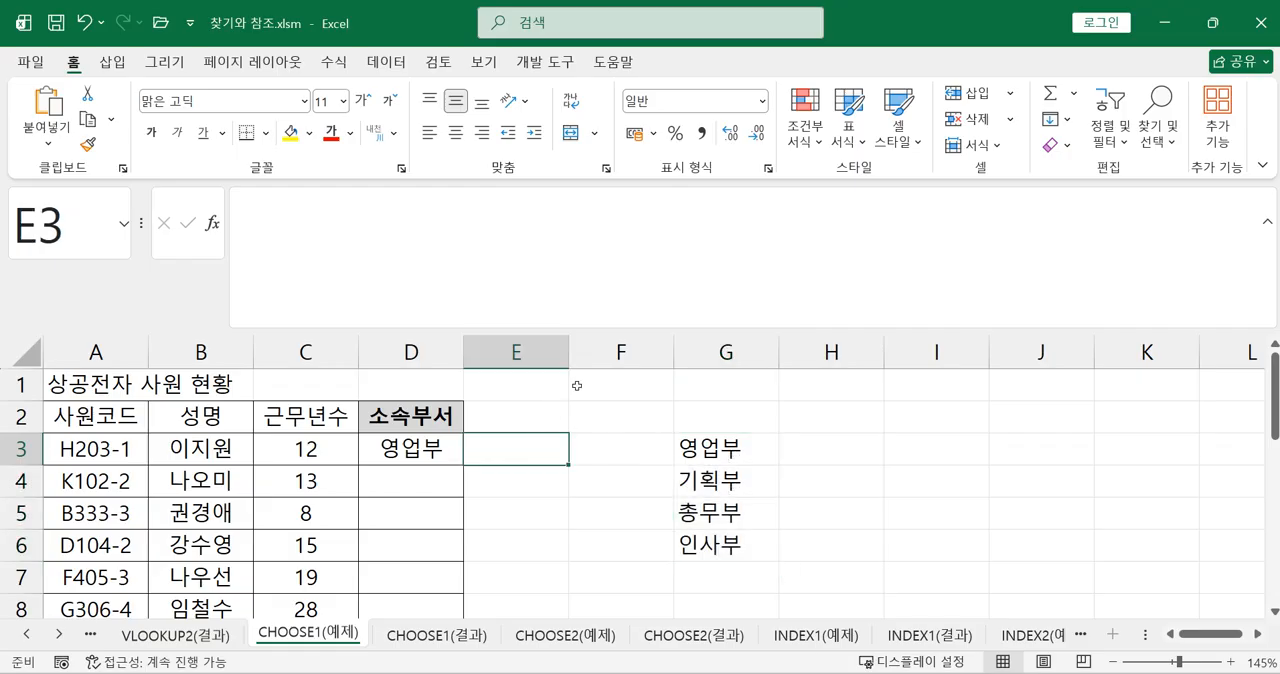
{"action": "type", "text": "=ㅊ"}
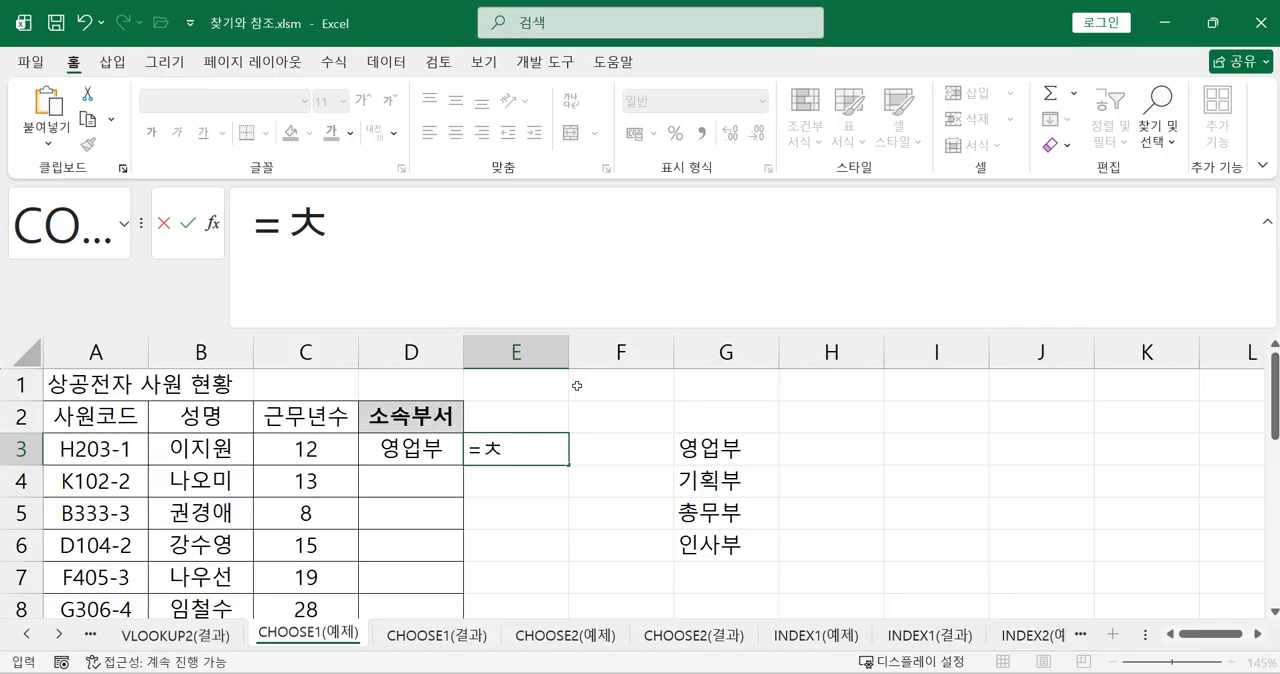
{"action": "key", "text": "BackSpace"}
{"action": "type", "text": "C"}
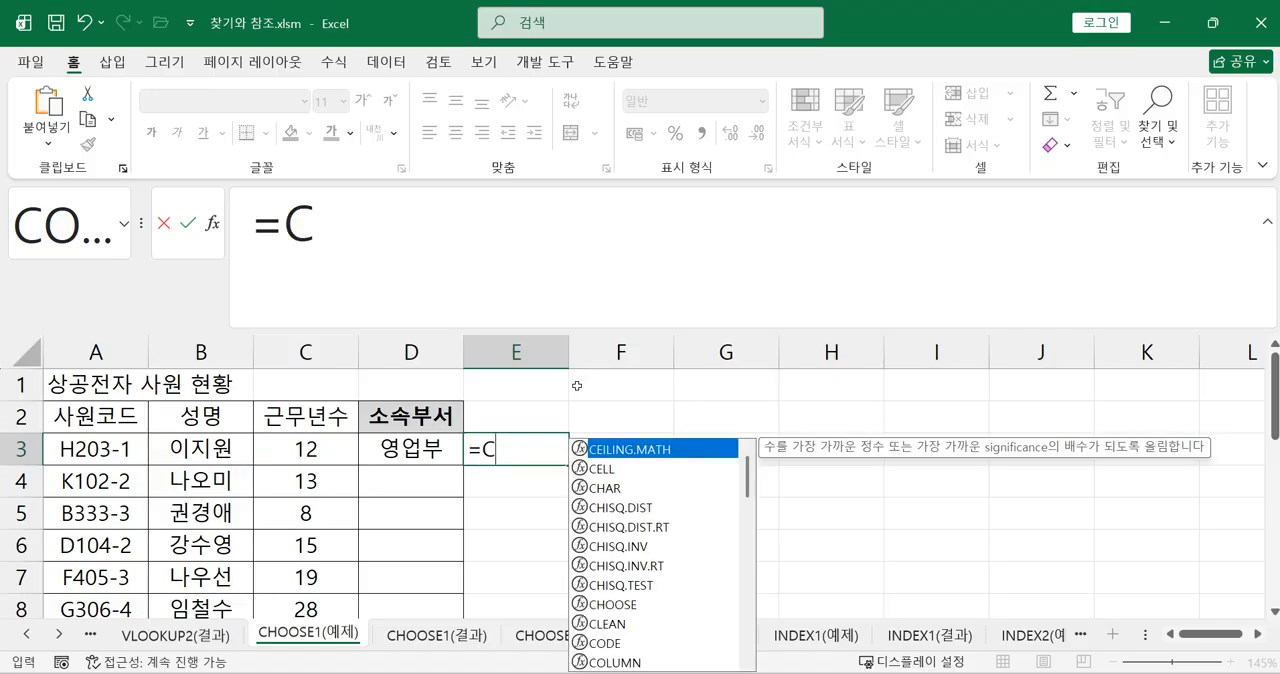
{"action": "double_click", "coordinate": [634, 604]}
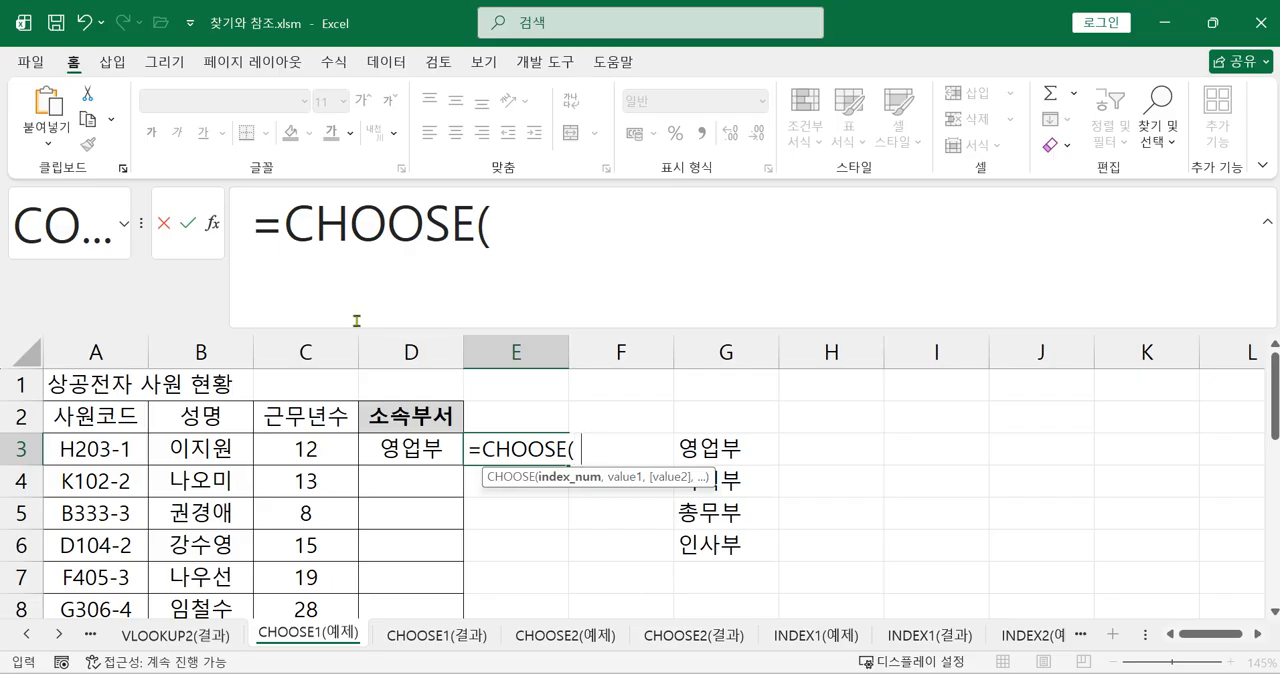
Nest RIGHT(A3,1) as the index number of the CHOOSE formula in E3
{"action": "type", "text": "RIGH"}
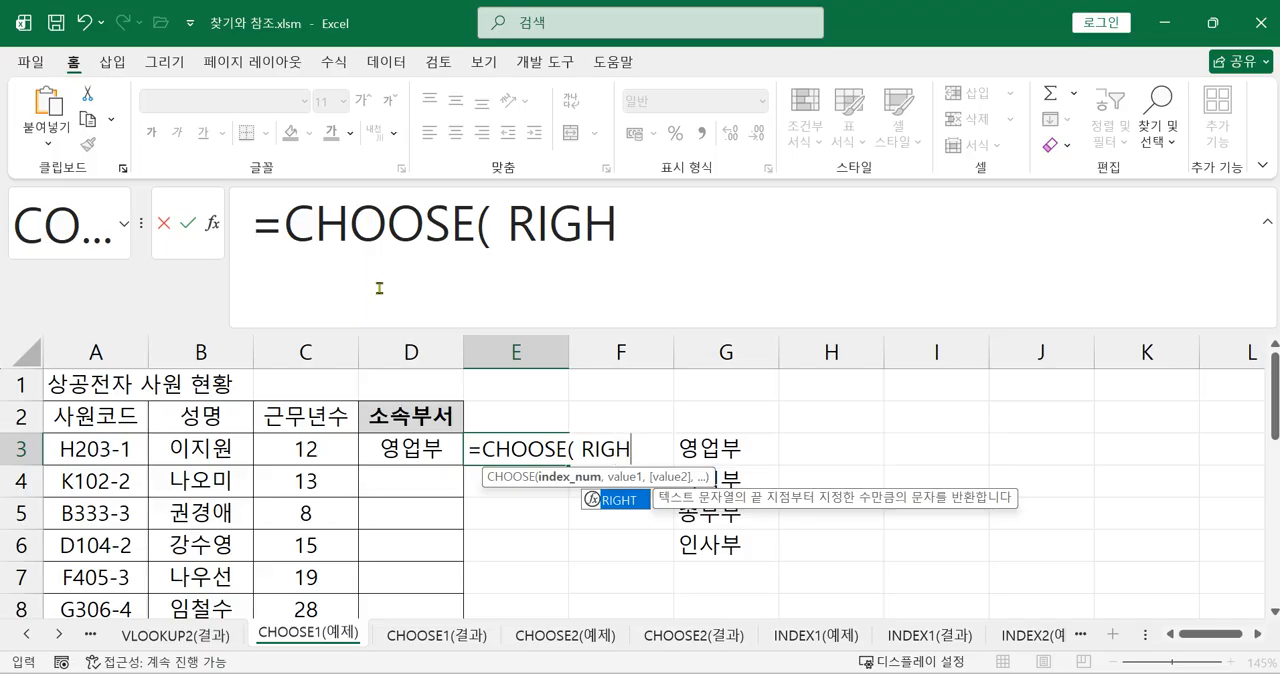
{"action": "double_click", "coordinate": [623, 502]}
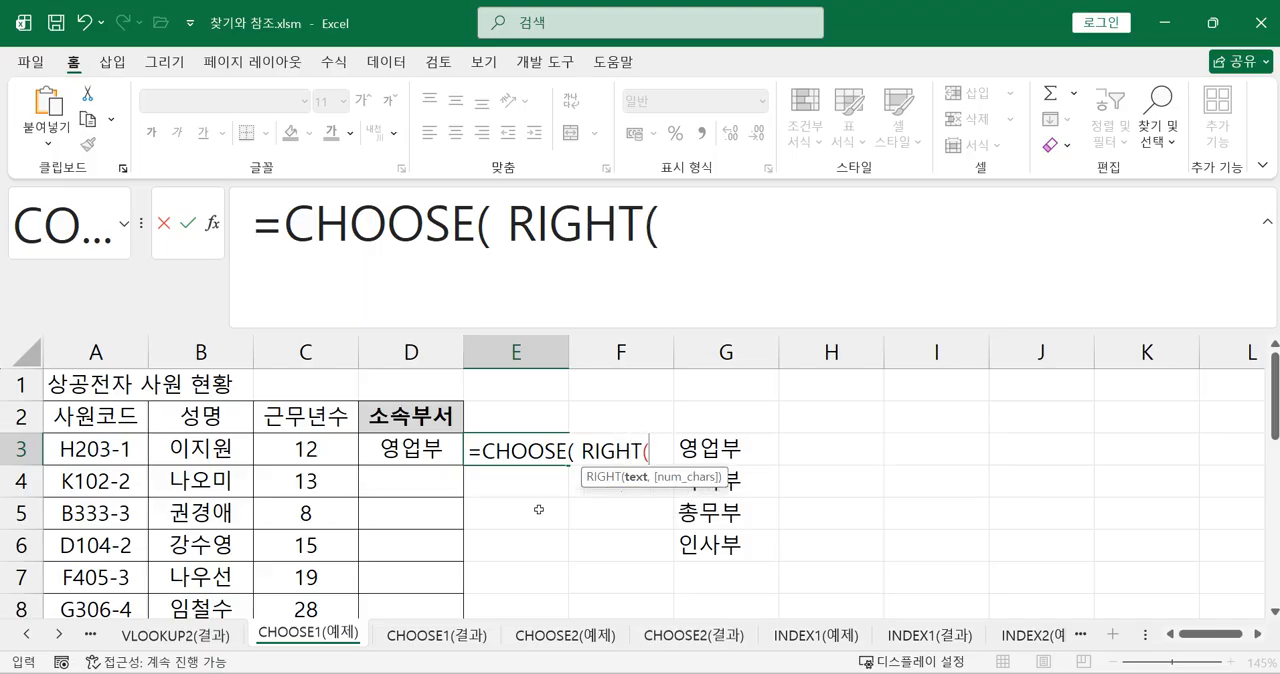
{"action": "left_click", "coordinate": [105, 455]}
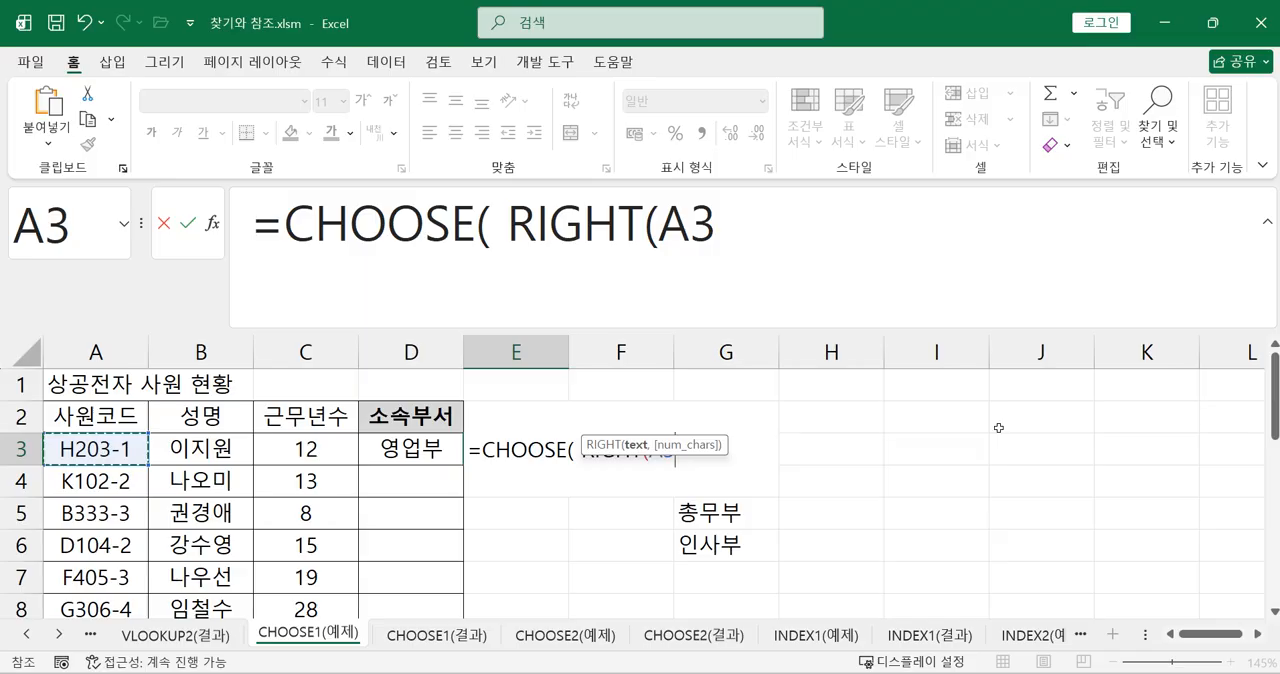
{"action": "type", "text": ","}
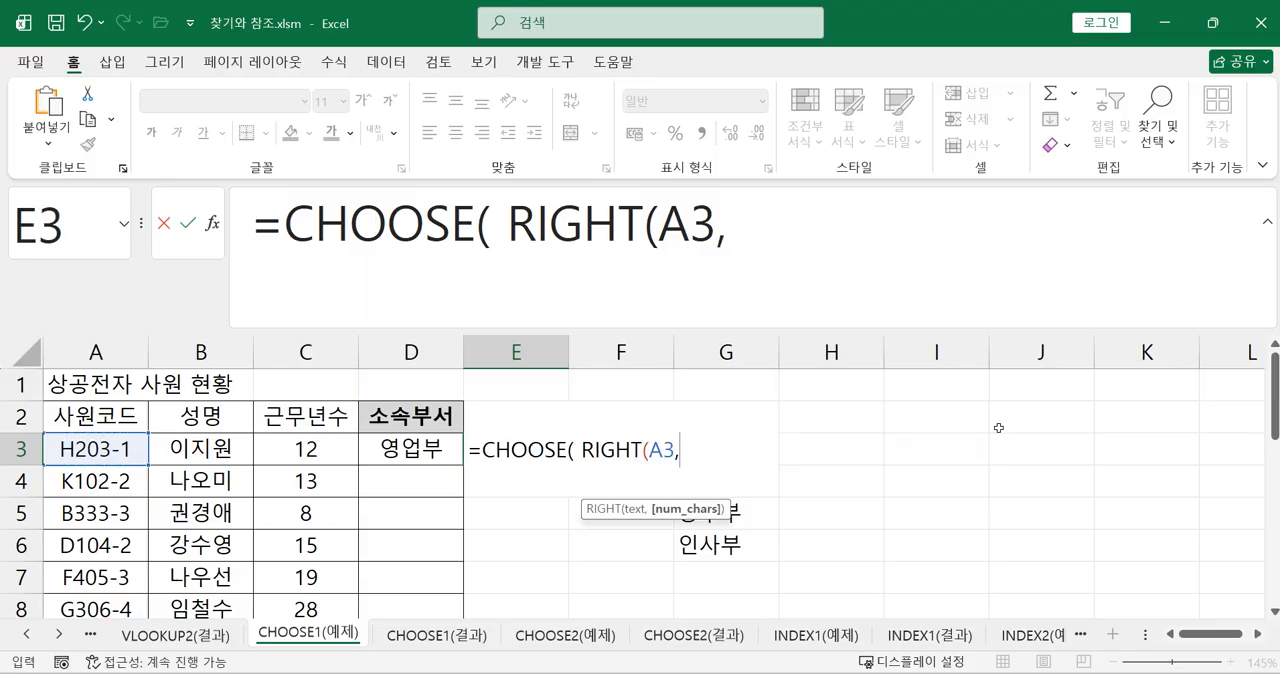
{"action": "type", "text": "1),"}
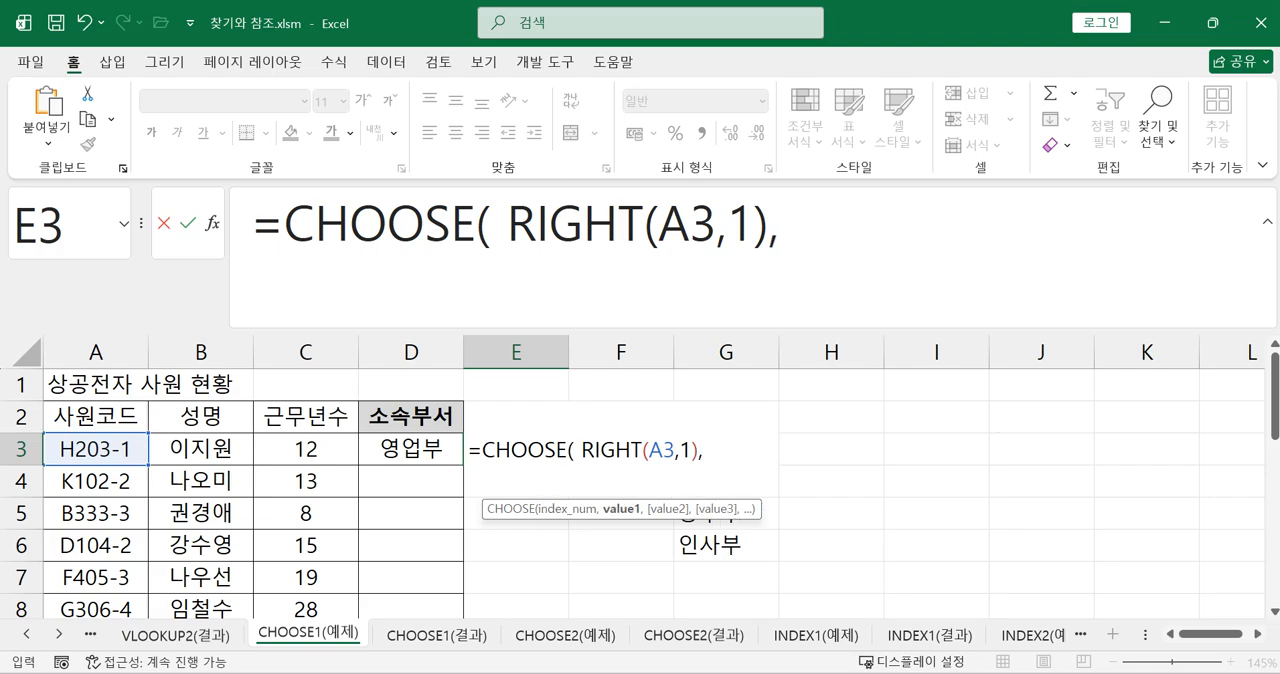
Add the absolute reference $G$3 as the first choice value of the CHOOSE formula in E3
{"action": "left_click", "coordinate": [798, 200]}
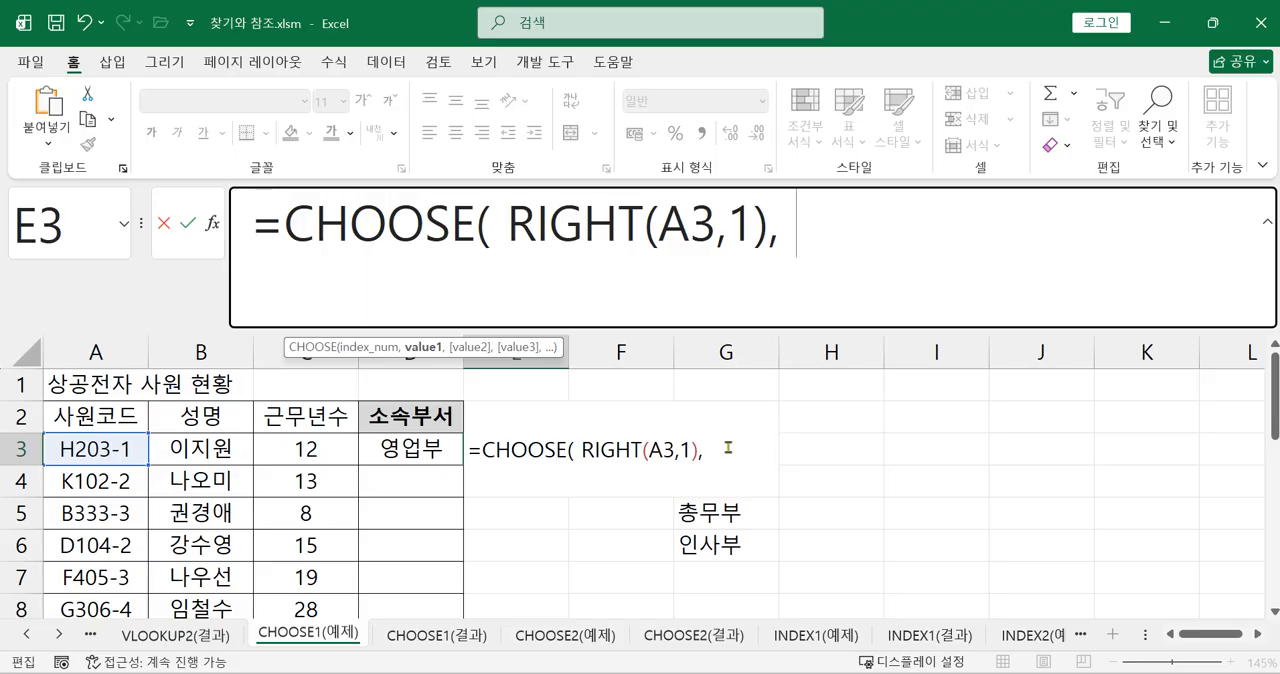
{"action": "type", "text": "G"}
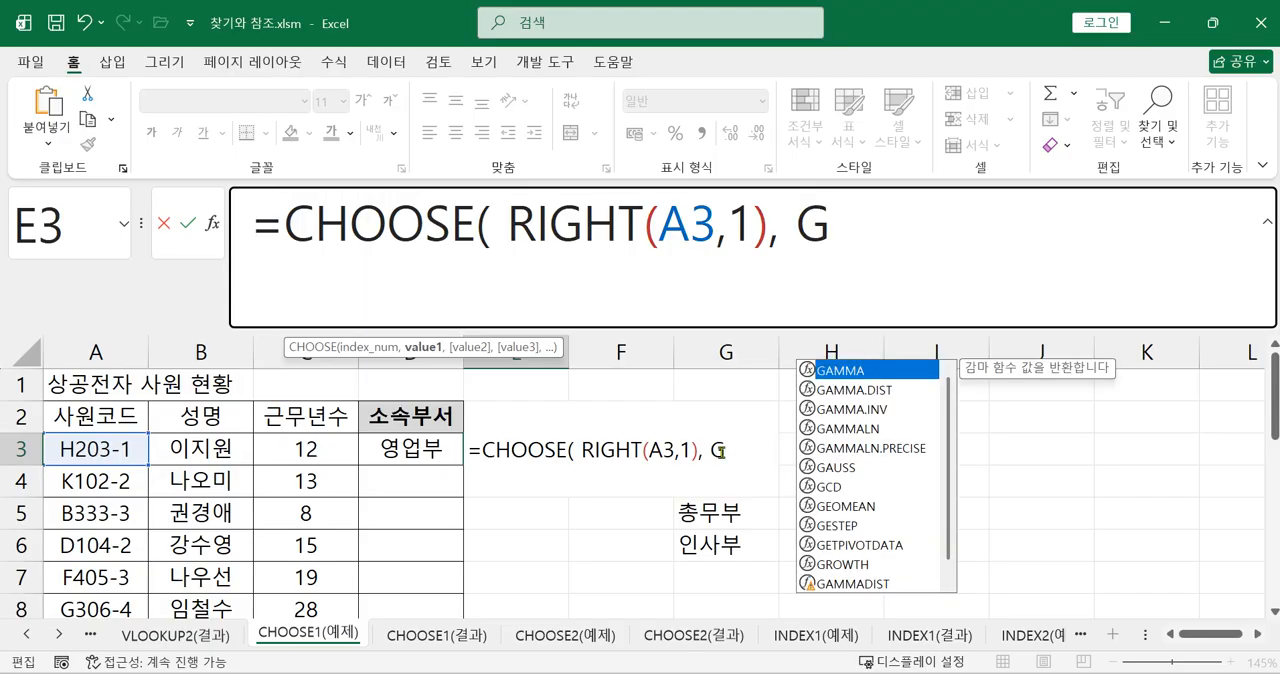
{"action": "type", "text": "3"}
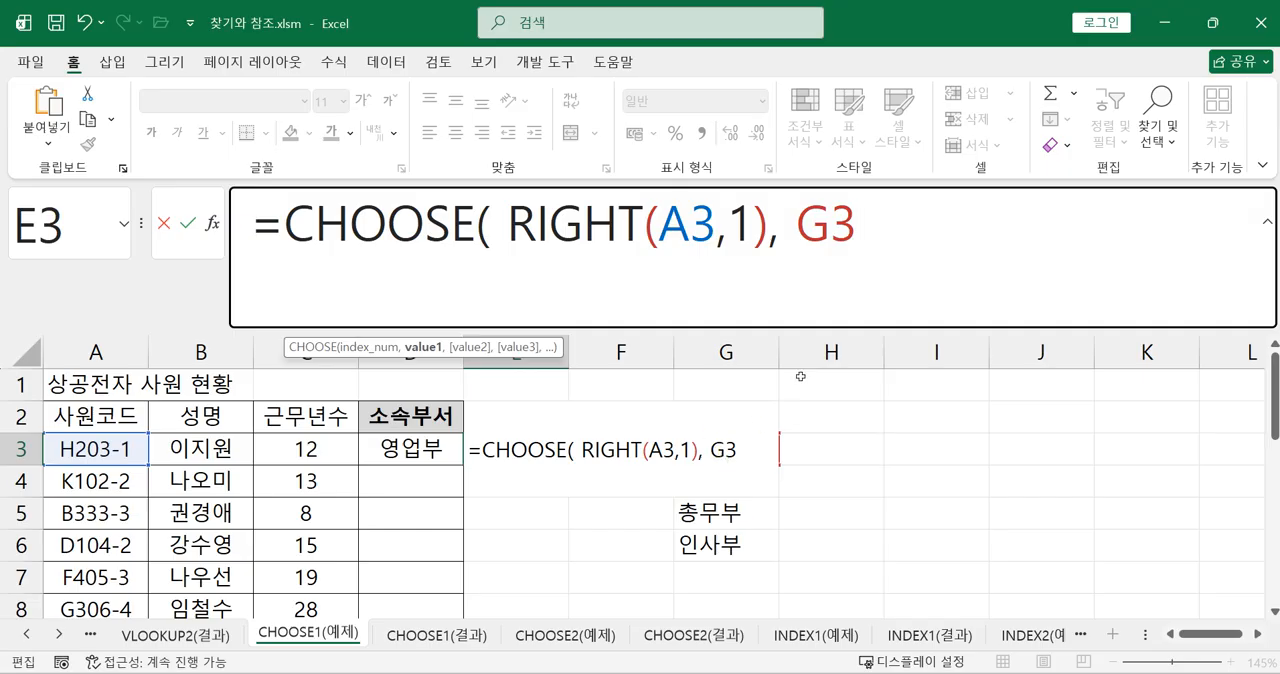
{"action": "left_click", "coordinate": [831, 229]}
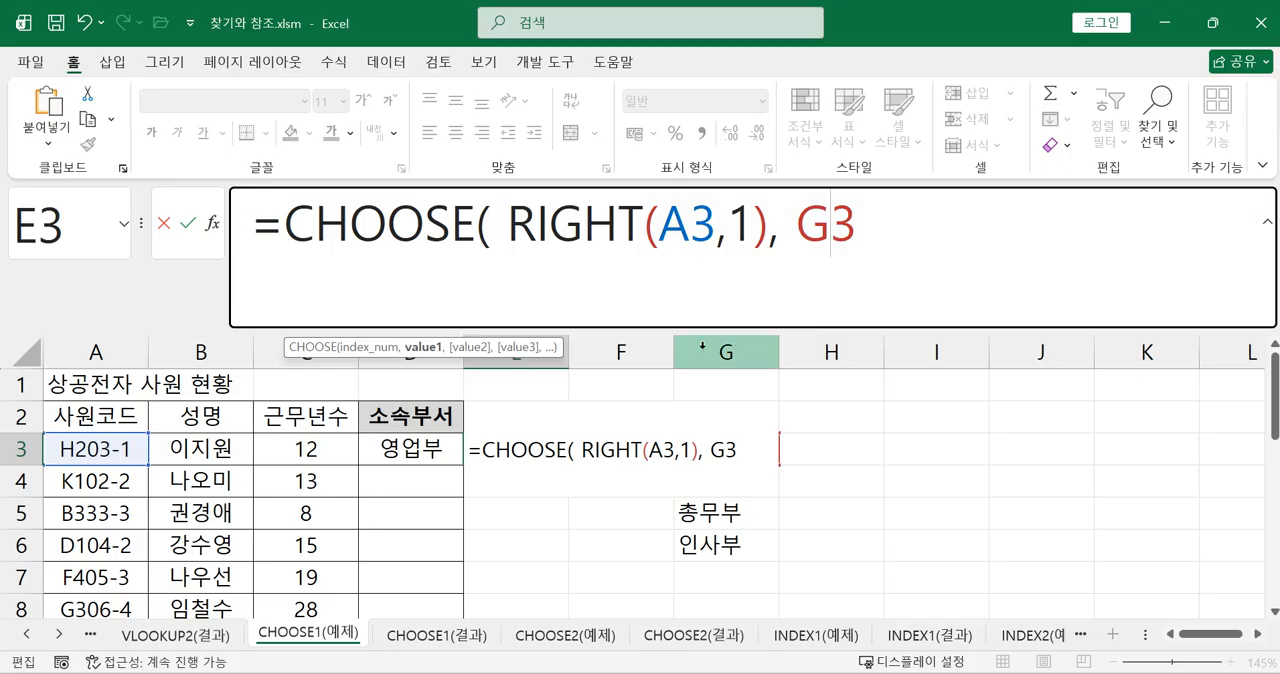
{"action": "key", "text": "F4"}
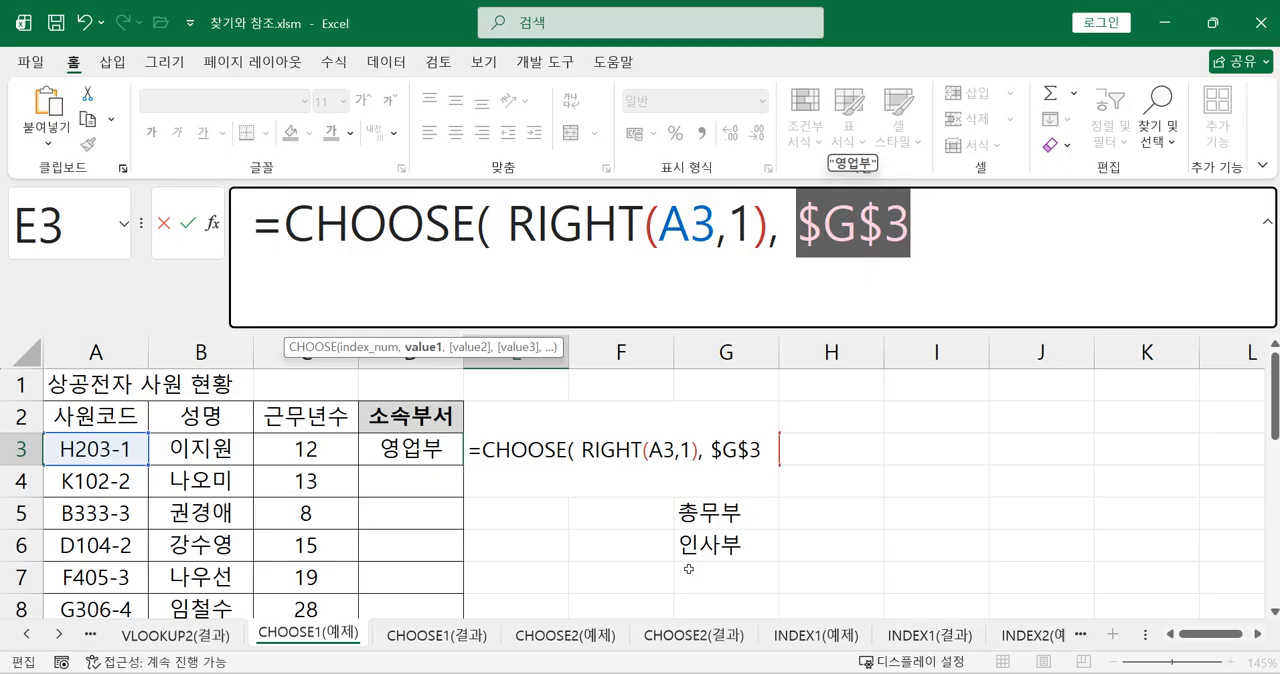
{"action": "left_click", "coordinate": [967, 218]}
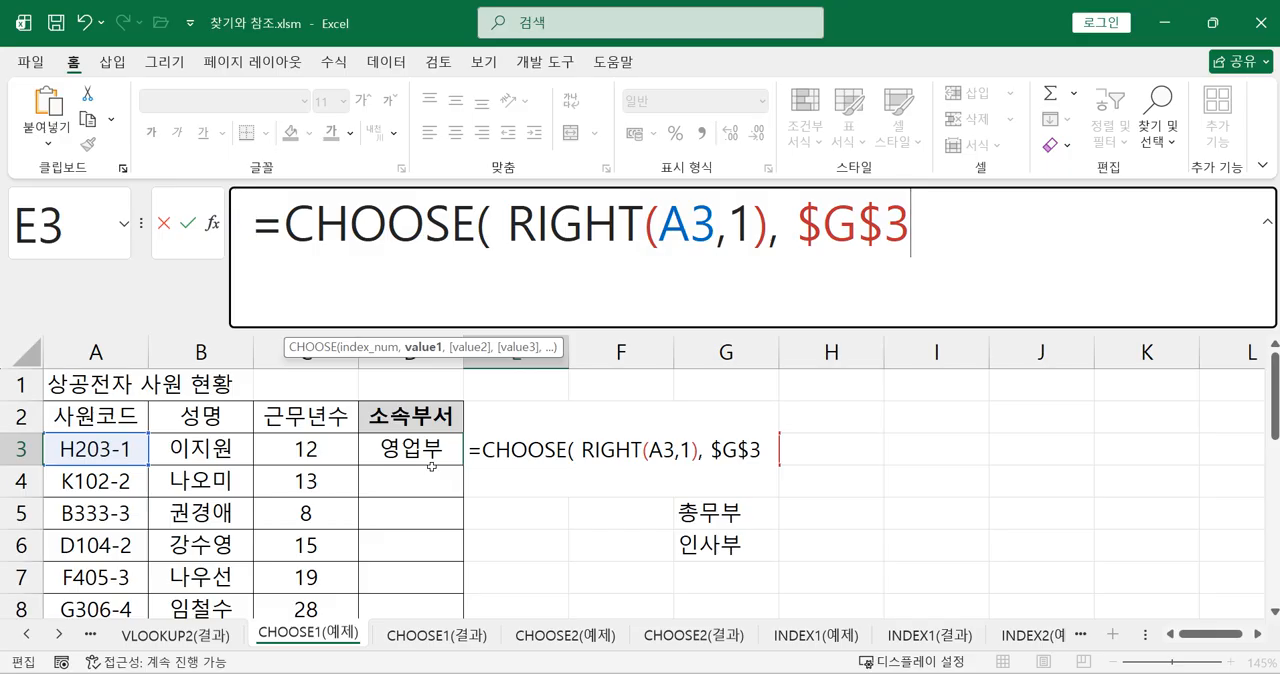
Add the absolute reference $G$4 as the second choice value of the E3 formula
{"action": "type", "text": ","}
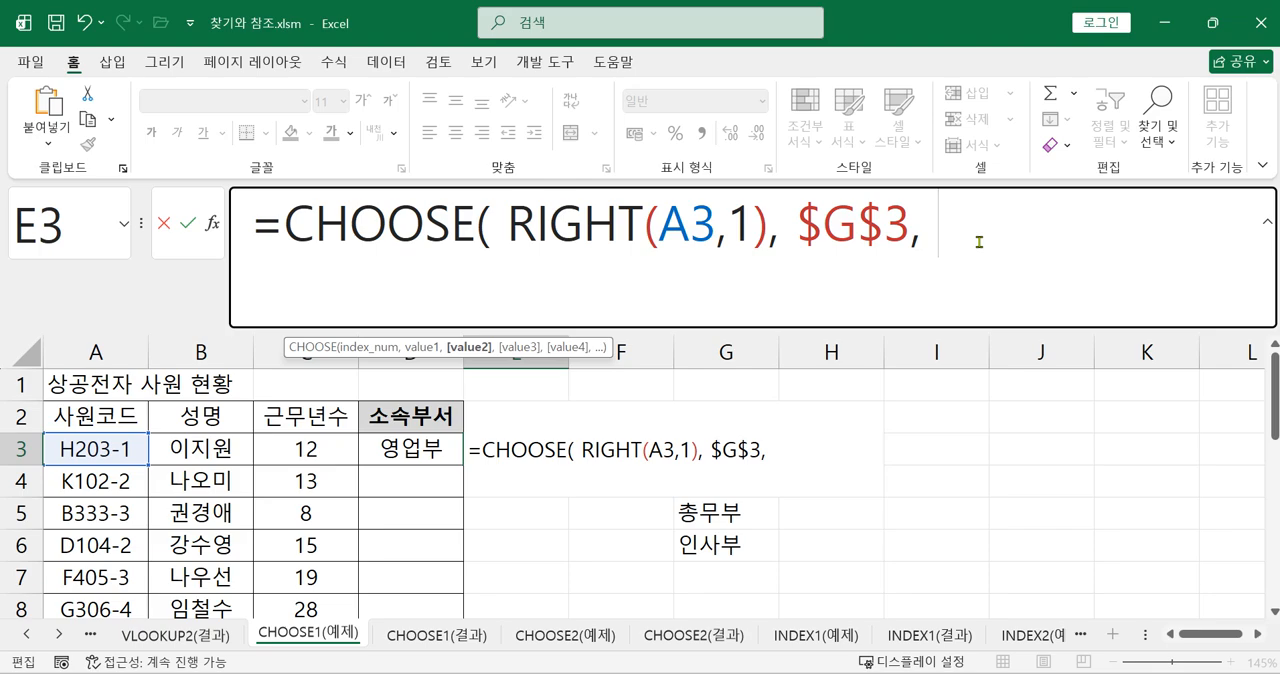
{"action": "type", "text": "G4"}
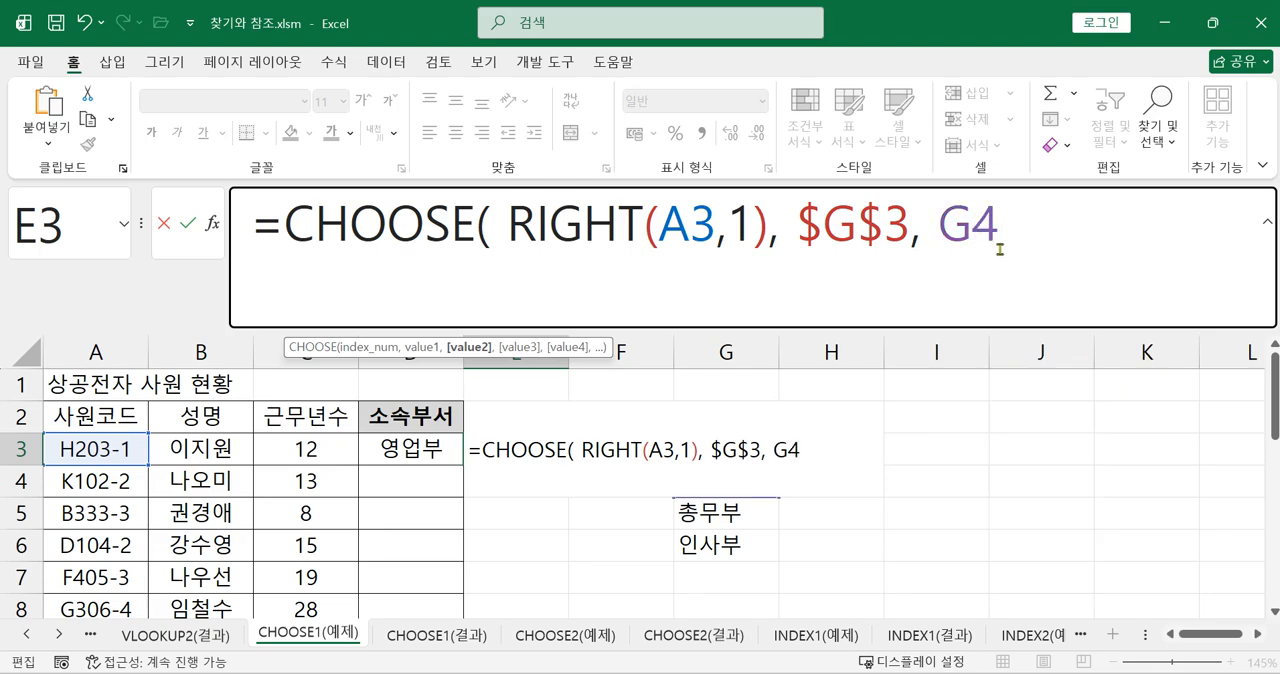
{"action": "left_click", "coordinate": [972, 236]}
{"action": "key", "text": "F4"}
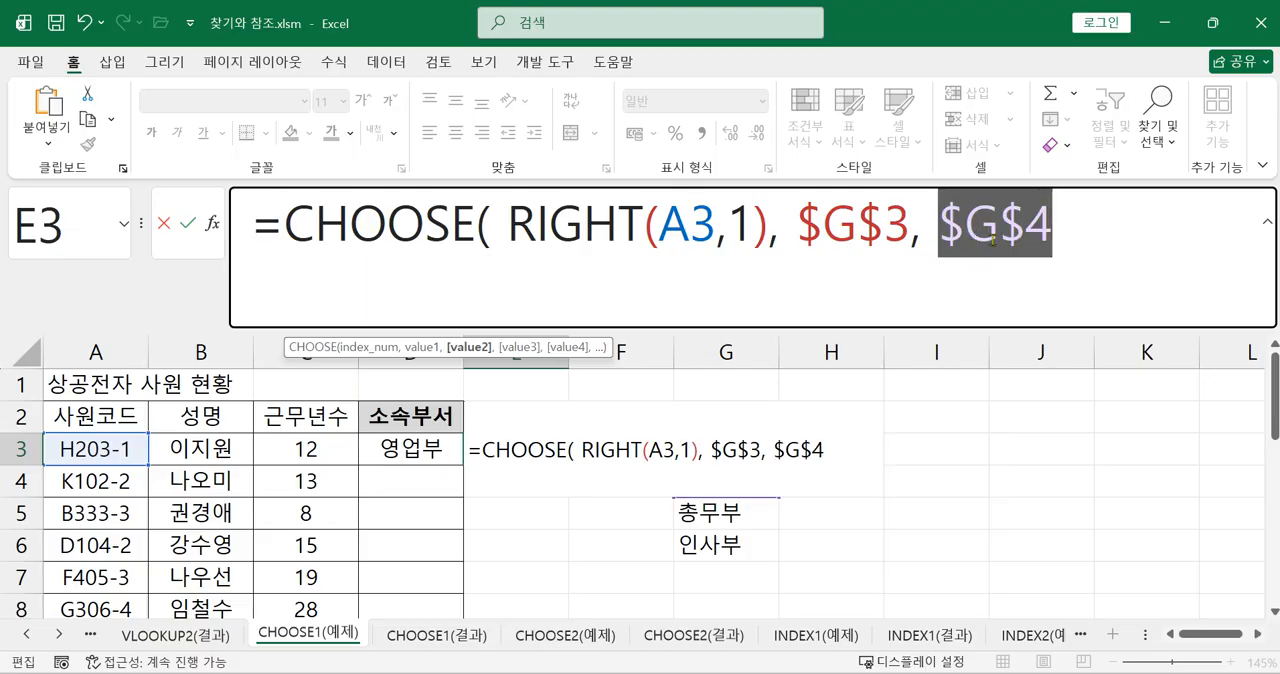
{"action": "left_click", "coordinate": [1065, 241]}
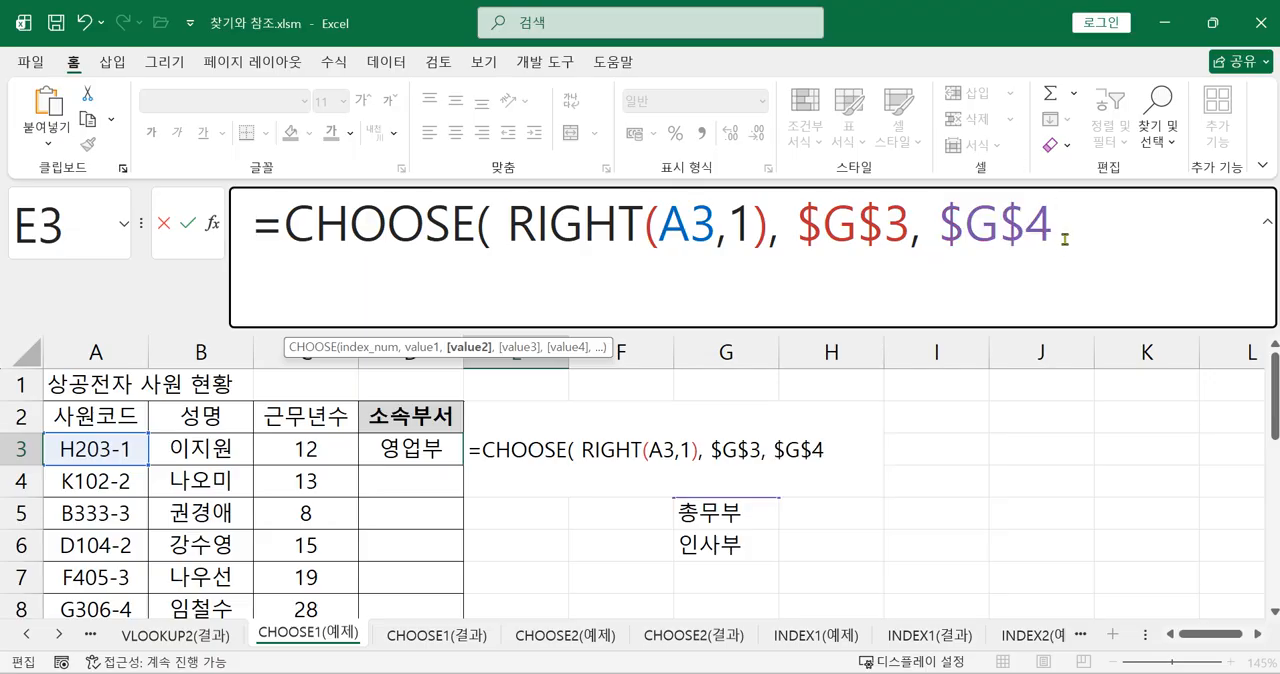
Complete the E3 CHOOSE formula with the absolute references $G$5 and $G$6 and enter it
{"action": "type", "text": ","}
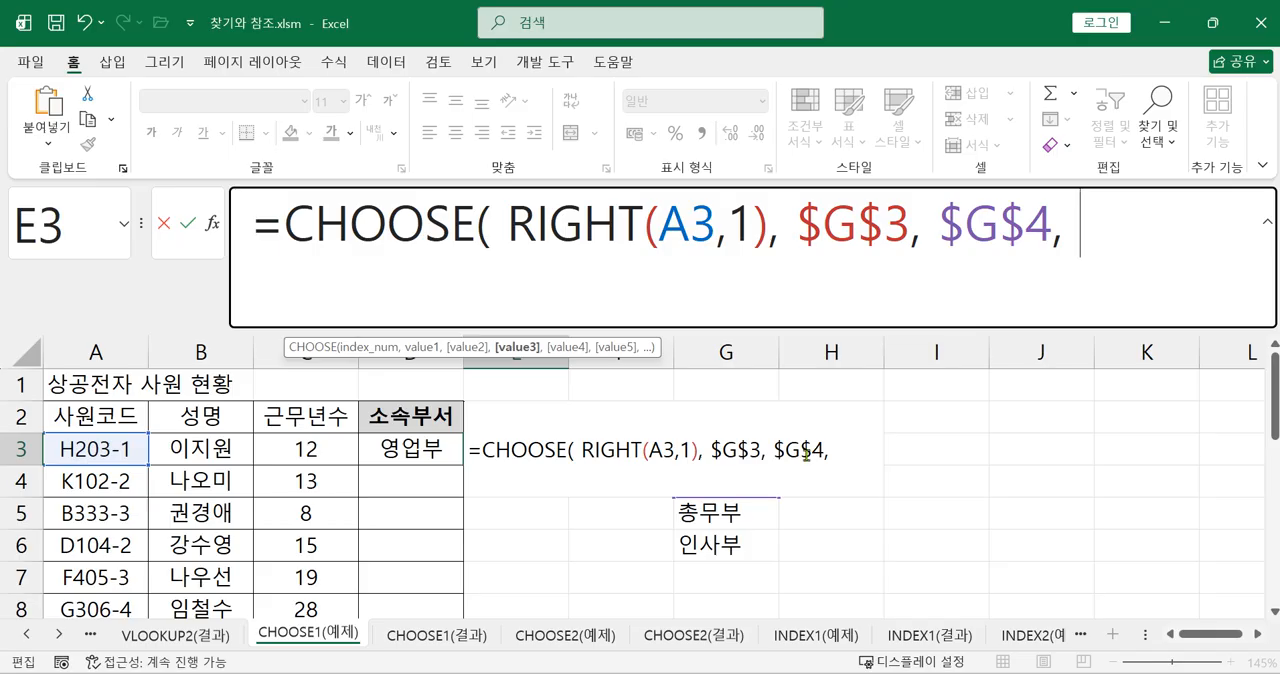
{"action": "left_click", "coordinate": [746, 519]}
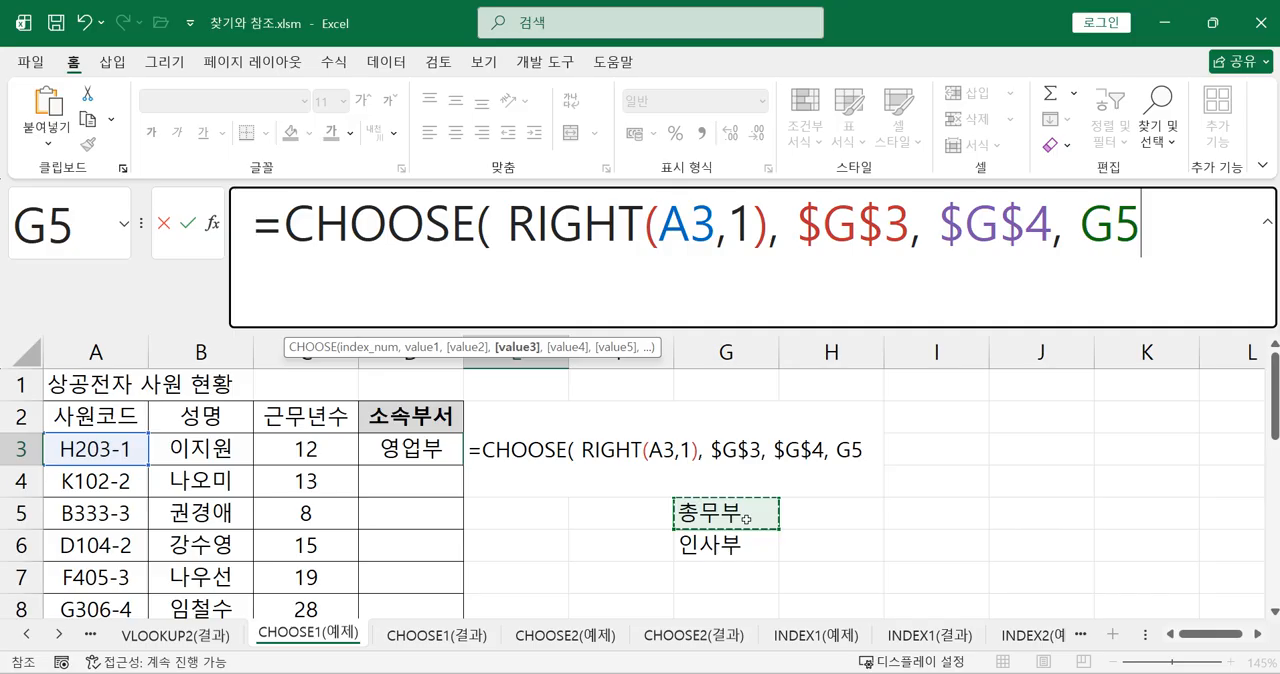
{"action": "key", "text": "F4"}
{"action": "type", "text": ","}
{"action": "left_click", "coordinate": [746, 550]}
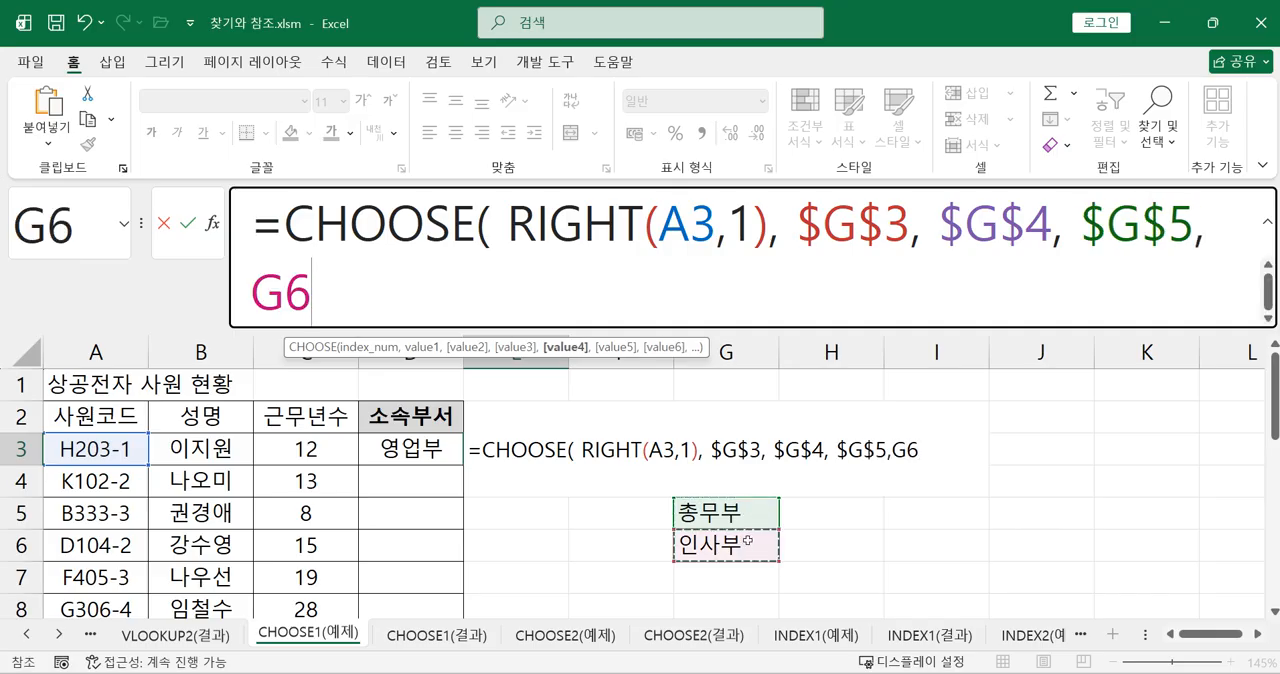
{"action": "key", "text": "F4"}
{"action": "type", "text": ")"}
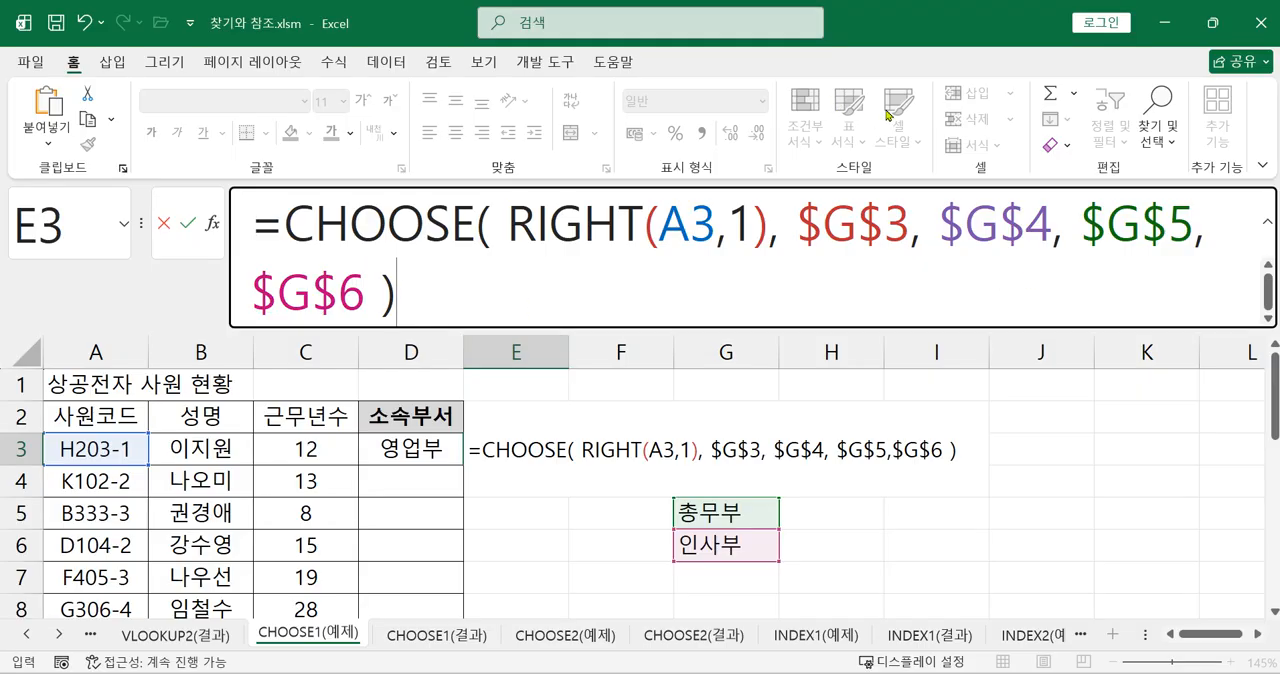
{"action": "key", "text": "Return"}
Fill both CHOOSE formulas in D3:E3 down through row 11
{"action": "left_click", "coordinate": [564, 444]}
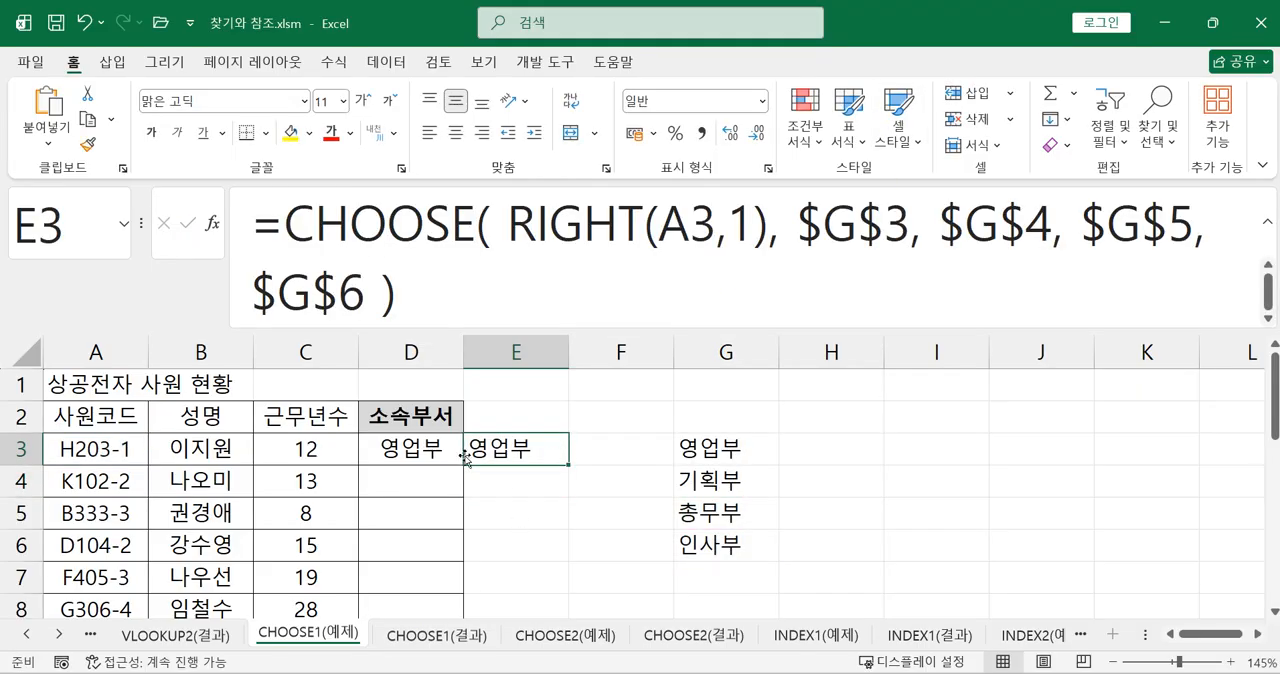
{"action": "left_click_drag", "start_coordinate": [437, 452], "coordinate": [505, 452]}
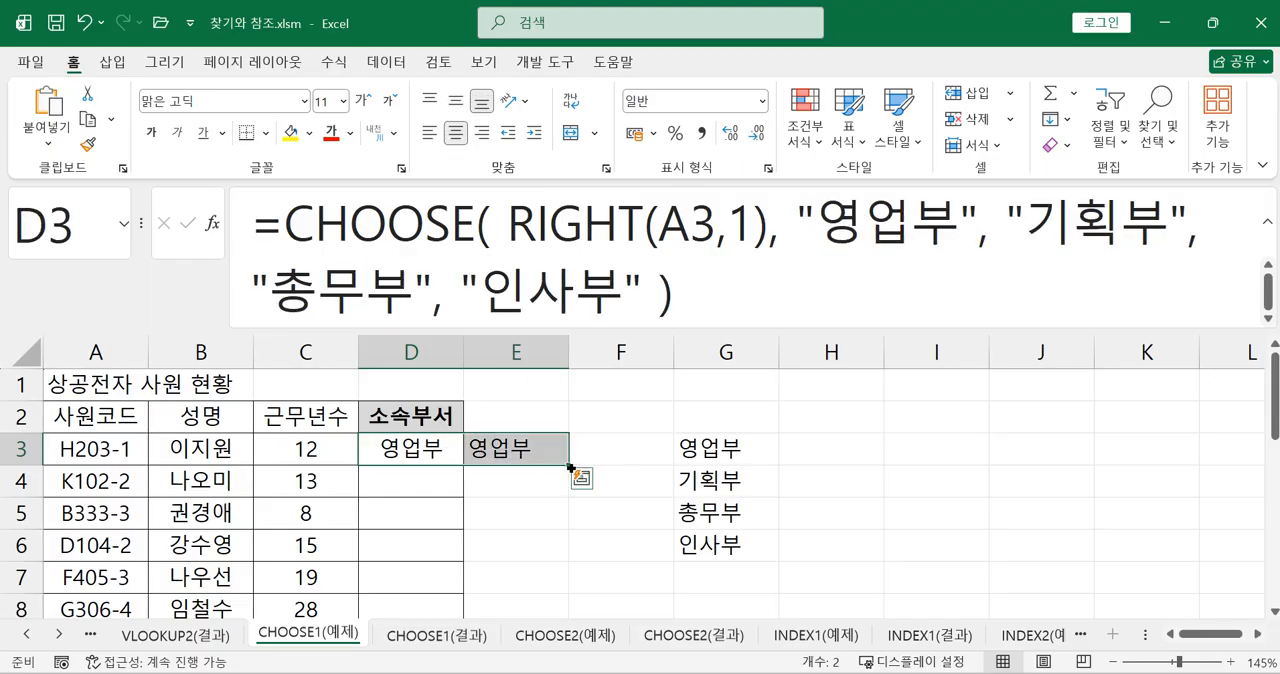
{"action": "left_click_drag", "start_coordinate": [569, 467], "coordinate": [552, 596]}
Compare the filled results with the department list in G3:G6 and examine the quoted names in the D3 formula
{"action": "left_click", "coordinate": [654, 546]}
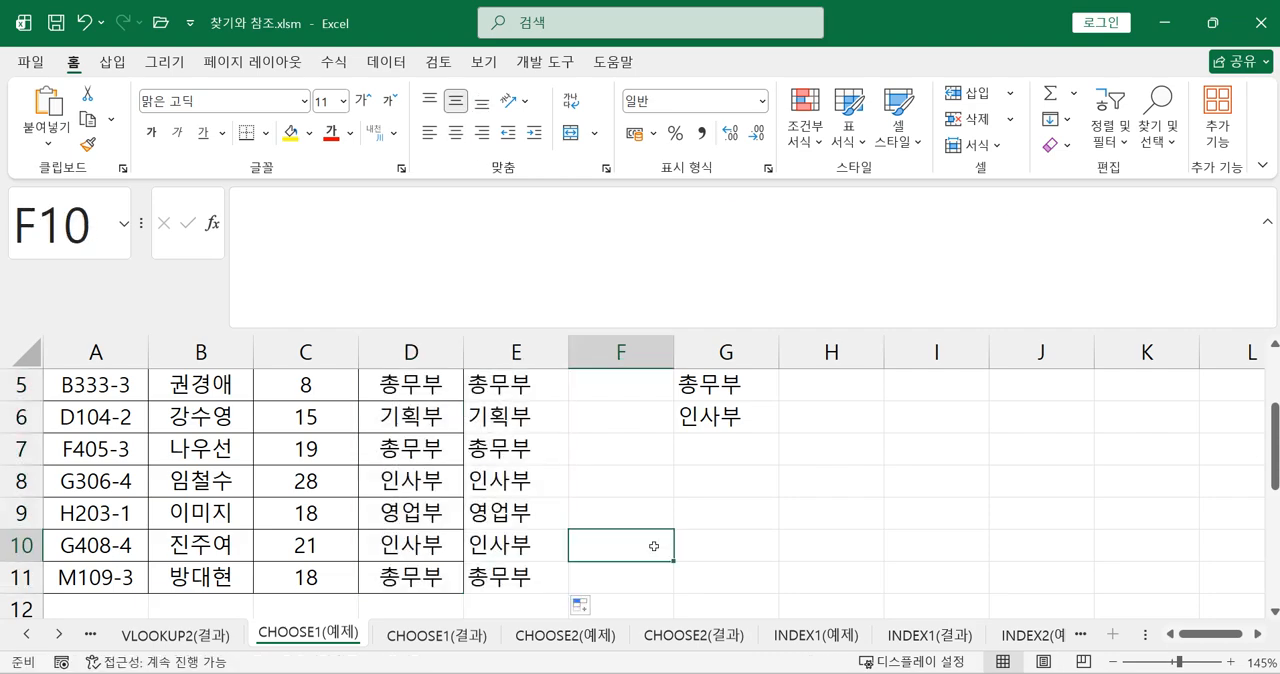
{"action": "scroll", "coordinate": [710, 550], "scroll_direction": "up", "scroll_amount": 1}
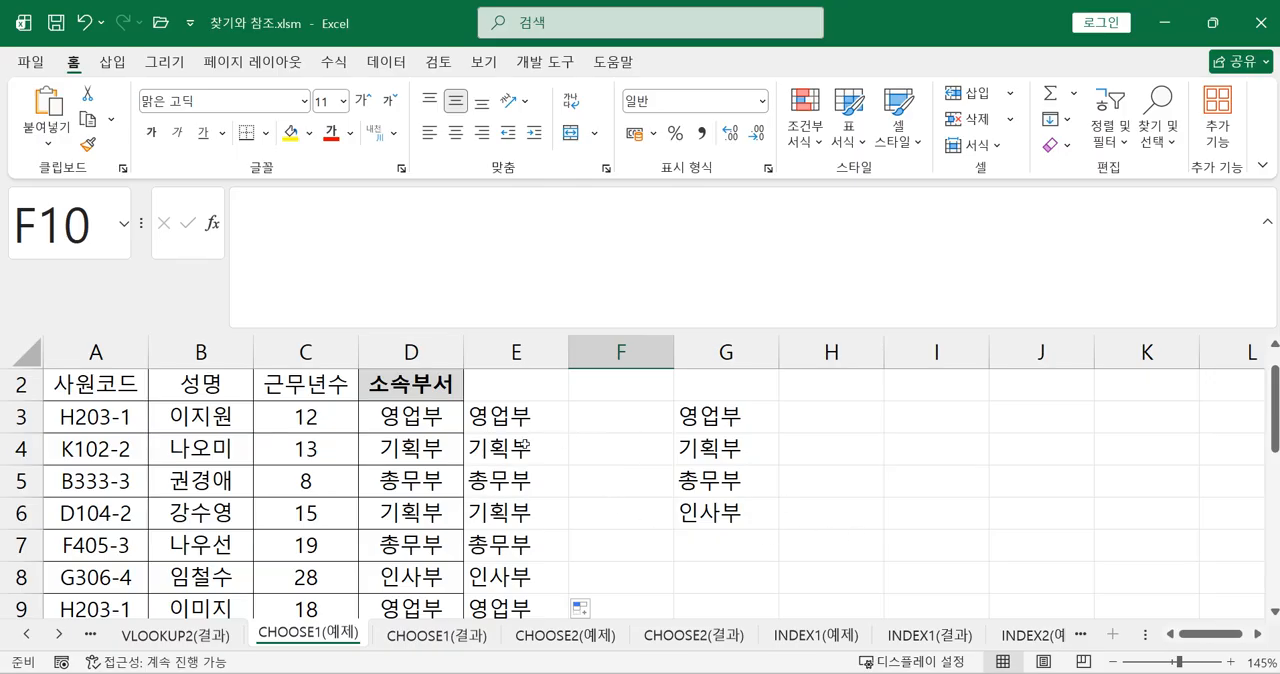
{"action": "left_click_drag", "start_coordinate": [730, 414], "coordinate": [710, 518]}
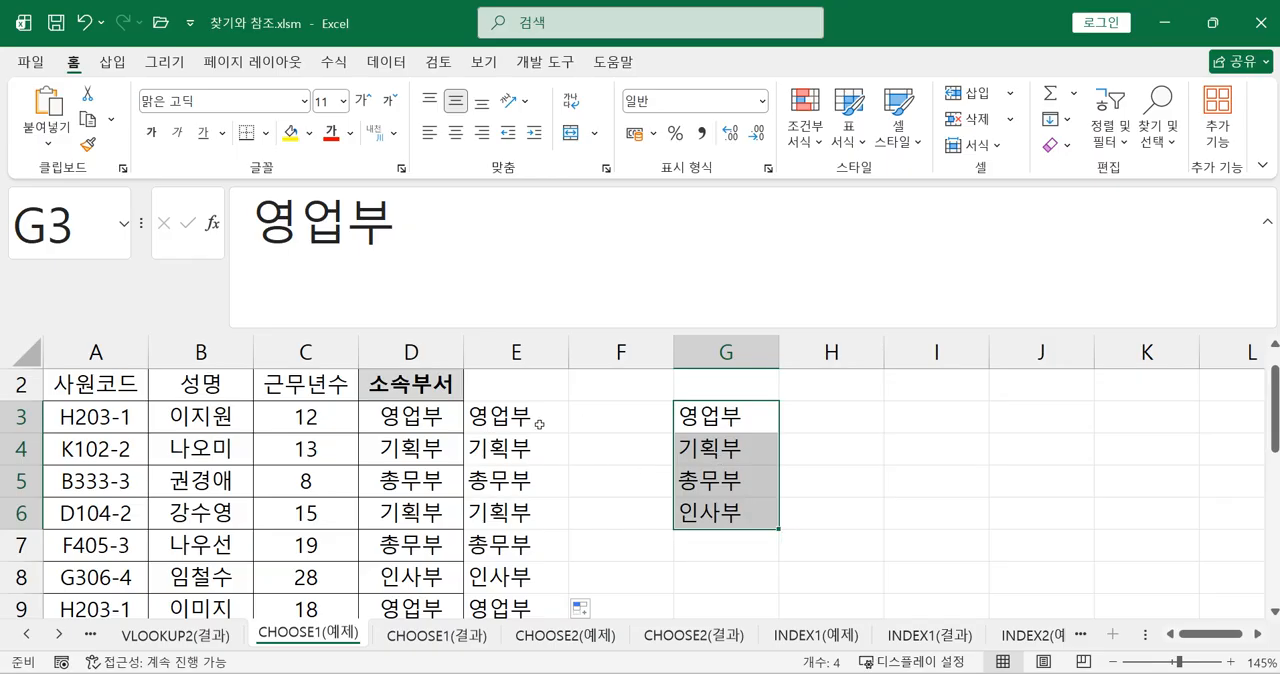
{"action": "left_click", "coordinate": [424, 421]}
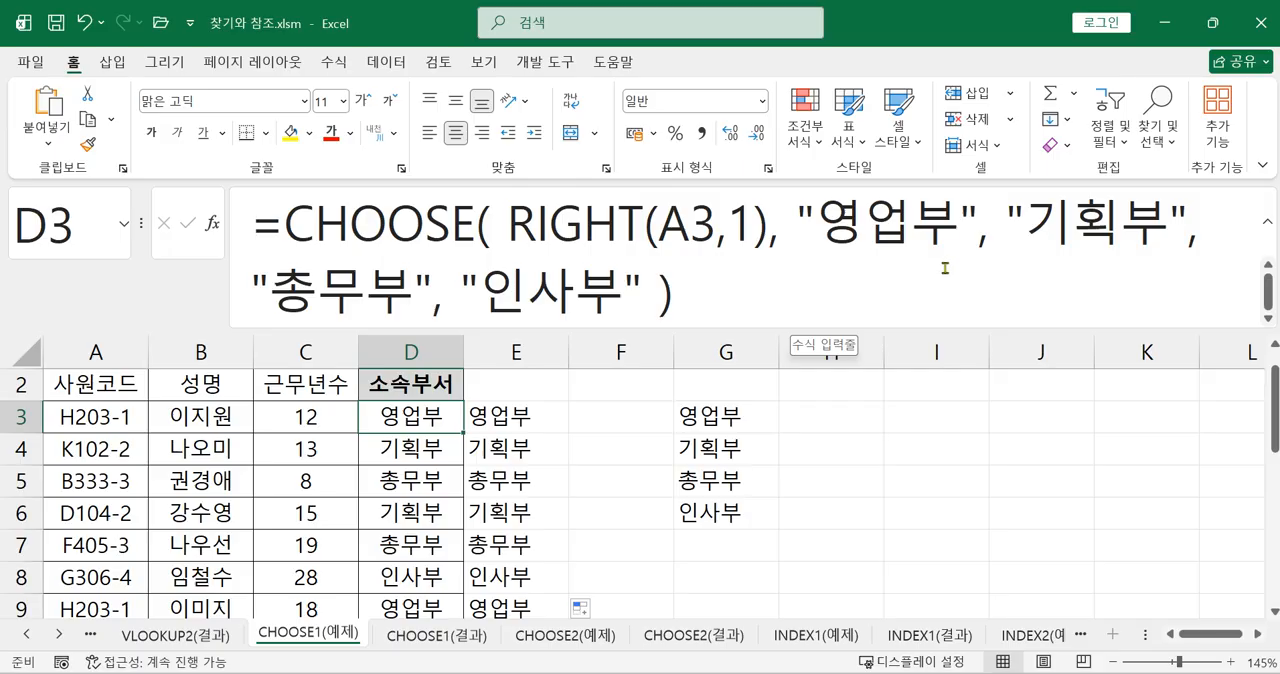
{"action": "left_click", "coordinate": [818, 226]}
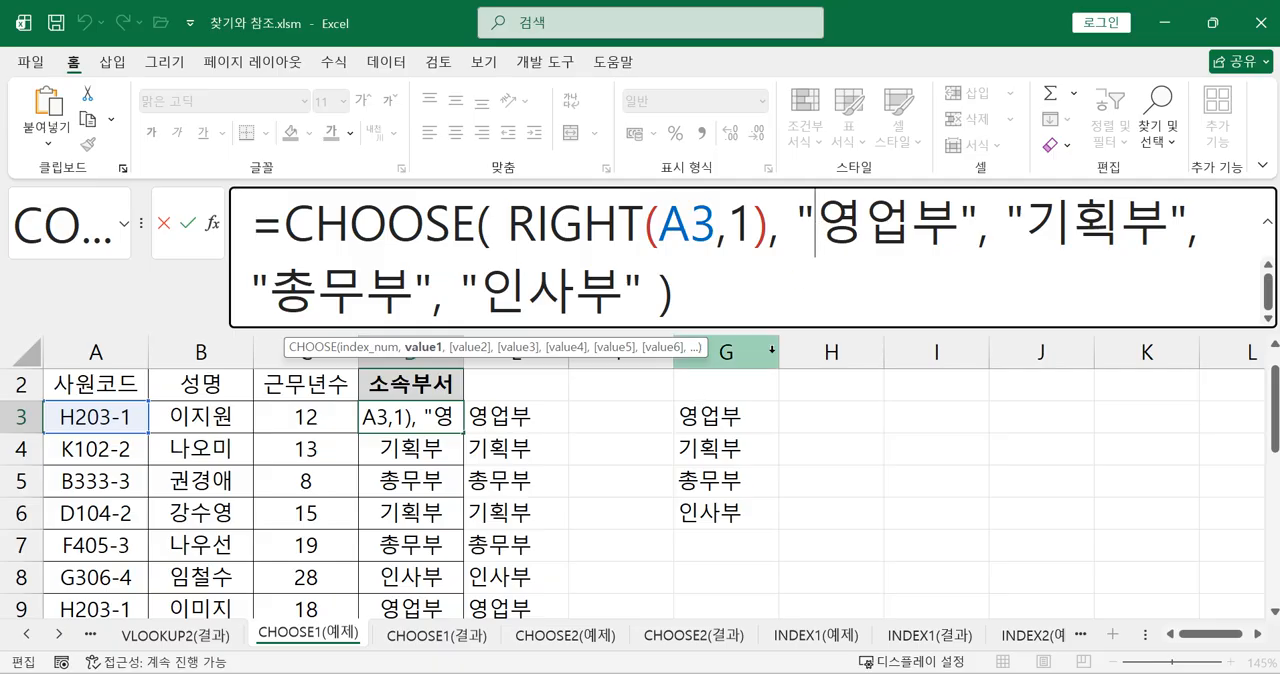
{"action": "key", "text": "Return"}
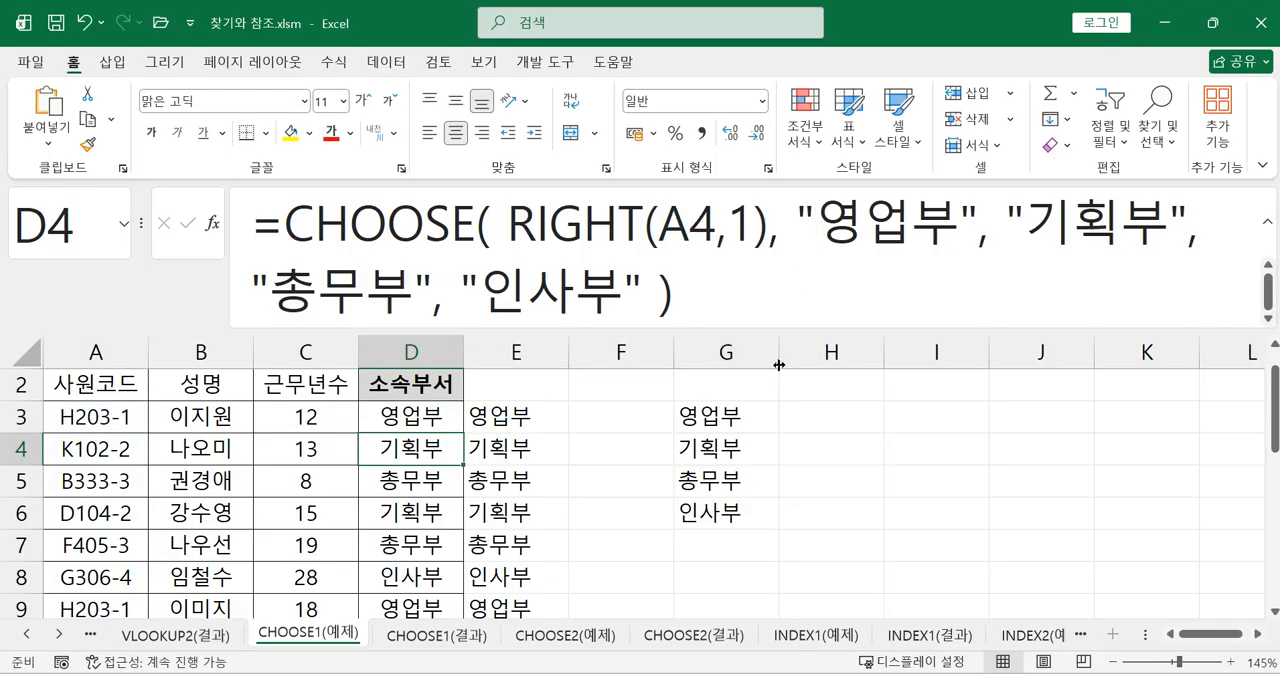
Start a CHOOSE formula in F3 and open its function arguments dialog for entering the index number
{"action": "left_click", "coordinate": [607, 424]}
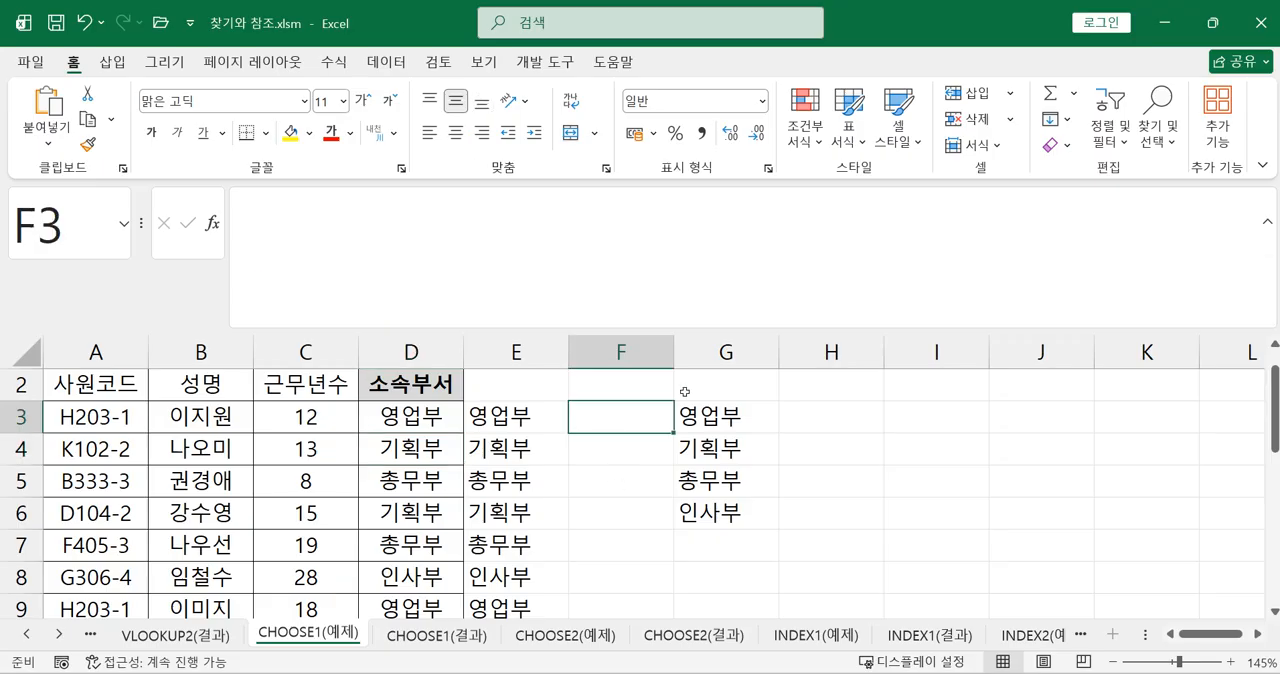
{"action": "type", "text": "=C"}
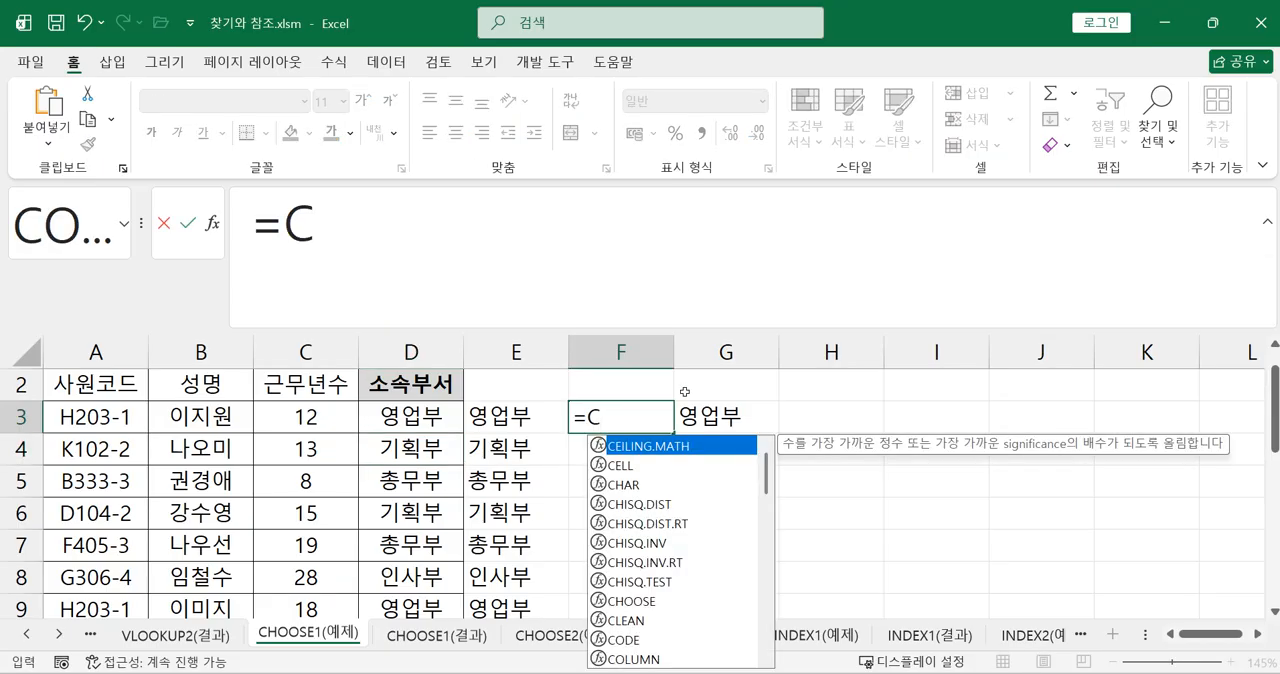
{"action": "left_click", "coordinate": [658, 602]}
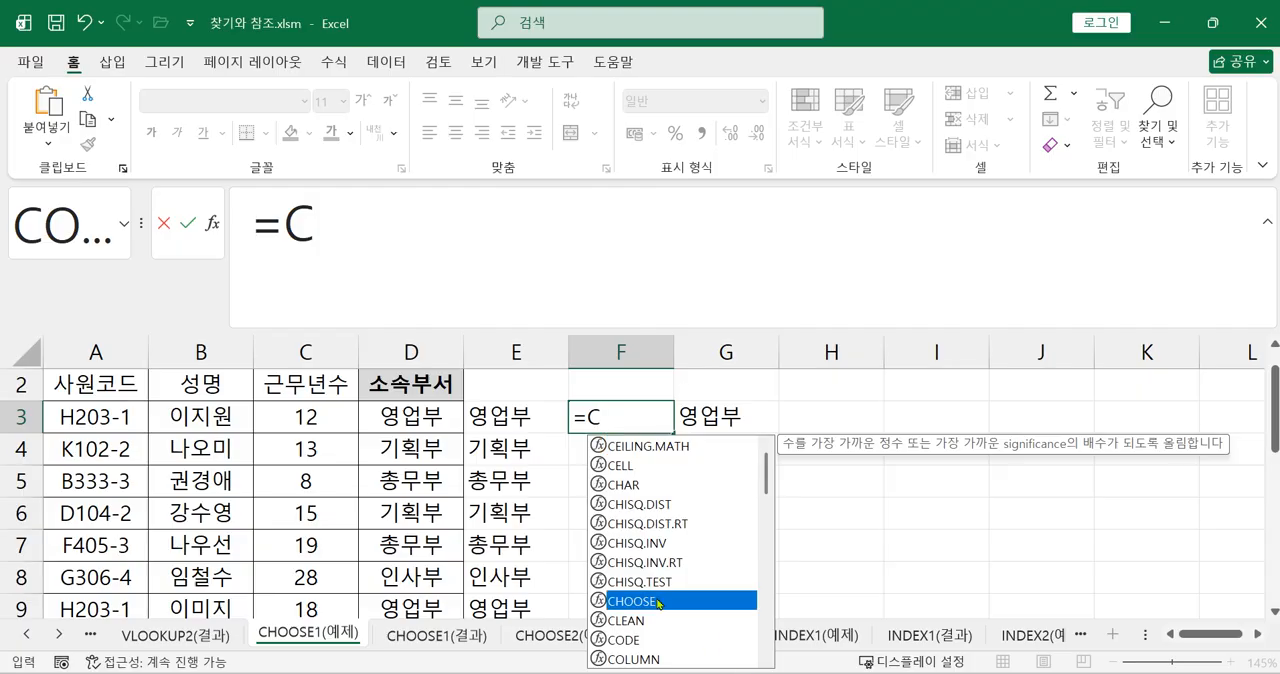
{"action": "double_click", "coordinate": [658, 602]}
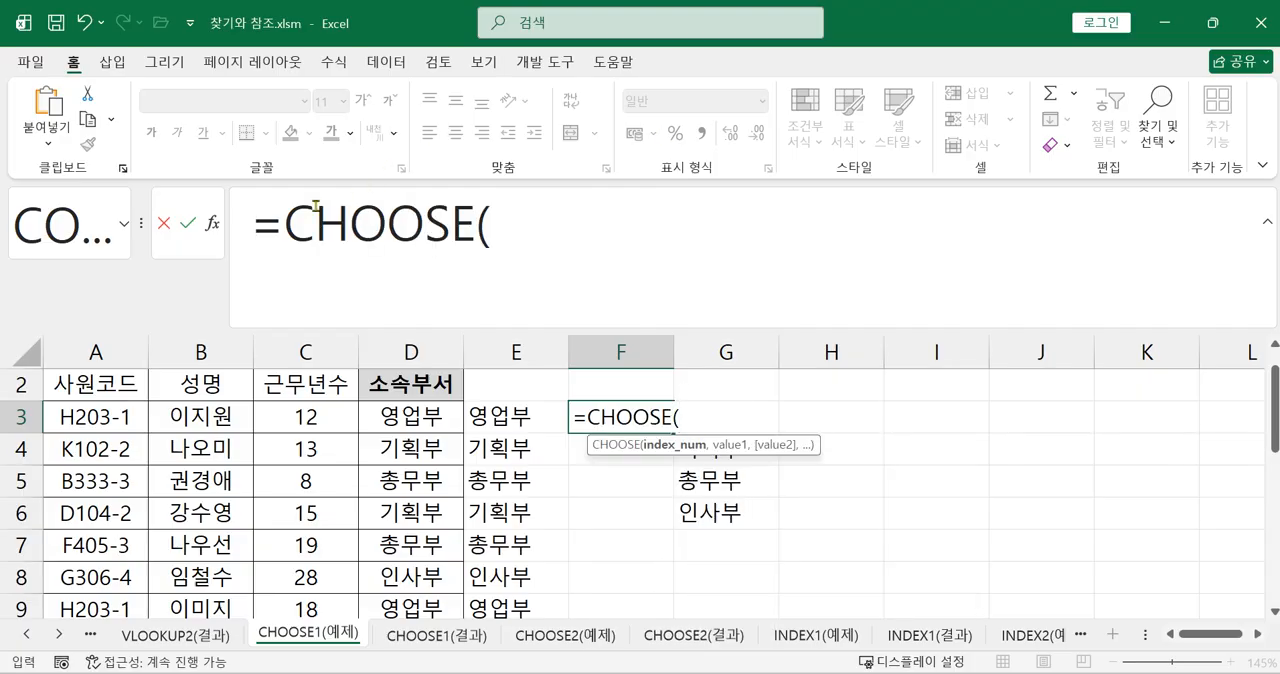
{"action": "left_click", "coordinate": [214, 227]}
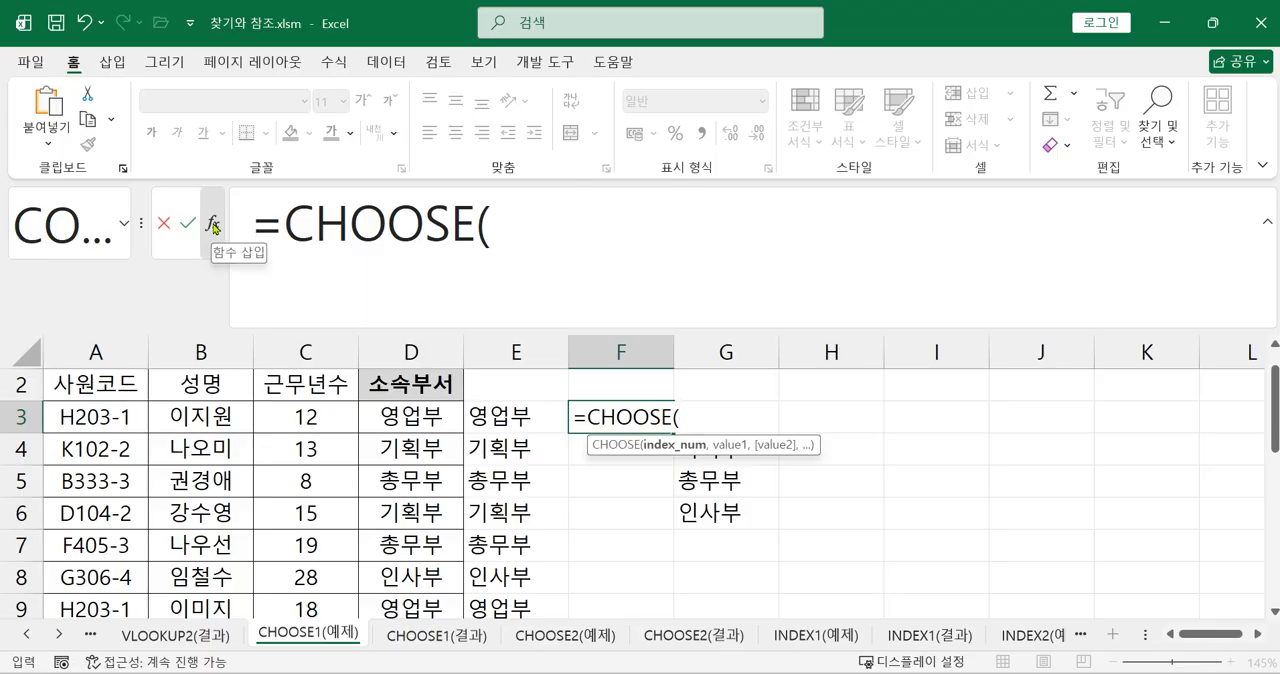
{"action": "left_click_drag", "start_coordinate": [655, 243], "coordinate": [690, 256]}
{"action": "left_click", "coordinate": [745, 287]}
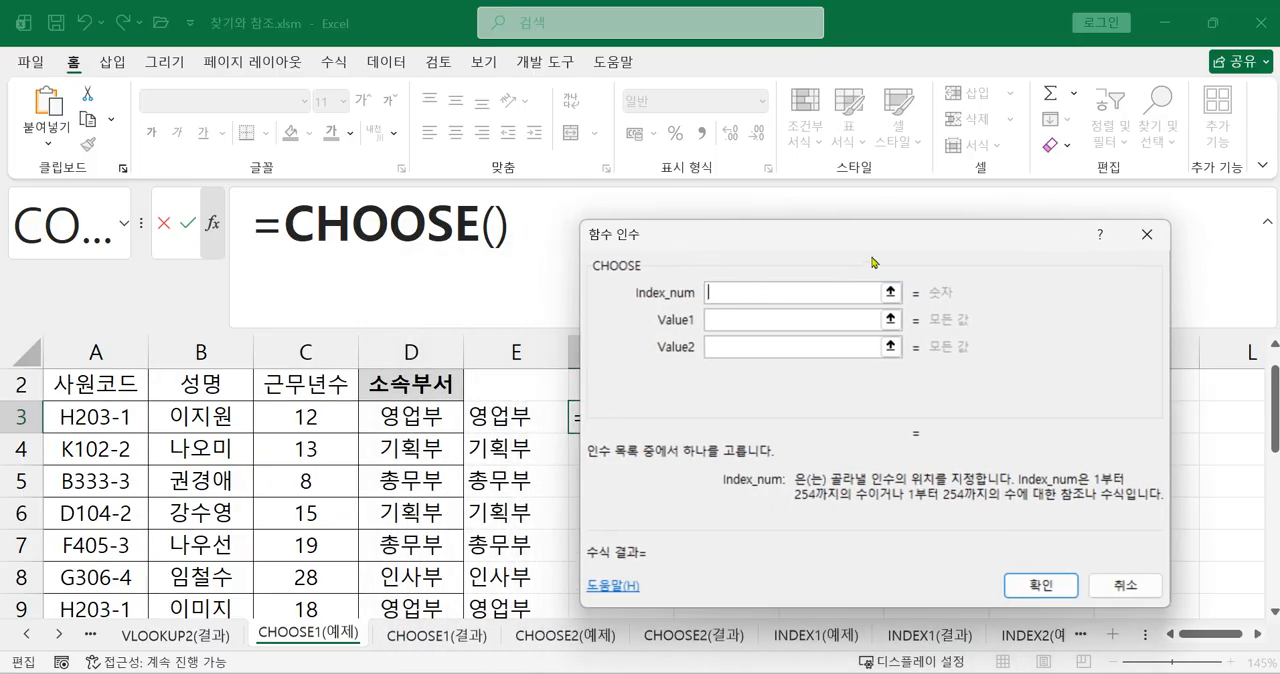
Set the Index_num argument of the F3 CHOOSE function to RIGHT(A3,1)
{"action": "type", "text": "RIGH"}
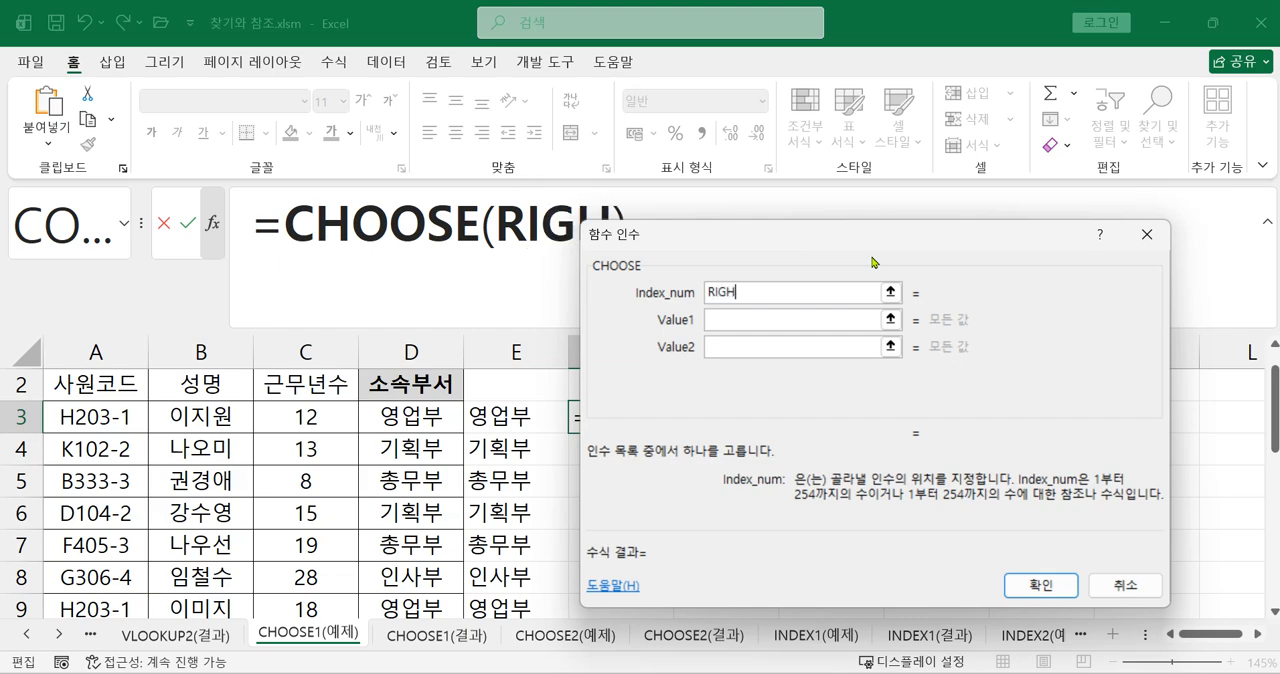
{"action": "type", "text": "T("}
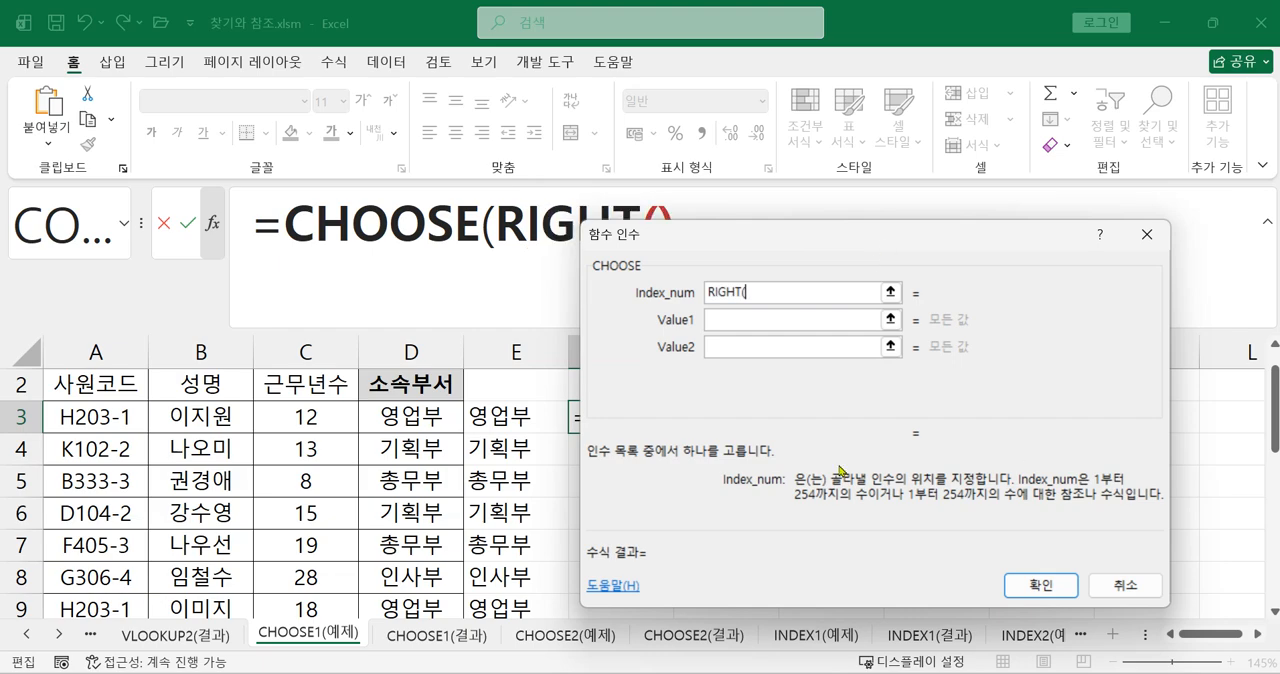
{"action": "left_click", "coordinate": [88, 417]}
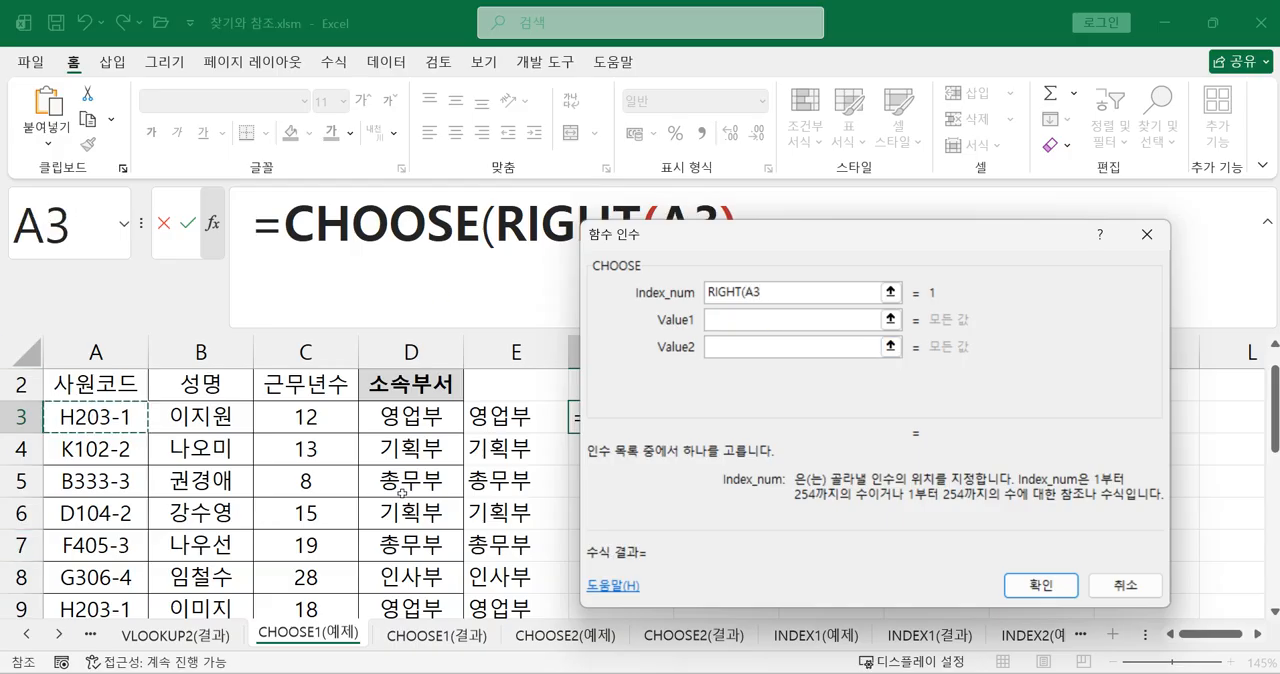
{"action": "type", "text": ",1)"}
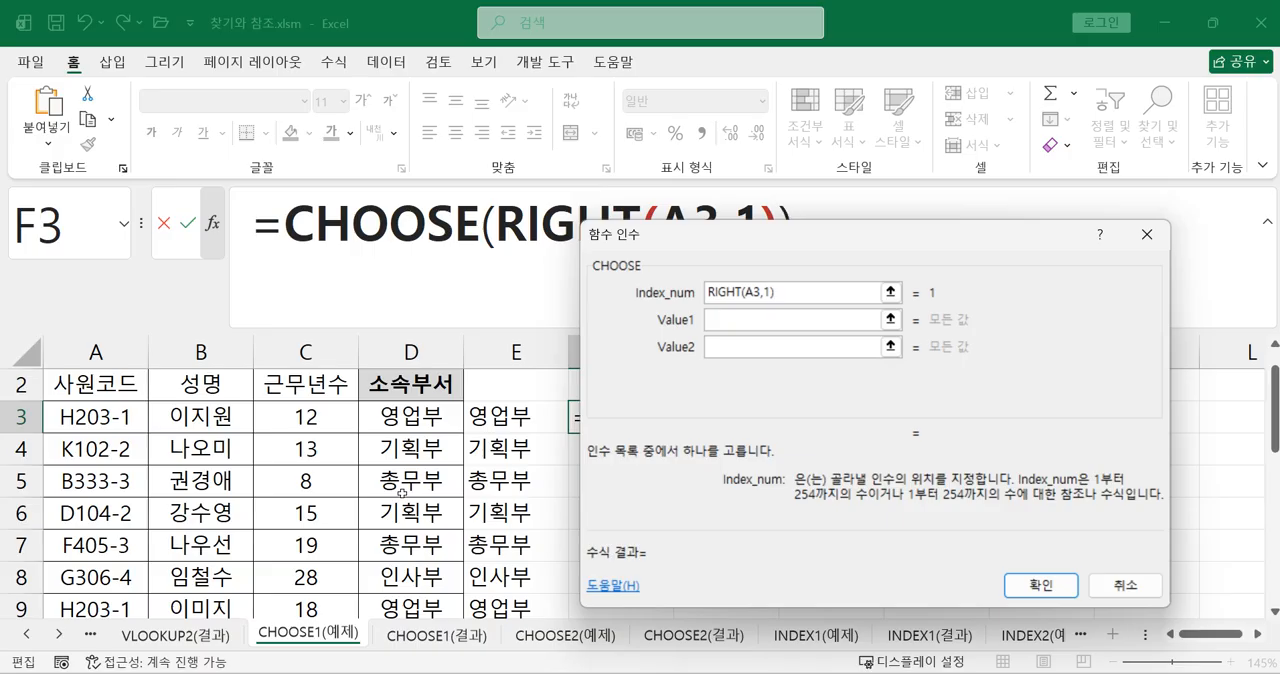
Set the Value1 argument of the F3 CHOOSE function to 영업부
{"action": "left_click", "coordinate": [777, 321]}
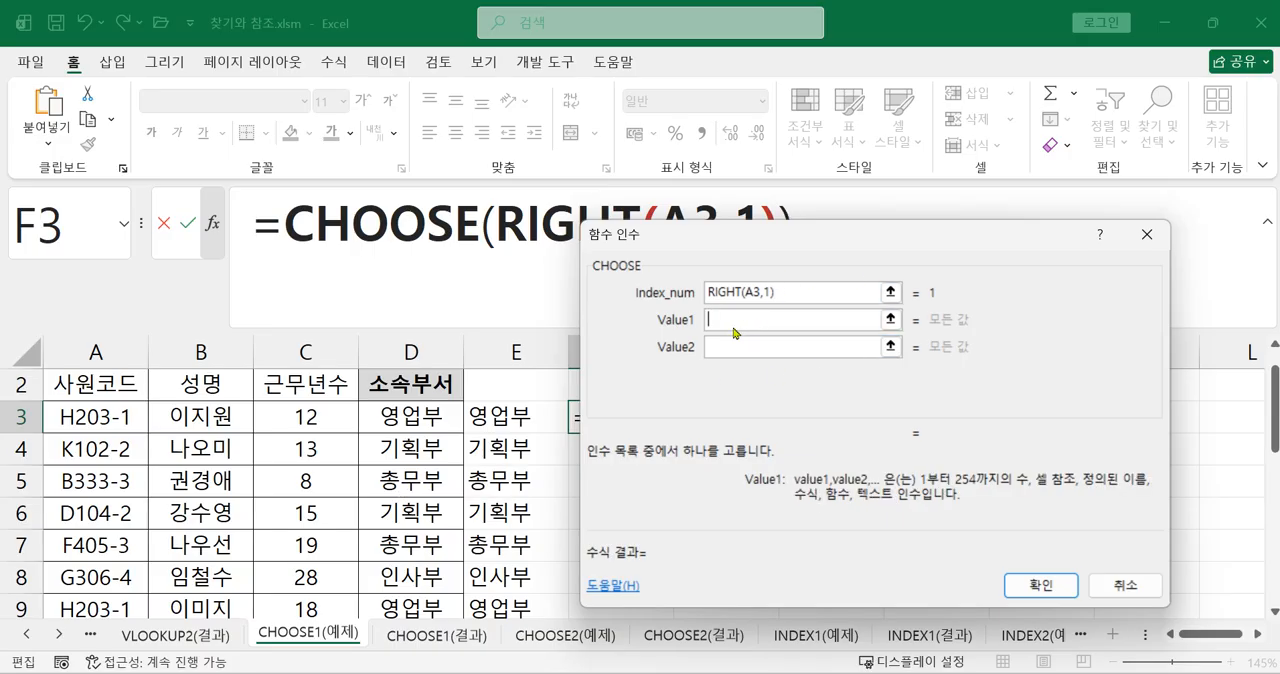
{"action": "left_click_drag", "start_coordinate": [827, 236], "coordinate": [1003, 230]}
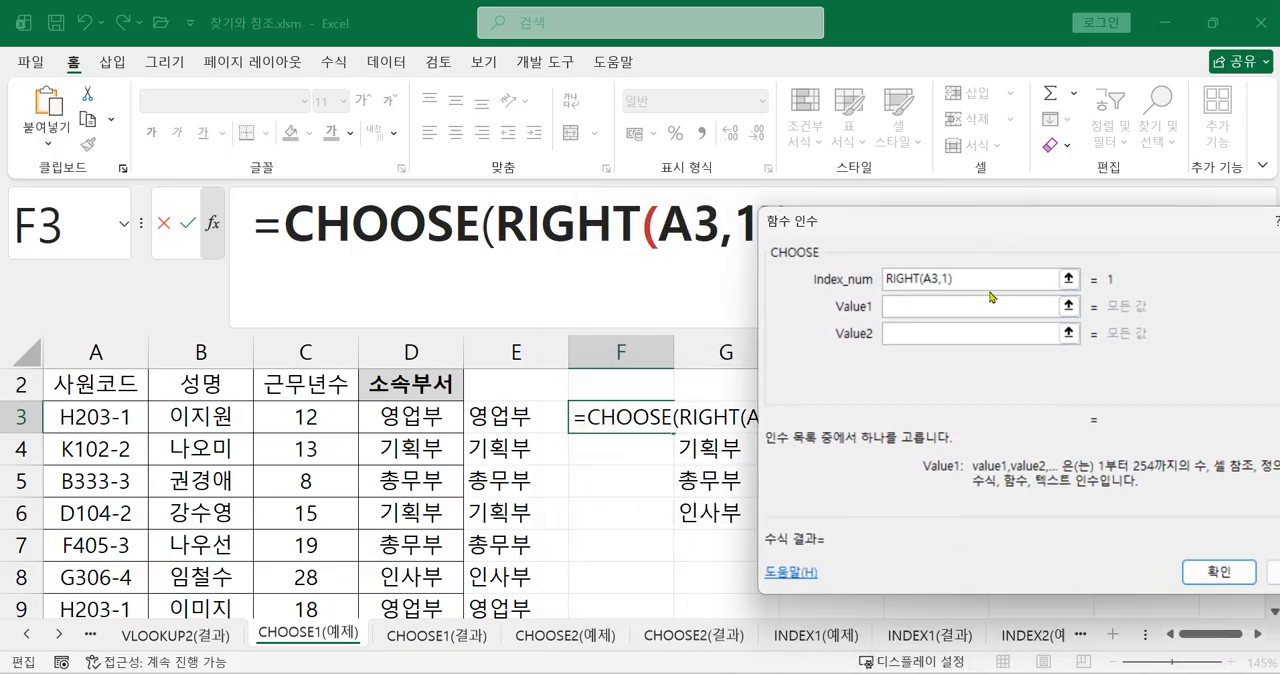
{"action": "type", "text": "영업부"}
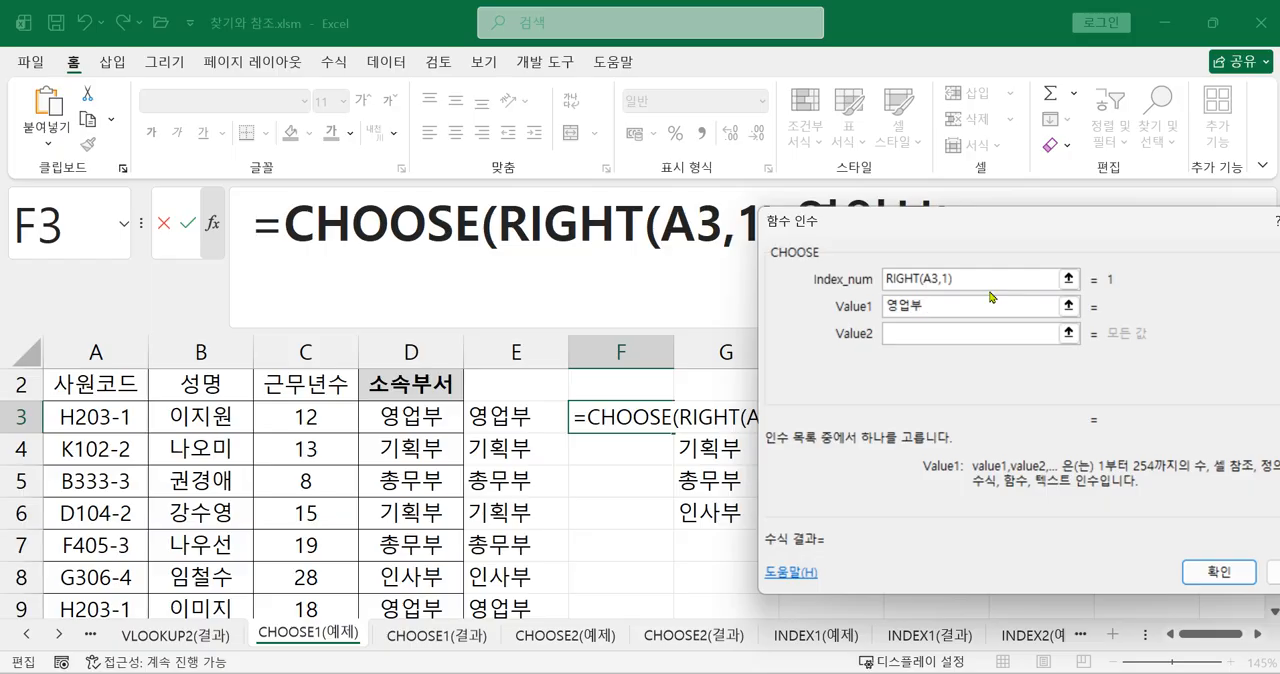
Set the Value2 argument of the F3 CHOOSE function to 기획부
{"action": "key", "text": "Tab"}
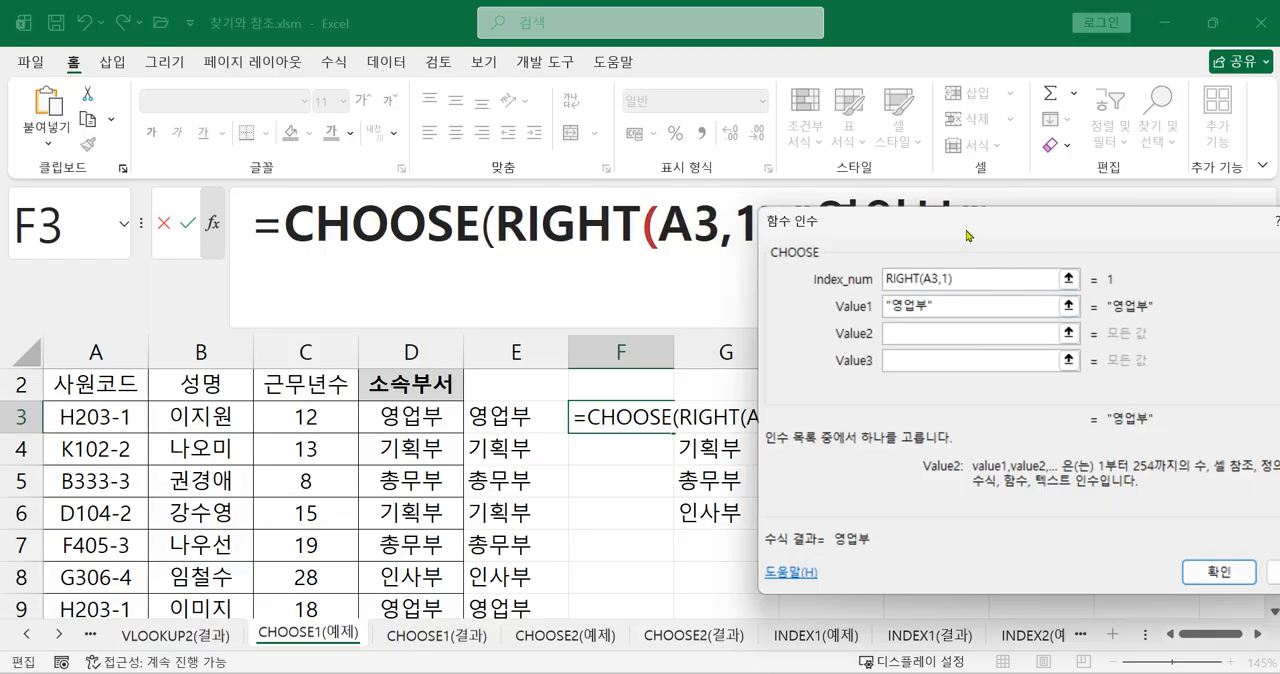
{"action": "left_click_drag", "start_coordinate": [967, 236], "coordinate": [948, 327]}
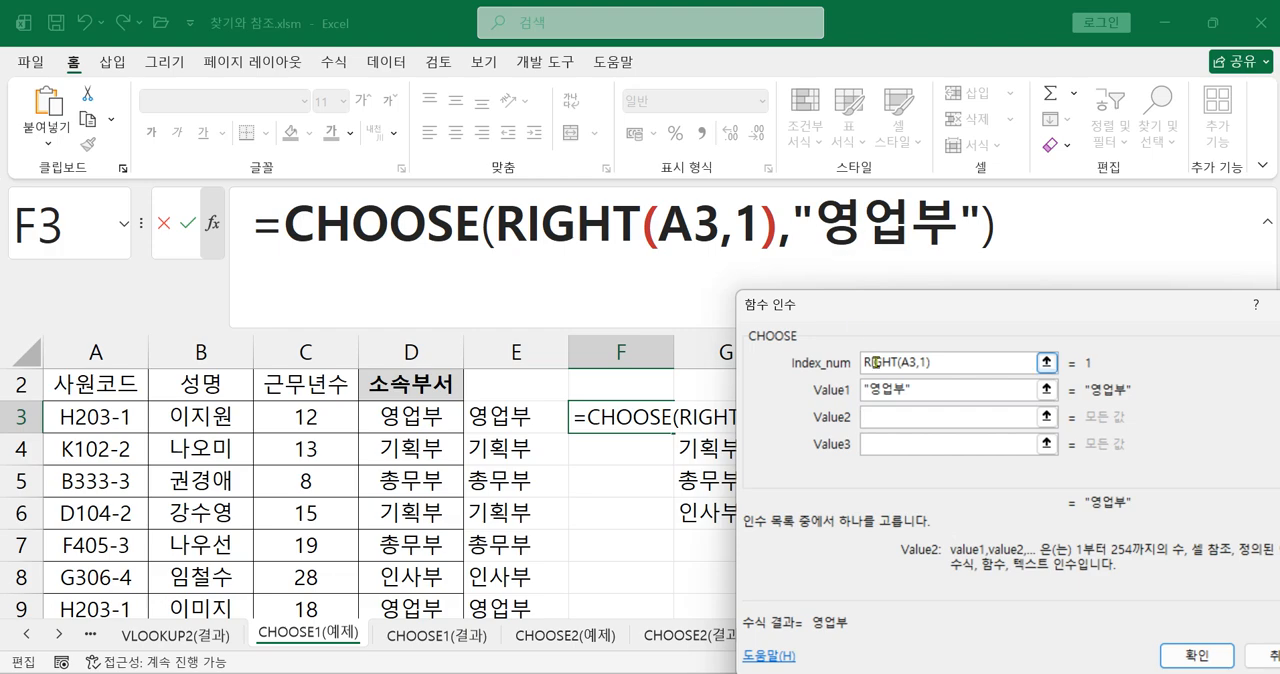
{"action": "left_click_drag", "start_coordinate": [929, 309], "coordinate": [1048, 268]}
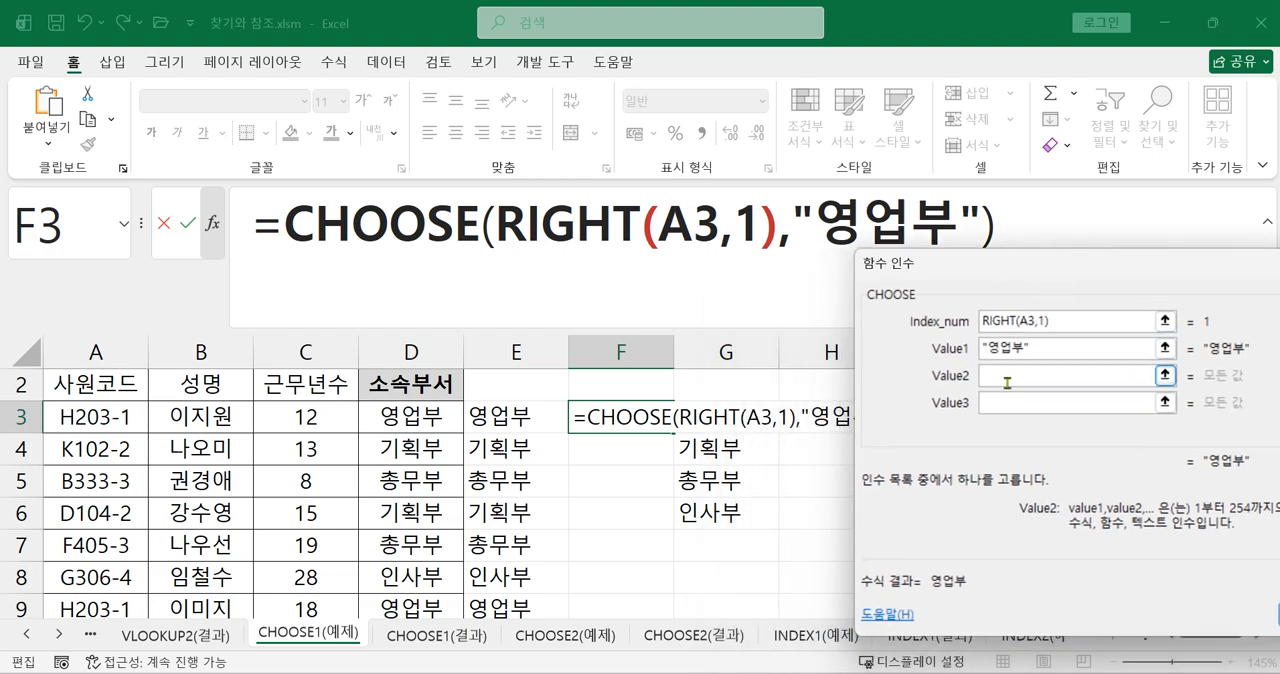
{"action": "type", "text": "기획구"}
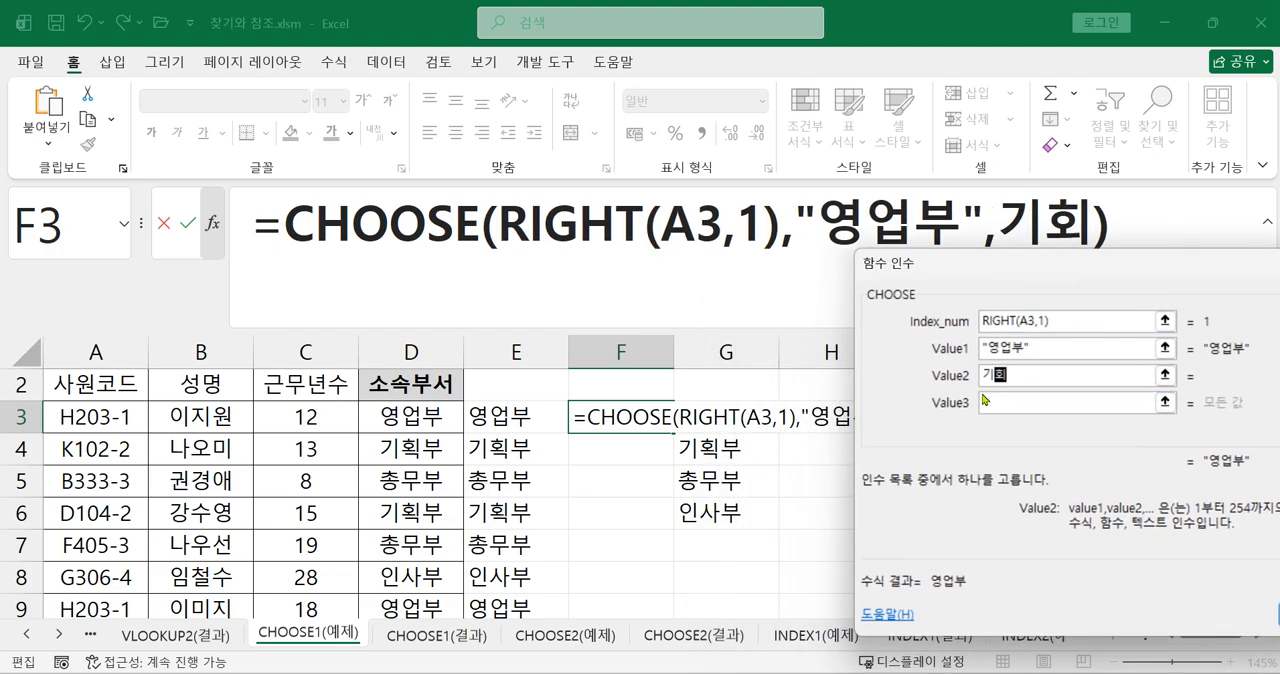
{"action": "key", "text": "BackSpace"}
{"action": "key", "text": "BackSpace"}
{"action": "key", "text": "BackSpace"}
{"action": "type", "text": "획부"}
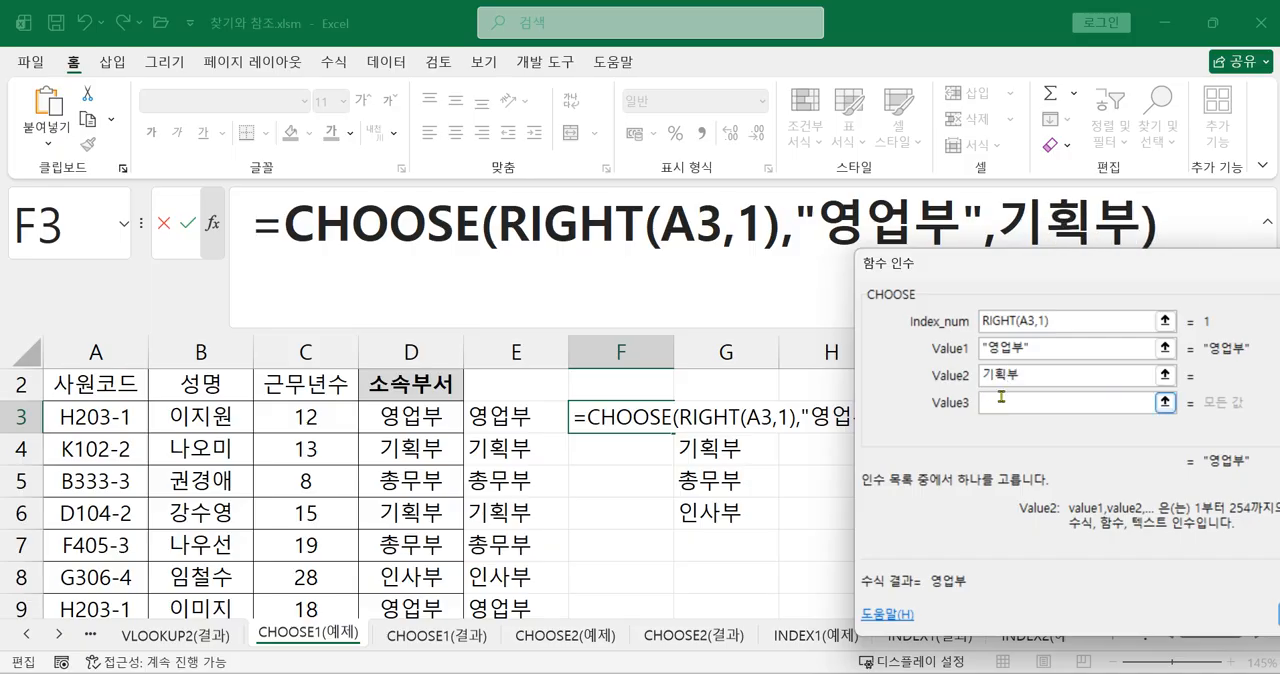
{"action": "left_click", "coordinate": [1003, 405]}
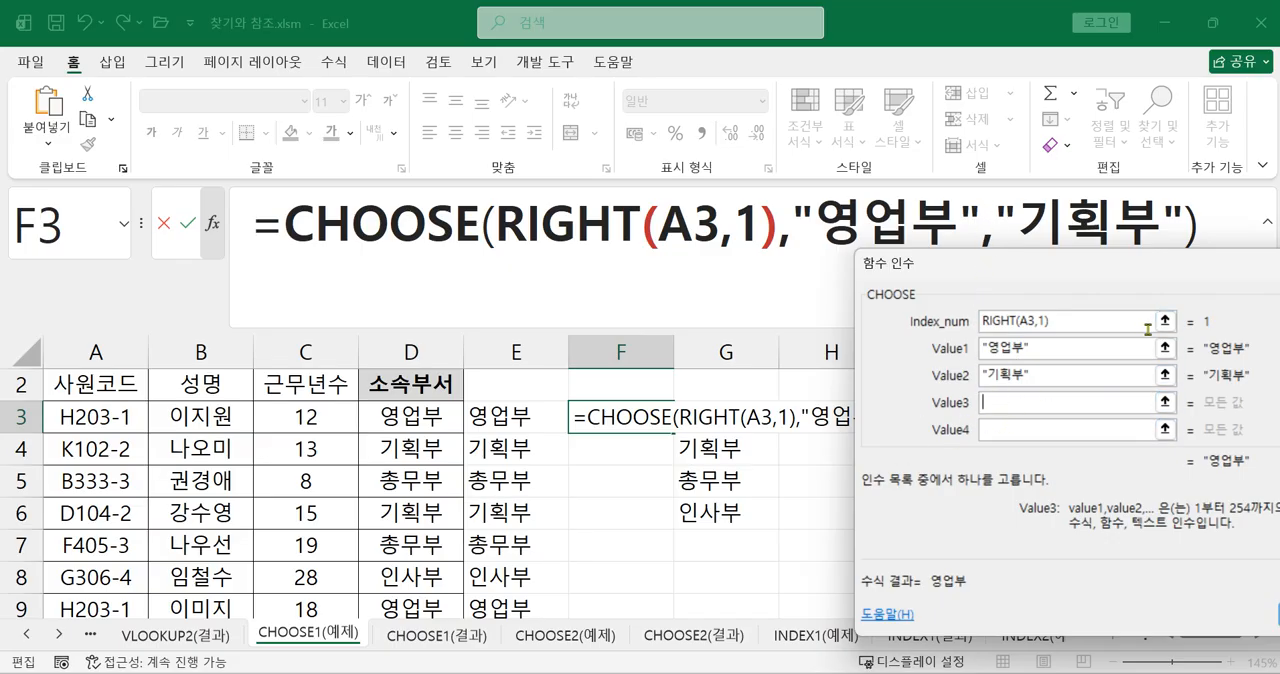
Set the Value3 argument of the F3 CHOOSE function to 총무부
{"action": "type", "text": "톤"}
{"action": "key", "text": "BackSpace"}
{"action": "key", "text": "BackSpace"}
{"action": "key", "text": "BackSpace"}
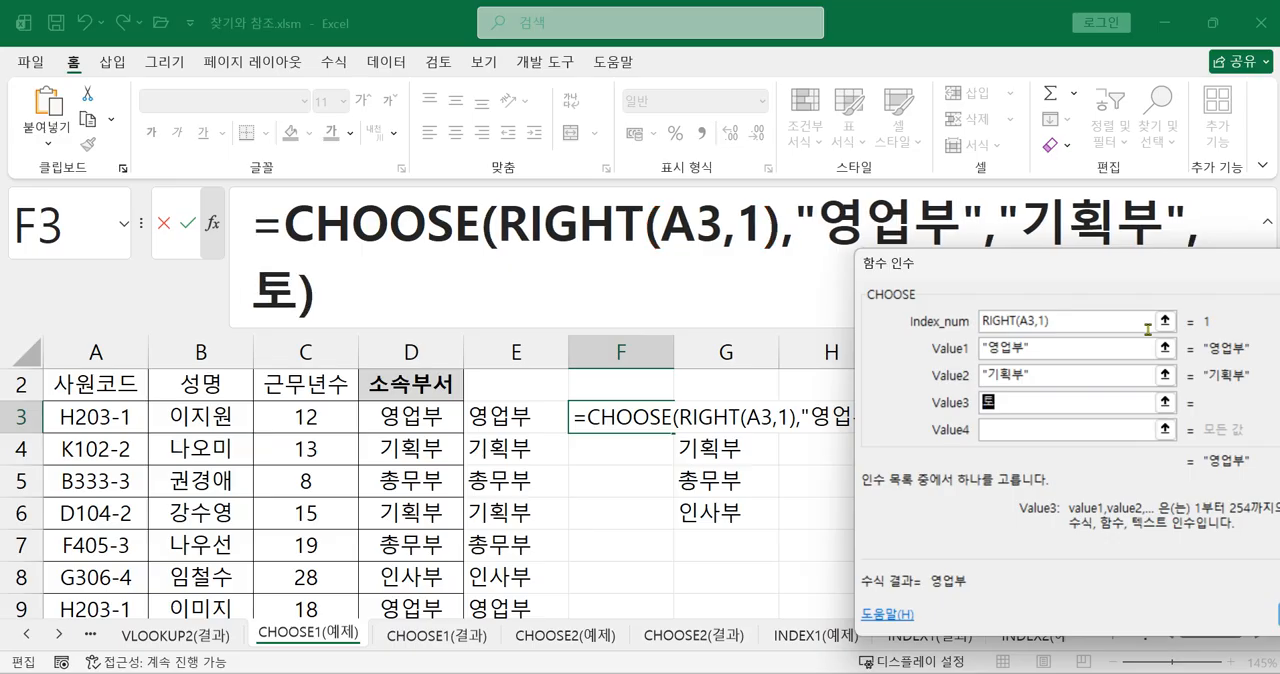
{"action": "type", "text": "토뉴"}
{"action": "key", "text": "BackSpace"}
{"action": "key", "text": "BackSpace"}
{"action": "key", "text": "BackSpace"}
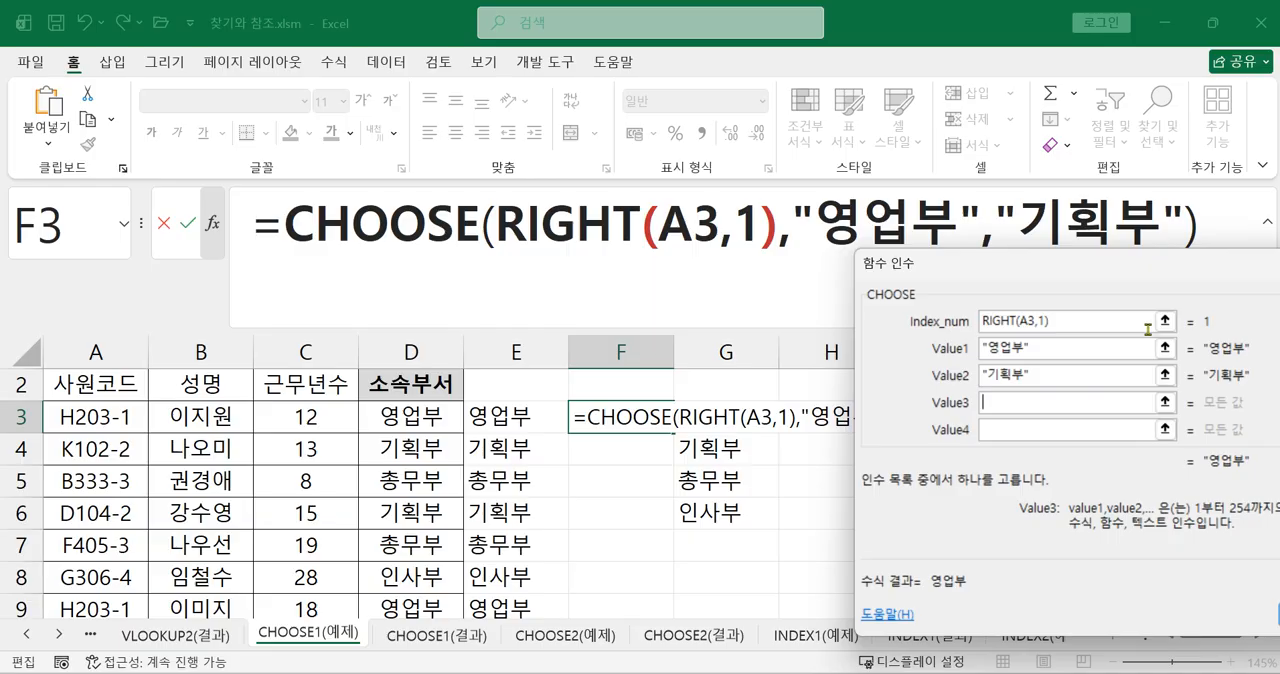
{"action": "type", "text": "총무부"}
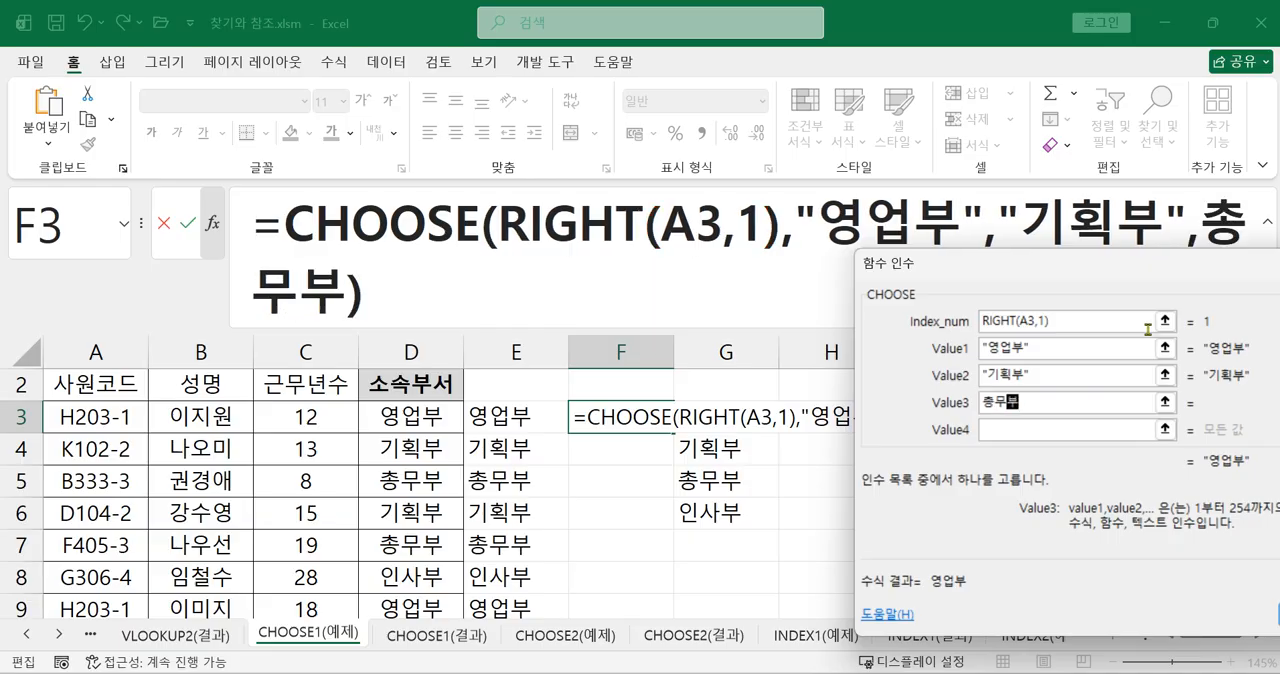
Set the Value4 argument of the F3 CHOOSE function to 인사부
{"action": "left_click", "coordinate": [1048, 429]}
{"action": "type", "text": "인사부"}
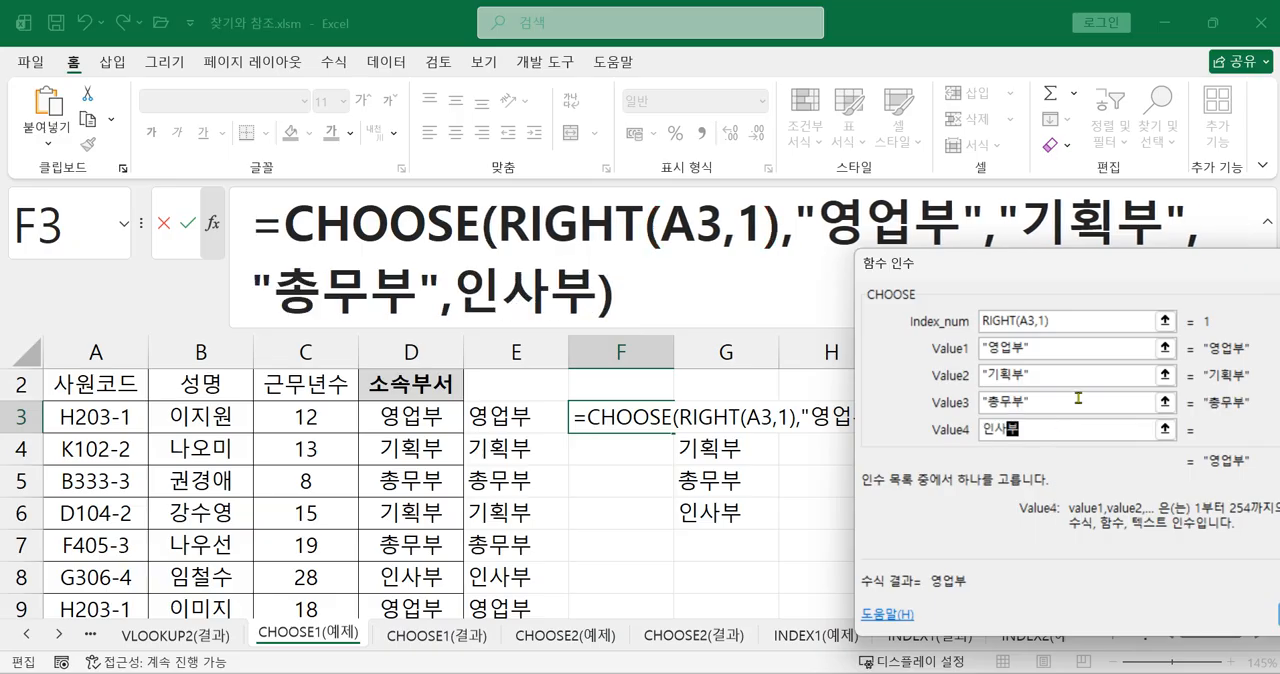
{"action": "left_click_drag", "start_coordinate": [1018, 281], "coordinate": [972, 295]}
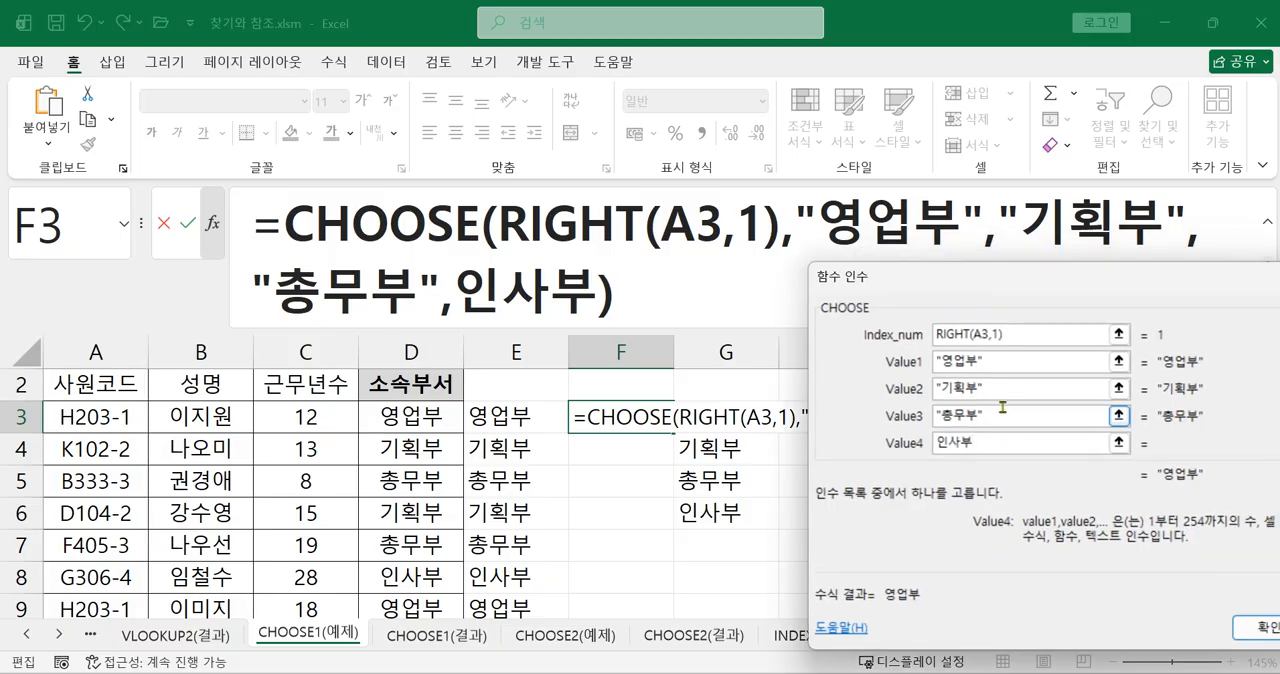
{"action": "left_click", "coordinate": [1003, 412]}
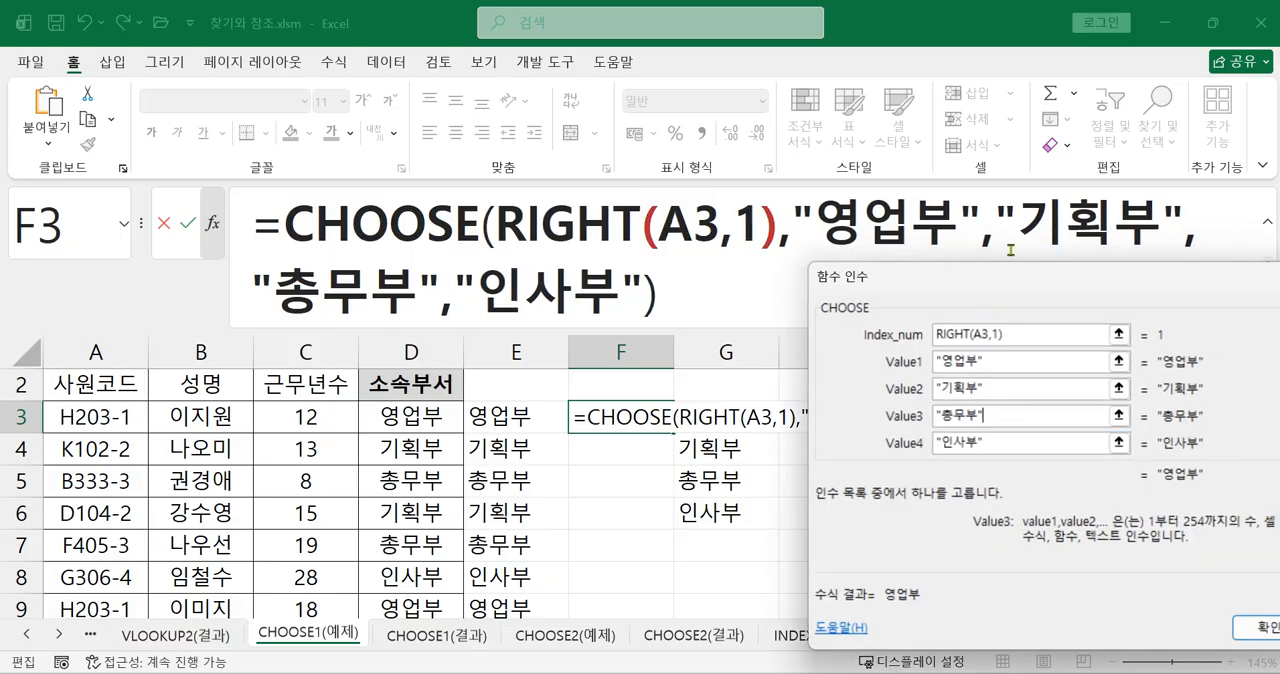
Accept the CHOOSE function arguments and fill the F3 formula down to F11
{"action": "left_click_drag", "start_coordinate": [1004, 288], "coordinate": [737, 290]}
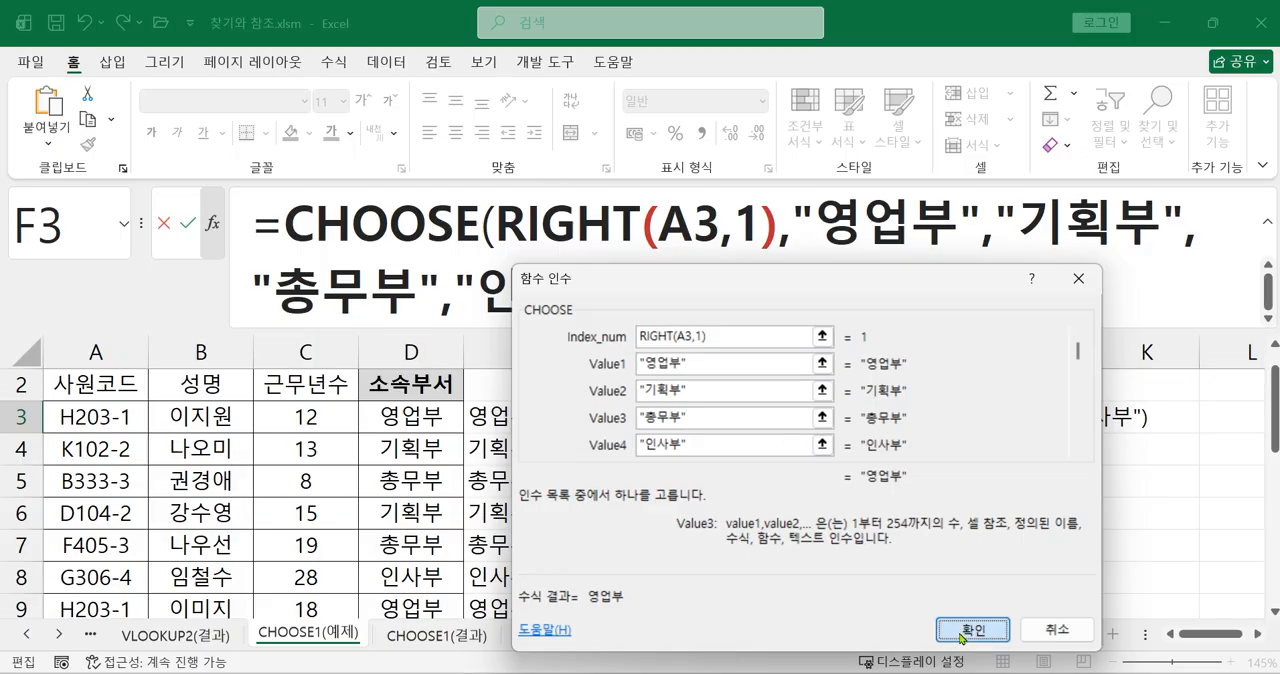
{"action": "key", "text": "Return"}
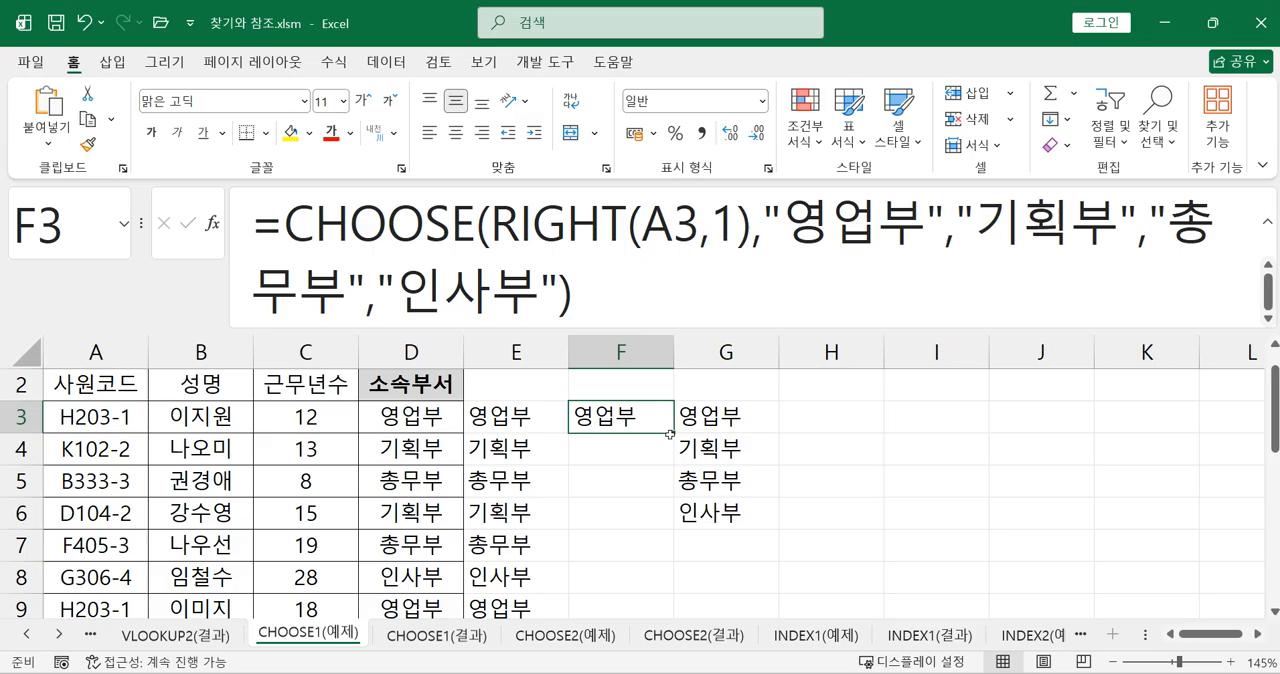
{"action": "left_click_drag", "start_coordinate": [675, 433], "coordinate": [630, 583]}
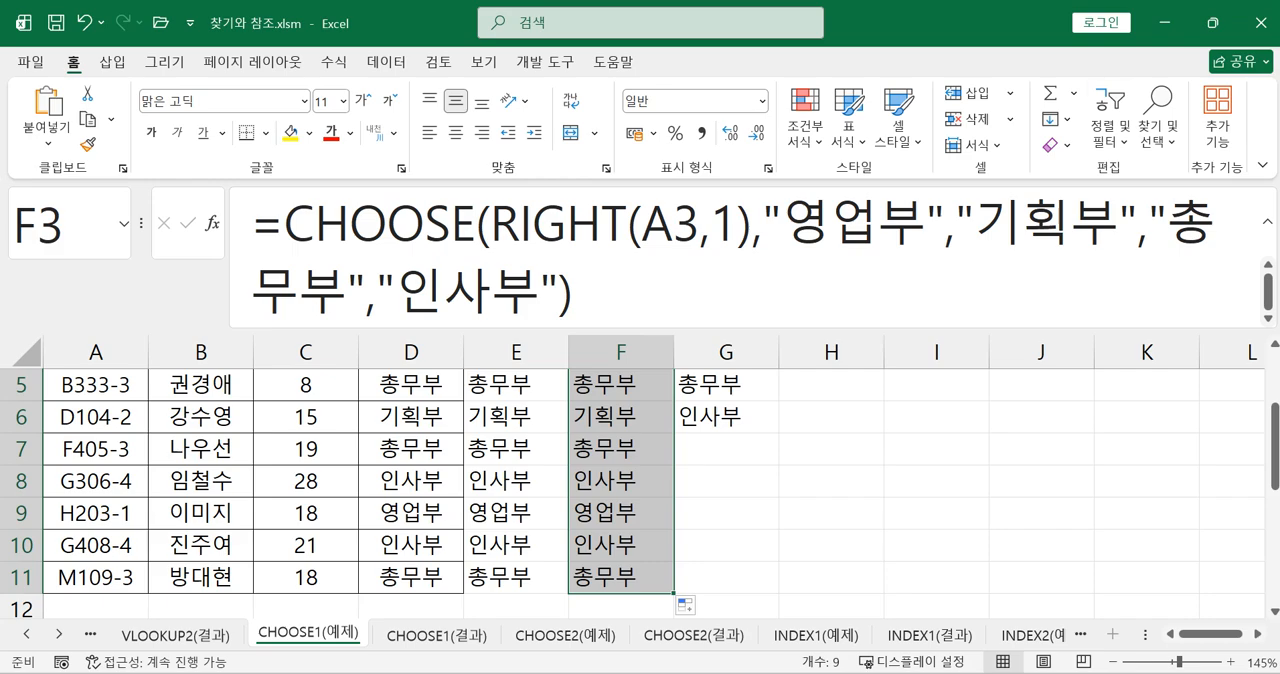
Move the department list from G3:G6 to K3:K6
{"action": "mouse_move", "coordinate": [598, 672]}
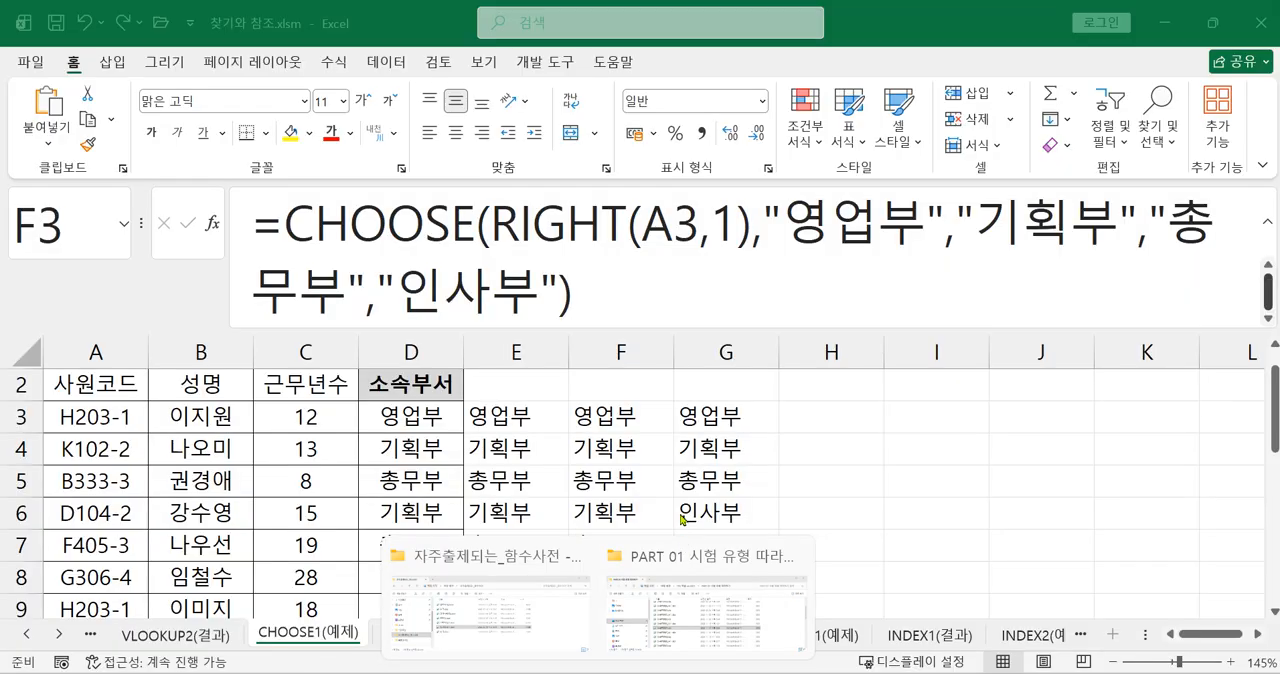
{"action": "left_click", "coordinate": [898, 494]}
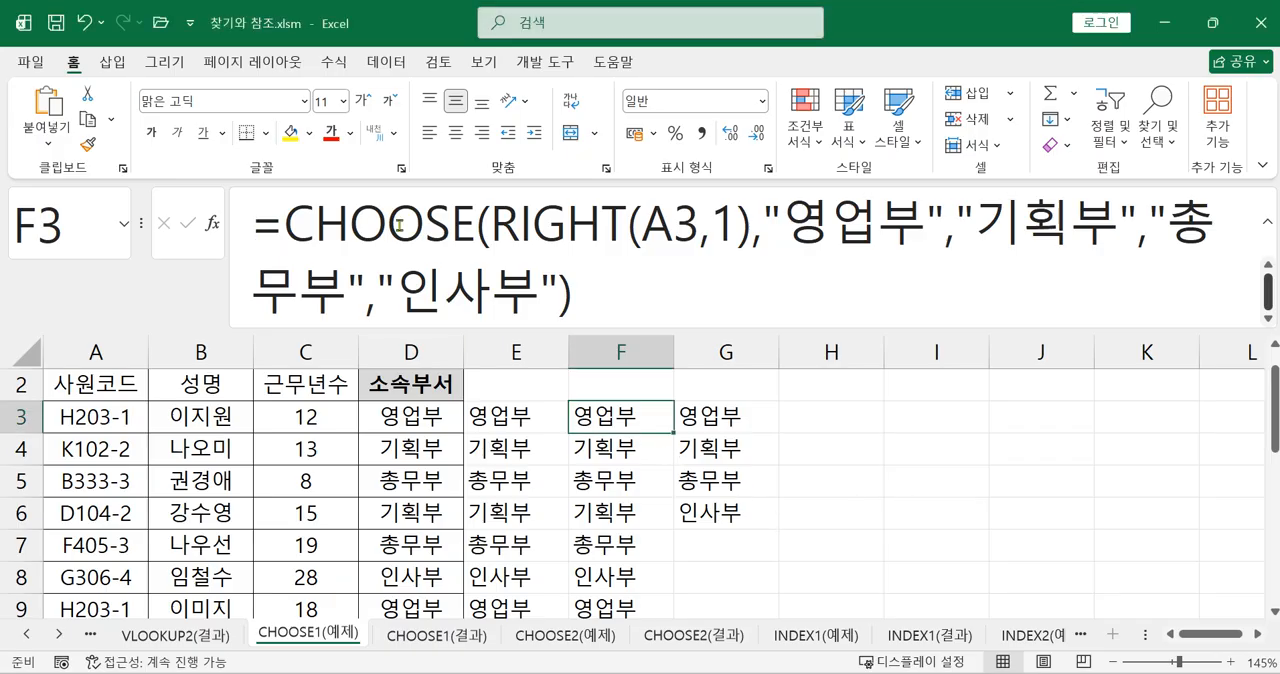
{"action": "left_click_drag", "start_coordinate": [726, 418], "coordinate": [717, 536]}
{"action": "left_click_drag", "start_coordinate": [777, 420], "coordinate": [1143, 420]}
{"action": "left_click", "coordinate": [704, 421]}
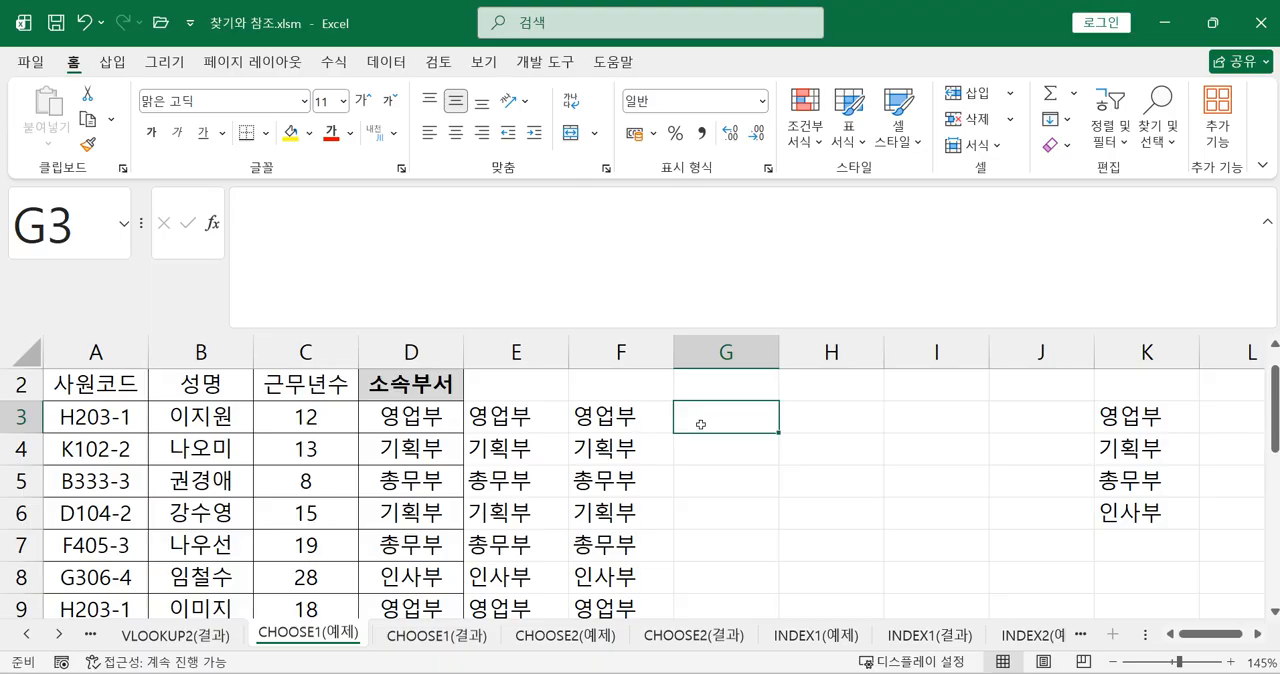
Clear the CHOOSE results from F3:F11
{"action": "left_click_drag", "start_coordinate": [632, 424], "coordinate": [637, 597]}
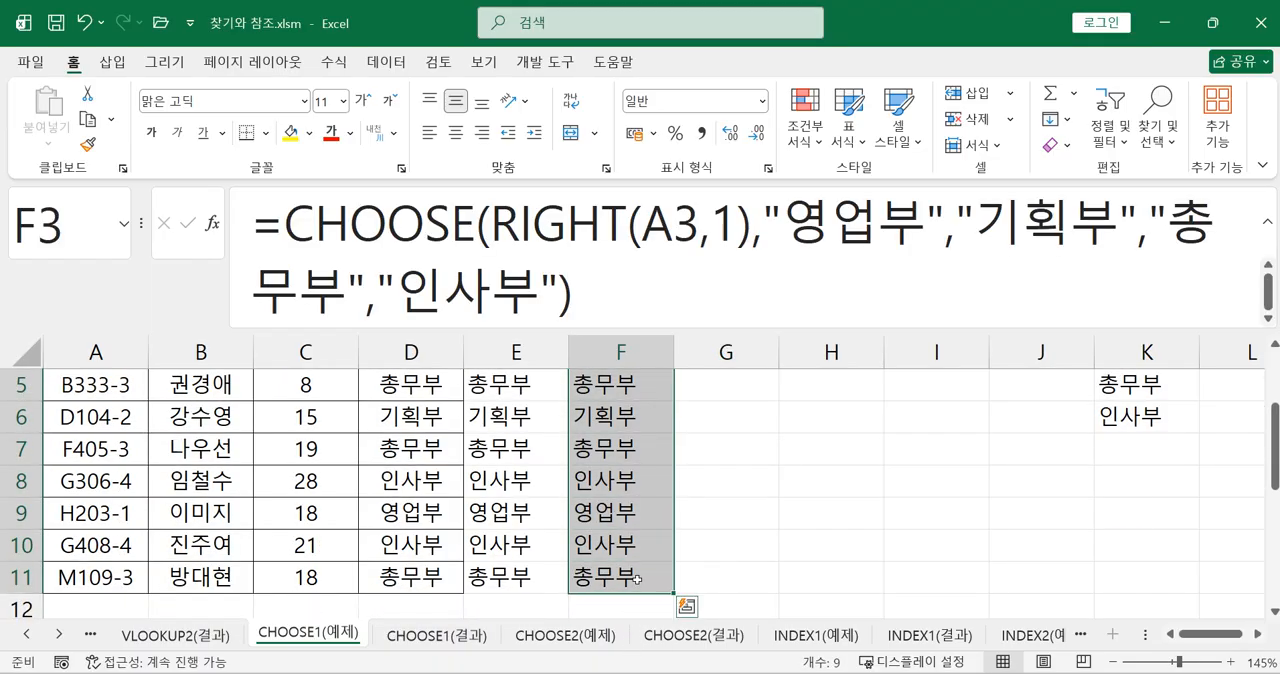
{"action": "key", "text": "Delete"}
{"action": "scroll", "coordinate": [640, 585], "scroll_direction": "up", "scroll_amount": 2}
Start a SWITCH formula in F3 and continue it in the formula bar
{"action": "left_click", "coordinate": [621, 458]}
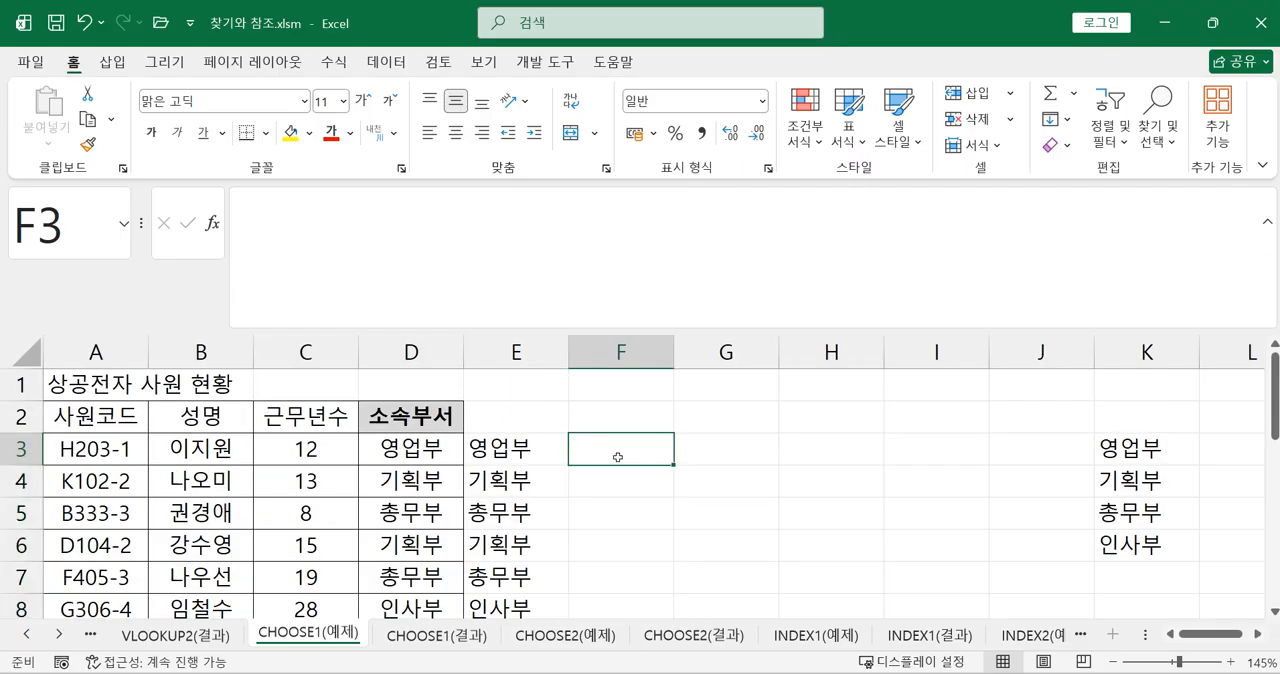
{"action": "type", "text": "=ㄴ"}
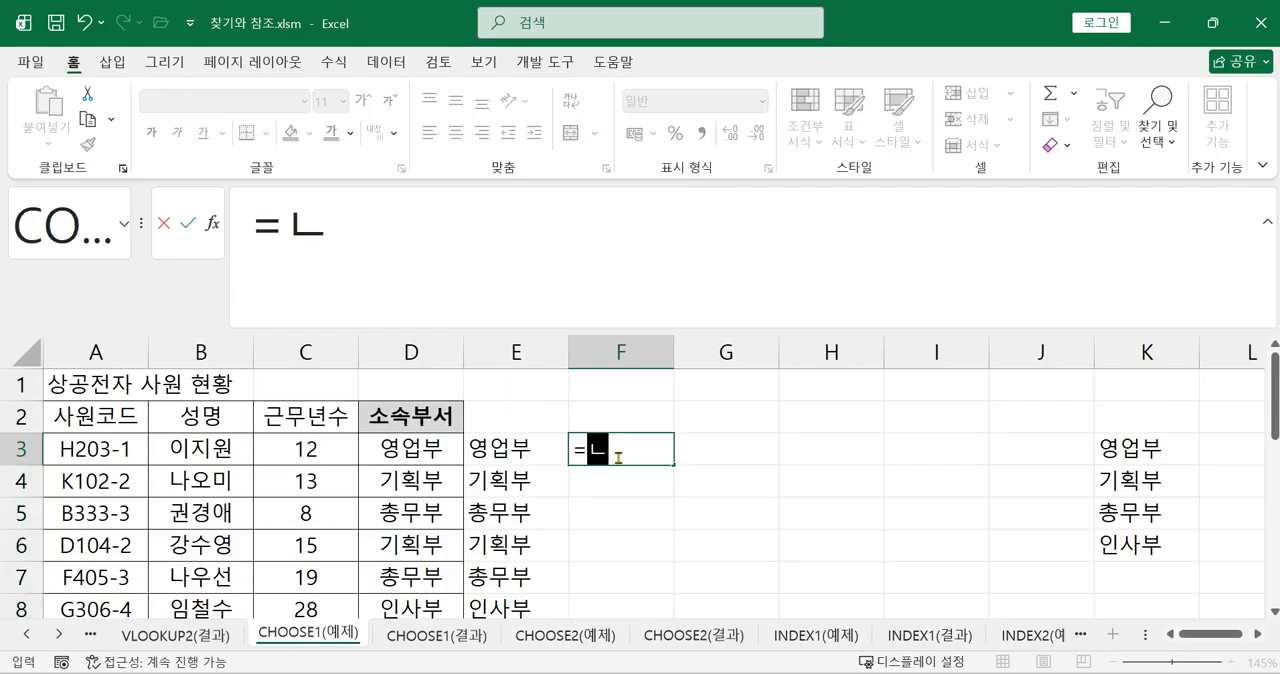
{"action": "key", "text": "BackSpace"}
{"action": "type", "text": "sw"}
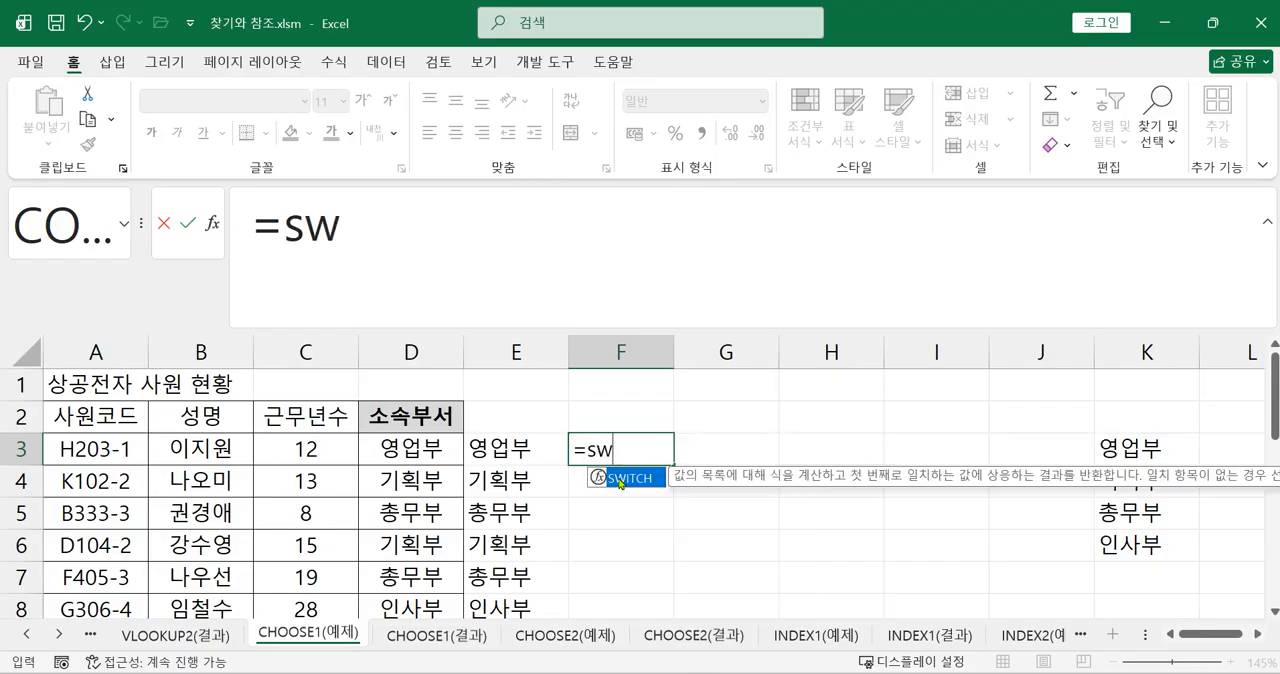
{"action": "double_click", "coordinate": [612, 478]}
{"action": "left_click", "coordinate": [532, 231]}
Enter RIGHT(A3,1) as the expression argument of the SWITCH formula in F3
{"action": "type", "text": "ri"}
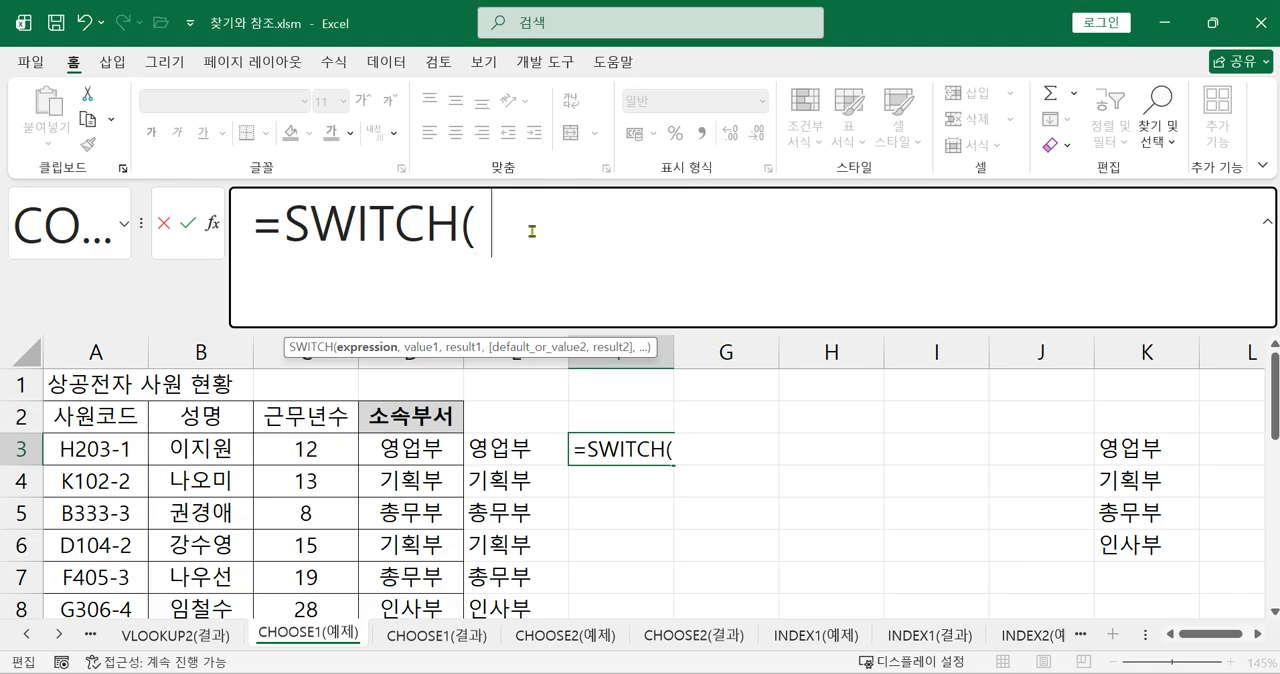
{"action": "type", "text": "f"}
{"action": "key", "text": "BackSpace"}
{"action": "type", "text": "g"}
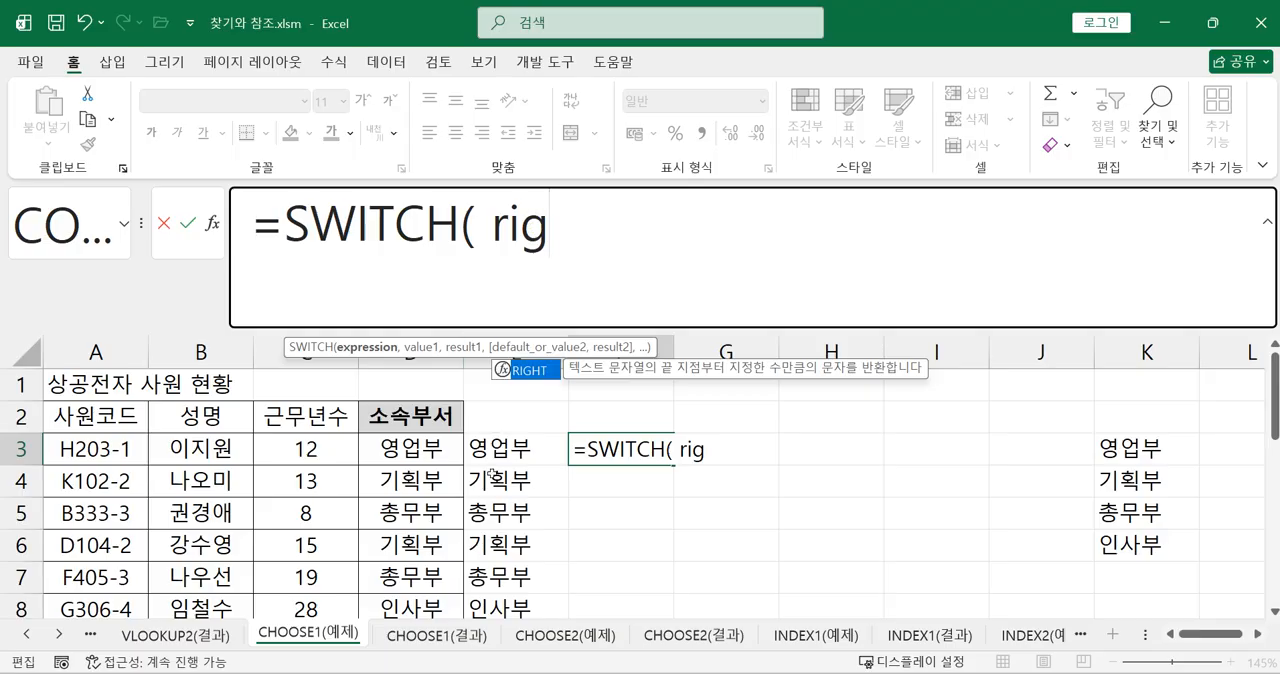
{"action": "double_click", "coordinate": [535, 376]}
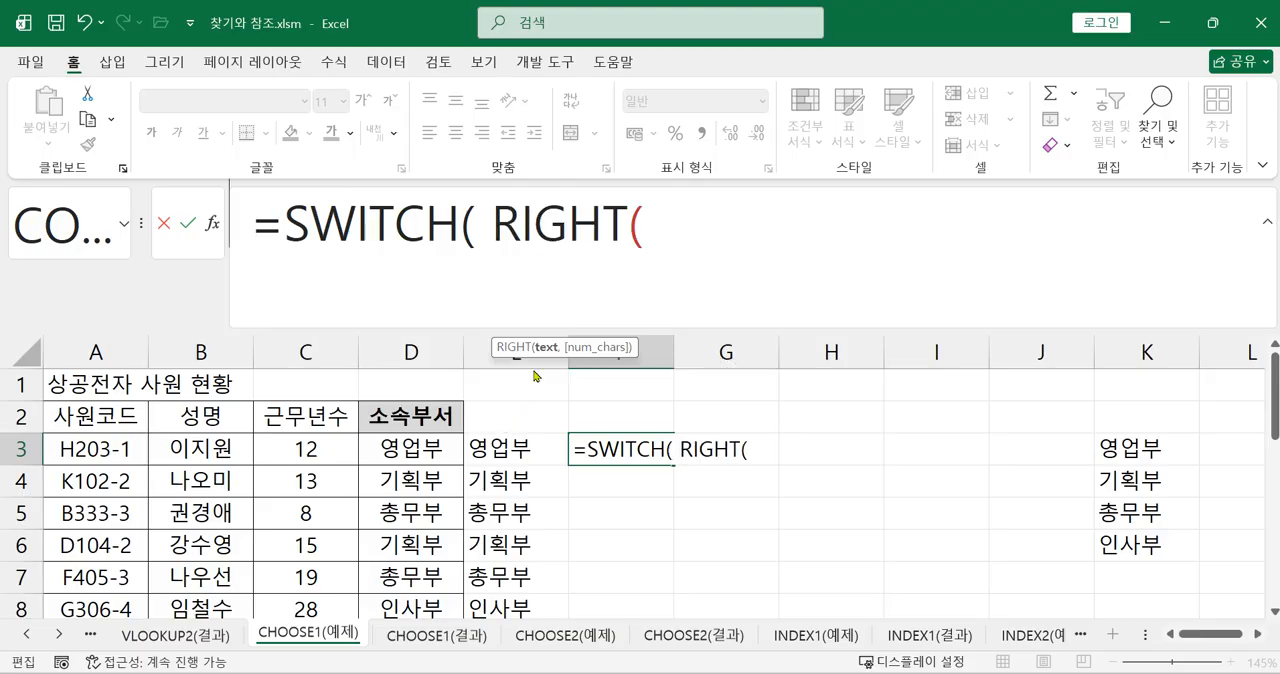
{"action": "left_click", "coordinate": [120, 451]}
{"action": "type", "text": ",1)"}
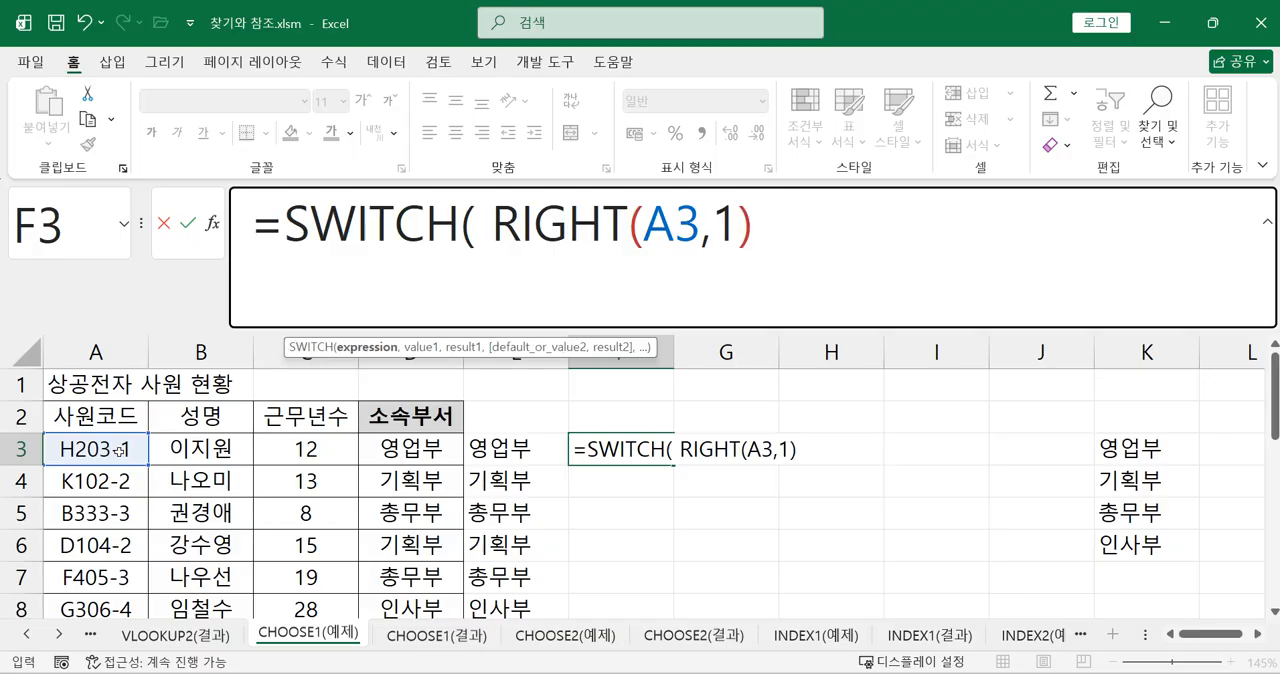
{"action": "key", "text": "BackSpace"}
{"action": "type", "text": ", "}
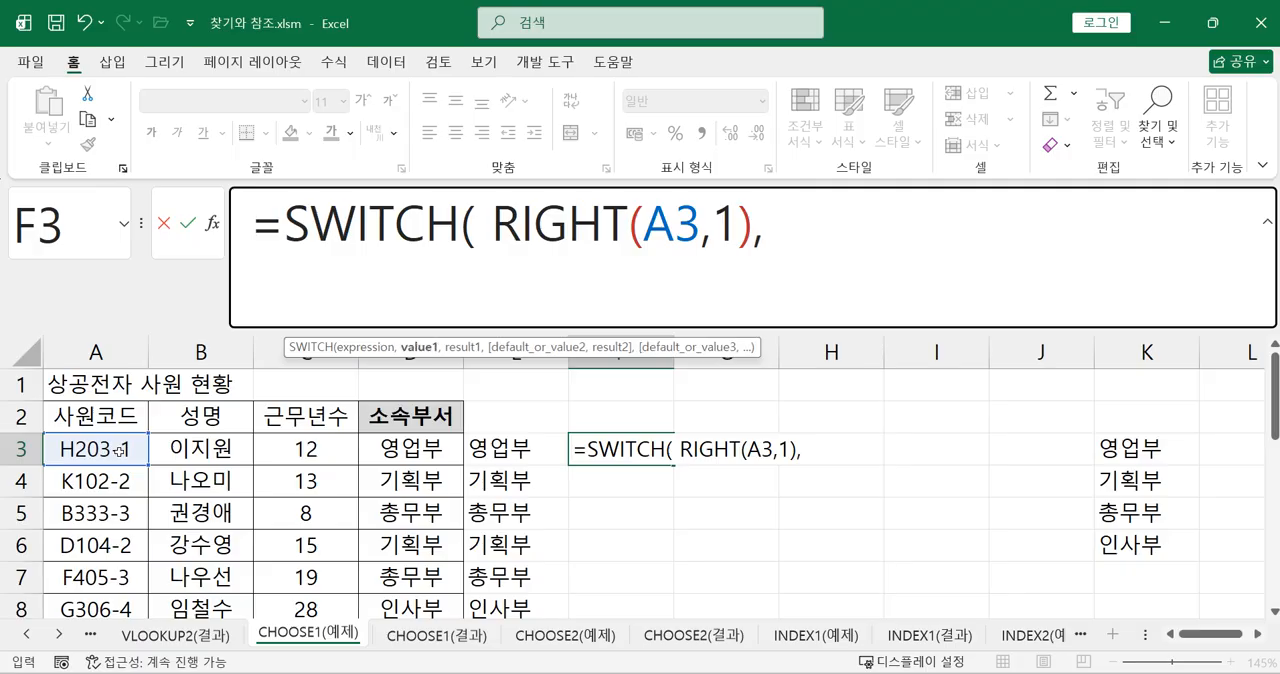
{"action": "type", "text": "\"1\","}
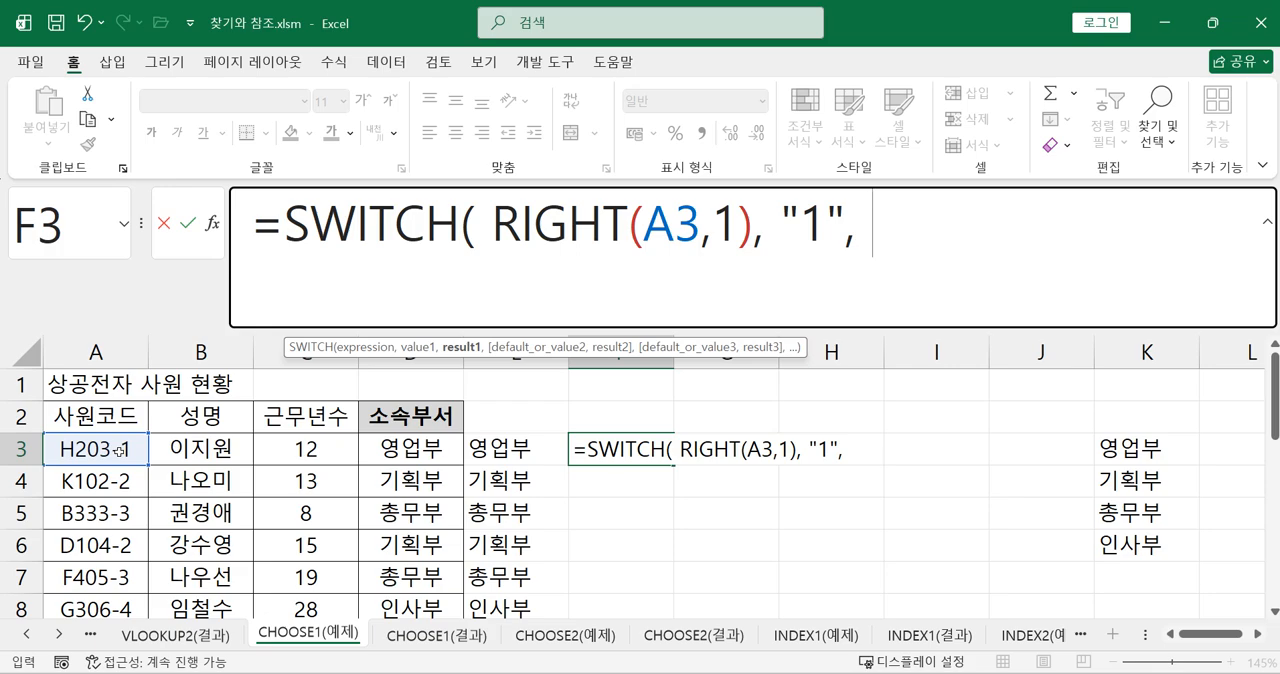
Add the value "1" with the result "영업부" to the SWITCH formula in F3
{"action": "type", "text": "\"du"}
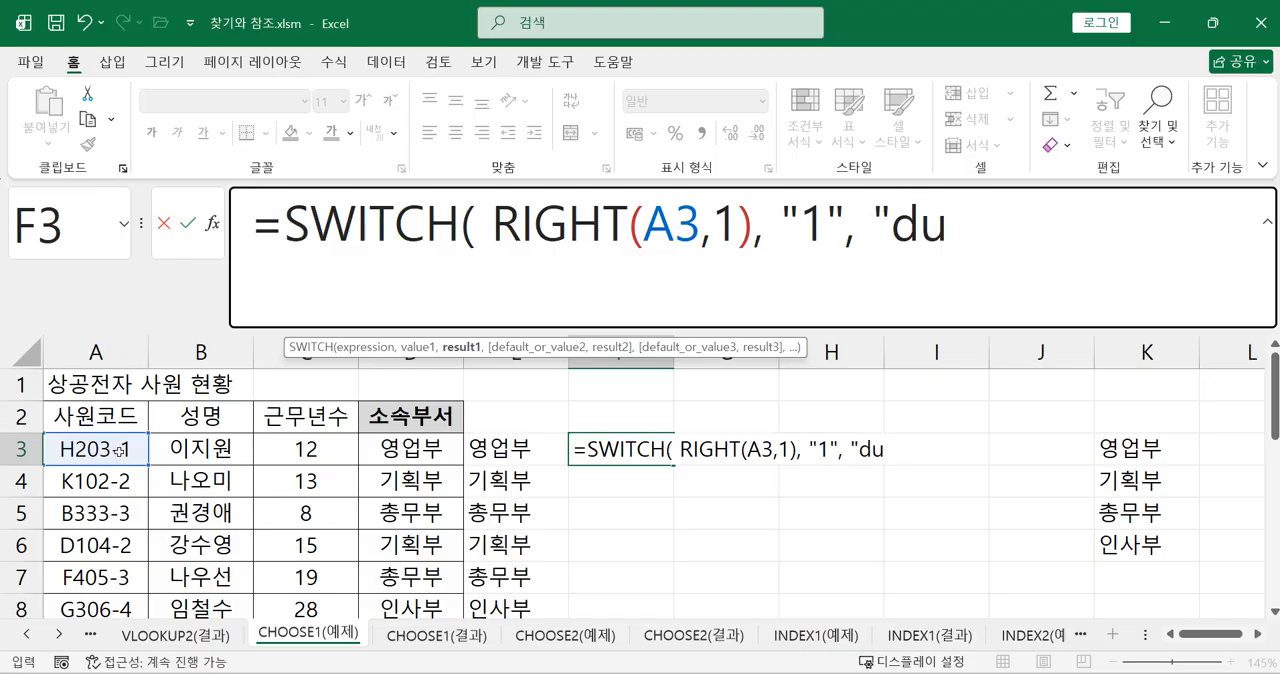
{"action": "key", "text": "BackSpace"}
{"action": "key", "text": "BackSpace"}
{"action": "key", "text": "Hangul"}
{"action": "type", "text": "영업"}
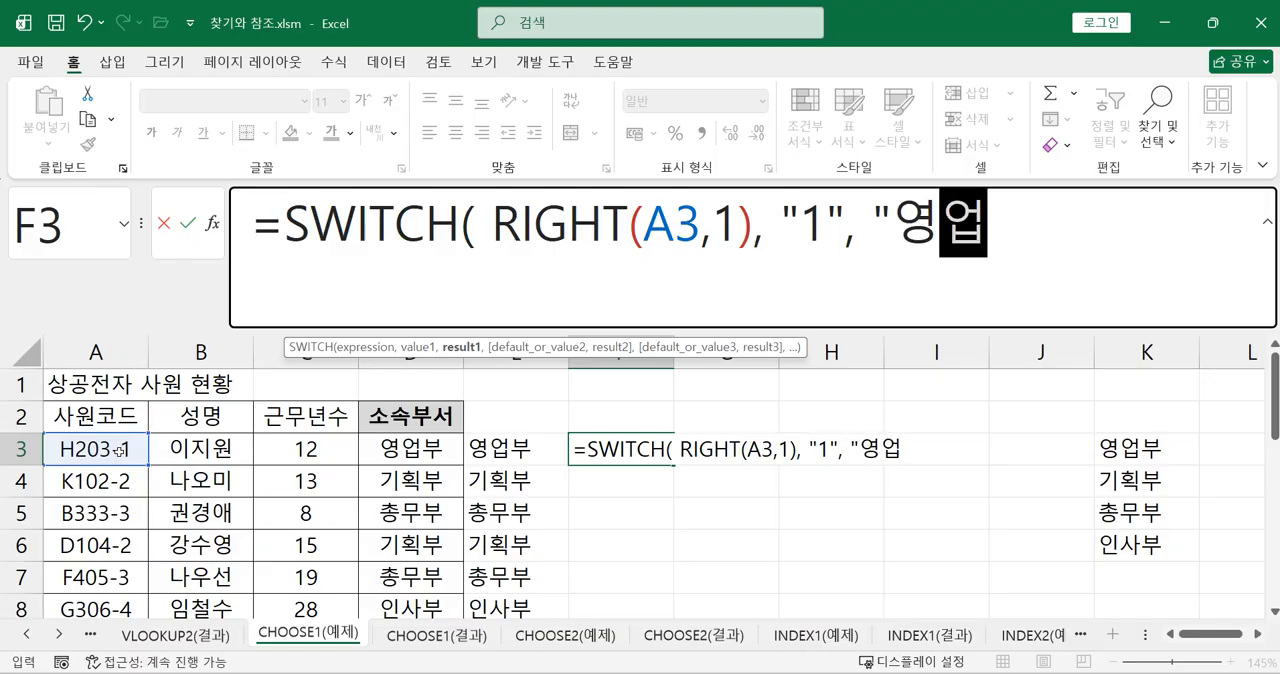
{"action": "type", "text": "부\","}
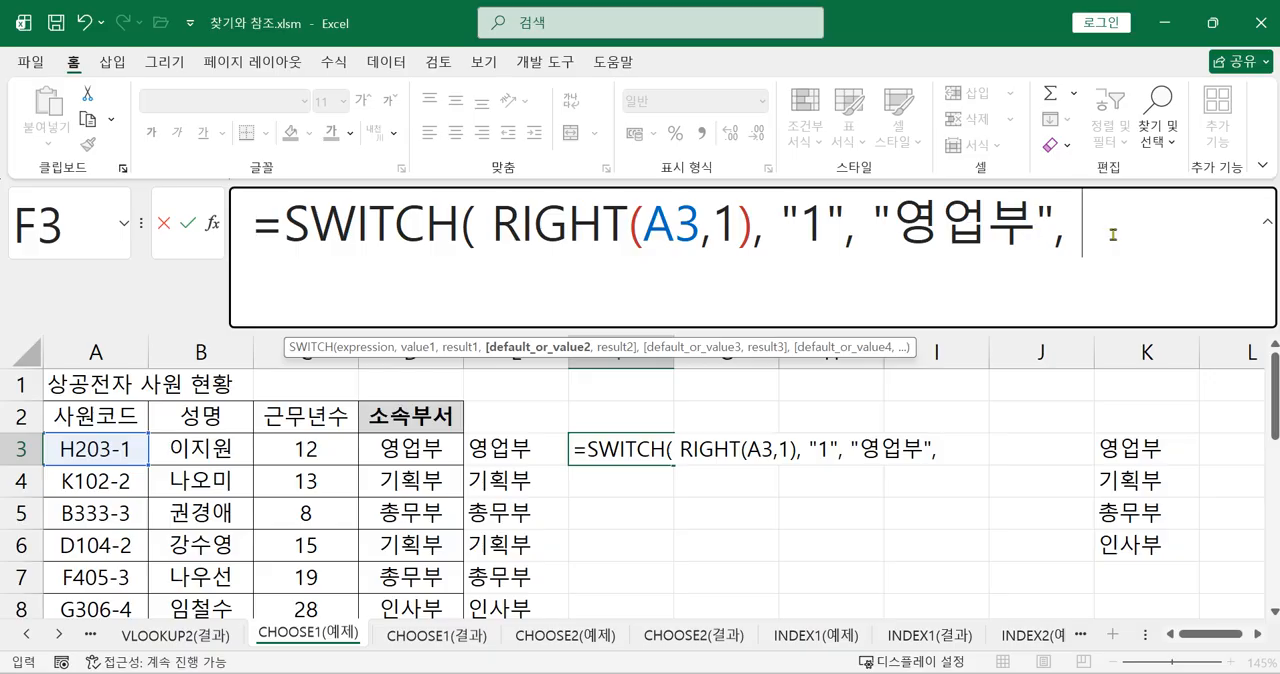
Add the value "2" with the result "기획부" to the SWITCH formula in F3
{"action": "type", "text": "\"2\", "}
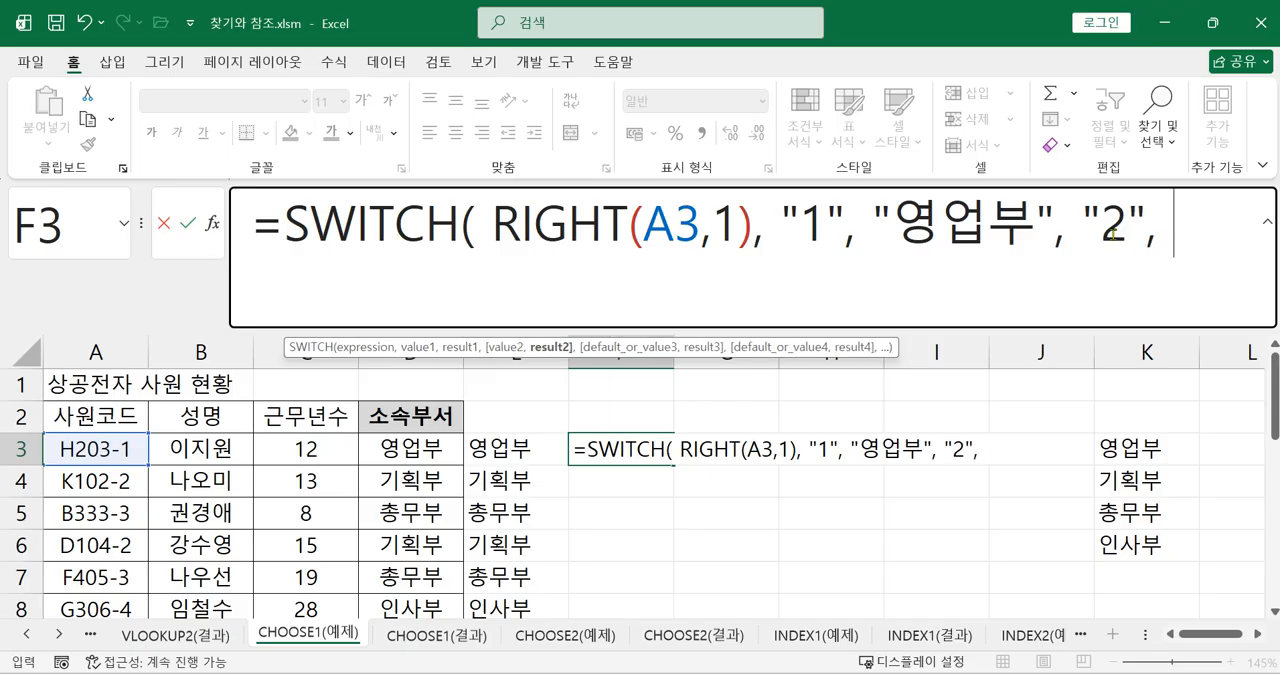
{"action": "type", "text": "기"}
{"action": "key", "text": "BackSpace"}
{"action": "key", "text": "BackSpace"}
{"action": "type", "text": "\"기회ㄱ부\","}
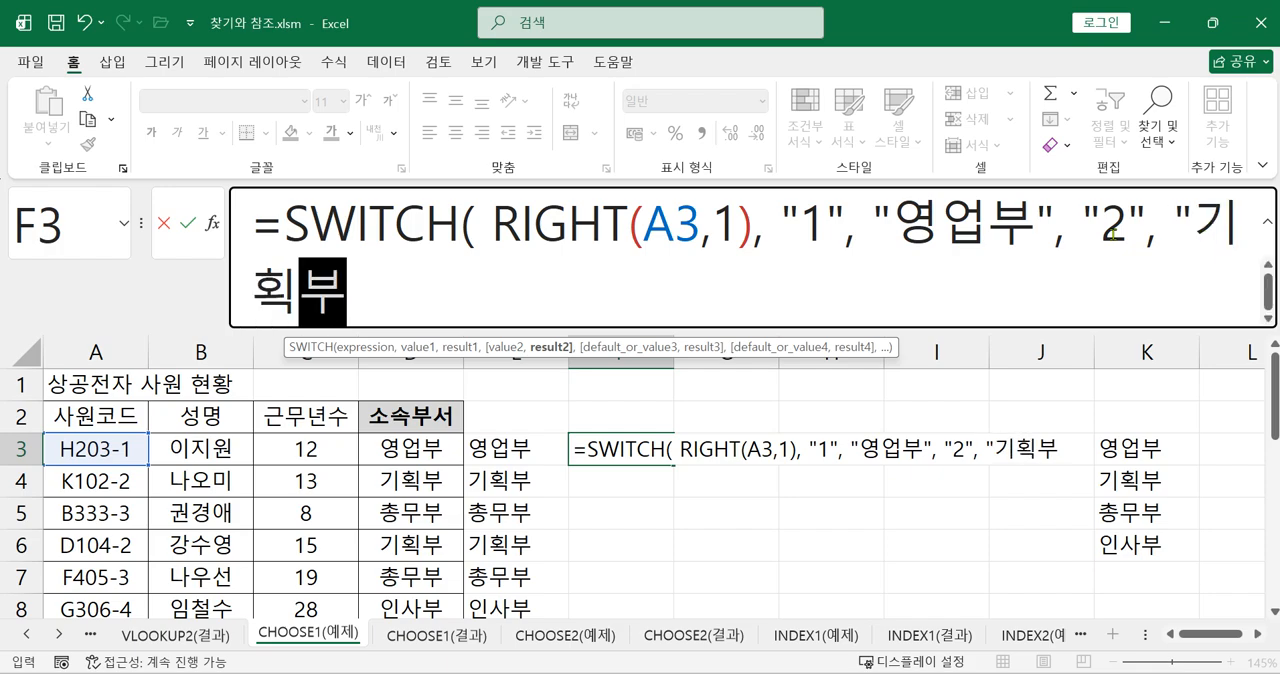
{"action": "type", "text": " \"3\","}
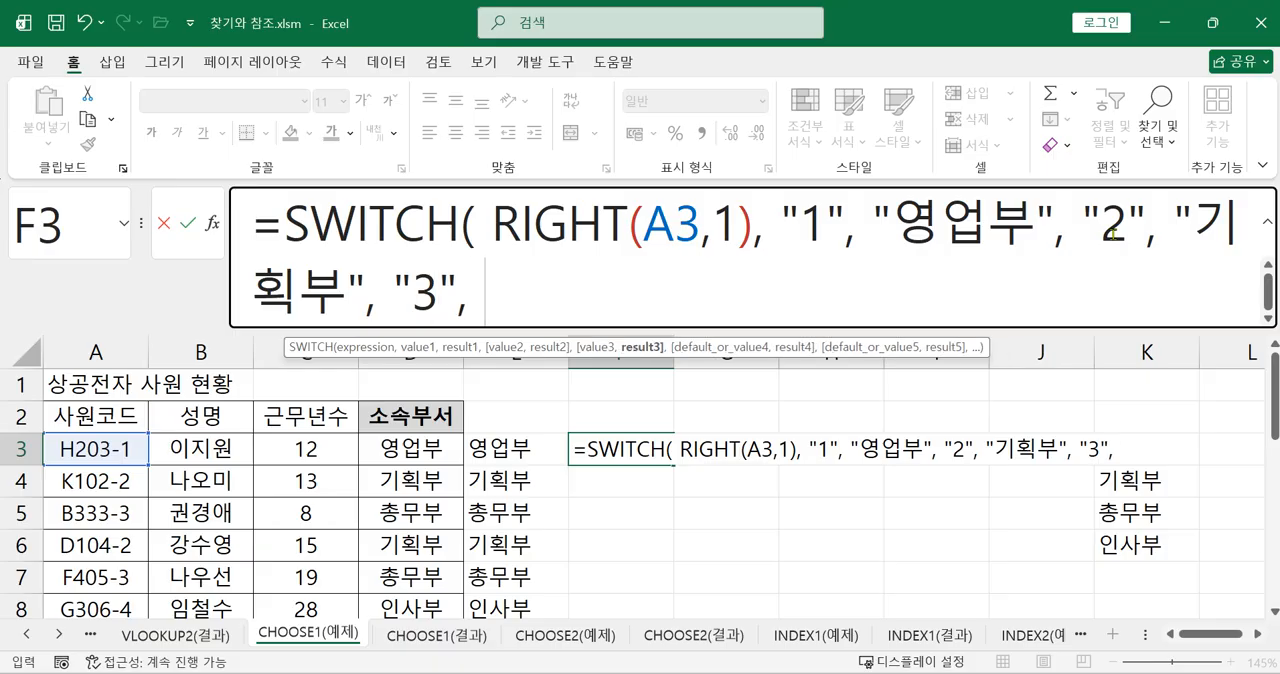
{"action": "type", "text": " \"총"}
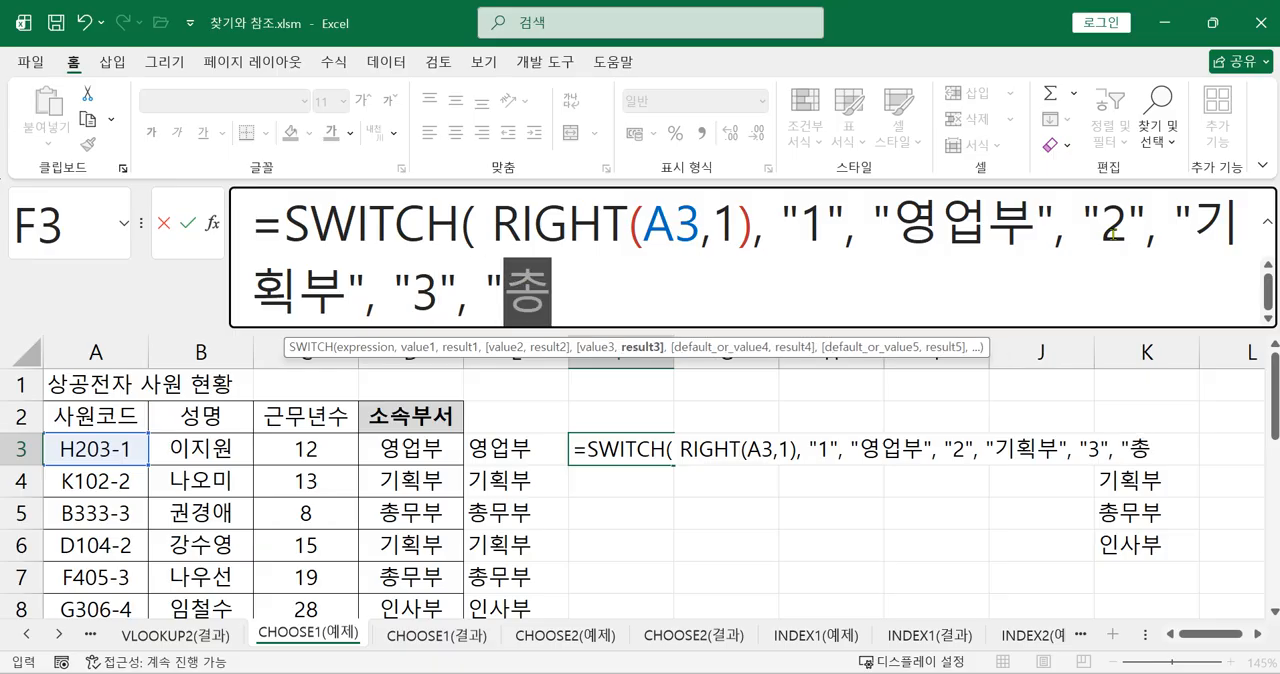
{"action": "type", "text": "무부\","}
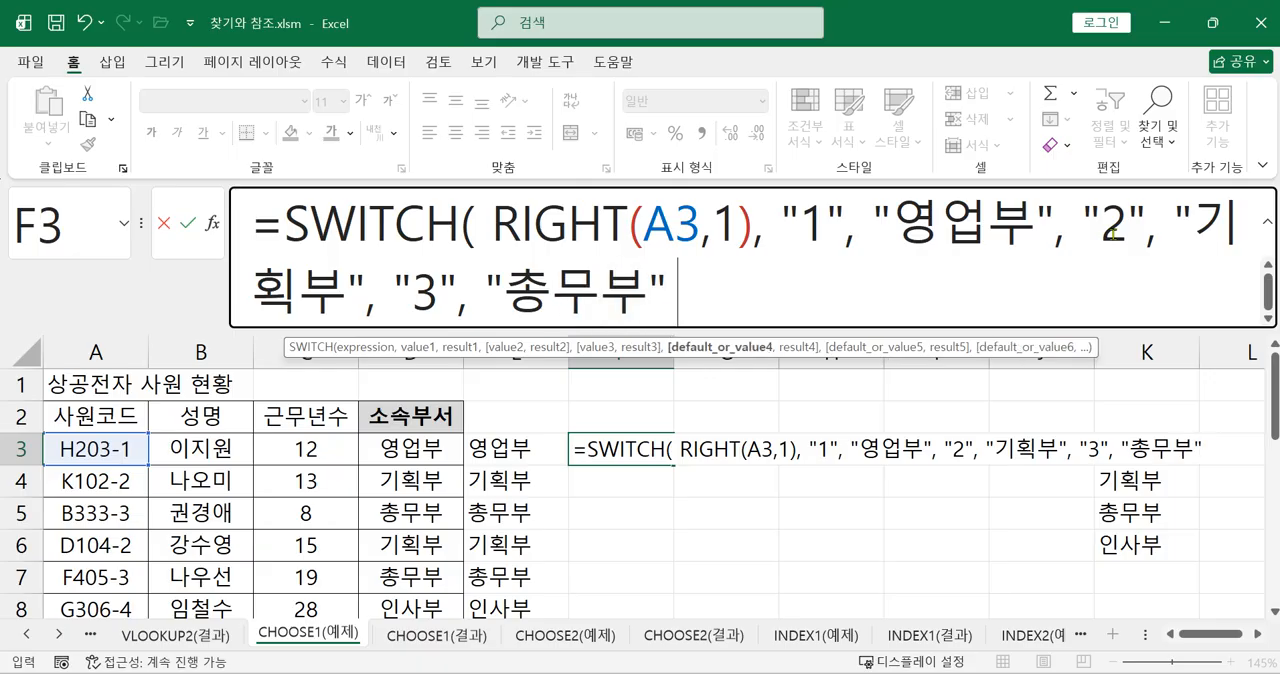
{"action": "type", "text": " 4"}
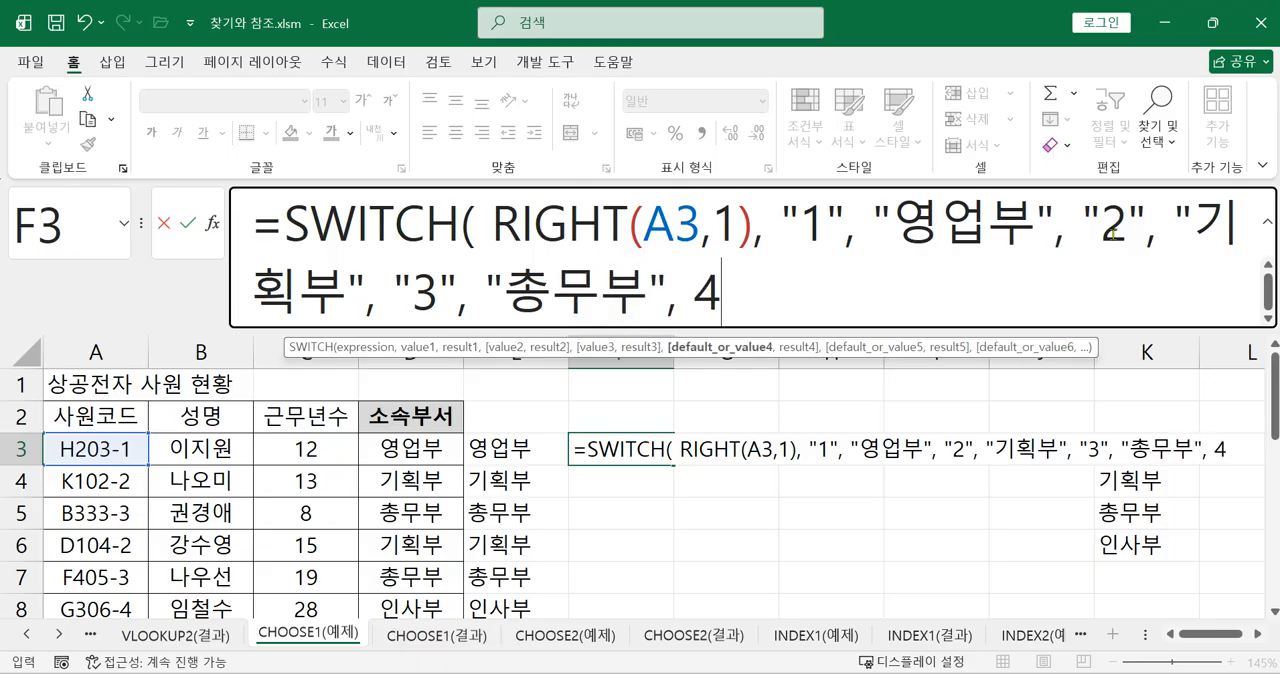
Add the value "4" with the result "인사부" to the SWITCH formula in F3 and close its parenthesis
{"action": "key", "text": "BackSpace"}
{"action": "type", "text": "\"4\", \"인사부"}
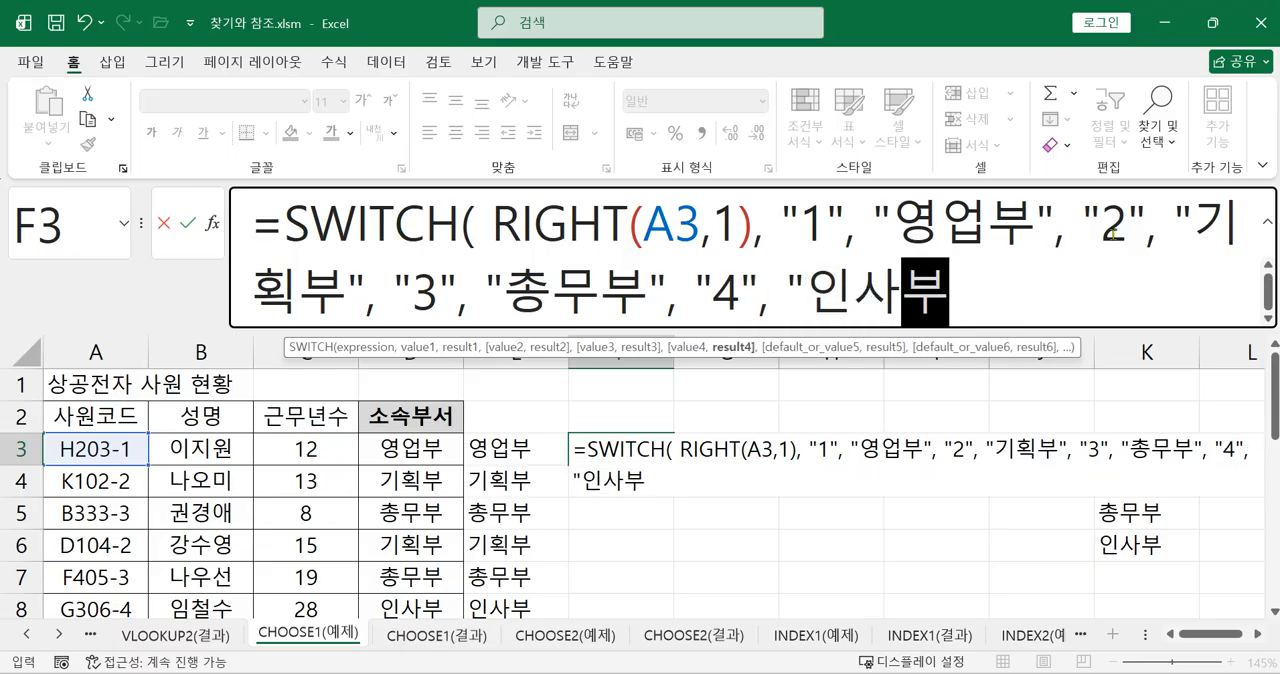
{"action": "type", "text": "\" )"}
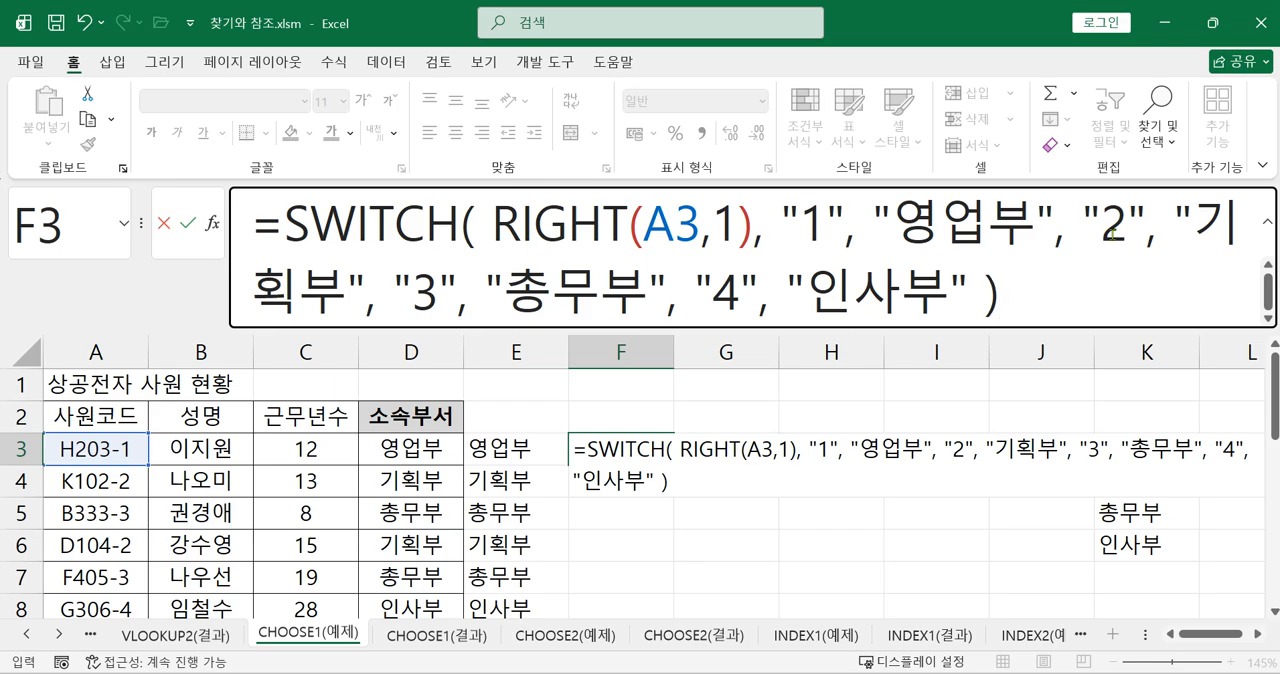
Examine the RIGHT expression and the value and result pairs in the SWITCH formula in F3
{"action": "left_click_drag", "start_coordinate": [784, 214], "coordinate": [845, 218]}
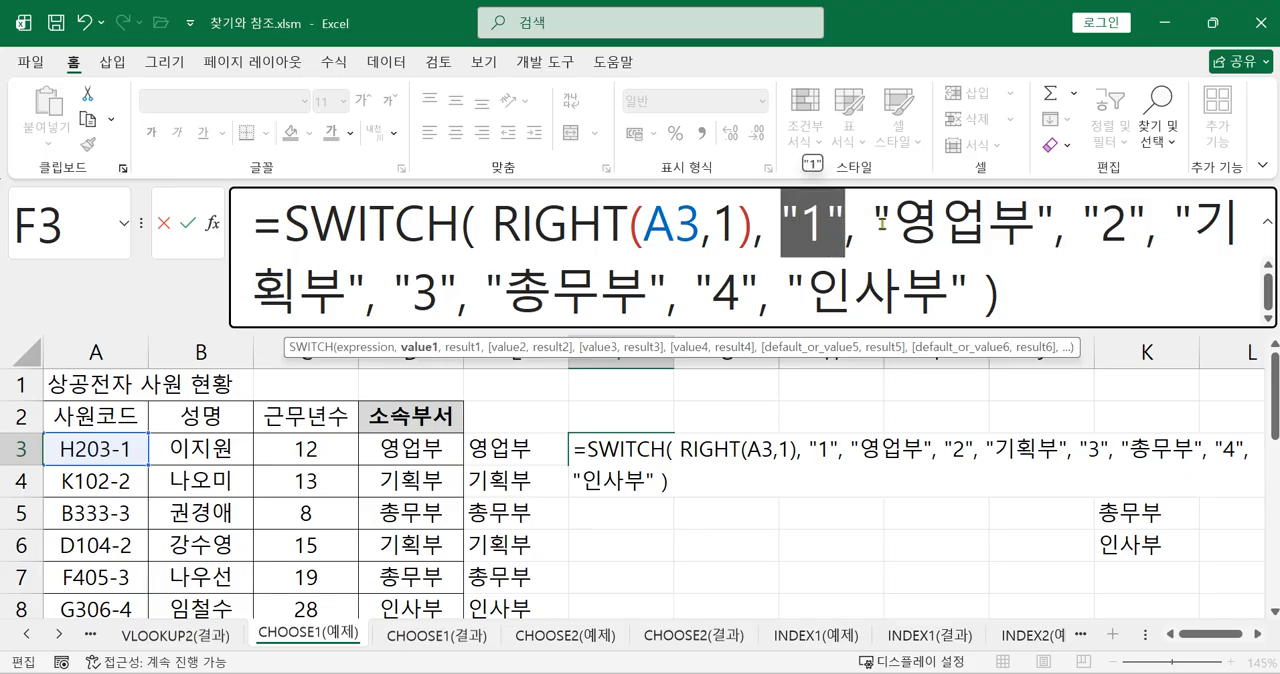
{"action": "left_click_drag", "start_coordinate": [536, 224], "coordinate": [676, 224]}
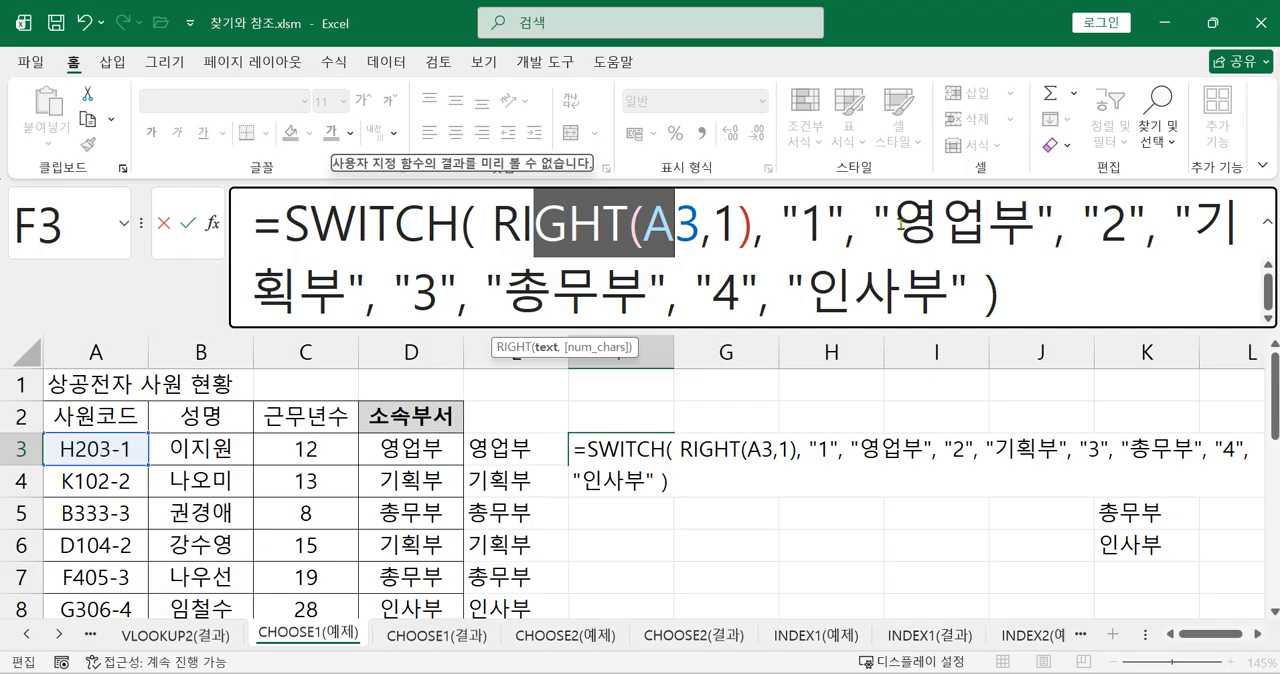
{"action": "left_click", "coordinate": [780, 224]}
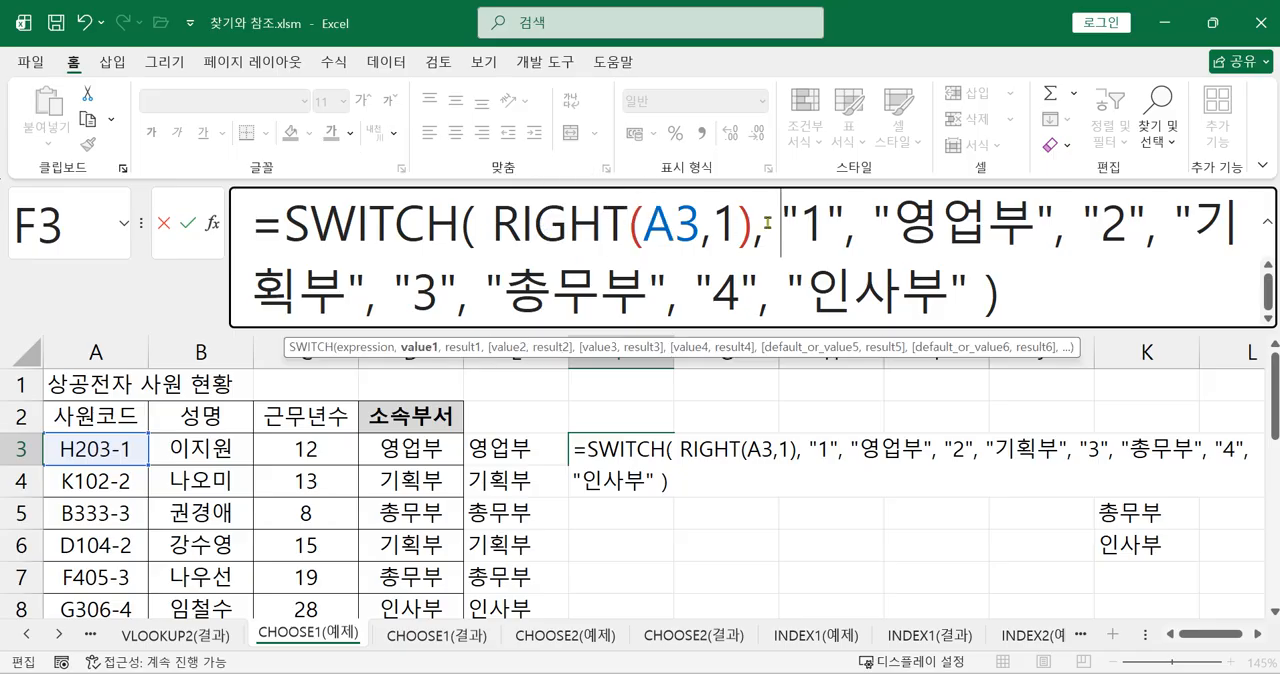
{"action": "left_click_drag", "start_coordinate": [781, 224], "coordinate": [846, 218]}
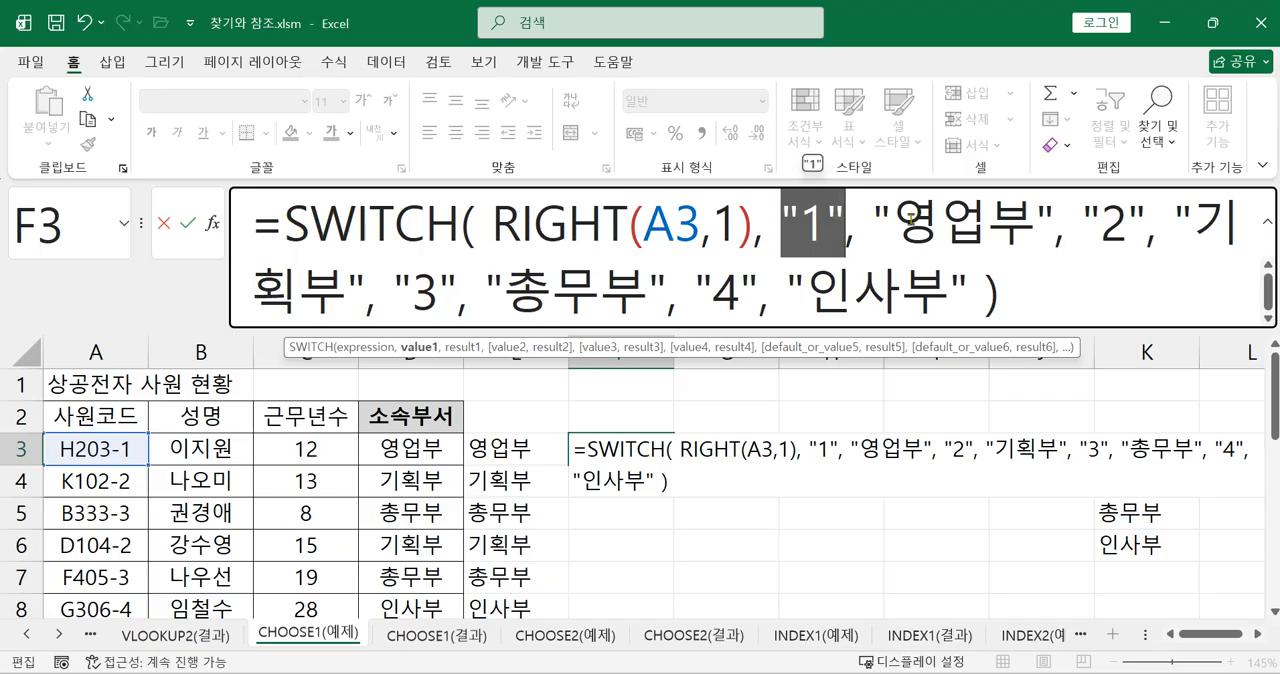
{"action": "left_click_drag", "start_coordinate": [874, 215], "coordinate": [1127, 222]}
{"action": "left_click", "coordinate": [1021, 296]}
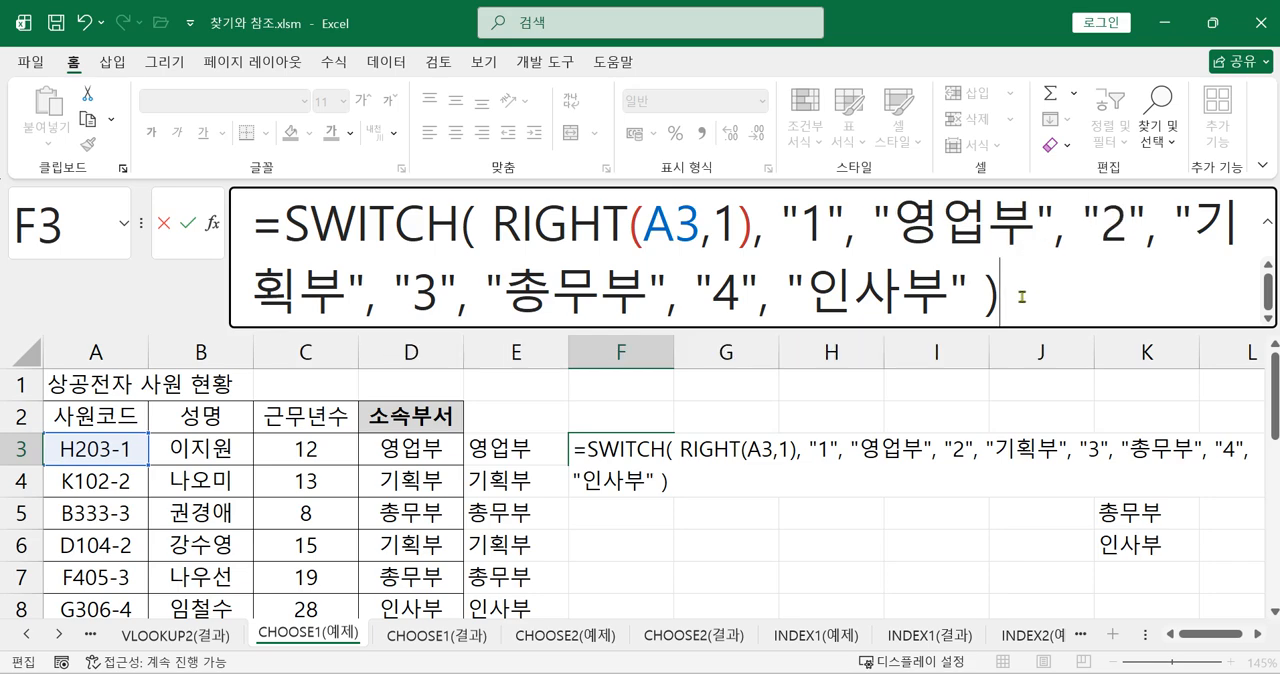
Confirm the SWITCH formula in F3 and fill it down to F11
{"action": "key", "text": "Return"}
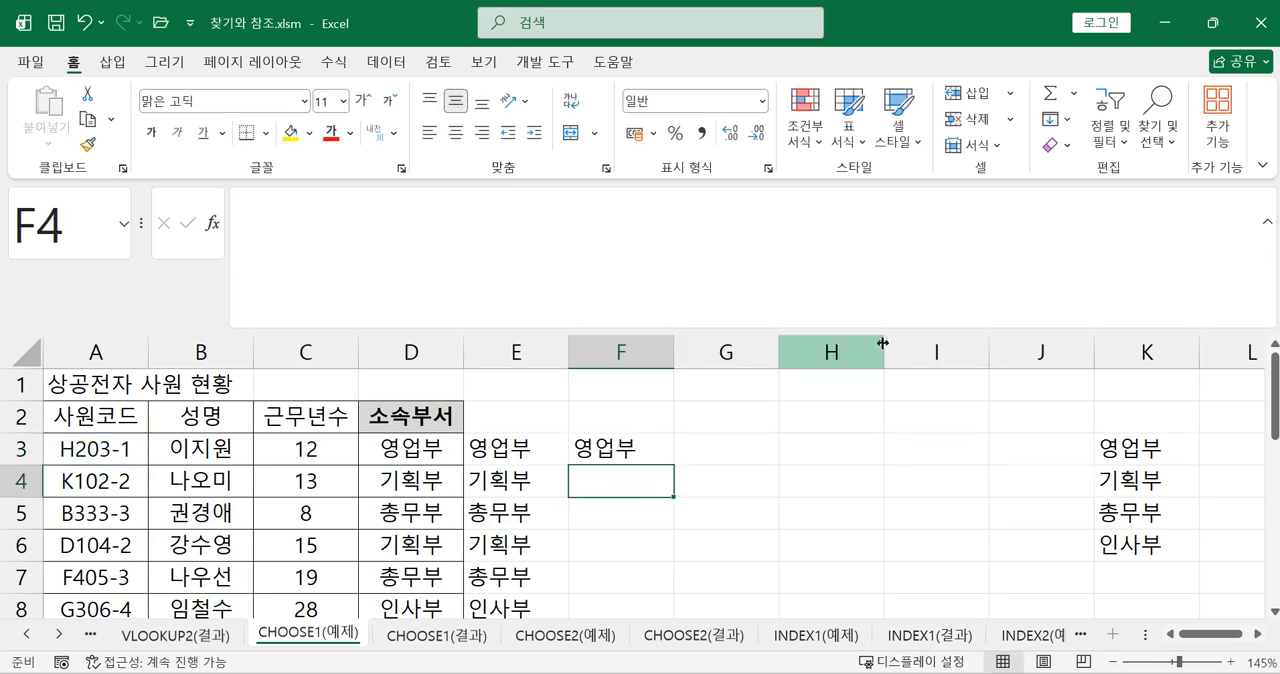
{"action": "left_click", "coordinate": [636, 446]}
{"action": "left_click_drag", "start_coordinate": [673, 467], "coordinate": [595, 590]}
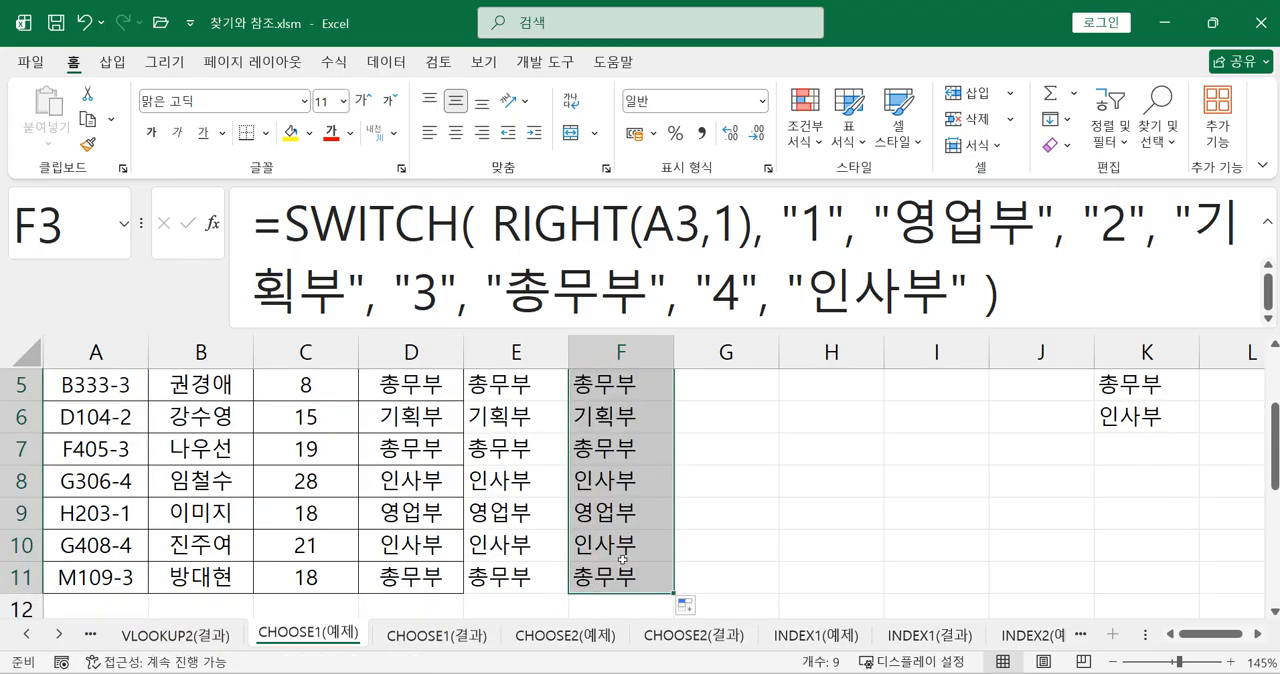
{"action": "scroll", "coordinate": [621, 565], "scroll_direction": "up", "scroll_amount": 2}
Compare the value "1" in the SWITCH formula of F3 with the RIGHT argument in the CHOOSE formula of E3
{"action": "left_click", "coordinate": [621, 456]}
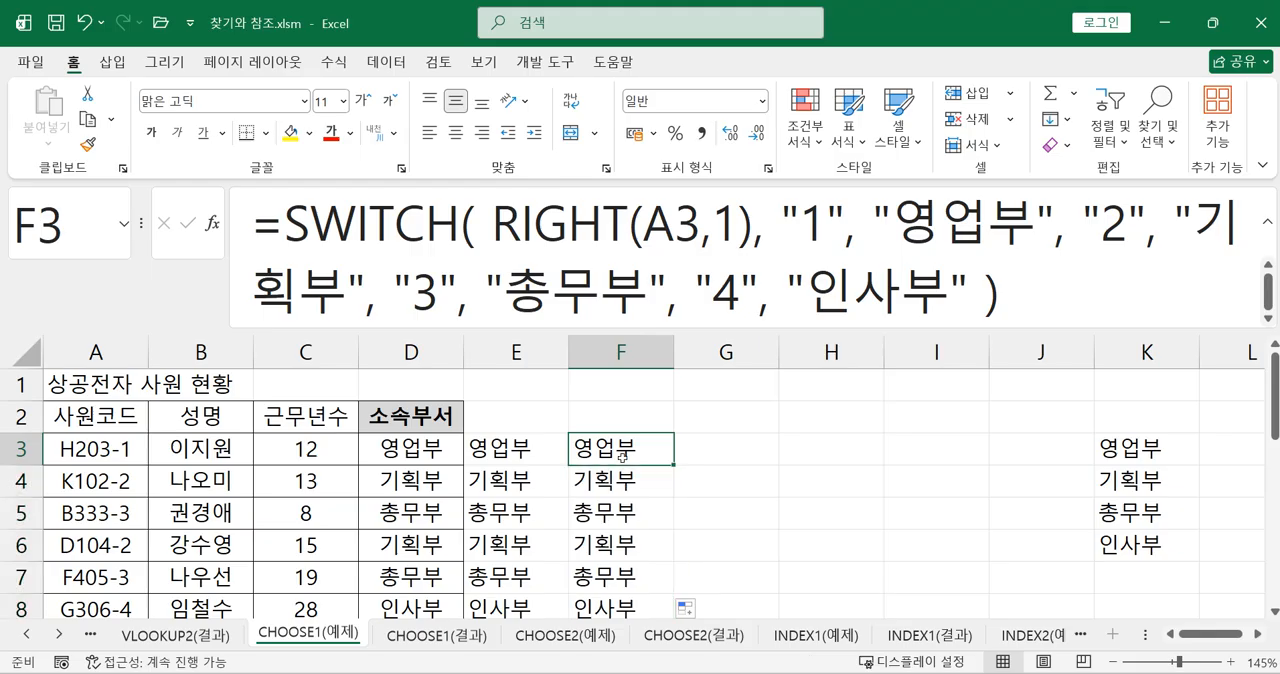
{"action": "double_click", "coordinate": [814, 230]}
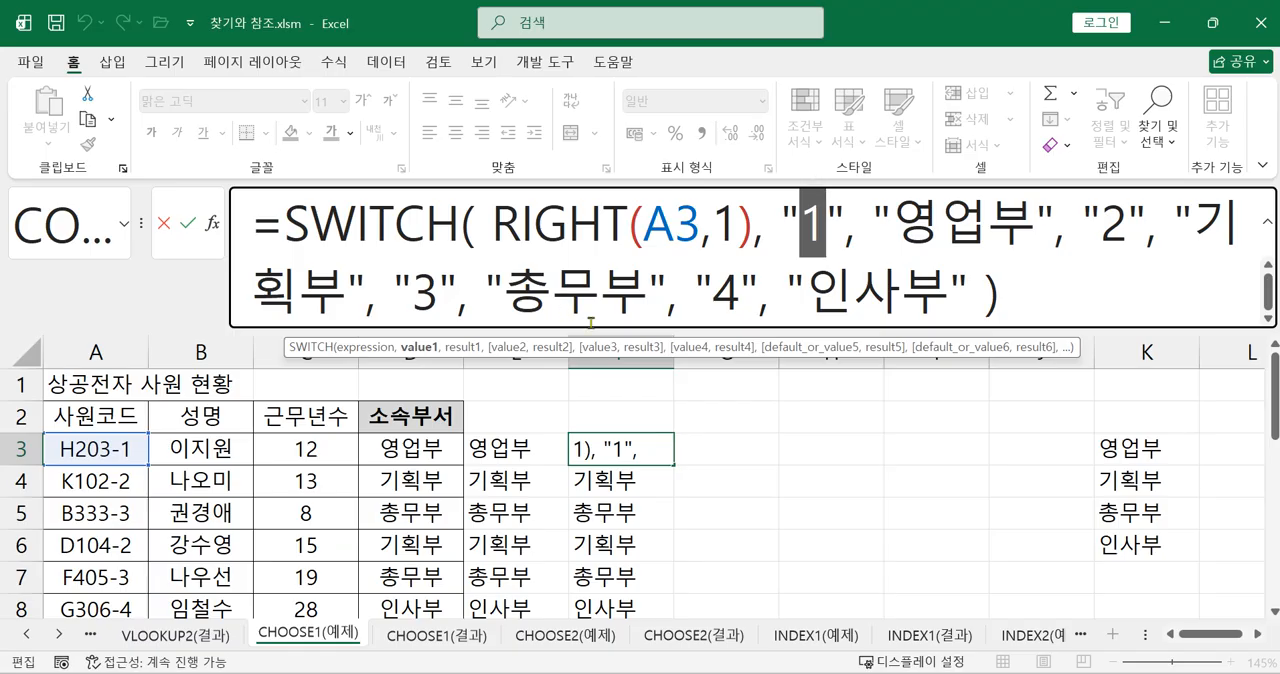
{"action": "key", "text": "Return"}
{"action": "left_click", "coordinate": [491, 446]}
{"action": "left_click_drag", "start_coordinate": [578, 228], "coordinate": [657, 230]}
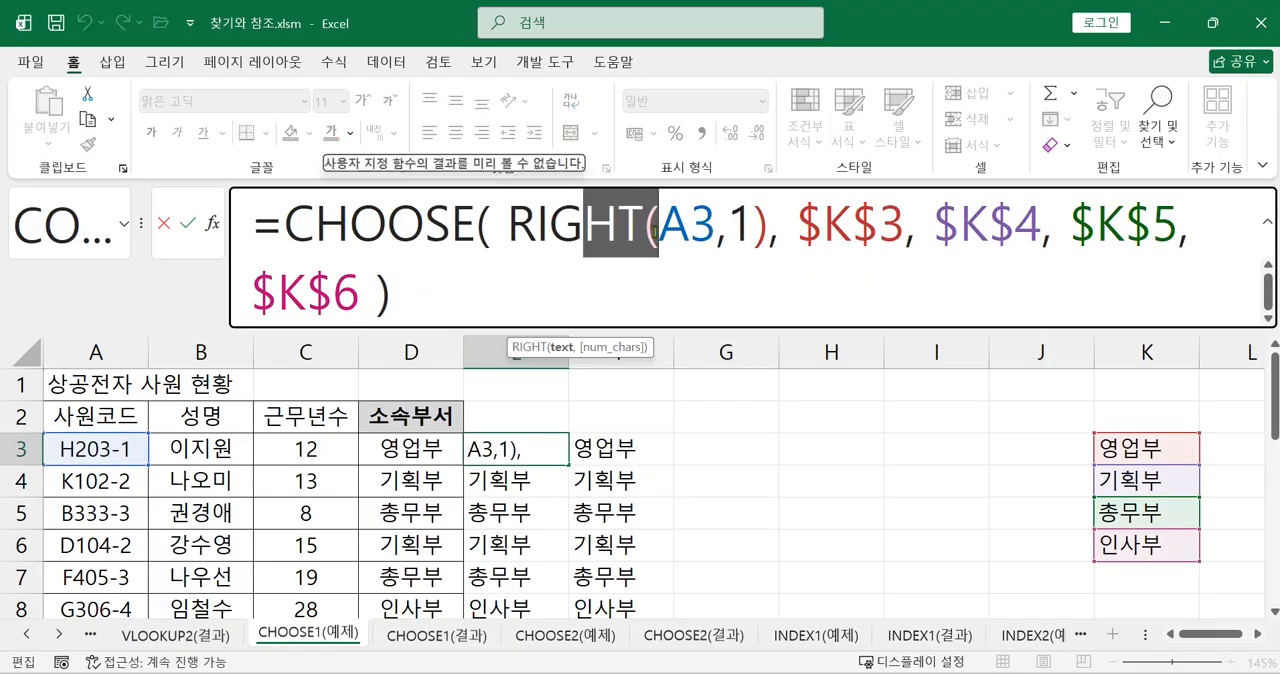
{"action": "key", "text": "Return"}
Examine the quoted values "1" and "2" in the SWITCH formula of F3
{"action": "left_click", "coordinate": [626, 457]}
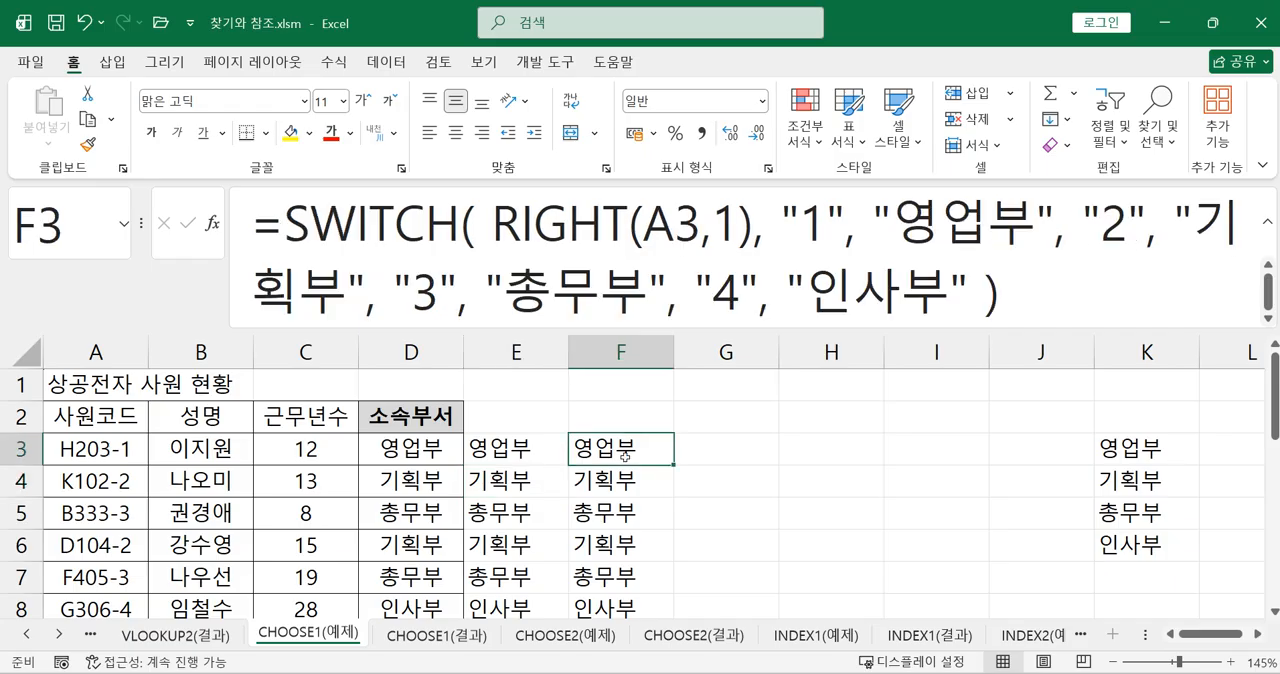
{"action": "double_click", "coordinate": [811, 218]}
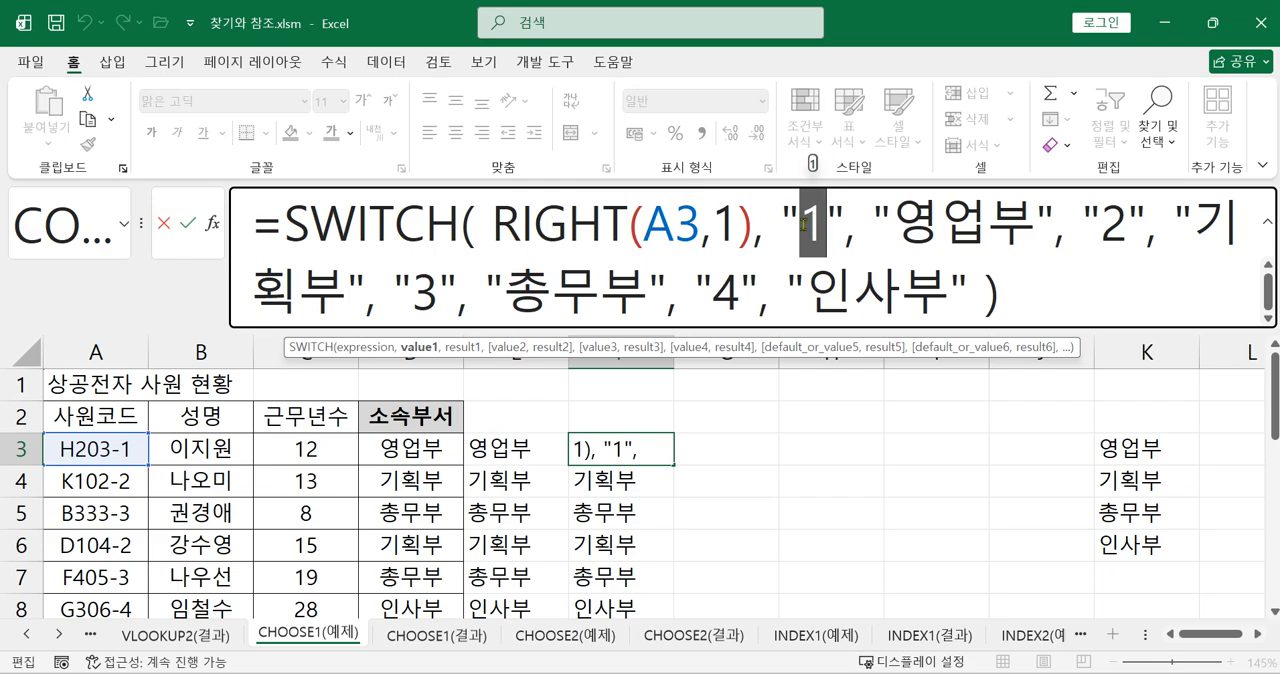
{"action": "left_click", "coordinate": [806, 224]}
{"action": "double_click", "coordinate": [805, 224]}
{"action": "left_click", "coordinate": [1119, 228]}
{"action": "double_click", "coordinate": [1119, 228]}
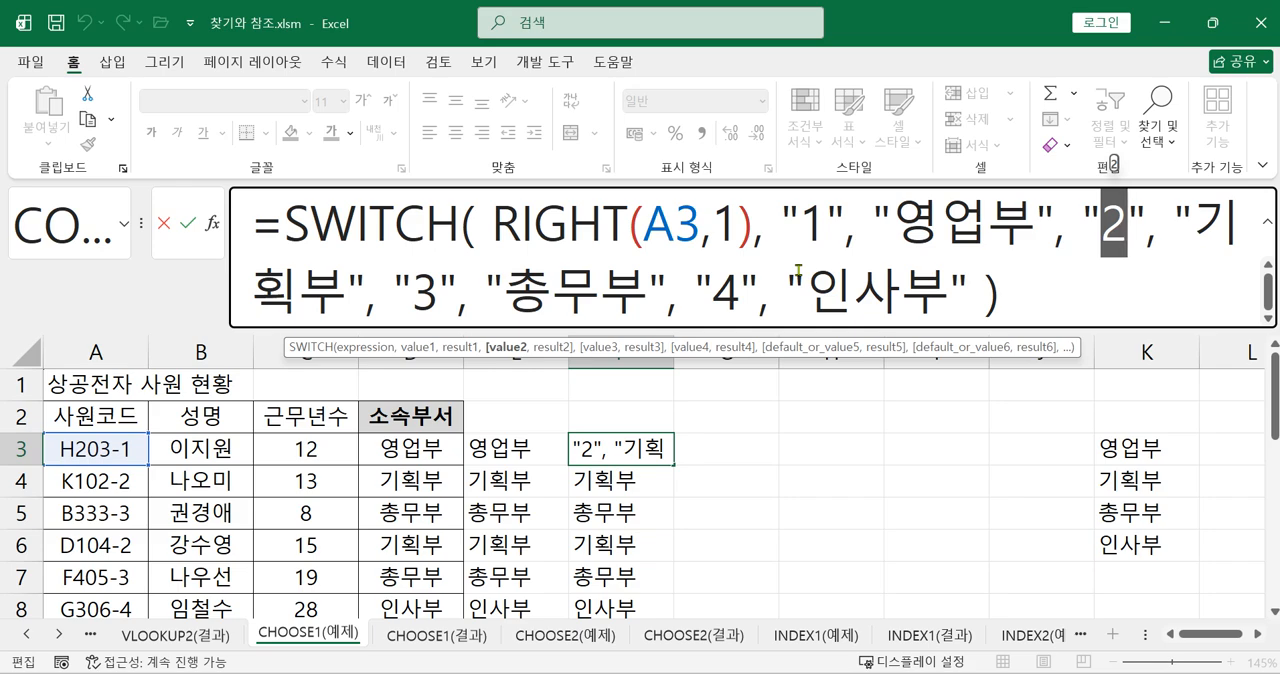
{"action": "key", "text": "Return"}
Move the SWITCH formula from F3 to E2 and widen column E
{"action": "left_click", "coordinate": [620, 442]}
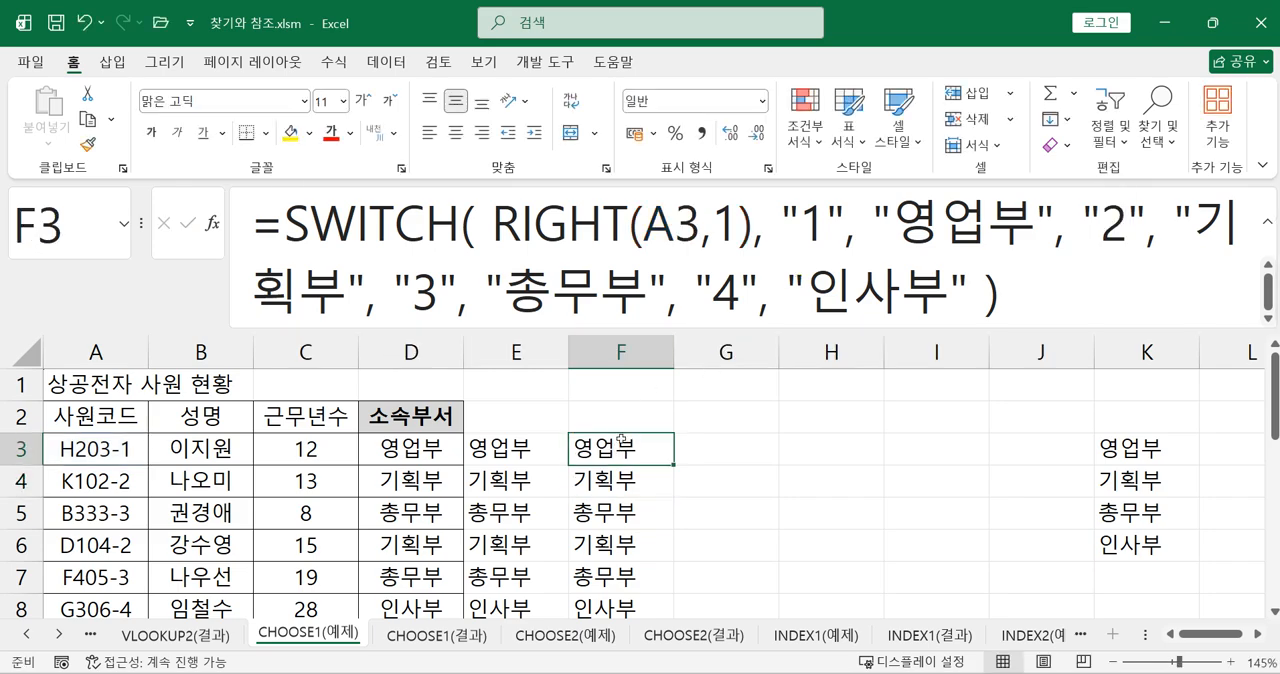
{"action": "left_click_drag", "start_coordinate": [617, 431], "coordinate": [512, 399]}
{"action": "double_click", "coordinate": [568, 357]}
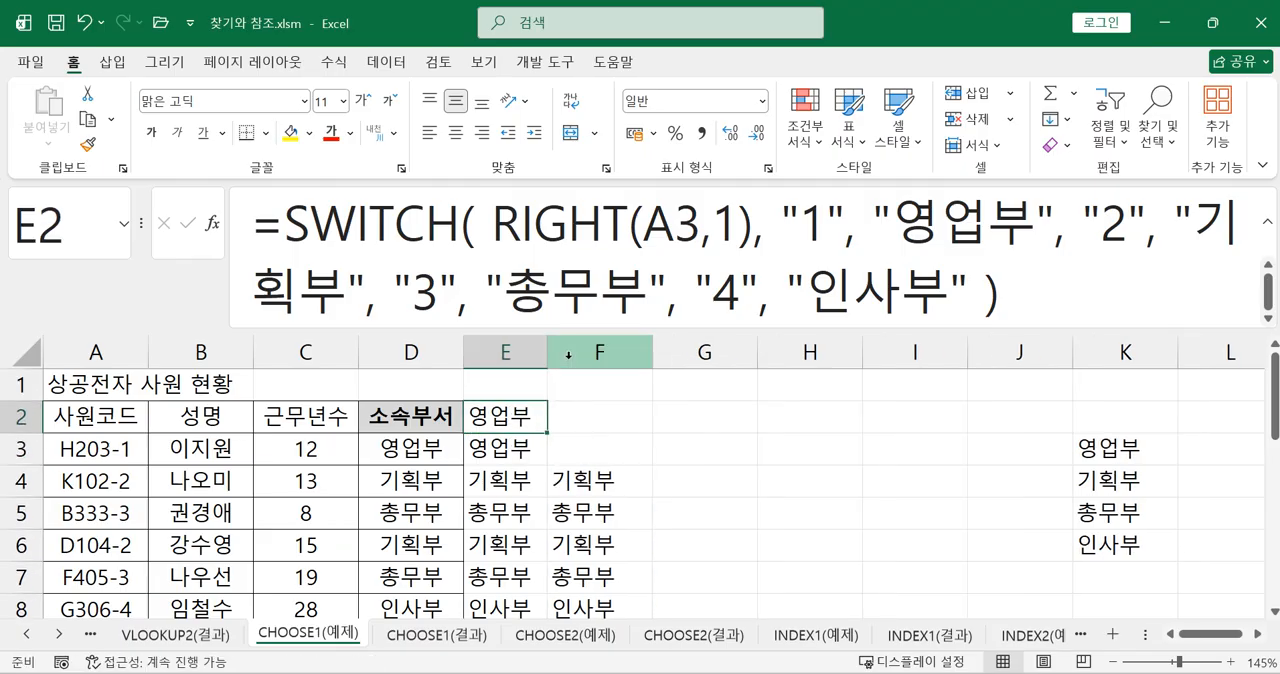
{"action": "left_click_drag", "start_coordinate": [546, 351], "coordinate": [798, 351]}
Show the formulas in the sheet's cells and widen column E to fit the whole SWITCH formula in E2
{"action": "left_click", "coordinate": [333, 61]}
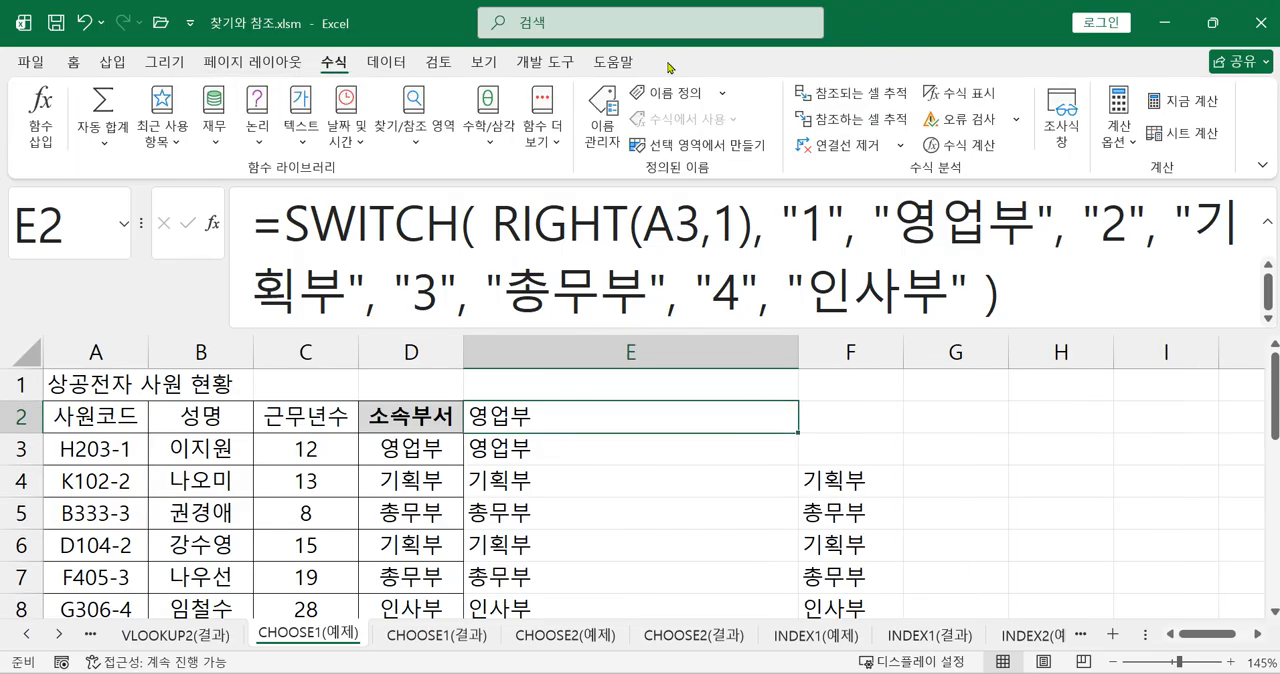
{"action": "left_click", "coordinate": [940, 97]}
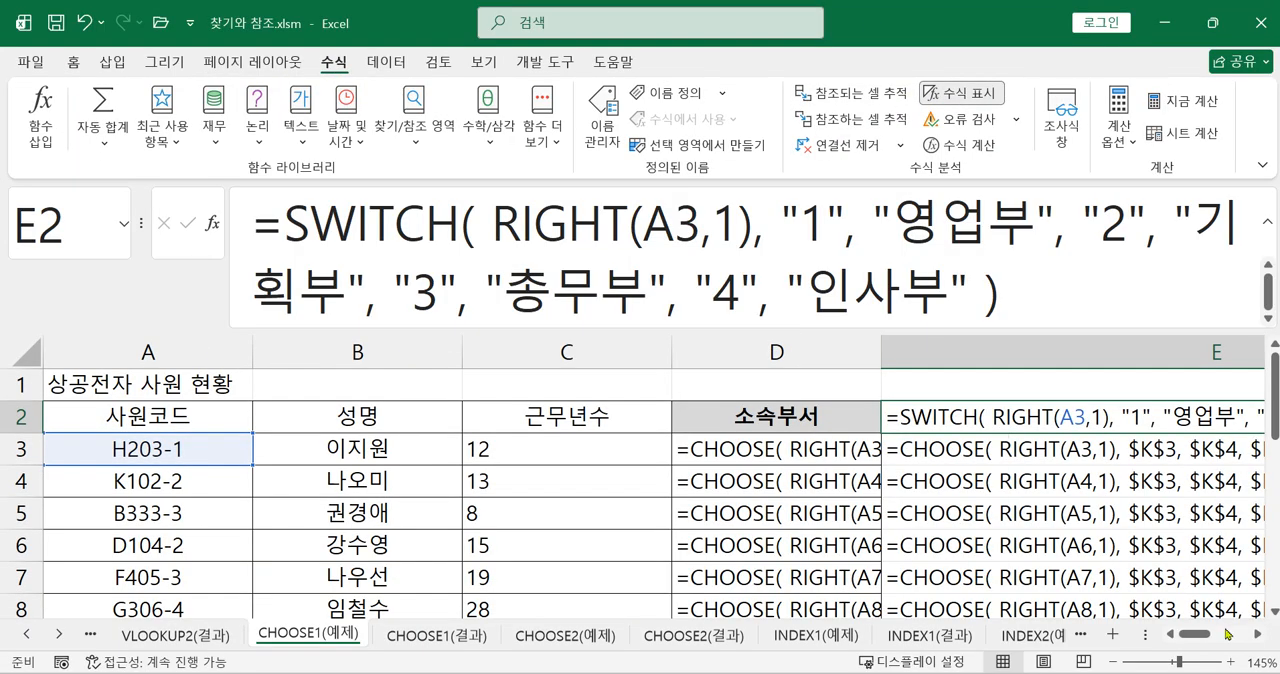
{"action": "left_click", "coordinate": [1258, 634]}
{"action": "left_click", "coordinate": [1258, 634]}
{"action": "left_click", "coordinate": [1258, 634]}
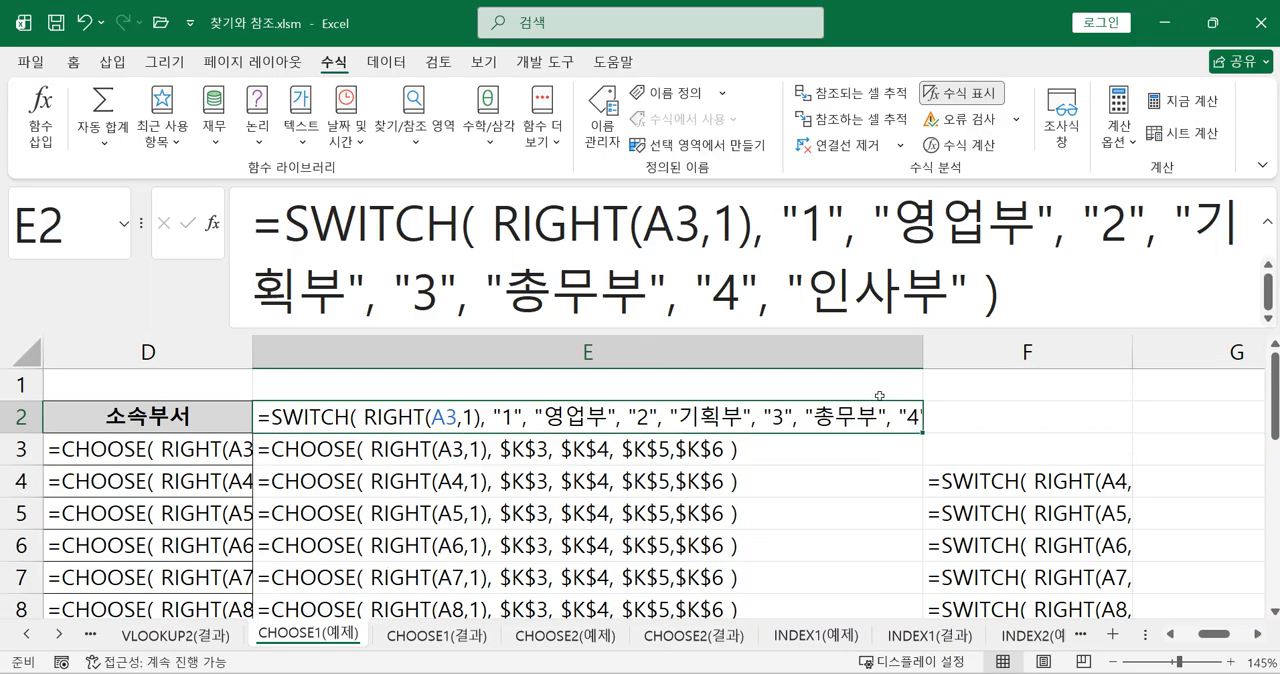
{"action": "double_click", "coordinate": [922, 356]}
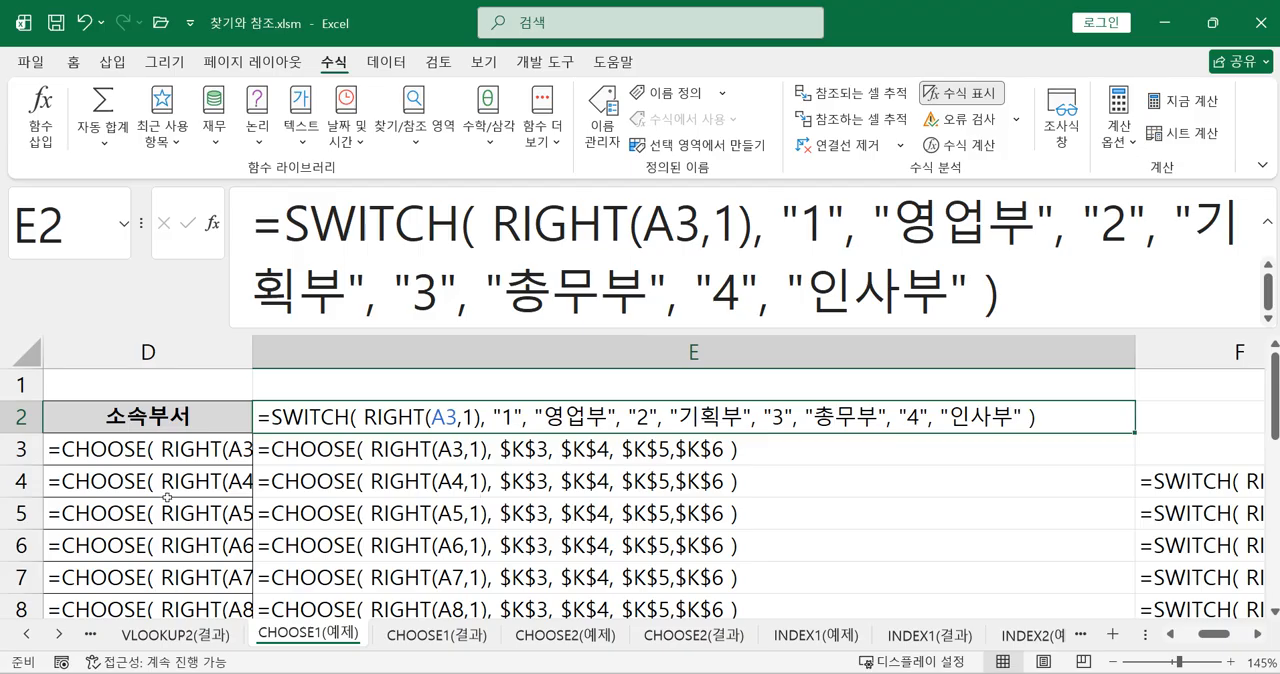
Move the CHOOSE formula from D3 to E1, above the SWITCH formula
{"action": "left_click", "coordinate": [186, 454]}
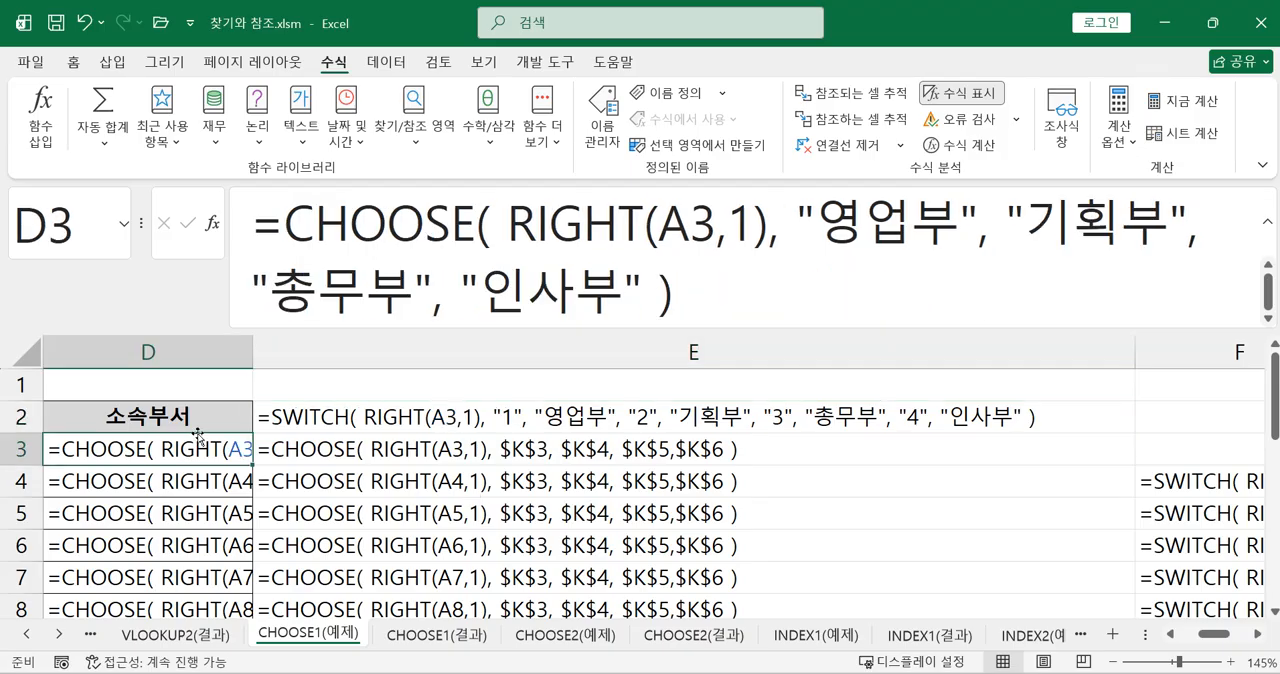
{"action": "left_click_drag", "start_coordinate": [197, 436], "coordinate": [280, 388]}
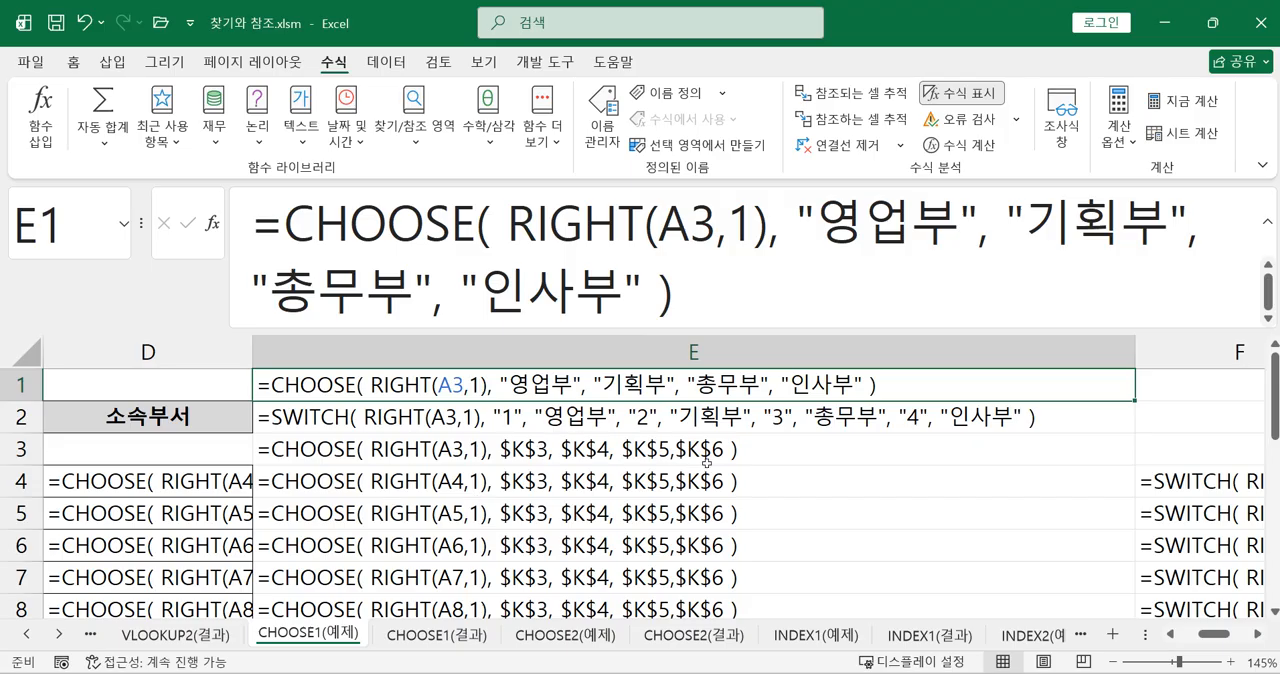
{"action": "scroll", "coordinate": [780, 468], "scroll_direction": "up", "scroll_amount": 1}
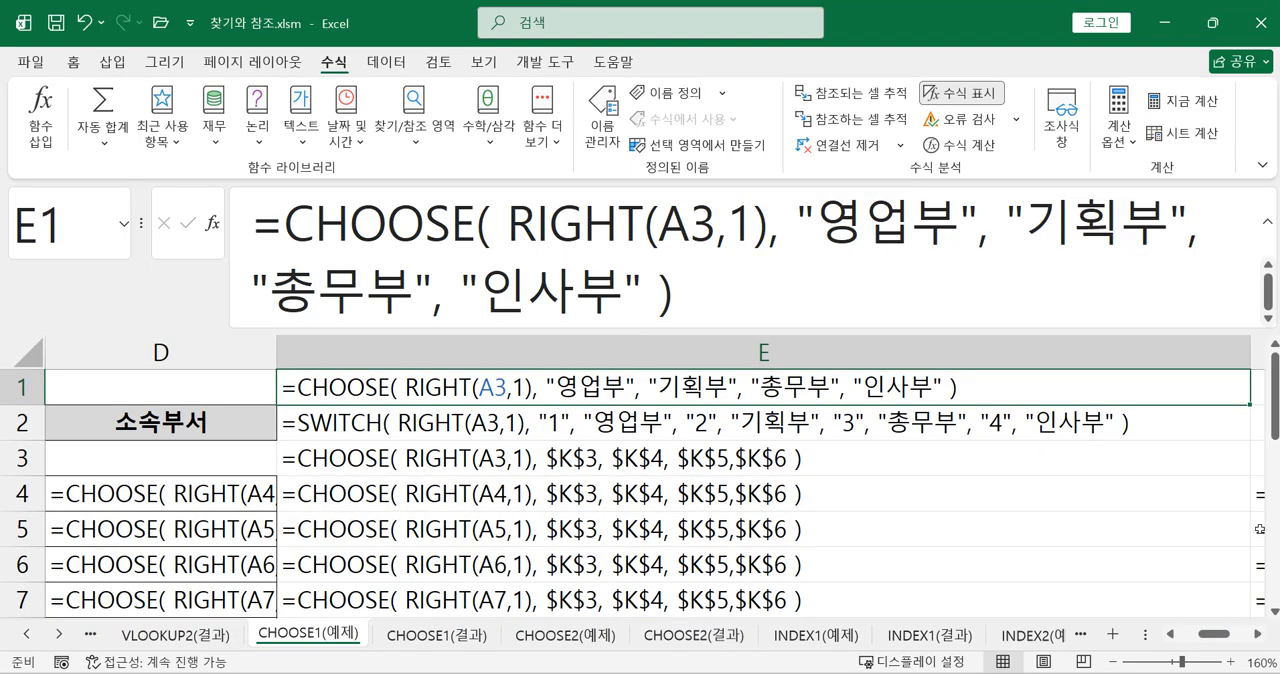
{"action": "left_click", "coordinate": [1258, 634]}
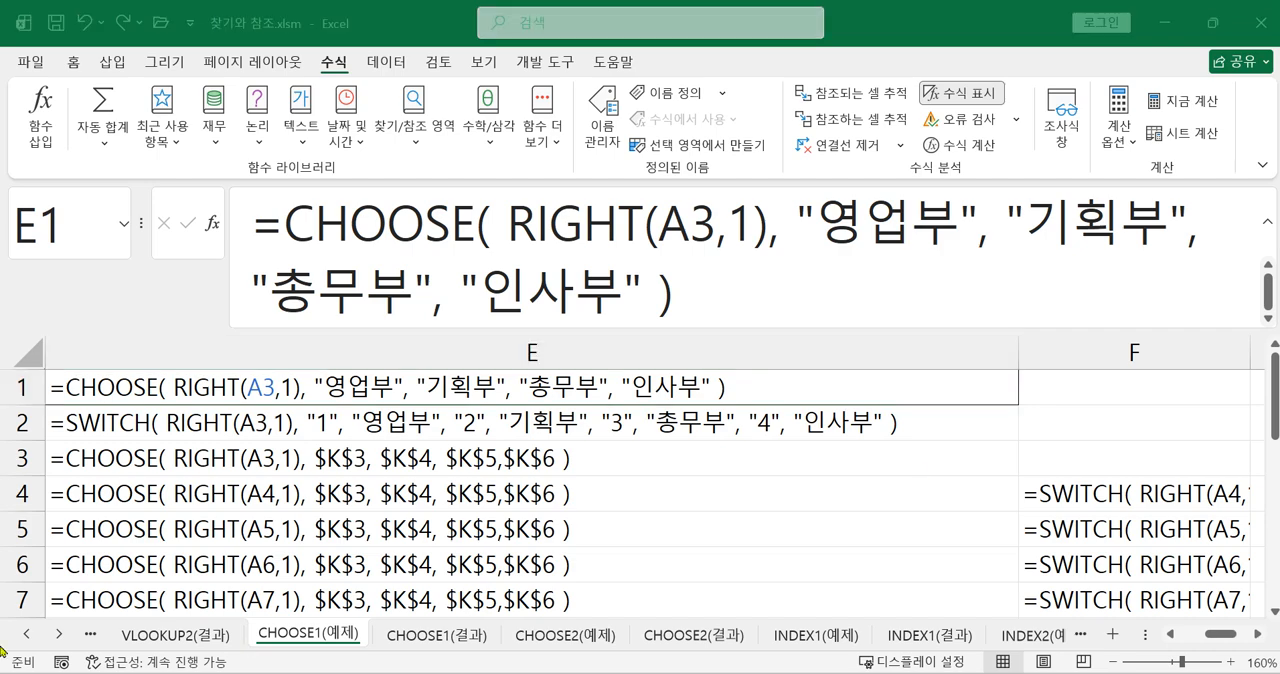
Switch the sheet back from showing formulas to showing their results
{"action": "left_click", "coordinate": [947, 97]}
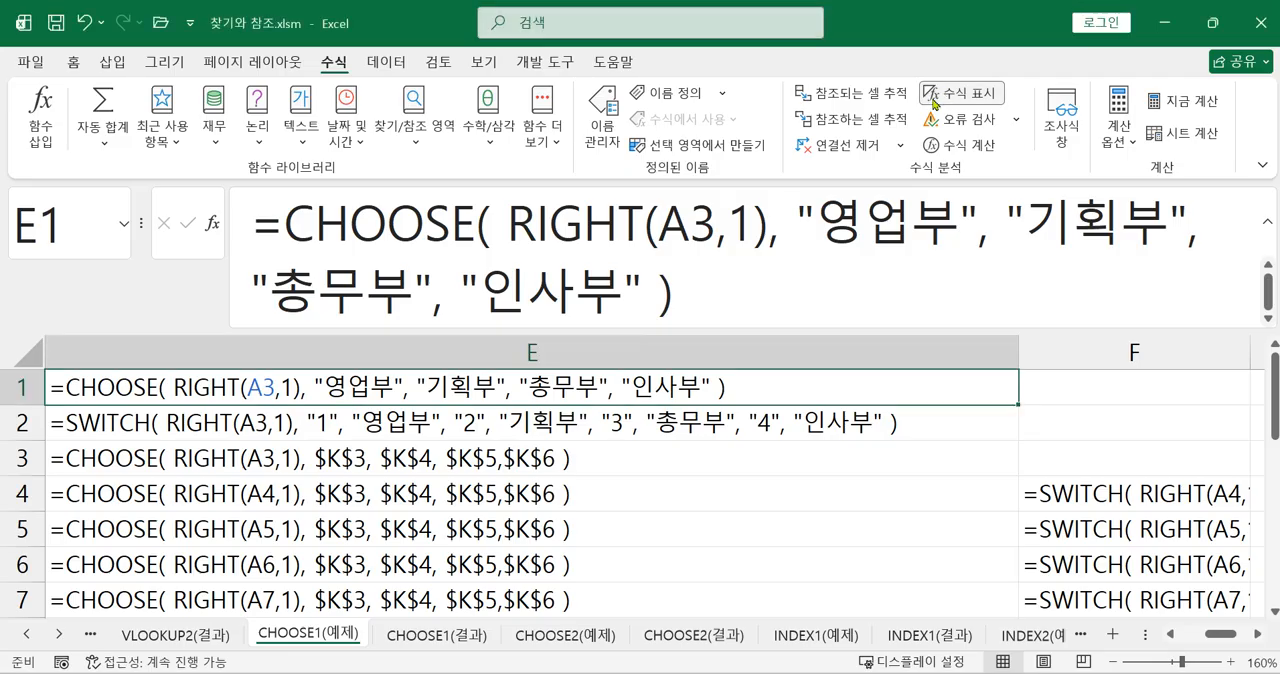
{"action": "left_click", "coordinate": [940, 98]}
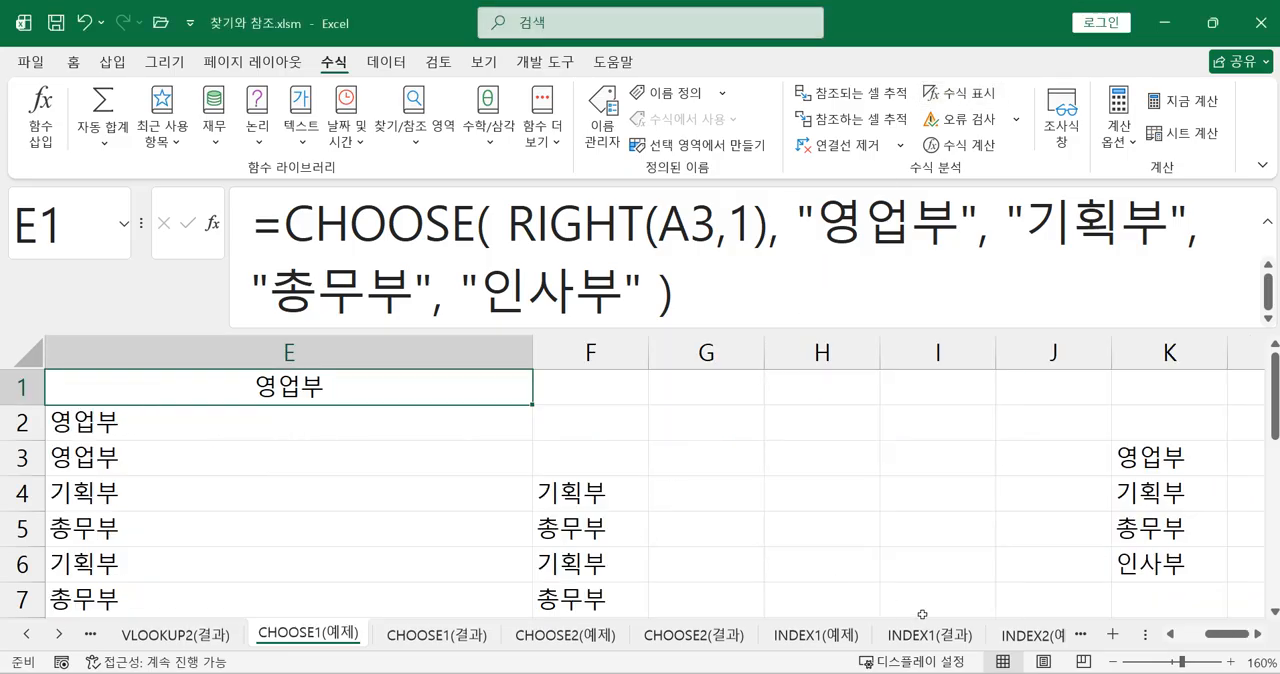
{"action": "left_click_drag", "start_coordinate": [1248, 634], "coordinate": [1200, 634]}
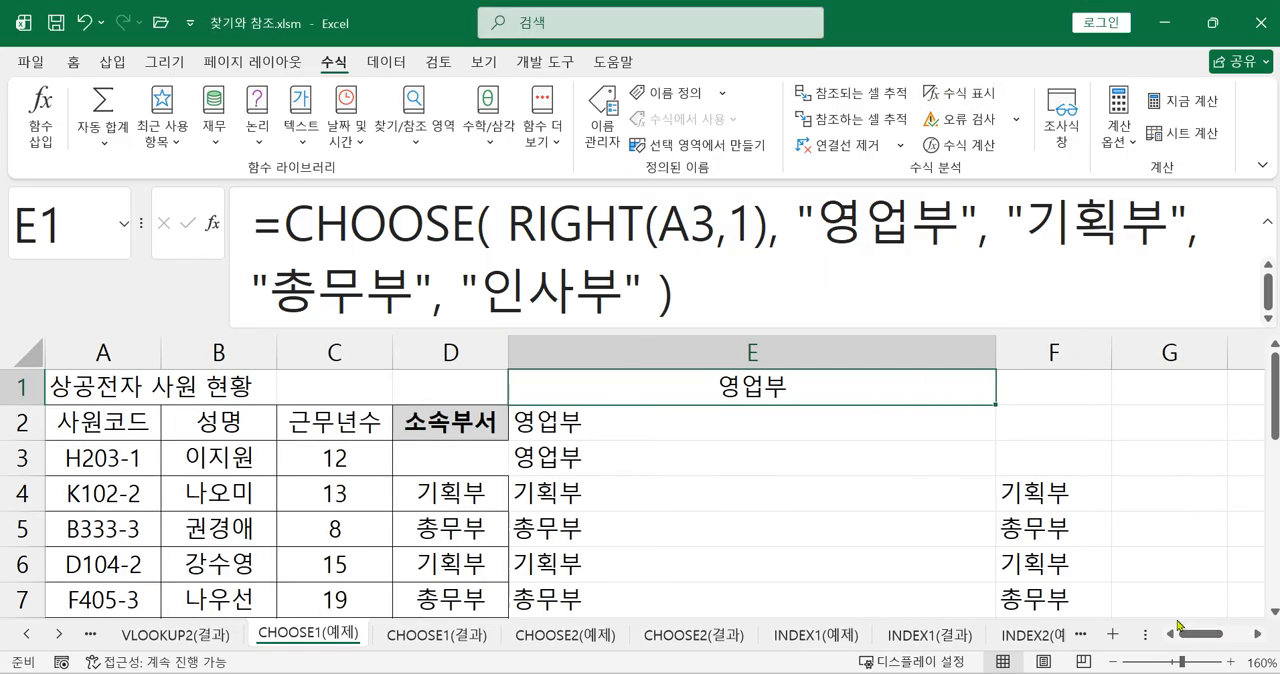
Examine the SWITCH formulas in column F from F4 down and the CHOOSE formula in D4
{"action": "left_click", "coordinate": [1062, 498]}
{"action": "left_click_drag", "start_coordinate": [1060, 510], "coordinate": [1052, 585]}
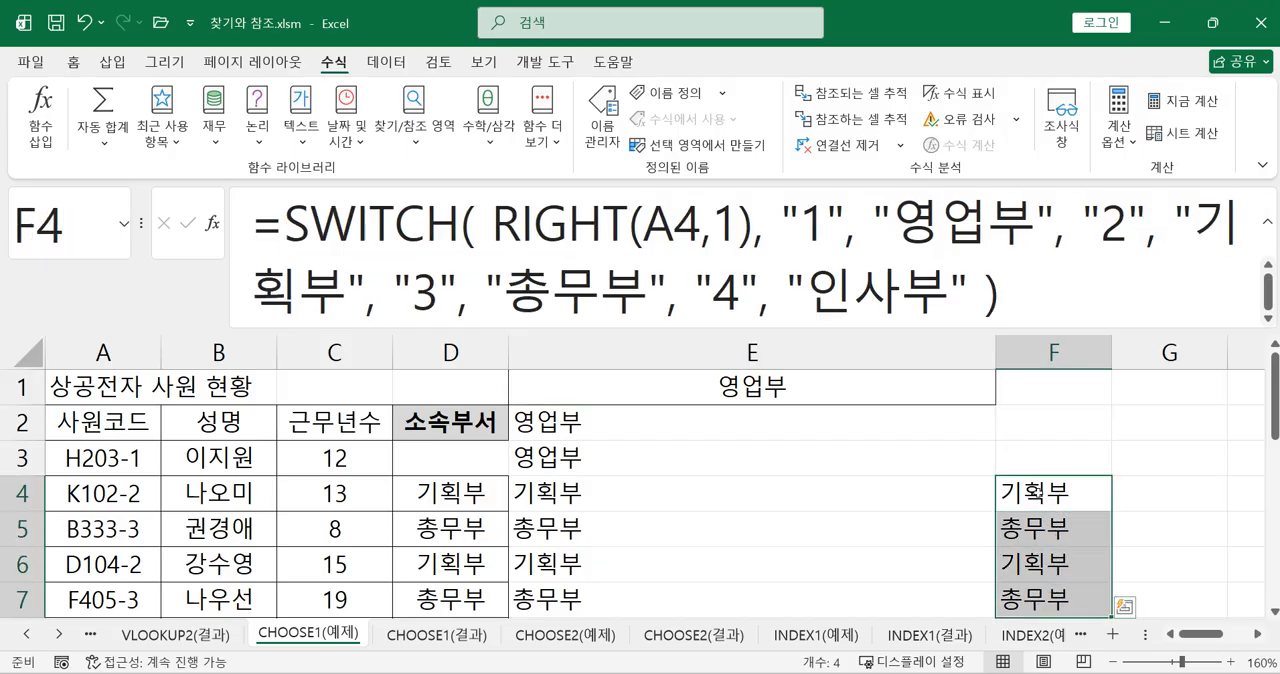
{"action": "left_click", "coordinate": [1048, 498]}
{"action": "left_click", "coordinate": [1039, 533]}
{"action": "left_click", "coordinate": [1040, 562]}
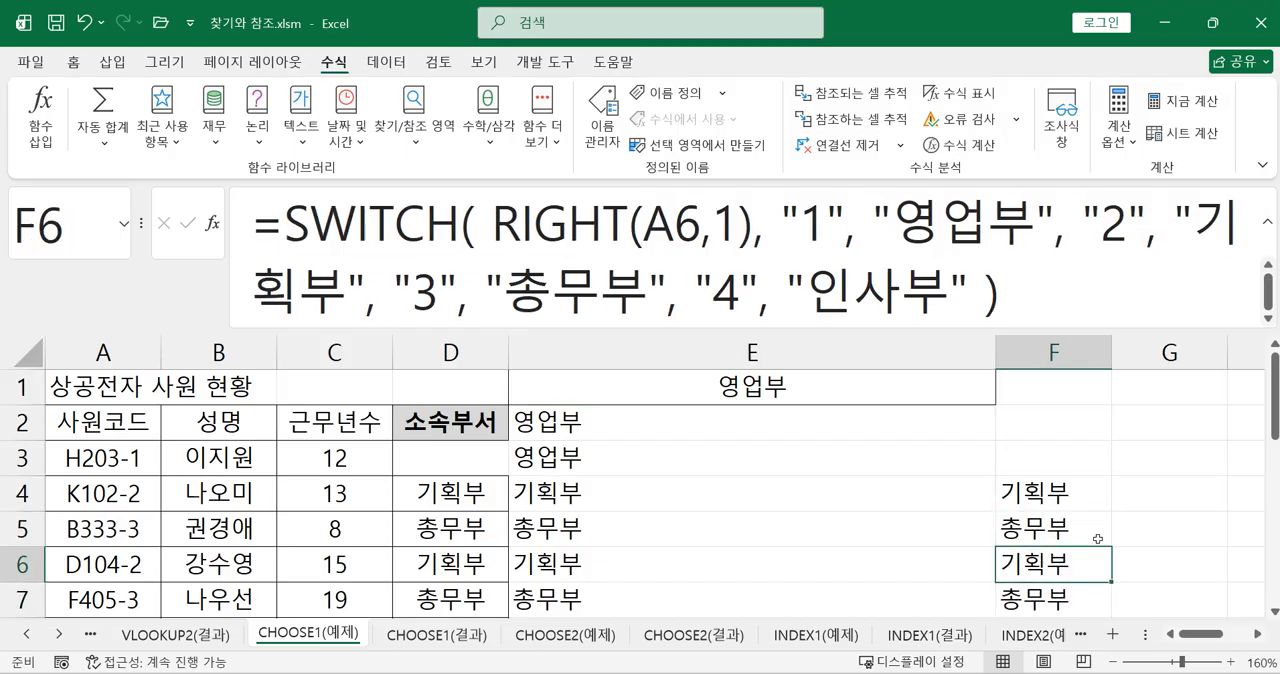
{"action": "scroll", "coordinate": [1081, 549], "scroll_direction": "down", "scroll_amount": 2}
{"action": "scroll", "coordinate": [1100, 528], "scroll_direction": "up", "scroll_amount": 2}
{"action": "left_click", "coordinate": [475, 500]}
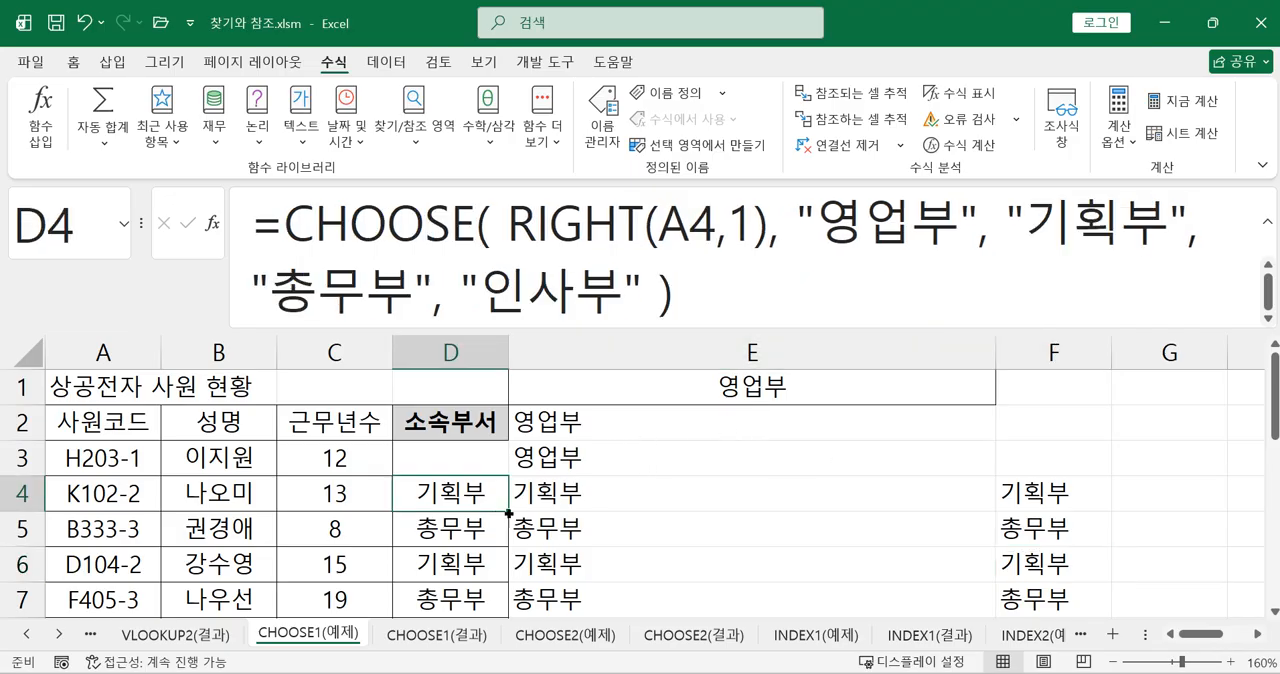
Fill the CHOOSE formula from D4 up into D3 and narrow column E to fit its short department names
{"action": "left_click_drag", "start_coordinate": [508, 509], "coordinate": [499, 462]}
{"action": "left_click", "coordinate": [620, 465]}
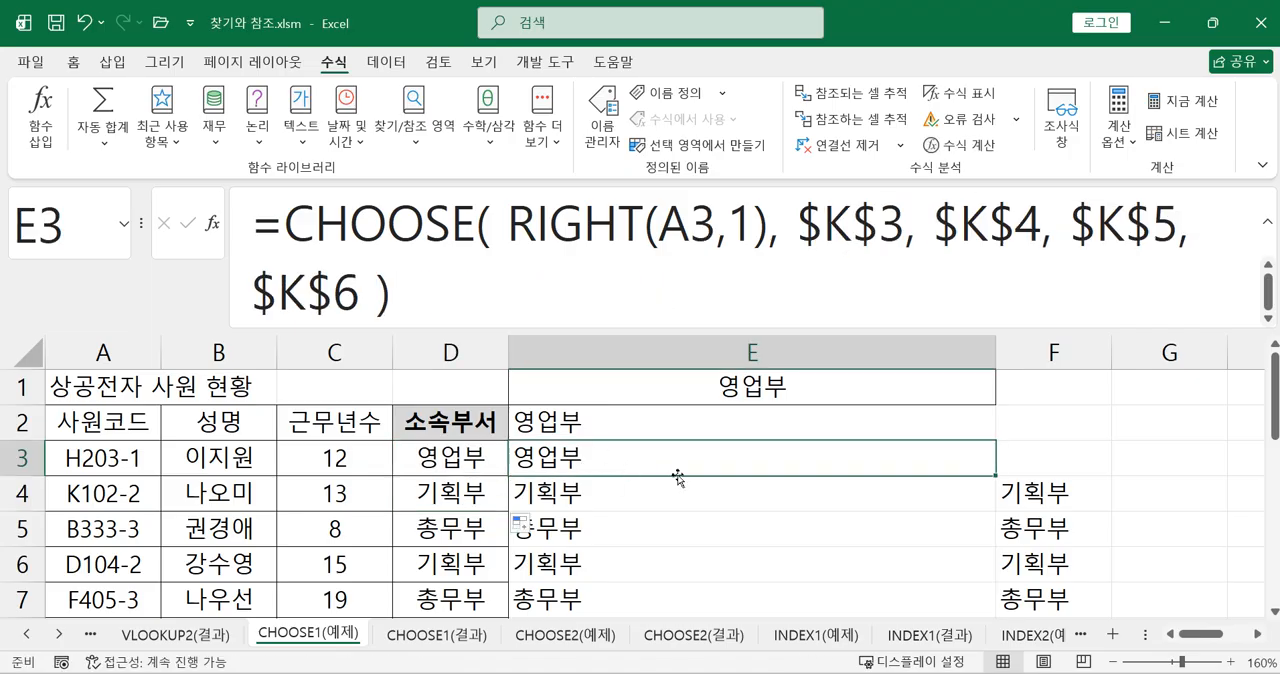
{"action": "left_click_drag", "start_coordinate": [996, 352], "coordinate": [666, 372]}
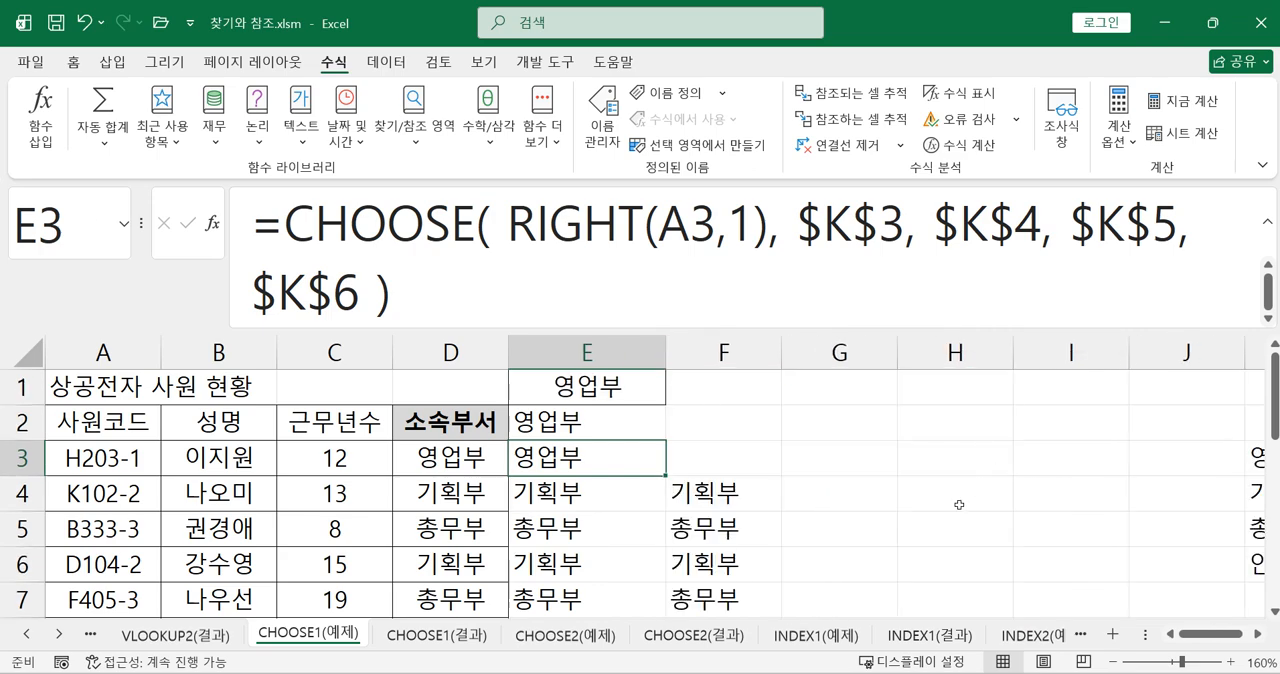
Clear the SWITCH formulas from column F, from F3 down through the last employee row
{"action": "left_click", "coordinate": [724, 459]}
{"action": "scroll", "coordinate": [766, 457], "scroll_direction": "down", "scroll_amount": 1}
{"action": "scroll", "coordinate": [765, 471], "scroll_direction": "up", "scroll_amount": 1}
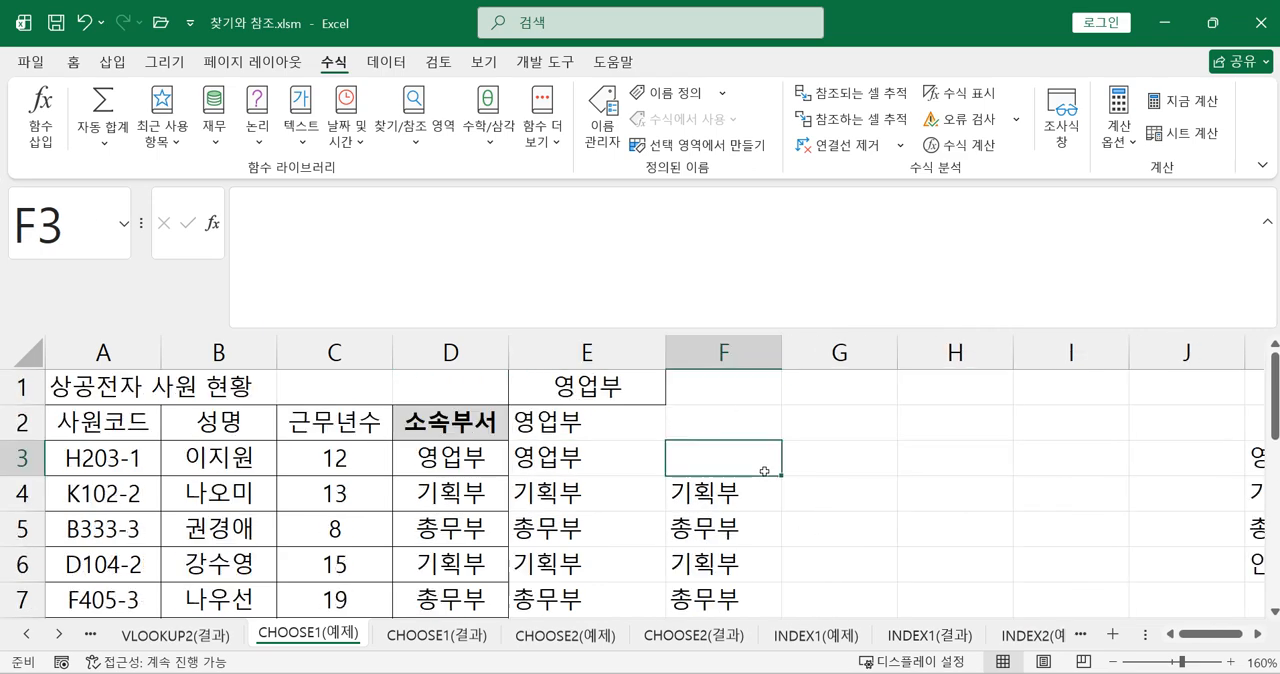
{"action": "left_click_drag", "start_coordinate": [740, 456], "coordinate": [720, 560]}
{"action": "scroll", "coordinate": [720, 558], "scroll_direction": "up", "scroll_amount": 2}
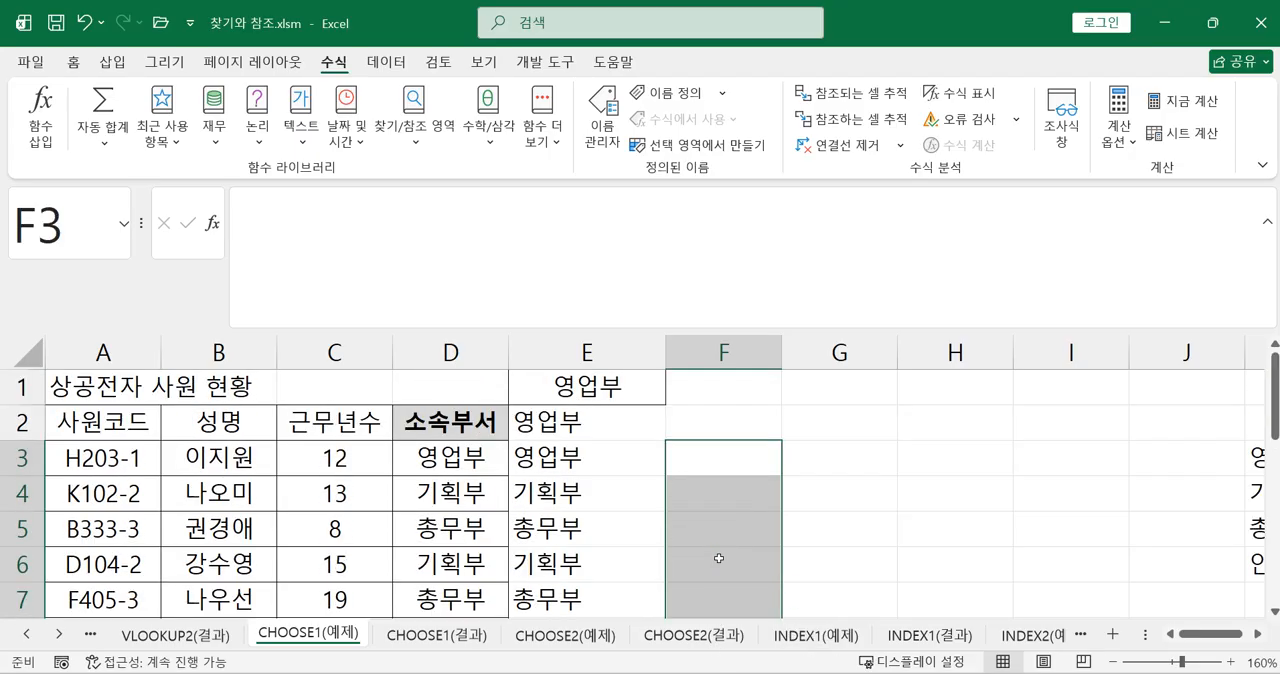
{"action": "left_click", "coordinate": [738, 433]}
{"action": "left_click", "coordinate": [709, 466]}
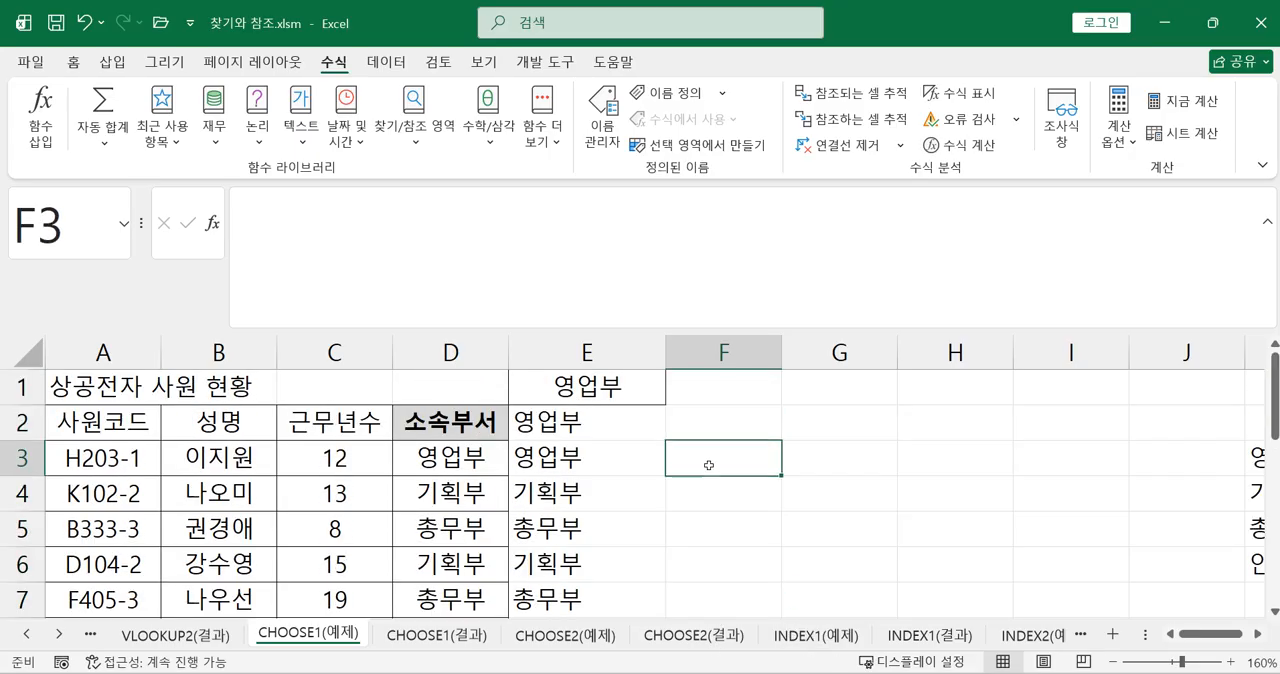
Start a CHOOSE formula in F3 with RIGHT(A3,1) as its index number
{"action": "type", "text": "=초"}
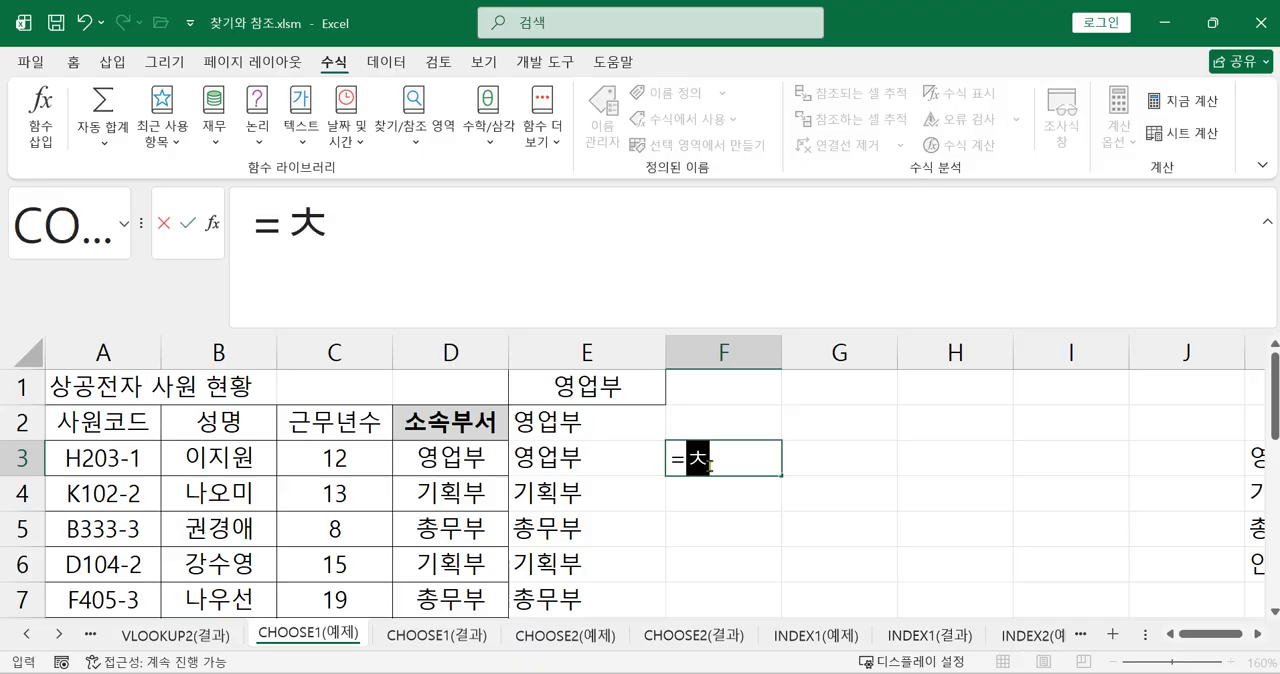
{"action": "key", "text": "BackSpace"}
{"action": "key", "text": "BackSpace"}
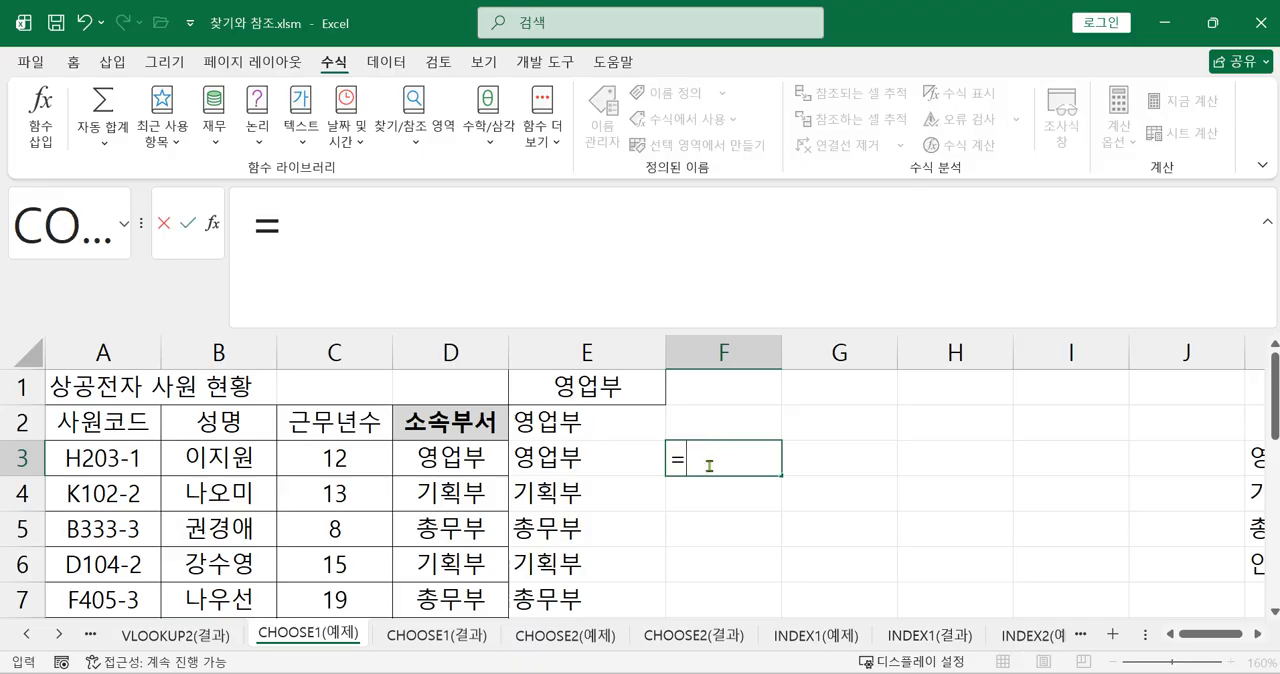
{"action": "type", "text": "c"}
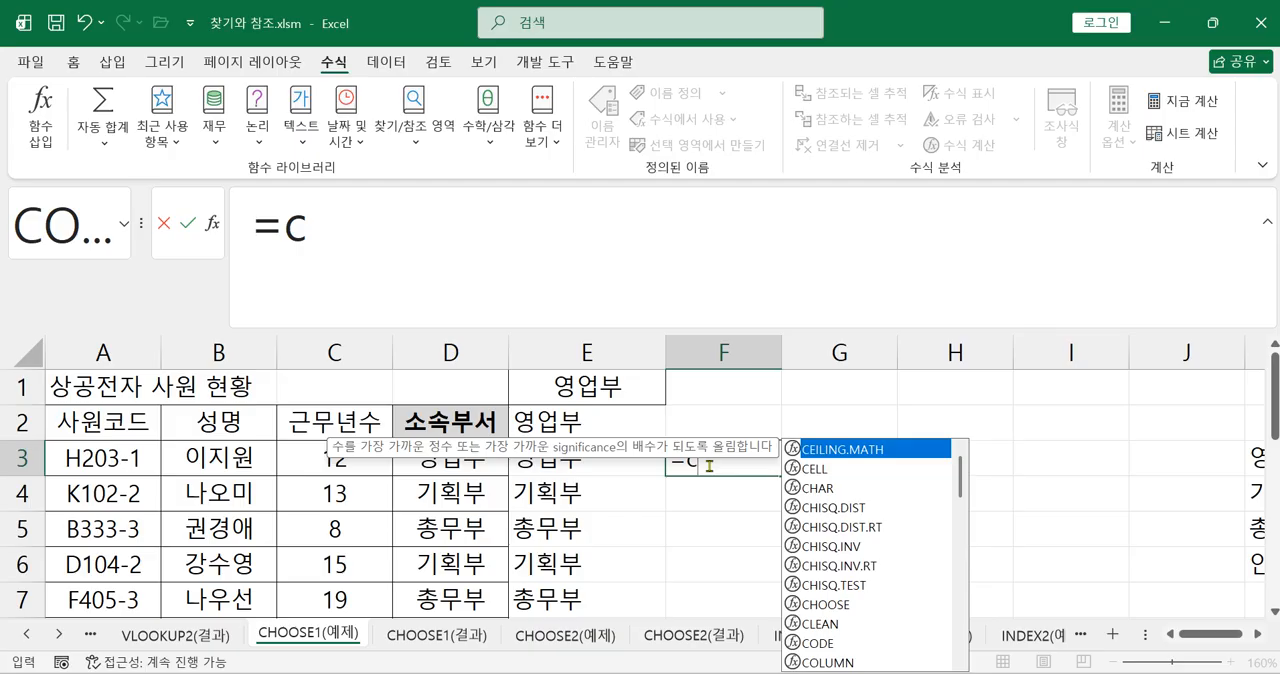
{"action": "double_click", "coordinate": [826, 604]}
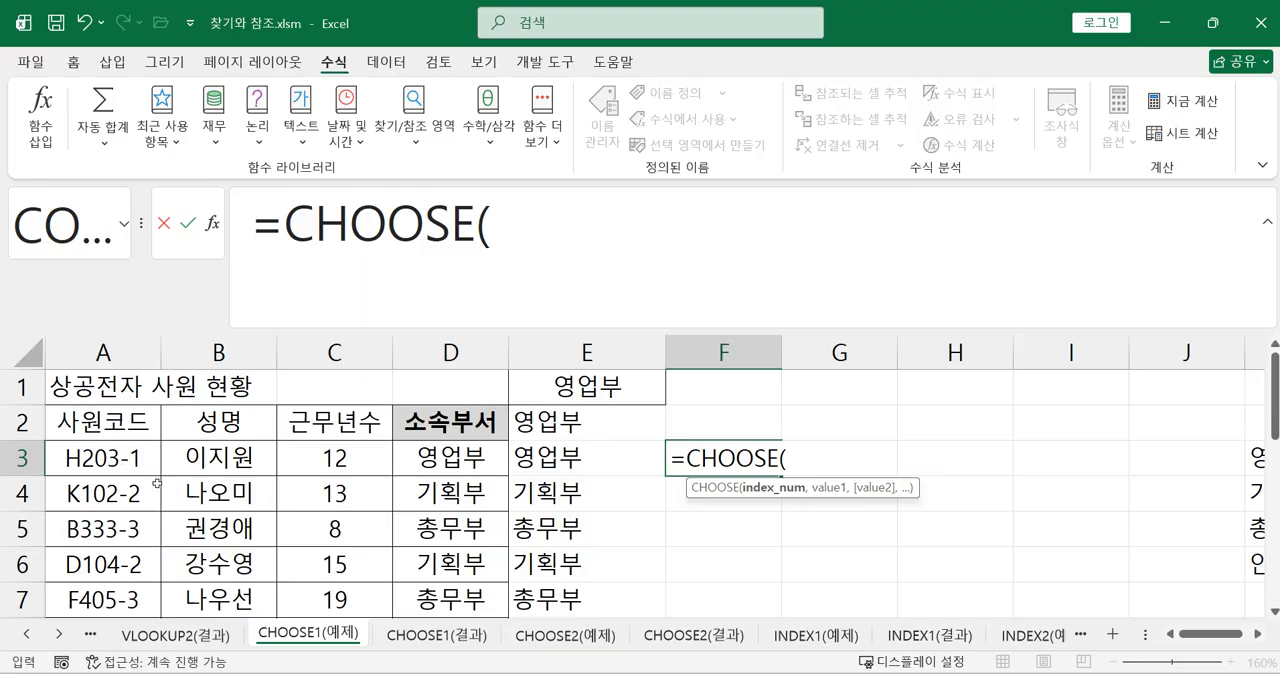
{"action": "scroll", "coordinate": [150, 484], "scroll_direction": "down", "scroll_amount": 2}
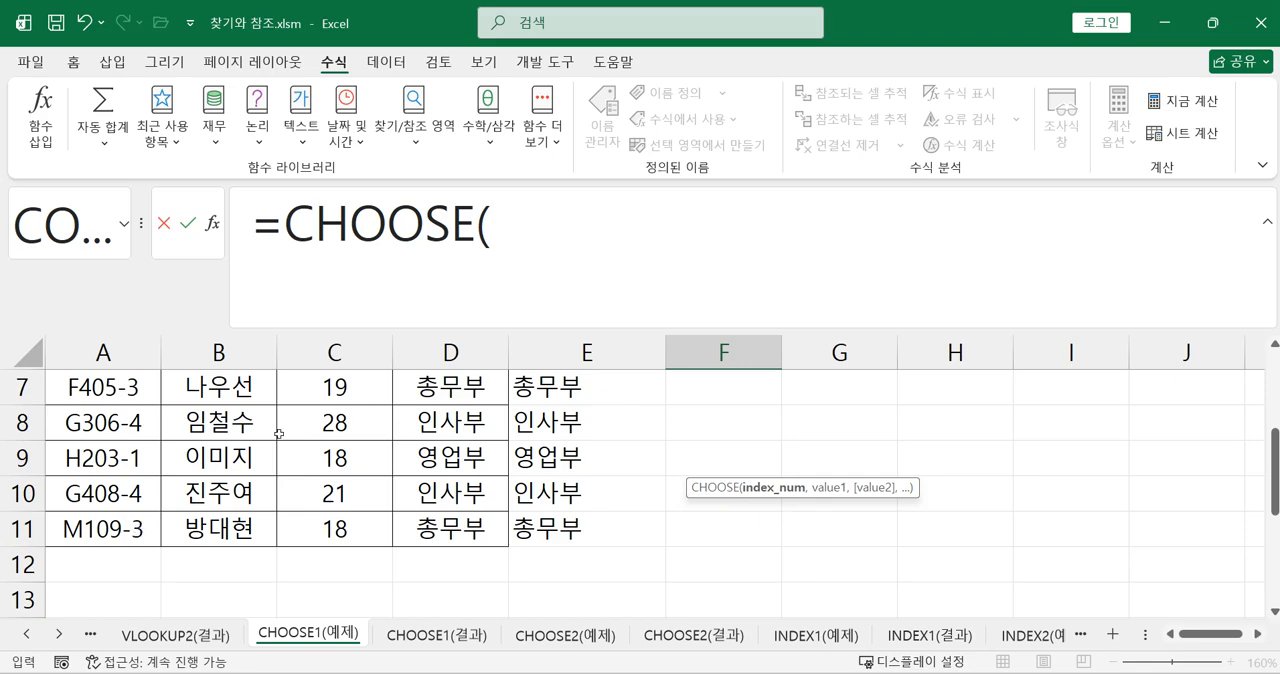
{"action": "left_click", "coordinate": [529, 234]}
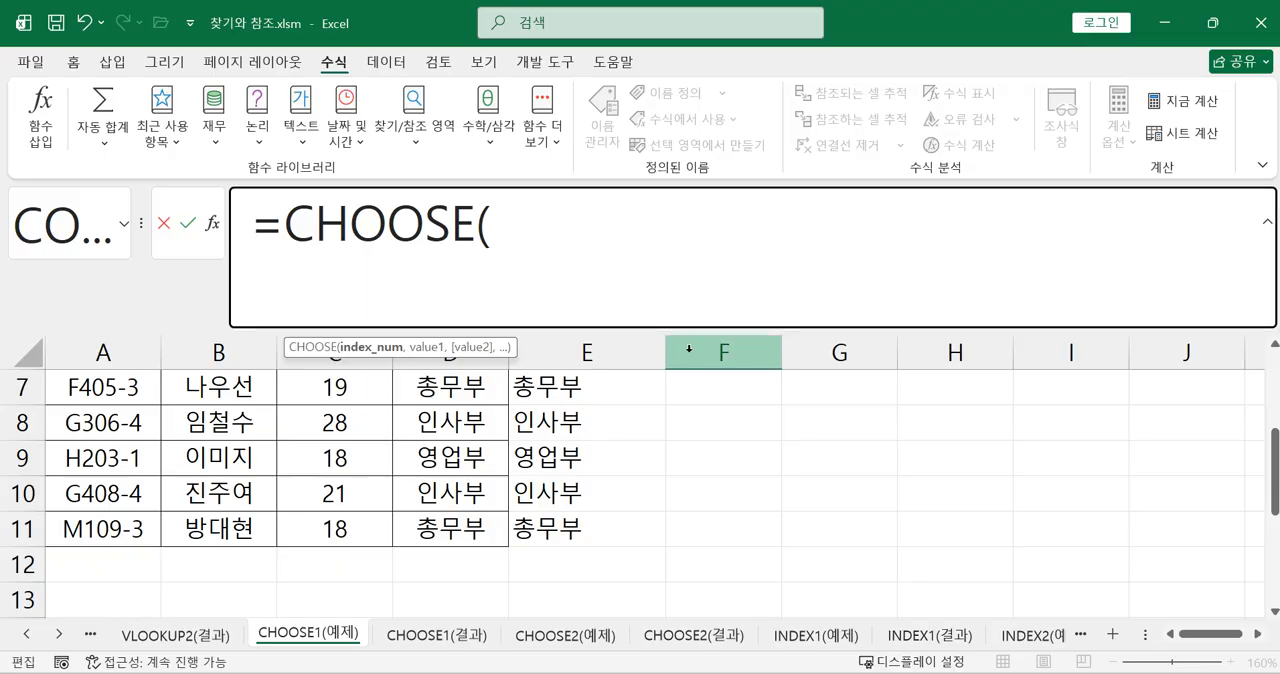
{"action": "type", "text": "ri"}
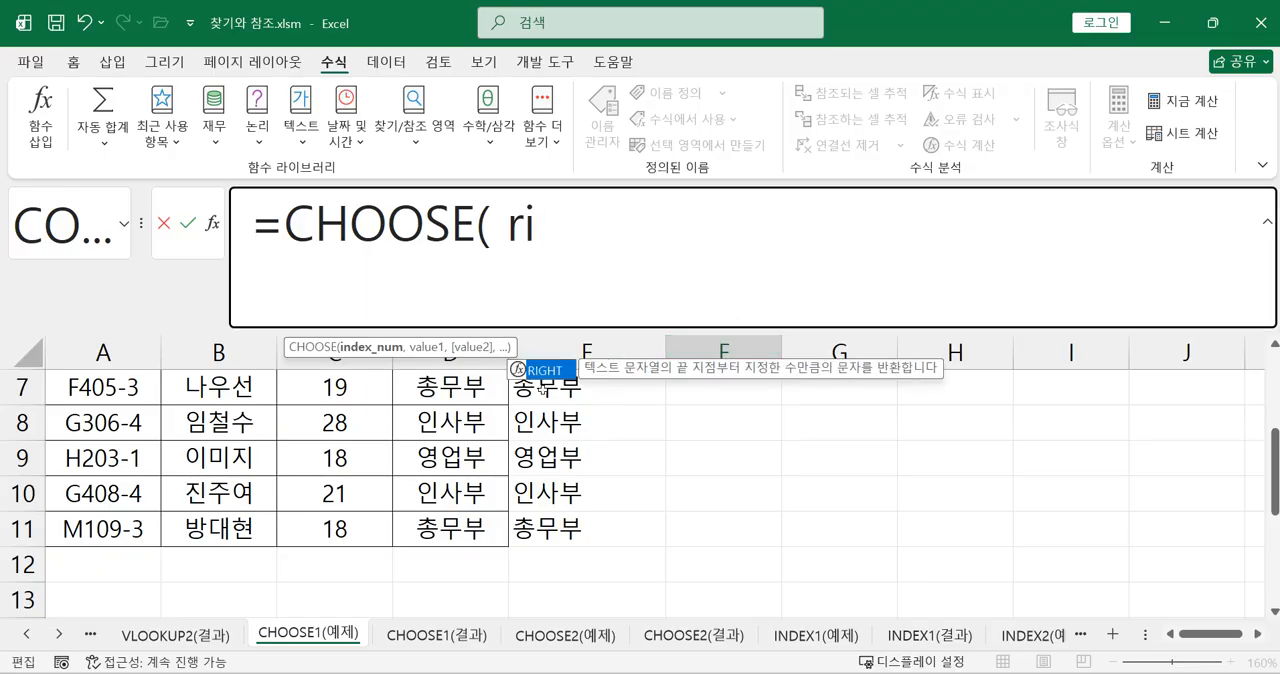
{"action": "double_click", "coordinate": [547, 370]}
{"action": "scroll", "coordinate": [130, 457], "scroll_direction": "up", "scroll_amount": 2}
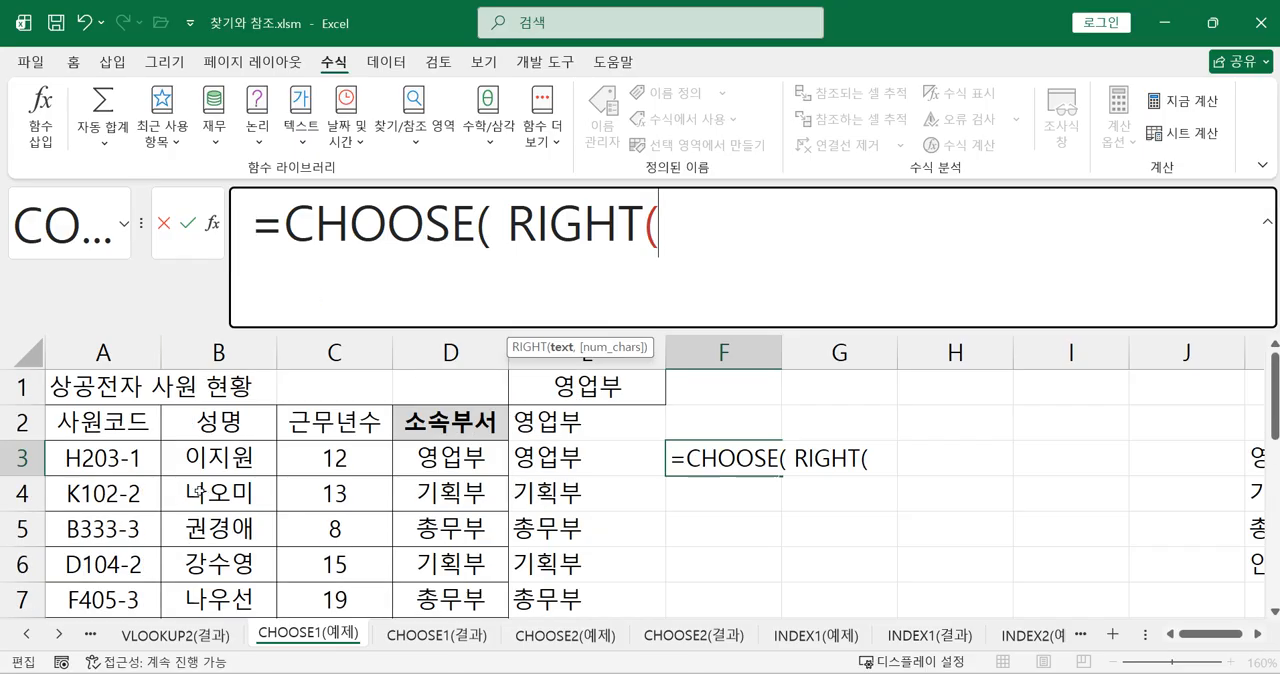
{"action": "left_click", "coordinate": [131, 459]}
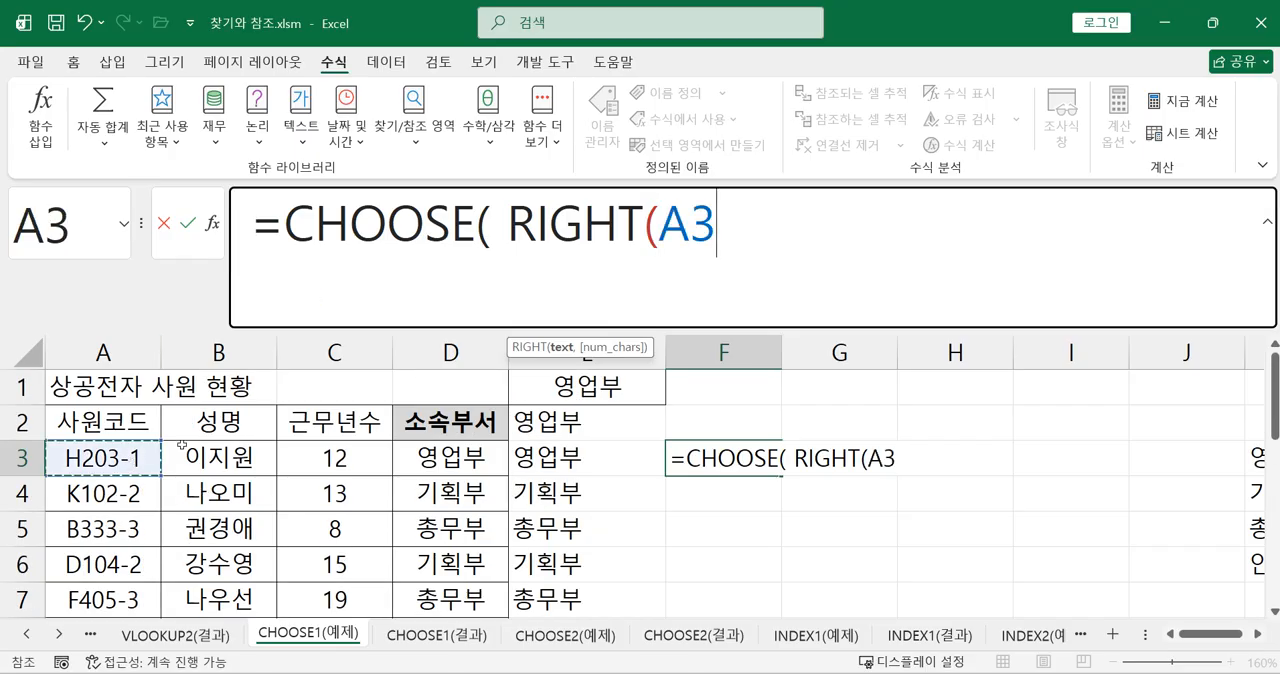
{"action": "type", "text": ",1)"}
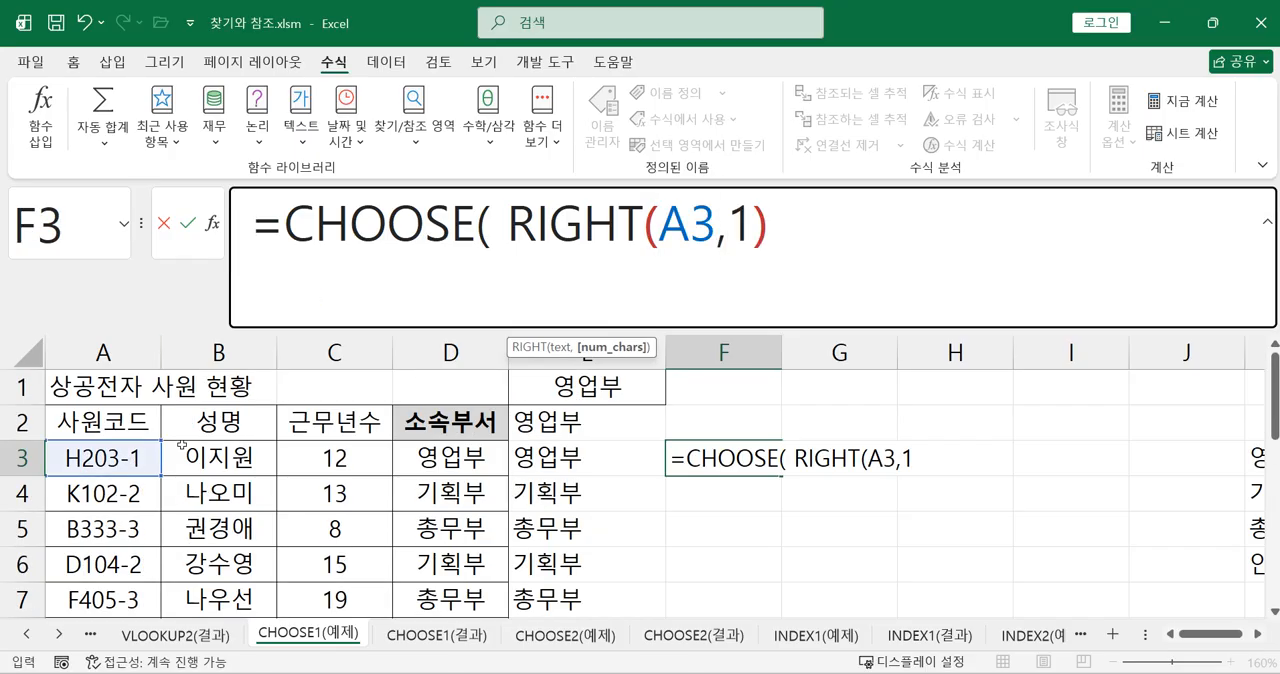
{"action": "type", "text": ","}
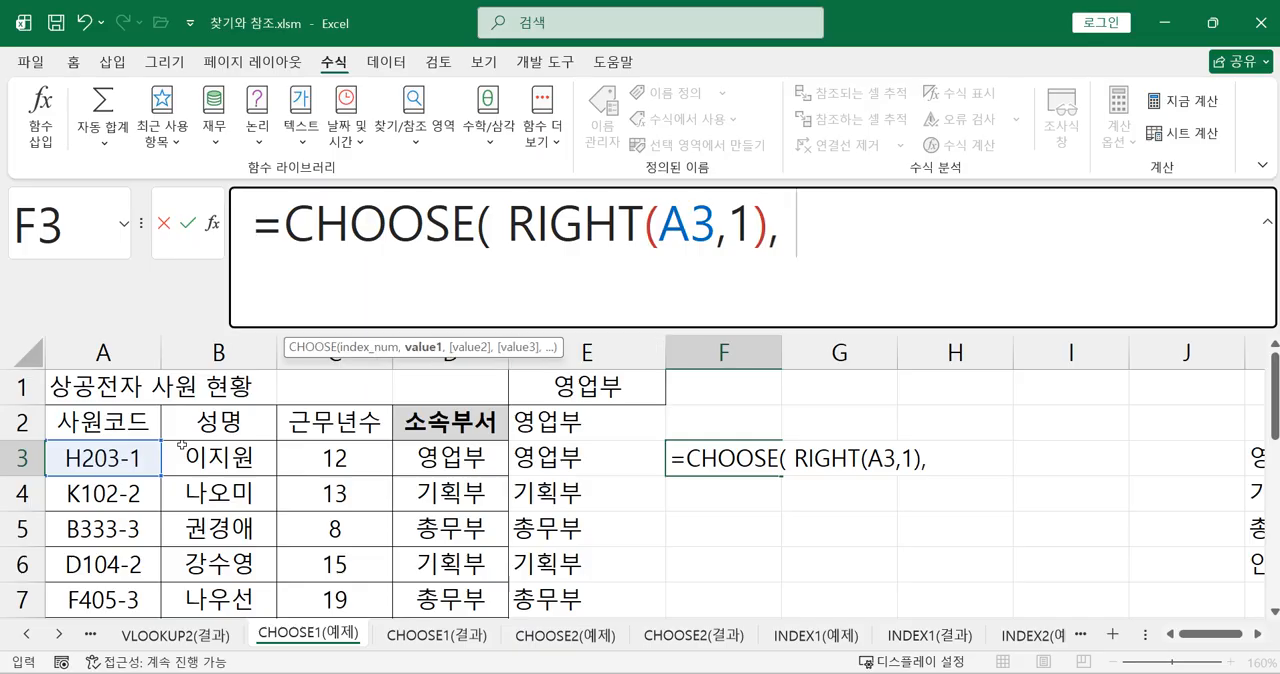
{"action": "type", "text": " \""}
{"action": "type", "text": "di"}
Complete the CHOOSE formula in F3 with only two values, "영업부" and "기획부"
{"action": "key", "text": "BackSpace"}
{"action": "key", "text": "BackSpace"}
{"action": "type", "text": "영업부\","}
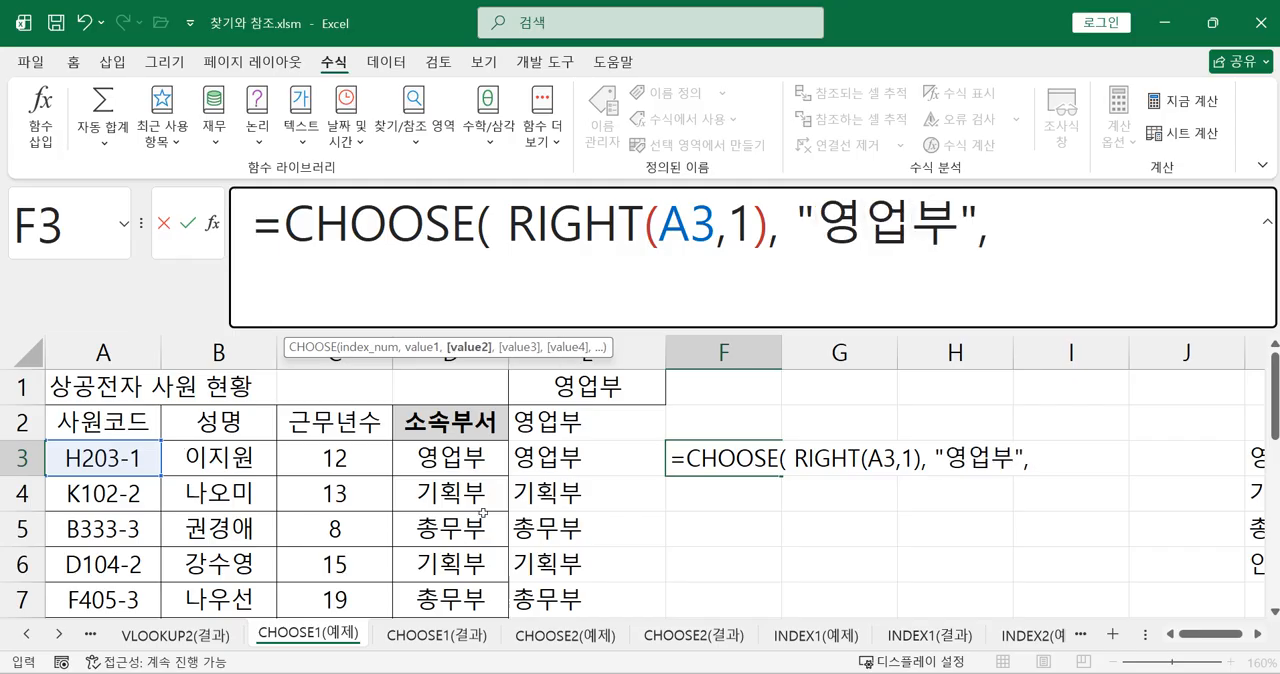
{"action": "type", "text": " \"기획부\""}
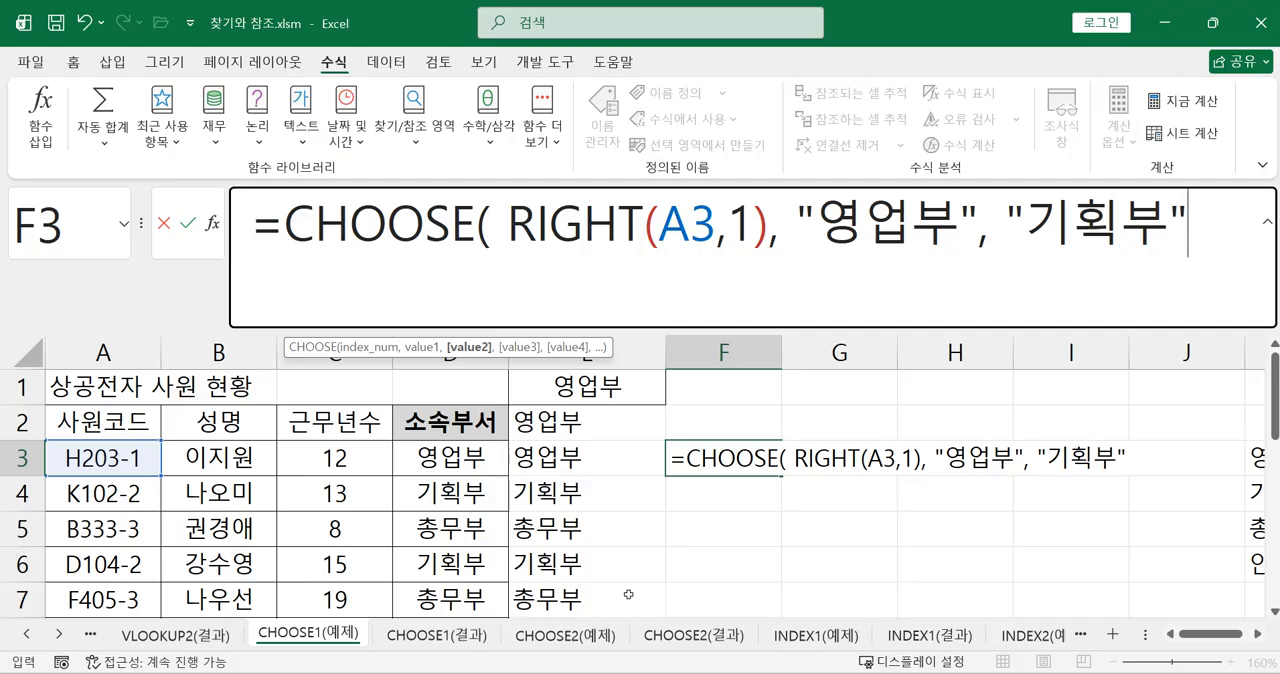
{"action": "type", "text": " )"}
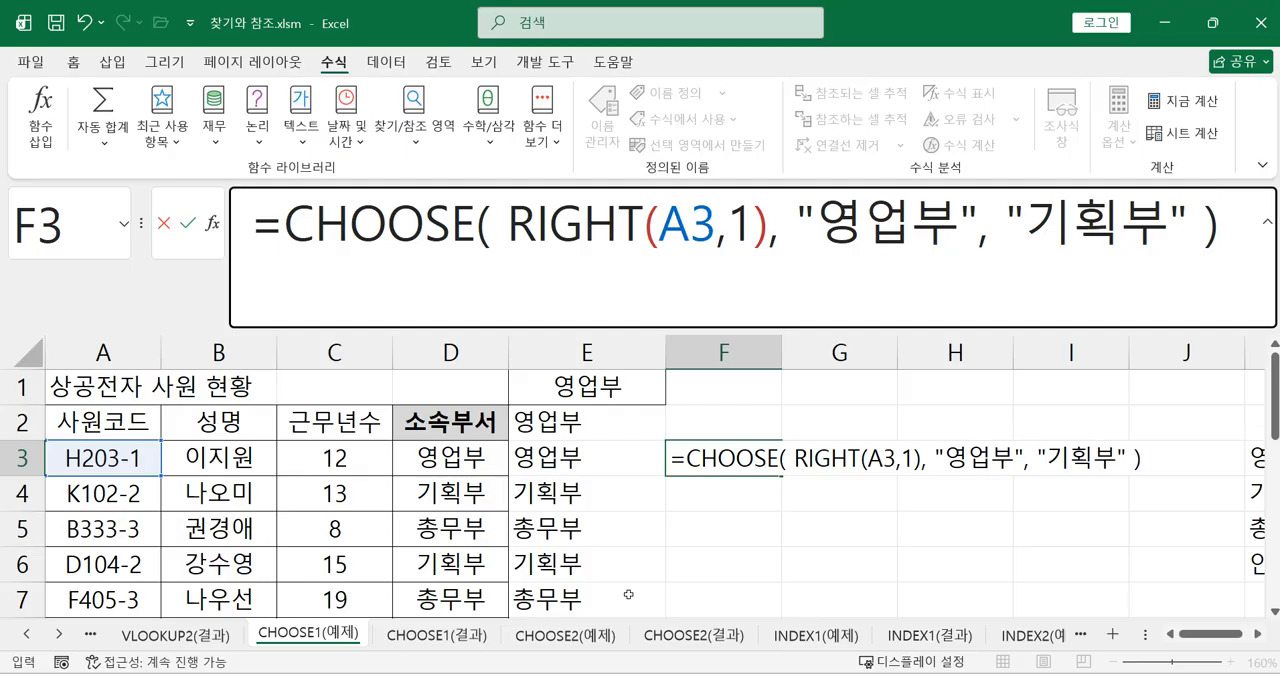
{"action": "key", "text": "Return"}
Copy the two-value CHOOSE formula from F3 down to F11 and check the copied formula in F5
{"action": "left_click", "coordinate": [731, 462]}
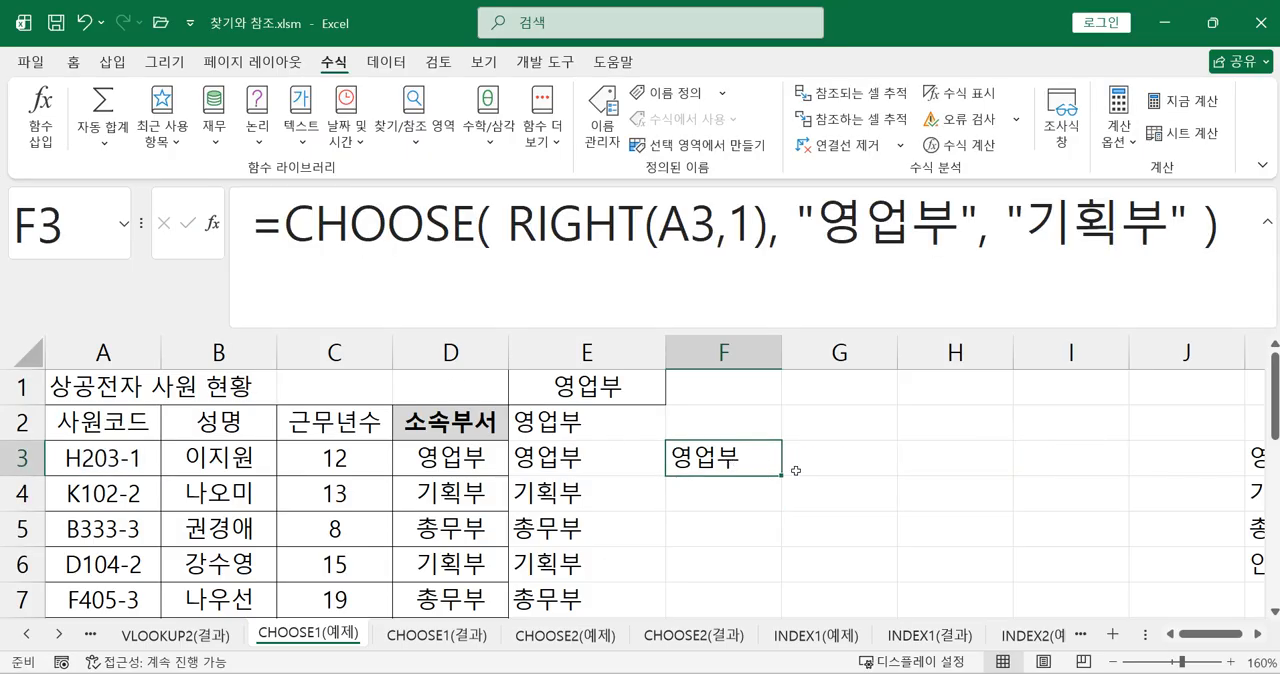
{"action": "left_click_drag", "start_coordinate": [783, 475], "coordinate": [746, 580]}
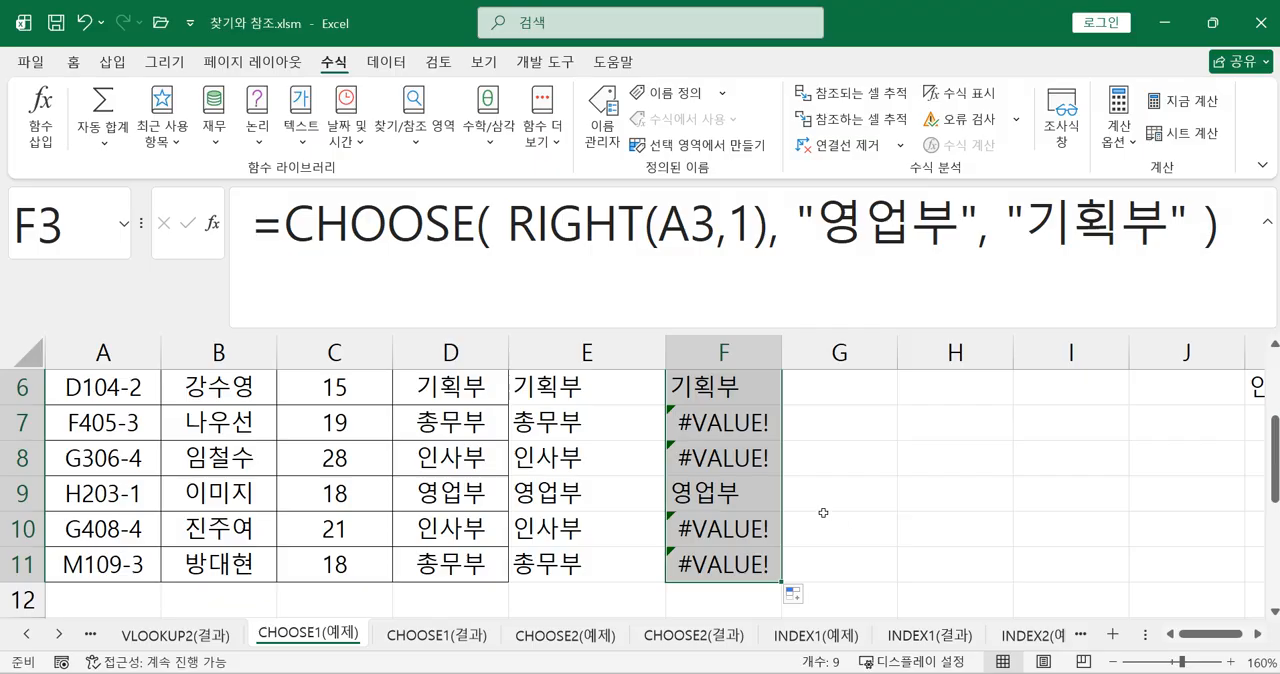
{"action": "scroll", "coordinate": [863, 522], "scroll_direction": "up", "scroll_amount": 2}
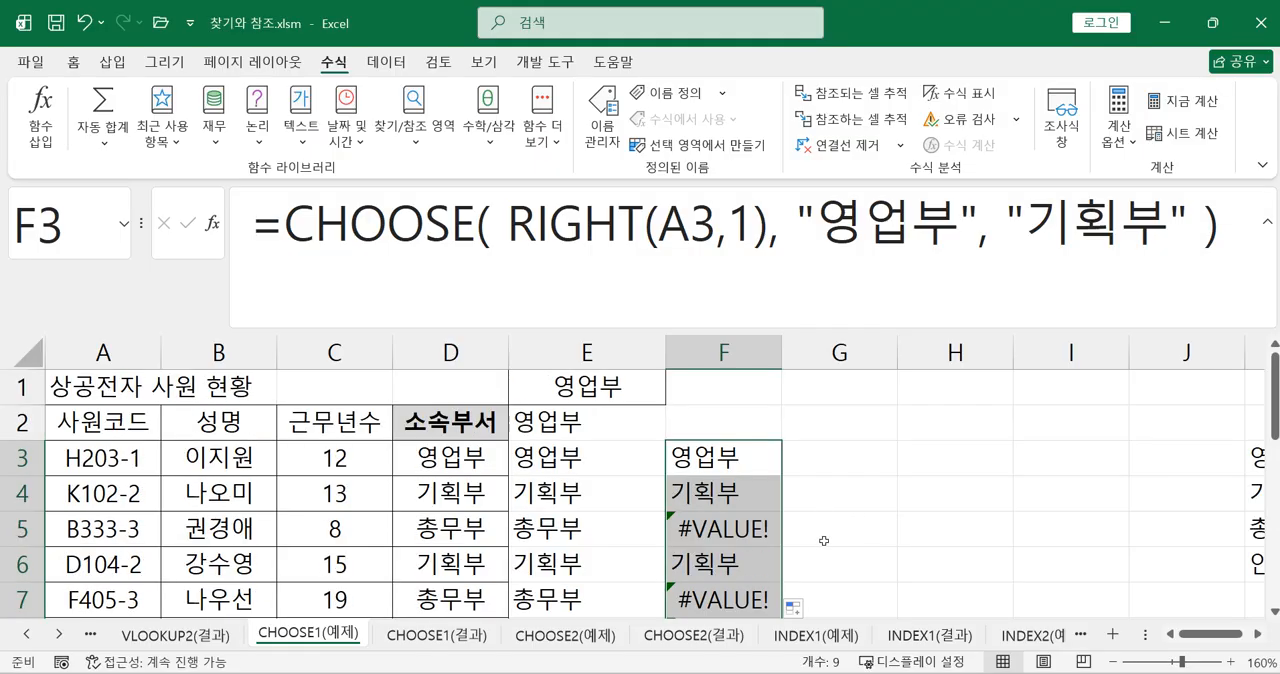
{"action": "left_click", "coordinate": [766, 532]}
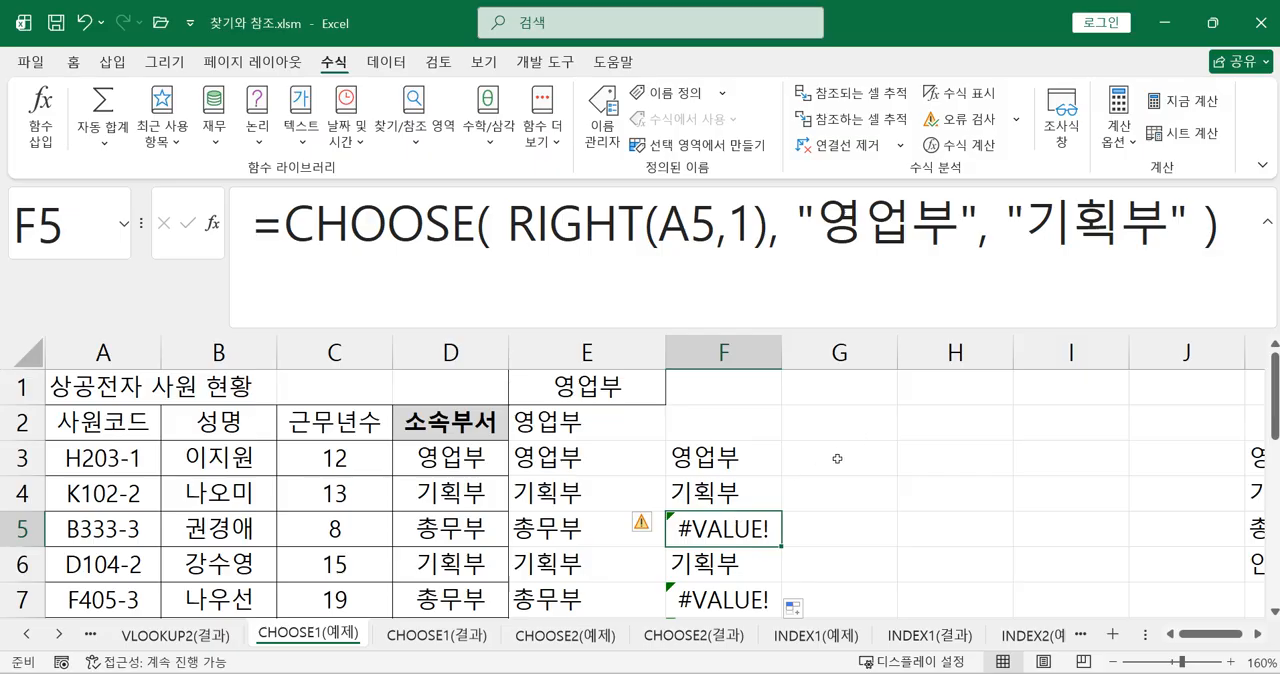
{"action": "left_click", "coordinate": [898, 240]}
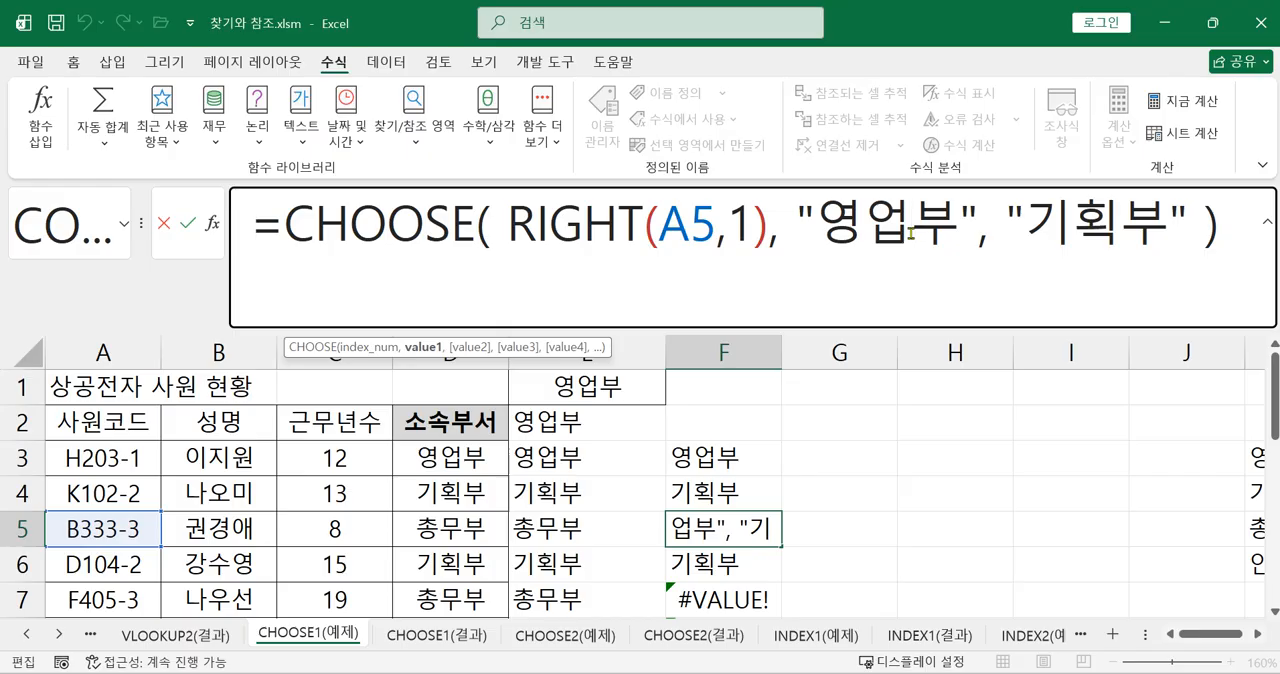
{"action": "left_click", "coordinate": [279, 261]}
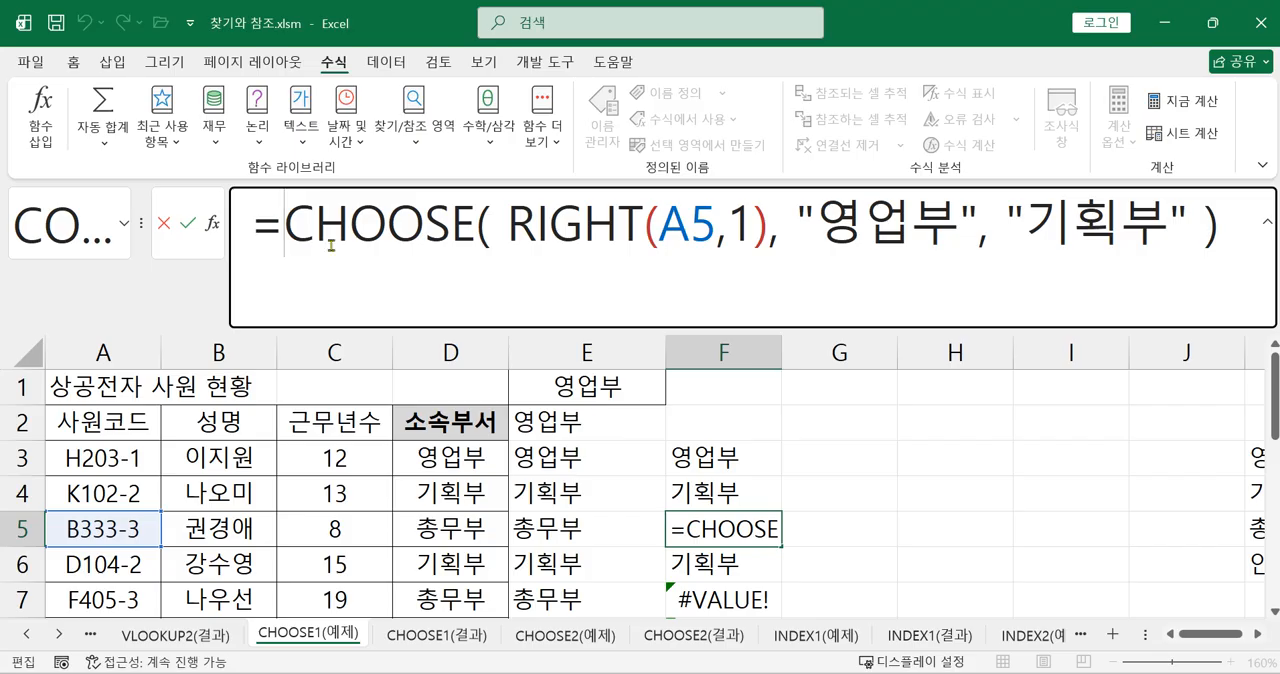
{"action": "type", "text": "ㅑ"}
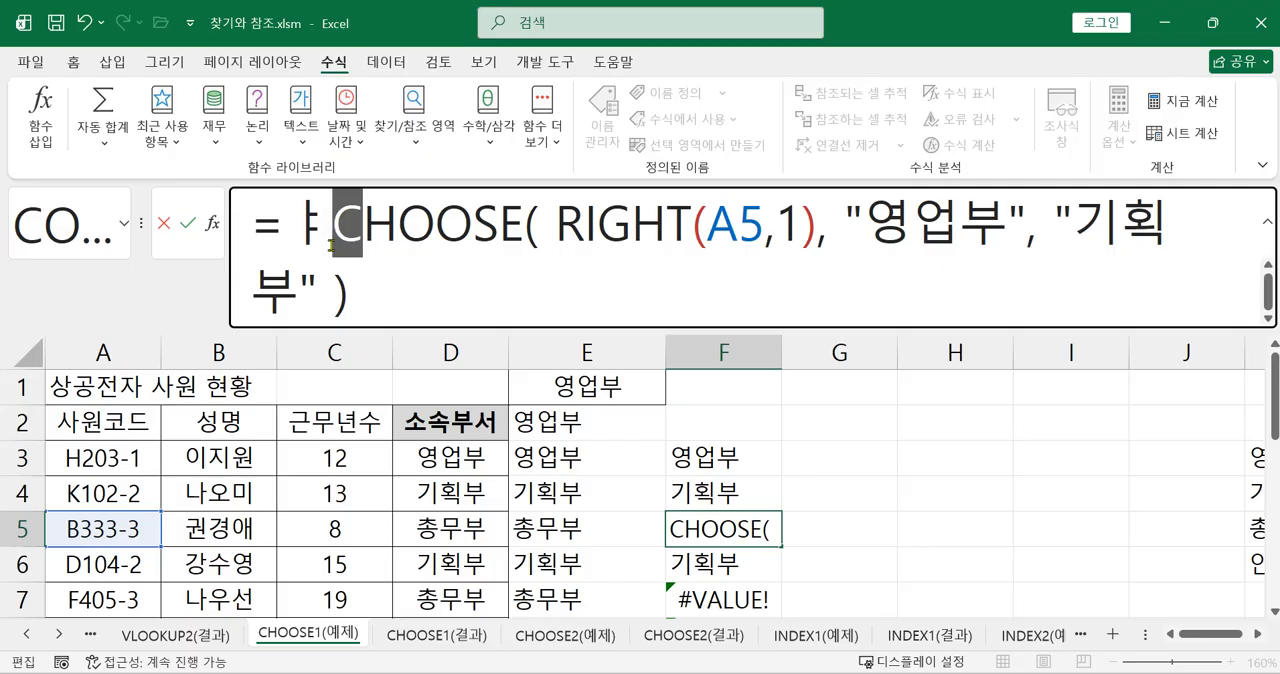
{"action": "left_click", "coordinate": [442, 274]}
{"action": "left_click", "coordinate": [354, 237]}
{"action": "key", "text": "Delete"}
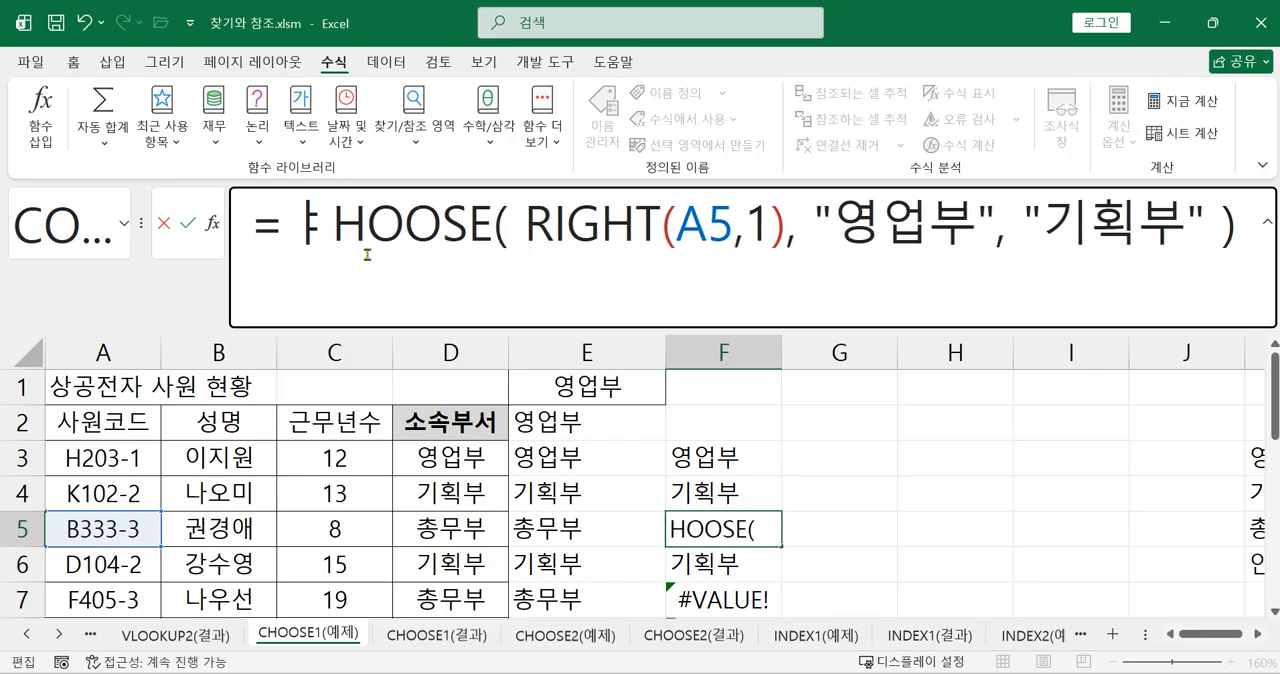
{"action": "key", "text": "BackSpace"}
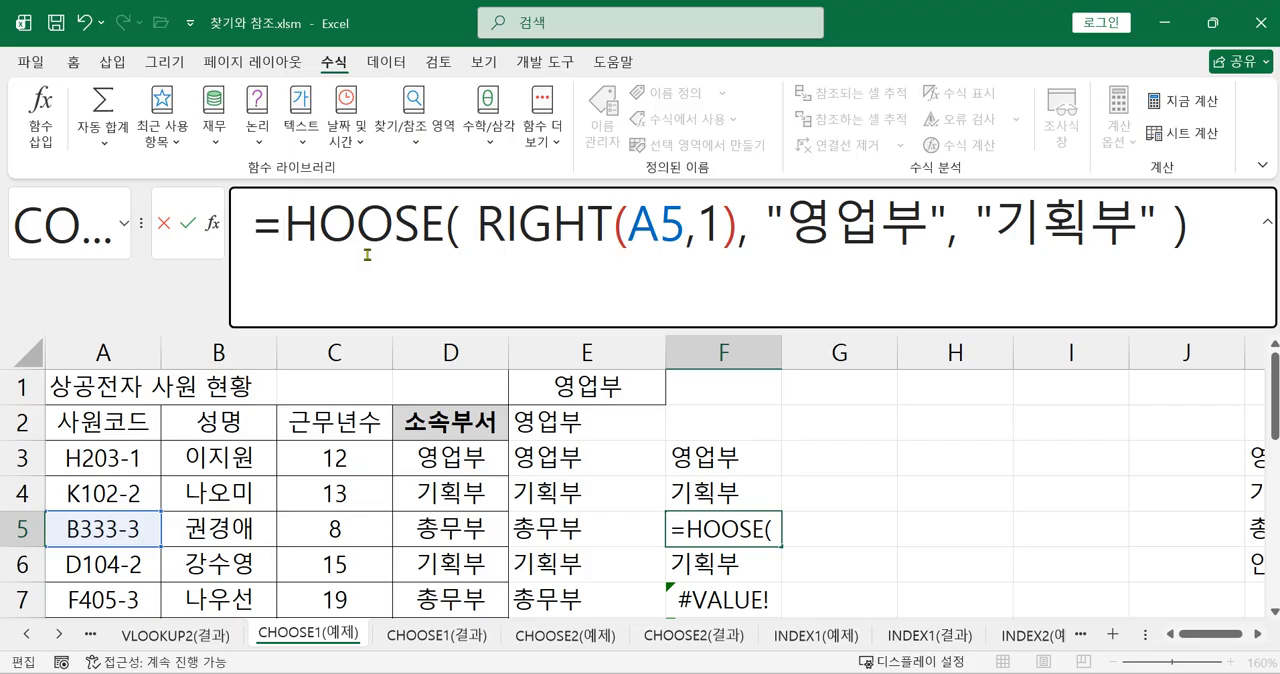
{"action": "type", "text": "ㅊ"}
{"action": "key", "text": "BackSpace"}
{"action": "type", "text": "c"}
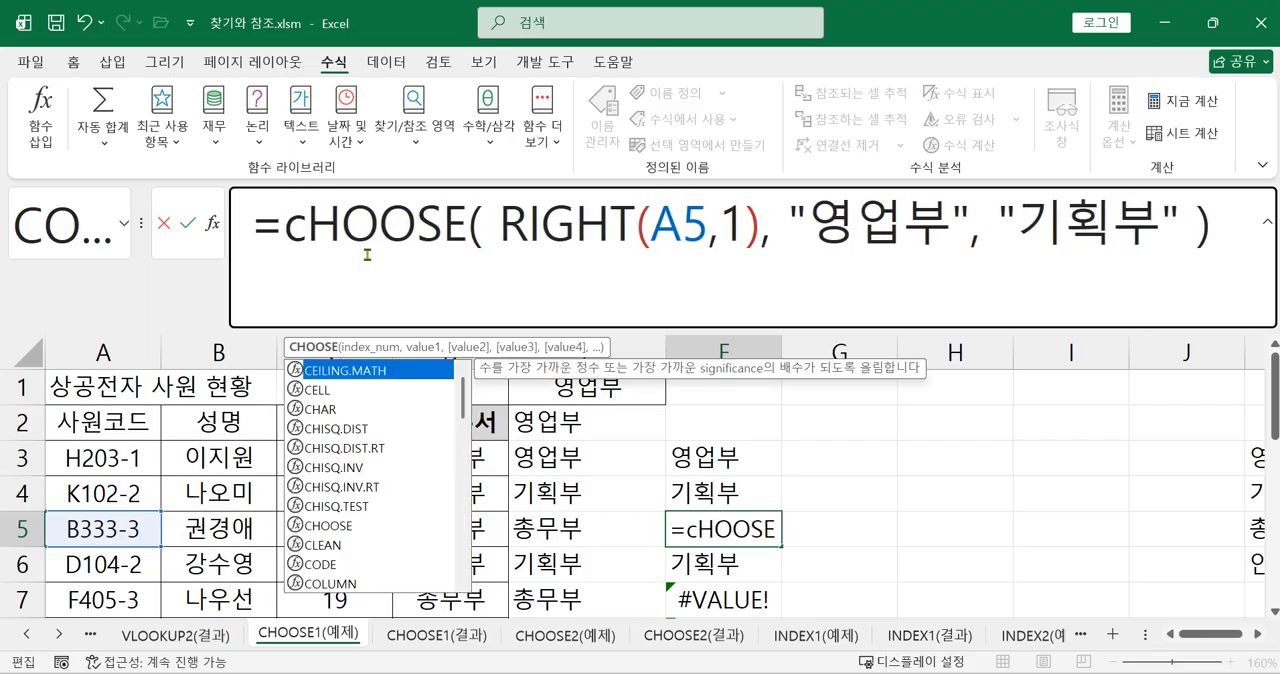
Insert IFERROR( in front of the CHOOSE function in the F5 formula, keeping CHOOSE in capitals
{"action": "left_click", "coordinate": [289, 232]}
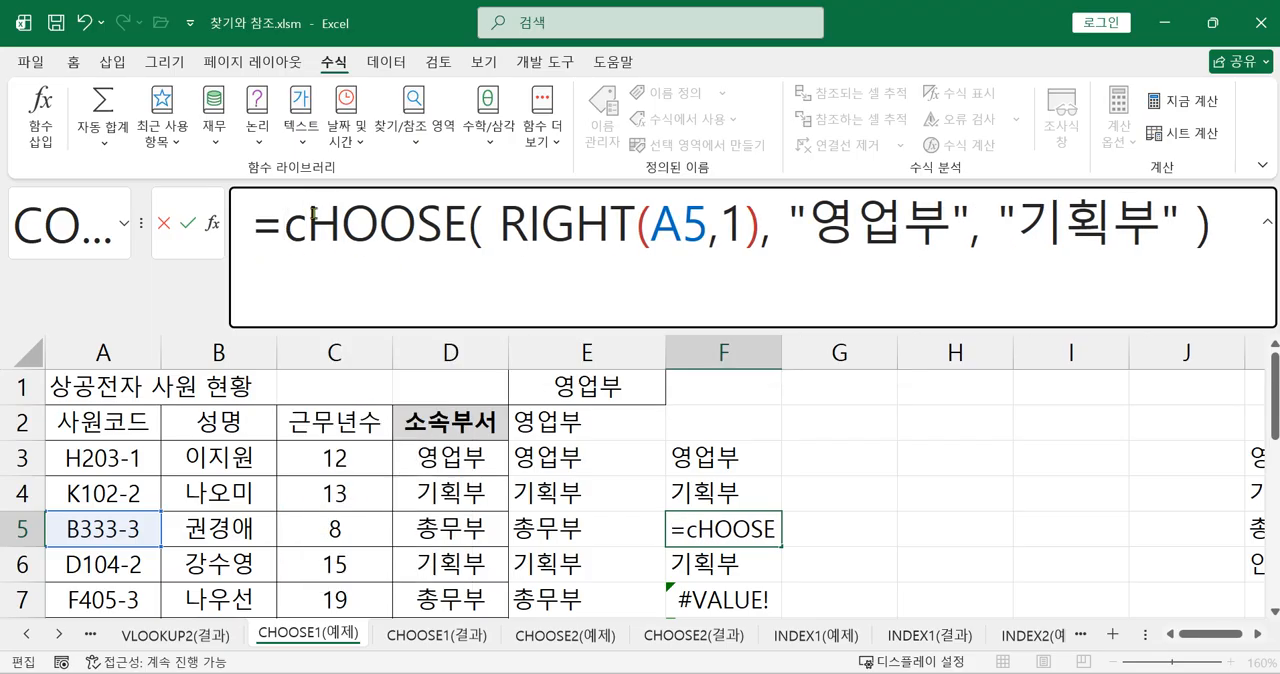
{"action": "type", "text": "if"}
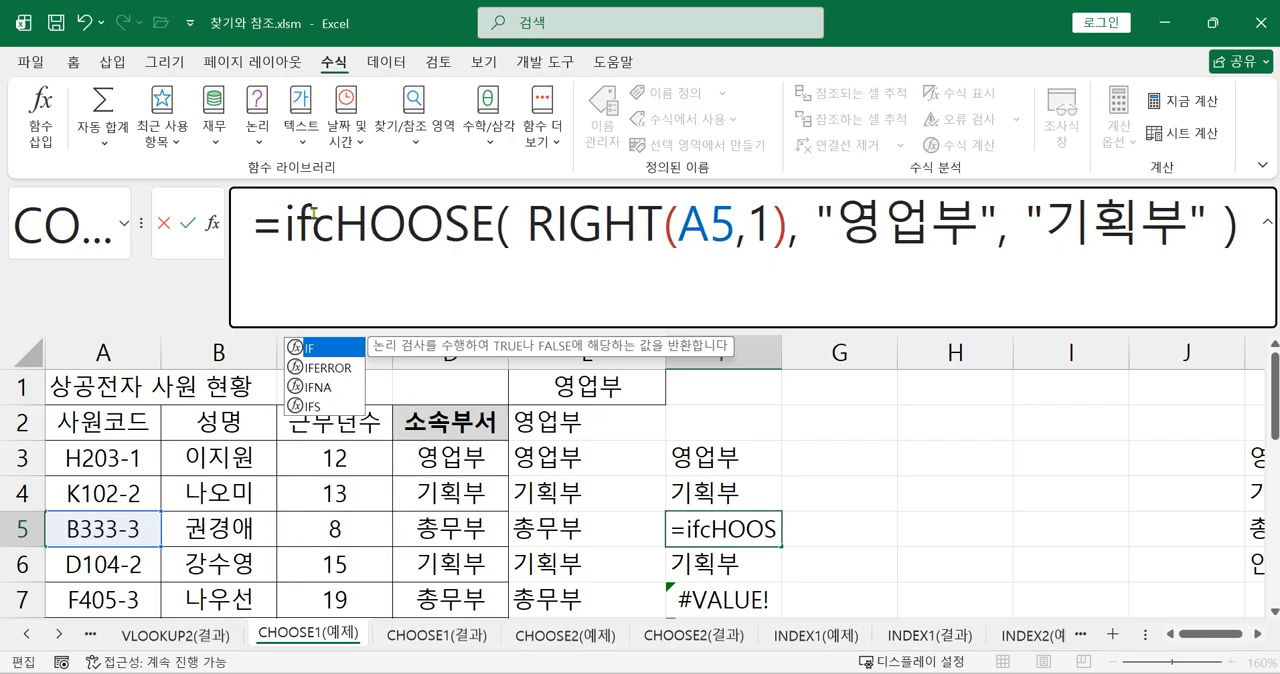
{"action": "double_click", "coordinate": [328, 368]}
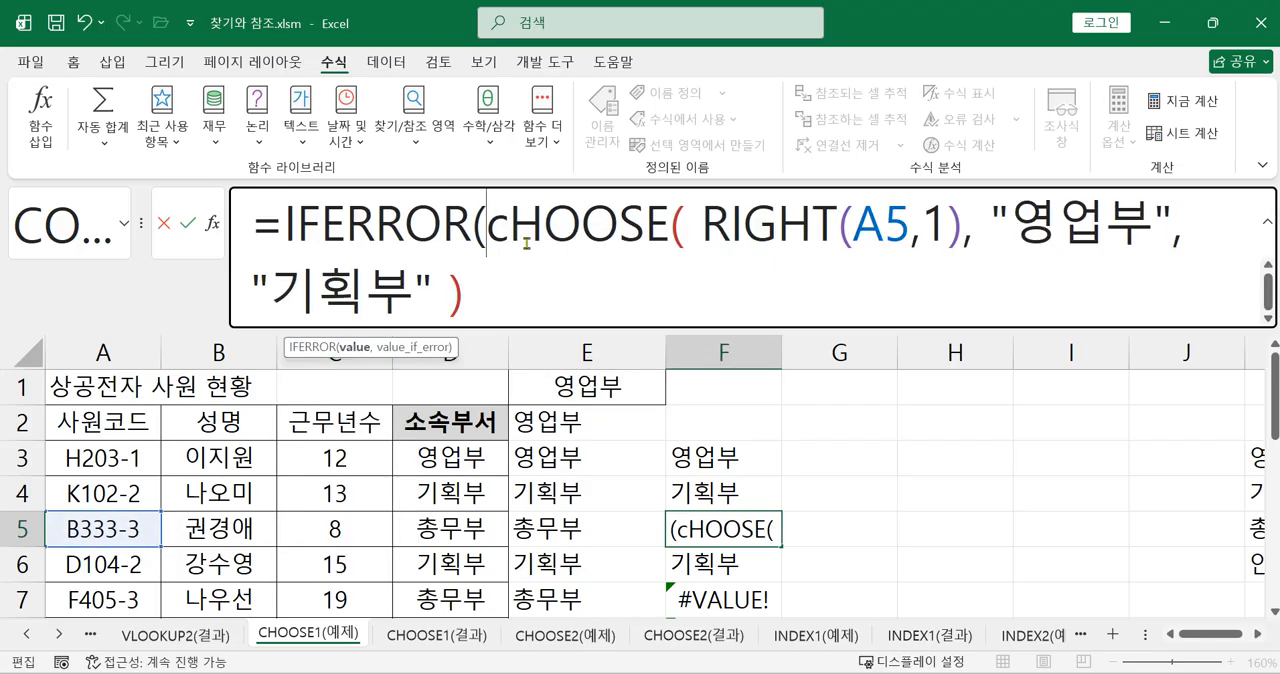
{"action": "key", "text": "Right"}
{"action": "key", "text": "BackSpace"}
{"action": "type", "text": "C"}
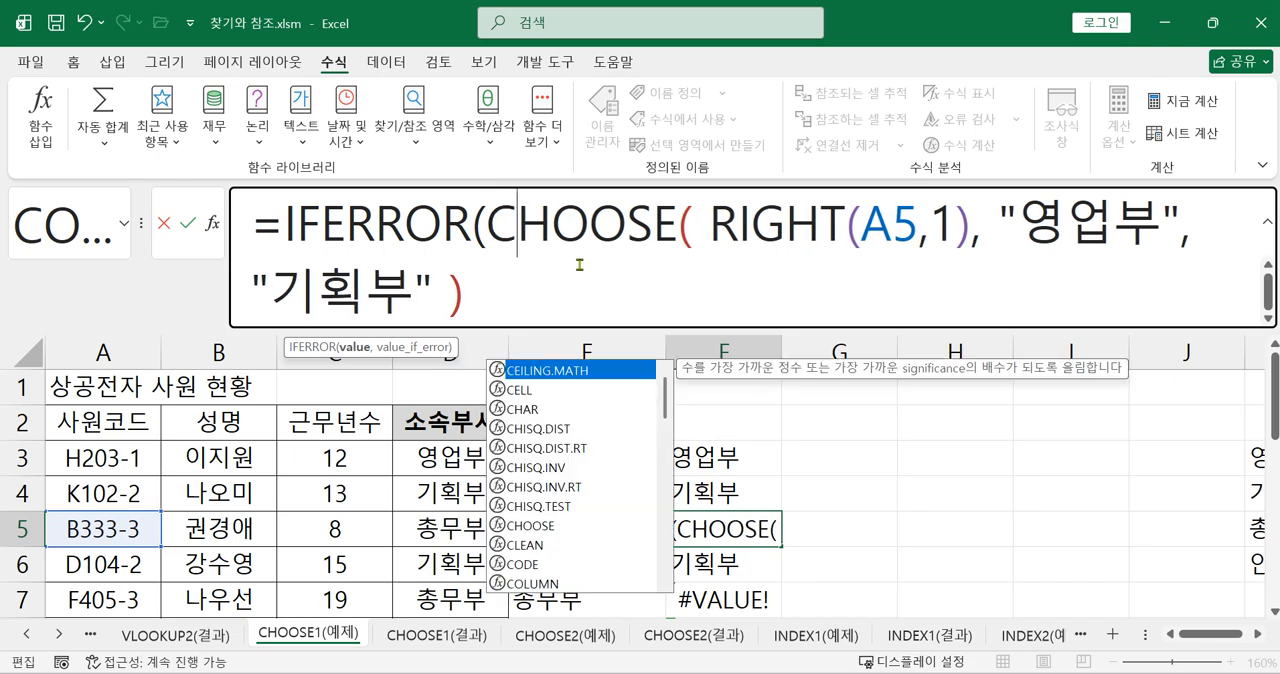
{"action": "left_click", "coordinate": [488, 248]}
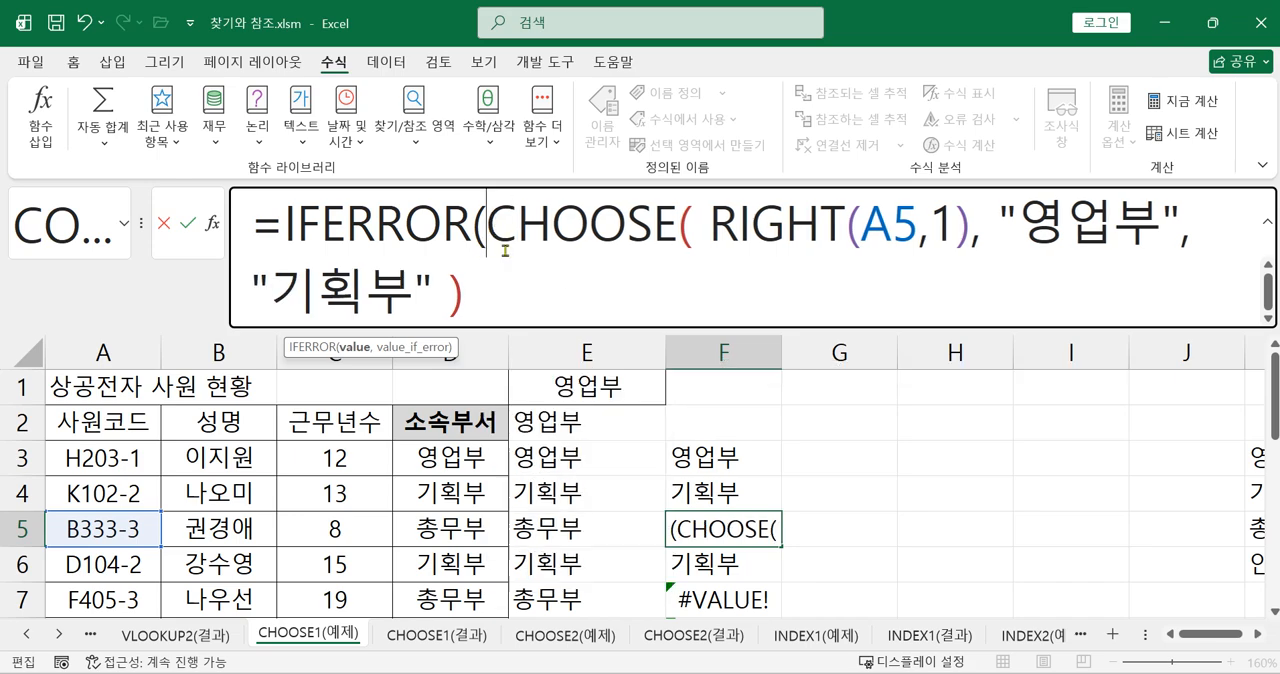
Add "총무부" as the third value of the CHOOSE function in F5
{"action": "left_click", "coordinate": [449, 291]}
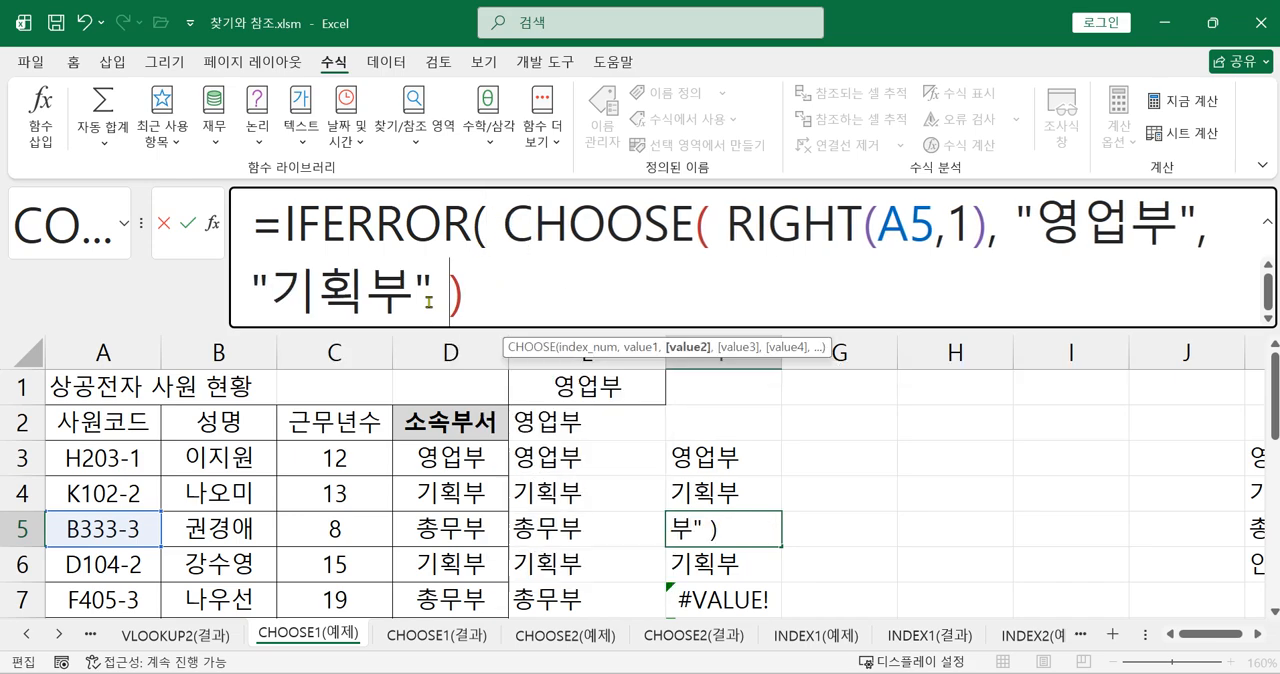
{"action": "left_click", "coordinate": [1258, 634]}
{"action": "left_click", "coordinate": [1258, 636]}
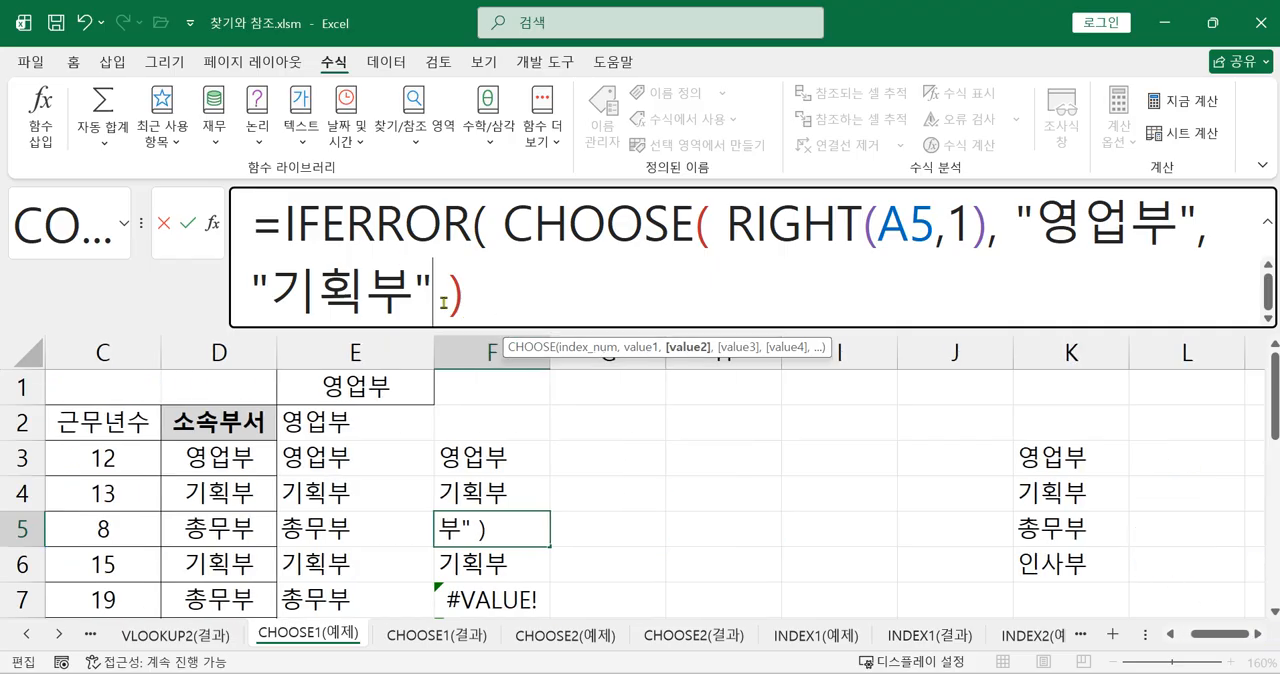
{"action": "type", "text": ","}
{"action": "type", "text": "\""}
{"action": "type", "text": "초우"}
{"action": "key", "text": "BackSpace"}
{"action": "key", "text": "BackSpace"}
{"action": "key", "text": "BackSpace"}
{"action": "type", "text": "ㅊ총ㅂ"}
{"action": "key", "text": "BackSpace"}
{"action": "type", "text": "무부\""}
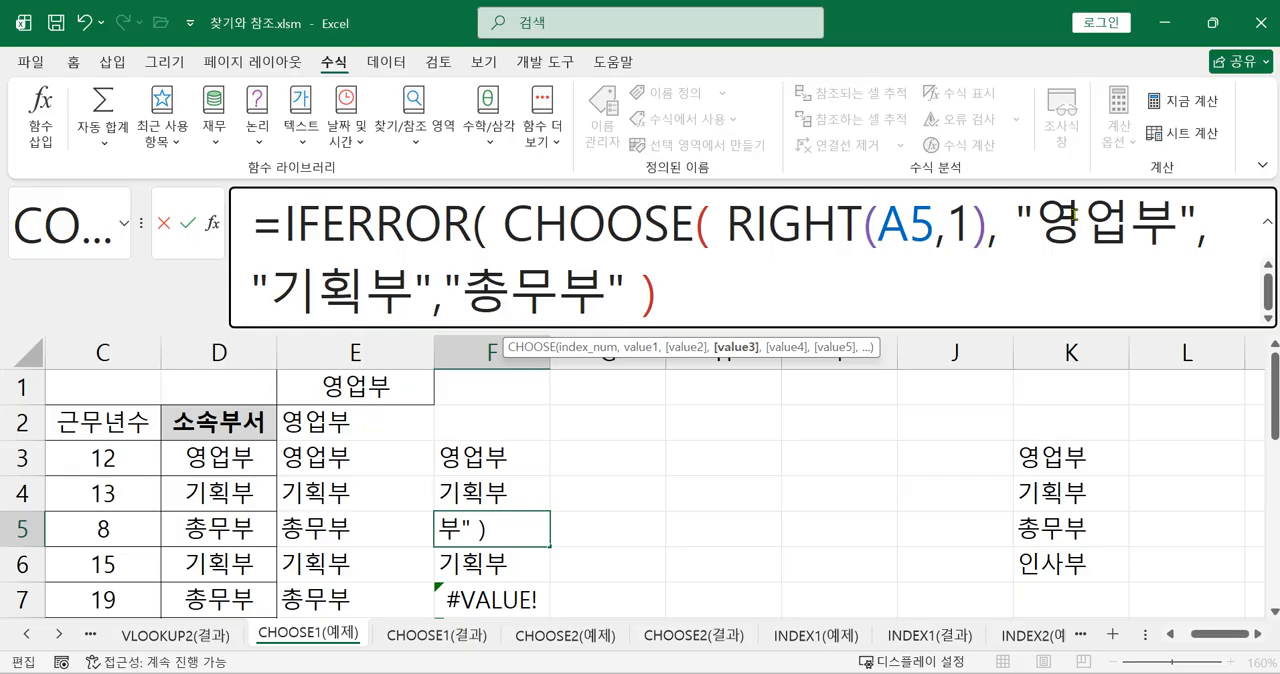
Complete the IFERROR formula in F5 with "인사부" as the value_if_error argument and enter it
{"action": "left_click", "coordinate": [762, 292]}
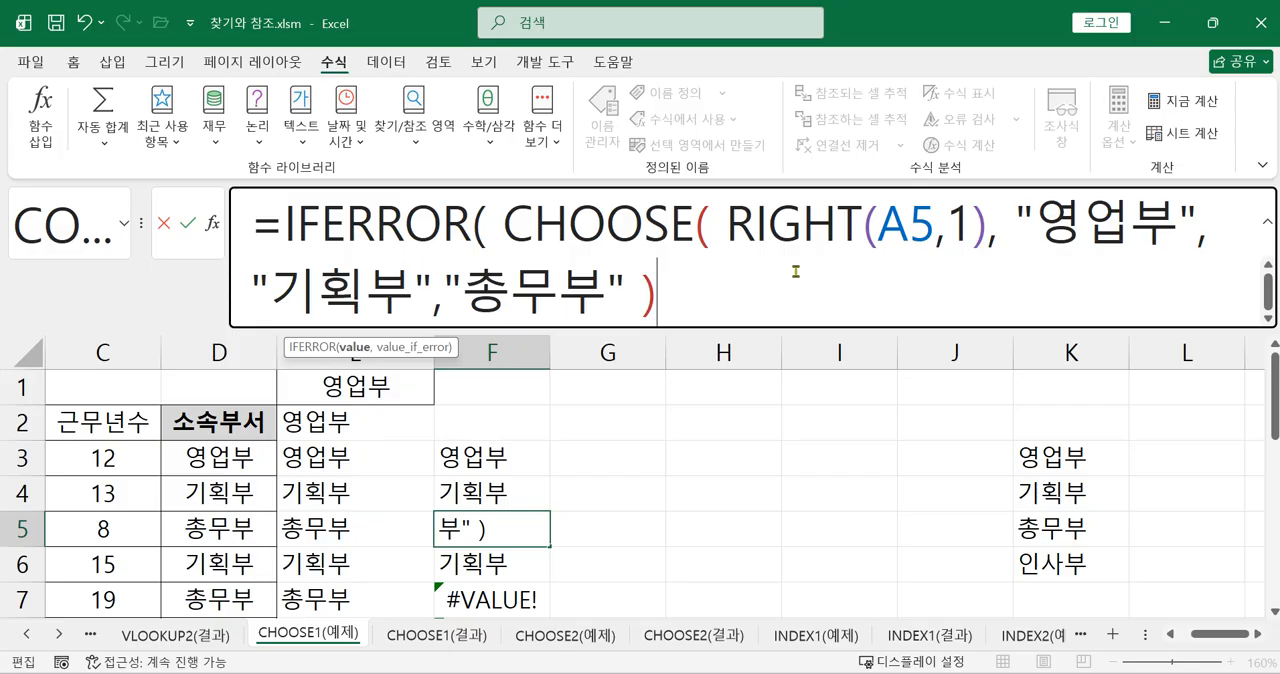
{"action": "type", "text": ", \"인"}
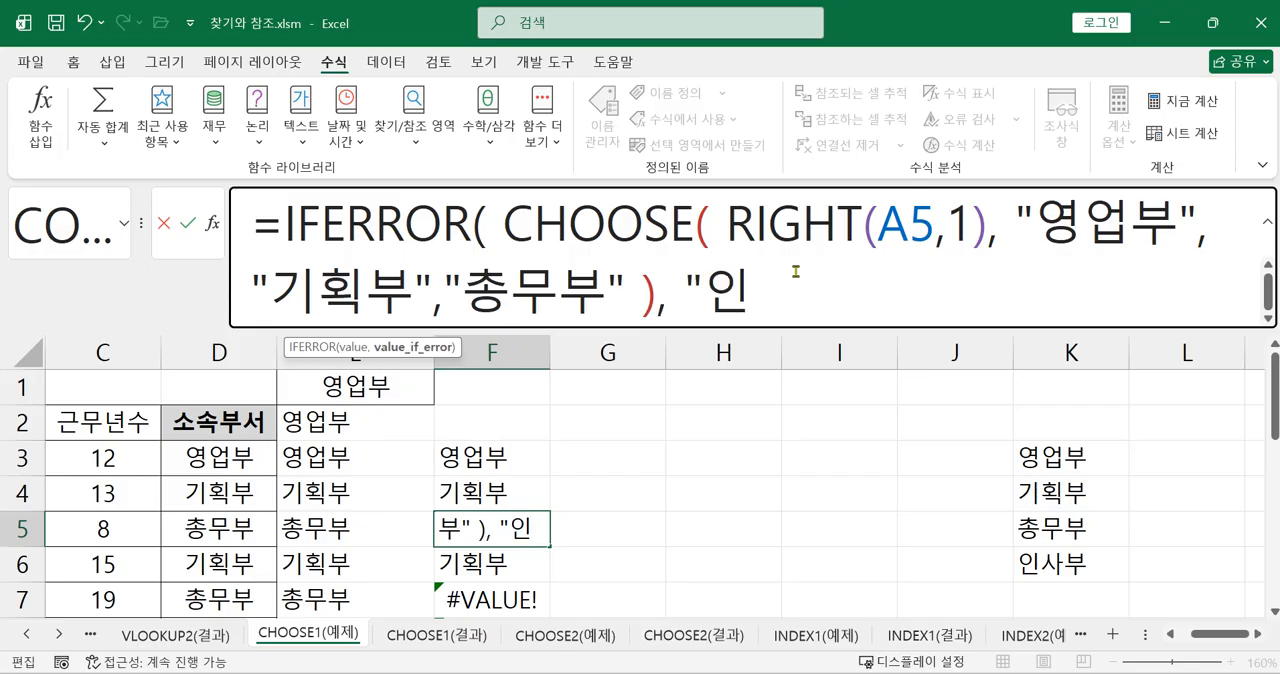
{"action": "type", "text": "사부\" 0"}
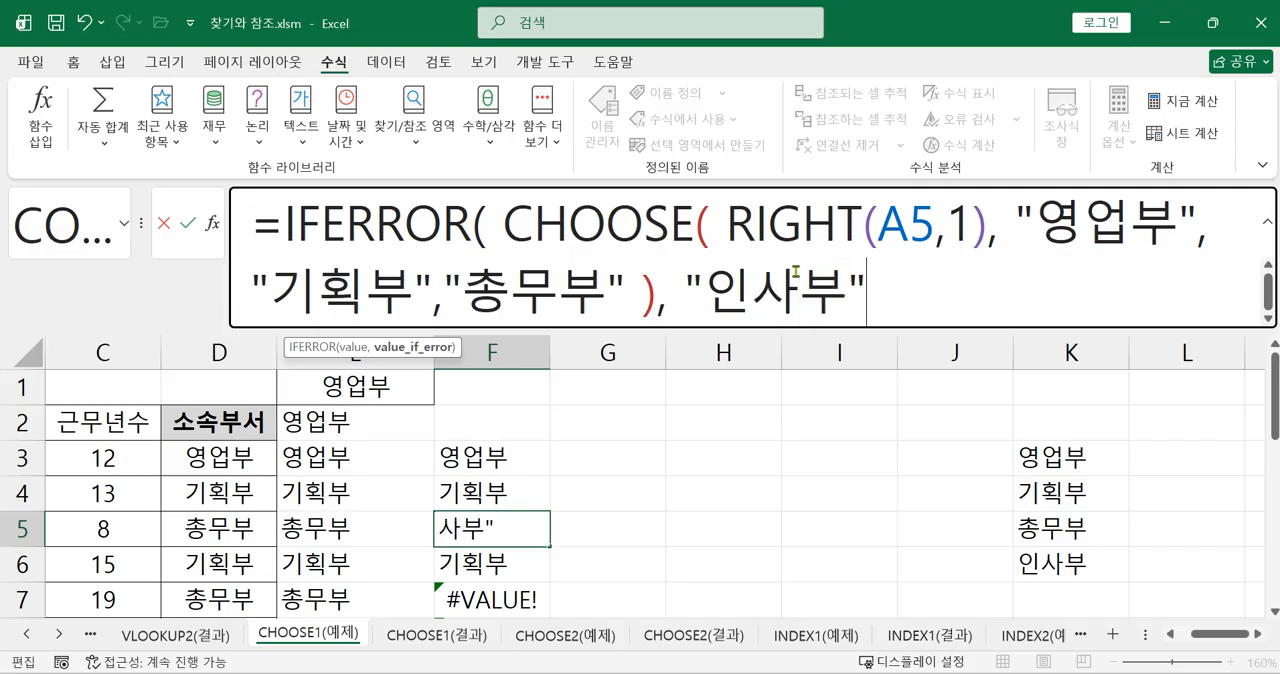
{"action": "key", "text": "BackSpace"}
{"action": "type", "text": ")"}
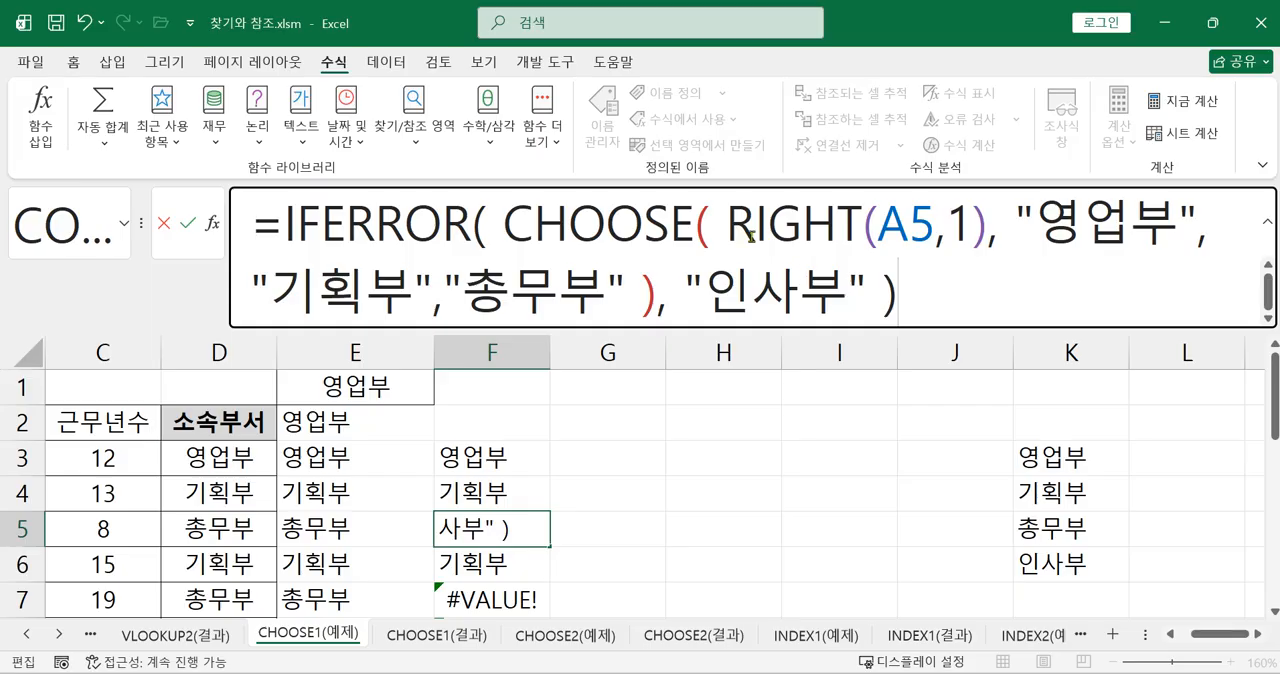
{"action": "left_click_drag", "start_coordinate": [507, 226], "coordinate": [654, 290]}
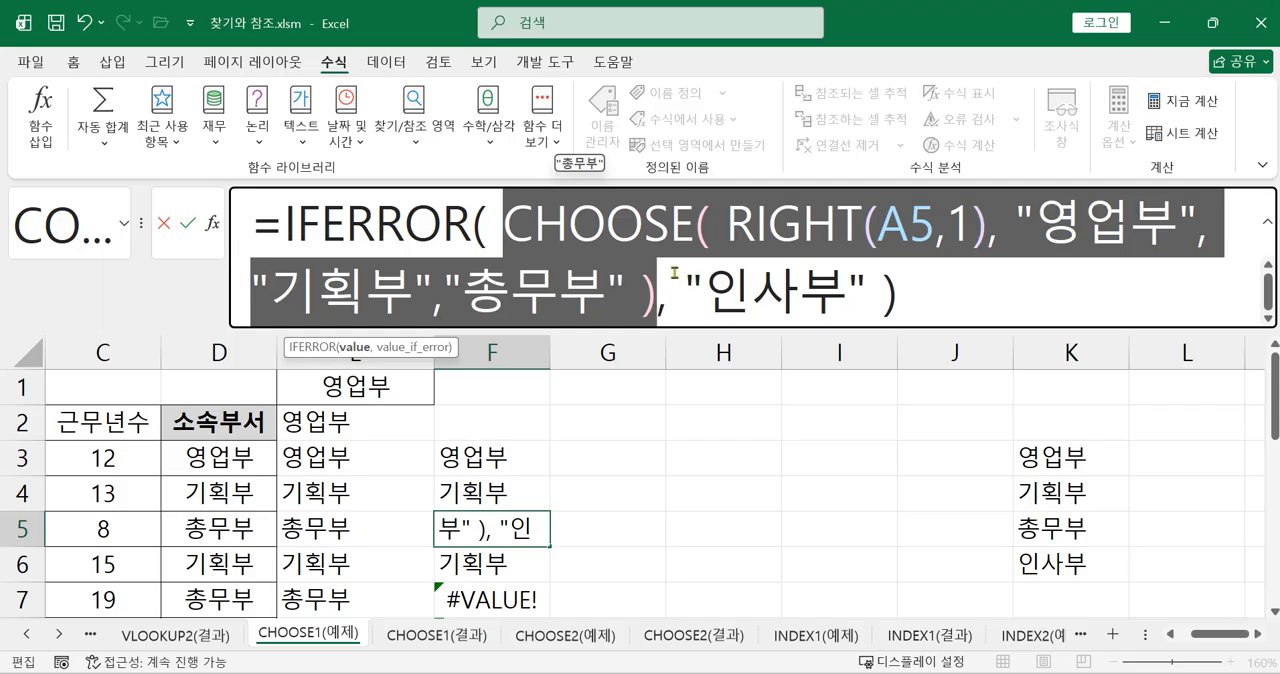
{"action": "left_click_drag", "start_coordinate": [682, 283], "coordinate": [866, 291]}
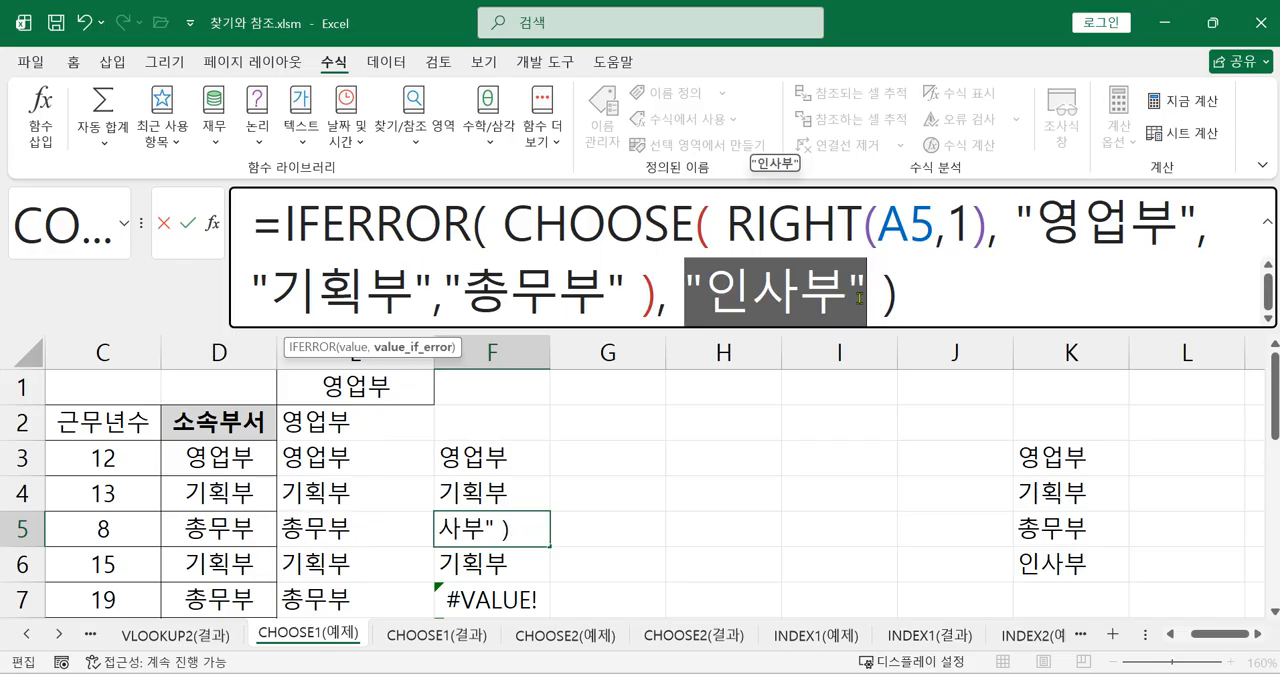
{"action": "key", "text": "Return"}
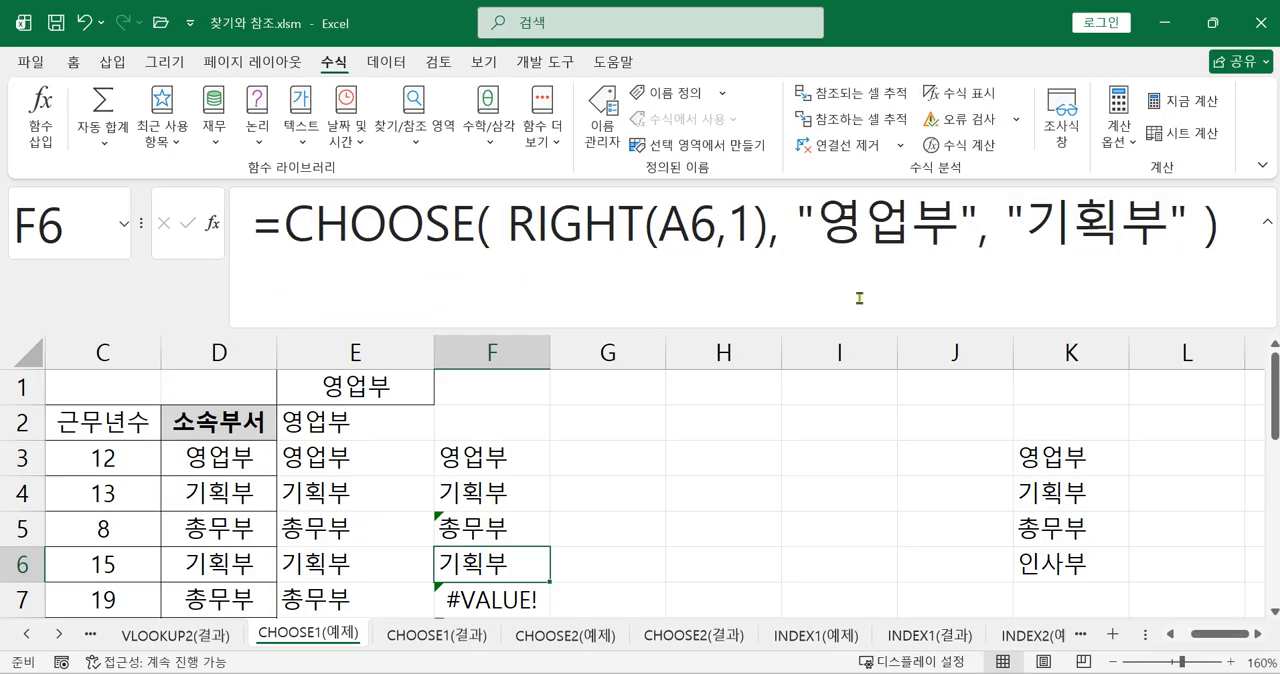
Copy the IFERROR formula from F5 up to F3 and down to F11
{"action": "left_click", "coordinate": [515, 454]}
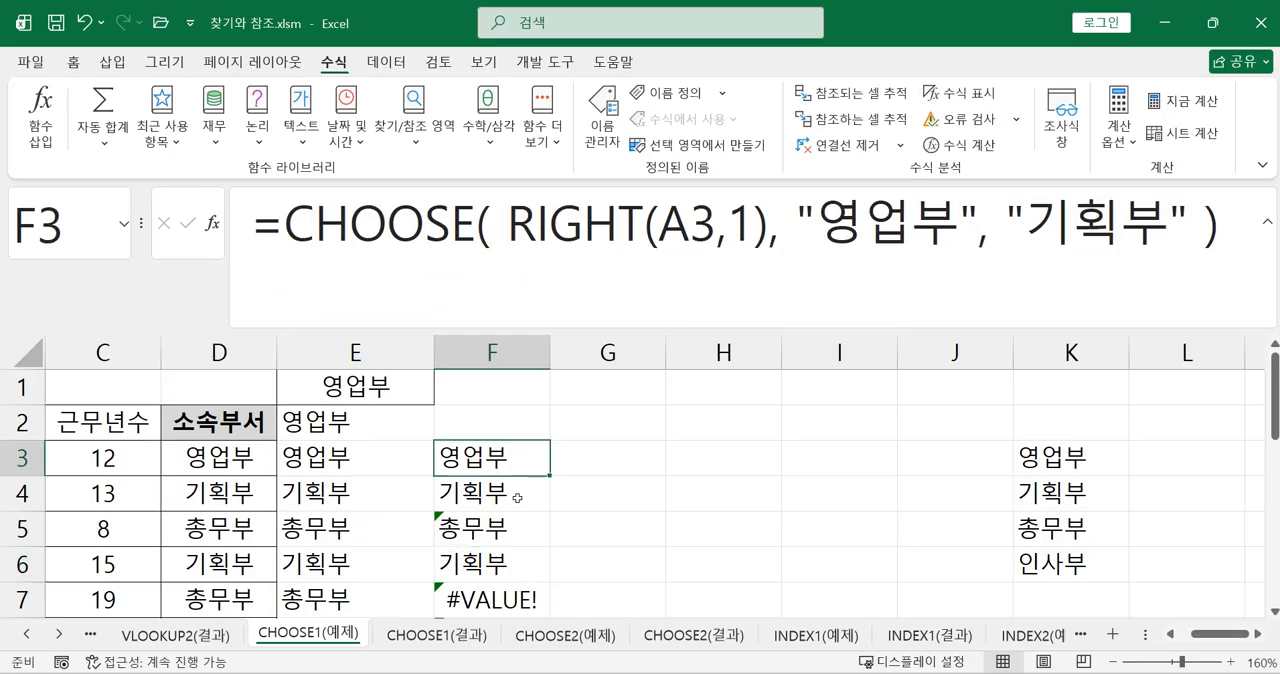
{"action": "left_click", "coordinate": [514, 566]}
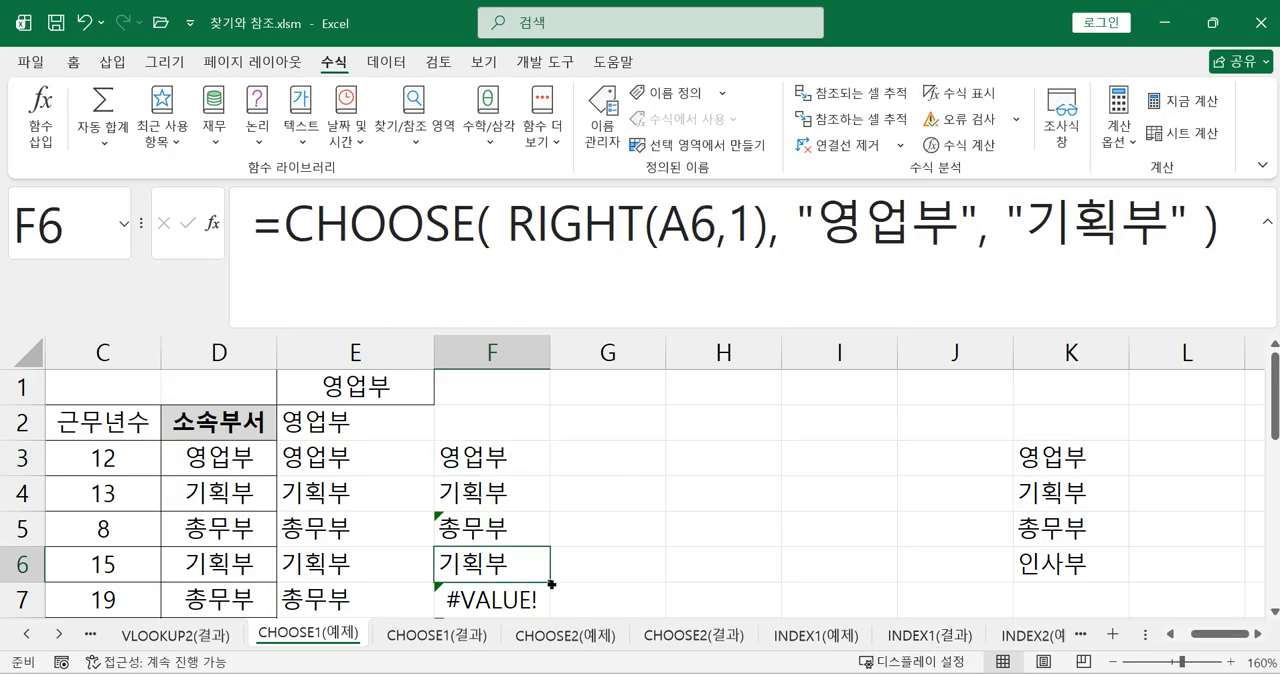
{"action": "left_click", "coordinate": [541, 544]}
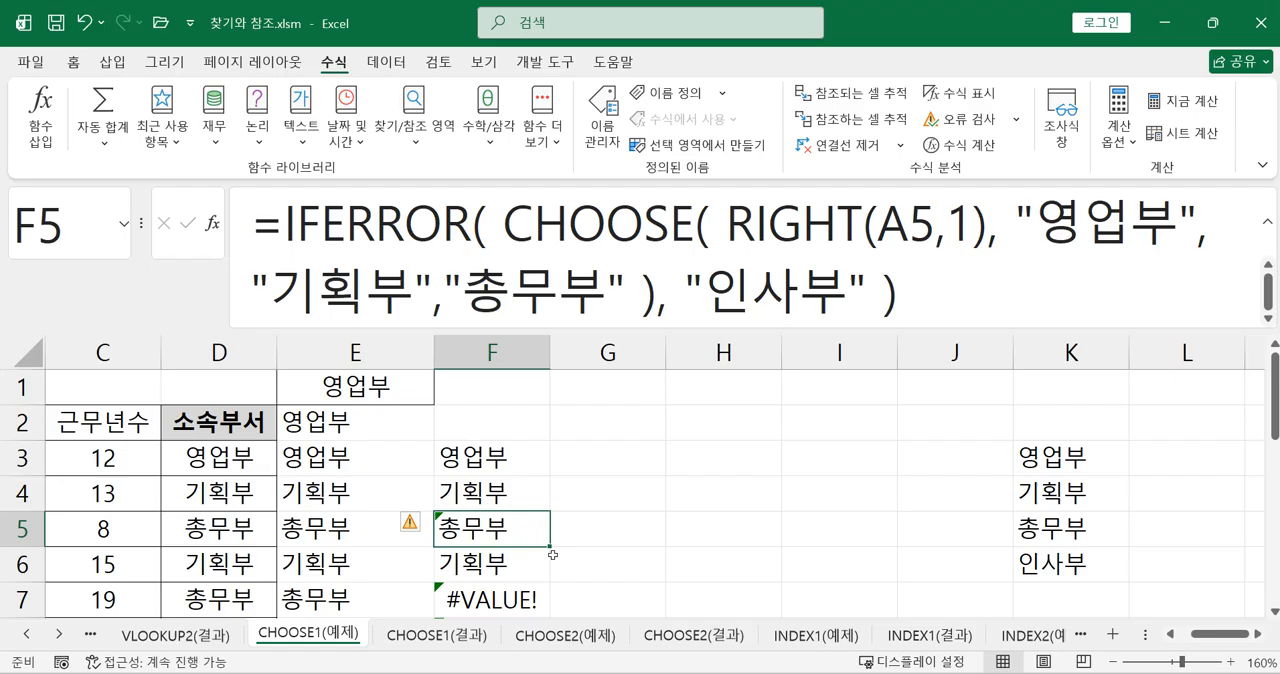
{"action": "left_click_drag", "start_coordinate": [552, 545], "coordinate": [549, 458]}
{"action": "left_click", "coordinate": [537, 530]}
{"action": "left_click_drag", "start_coordinate": [549, 546], "coordinate": [532, 524]}
{"action": "scroll", "coordinate": [611, 549], "scroll_direction": "up", "scroll_amount": 3}
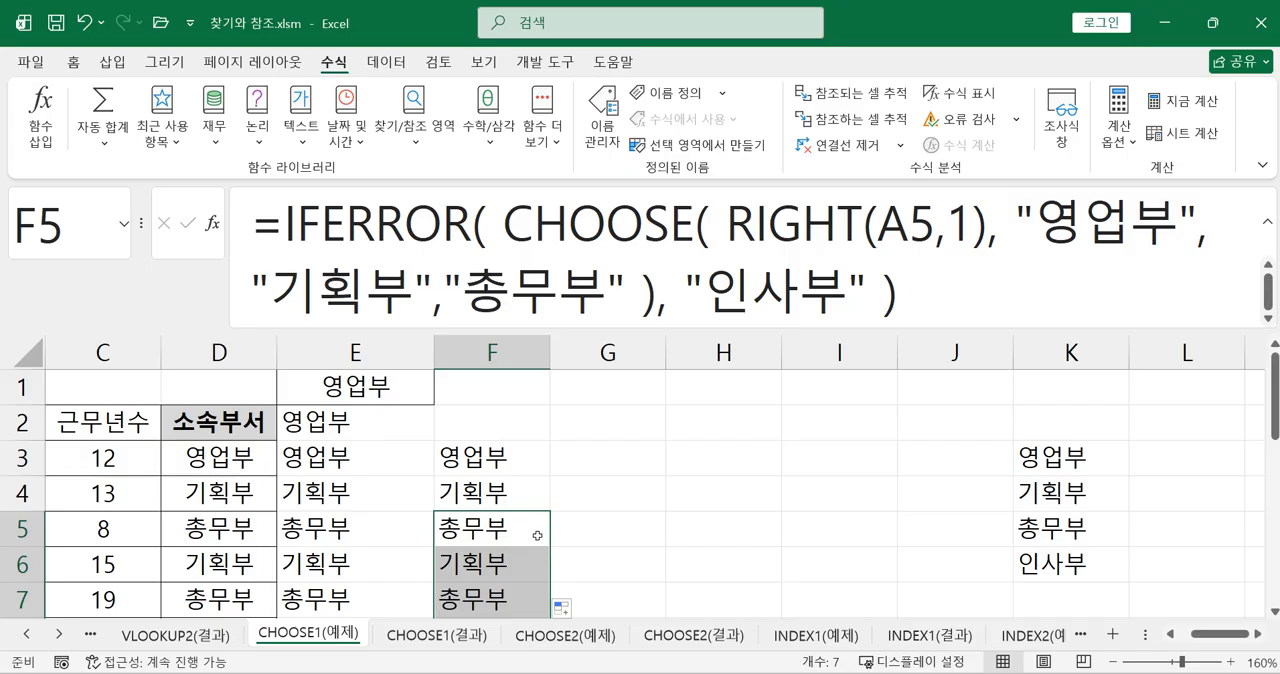
Check the copied IFERROR formulas and their departments in column F, examining F8 and F3
{"action": "scroll", "coordinate": [602, 531], "scroll_direction": "down", "scroll_amount": 1}
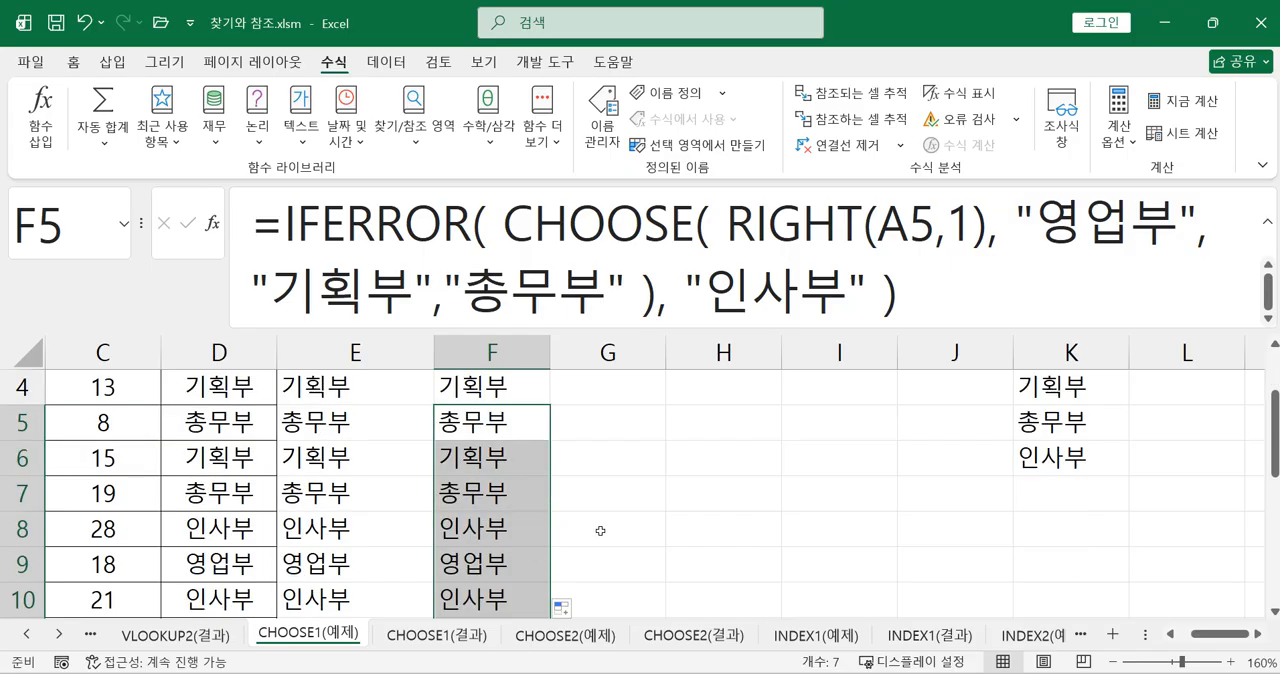
{"action": "left_click", "coordinate": [524, 536]}
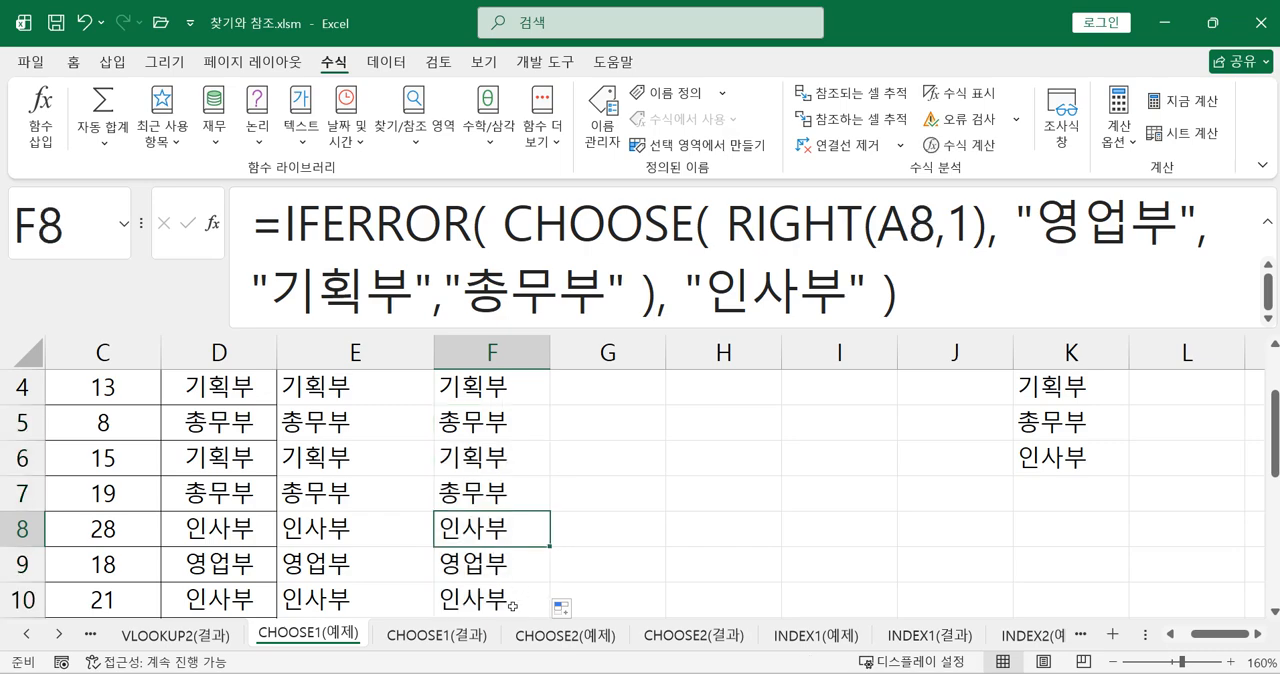
{"action": "scroll", "coordinate": [520, 590], "scroll_direction": "up", "scroll_amount": 1}
{"action": "left_click", "coordinate": [510, 466]}
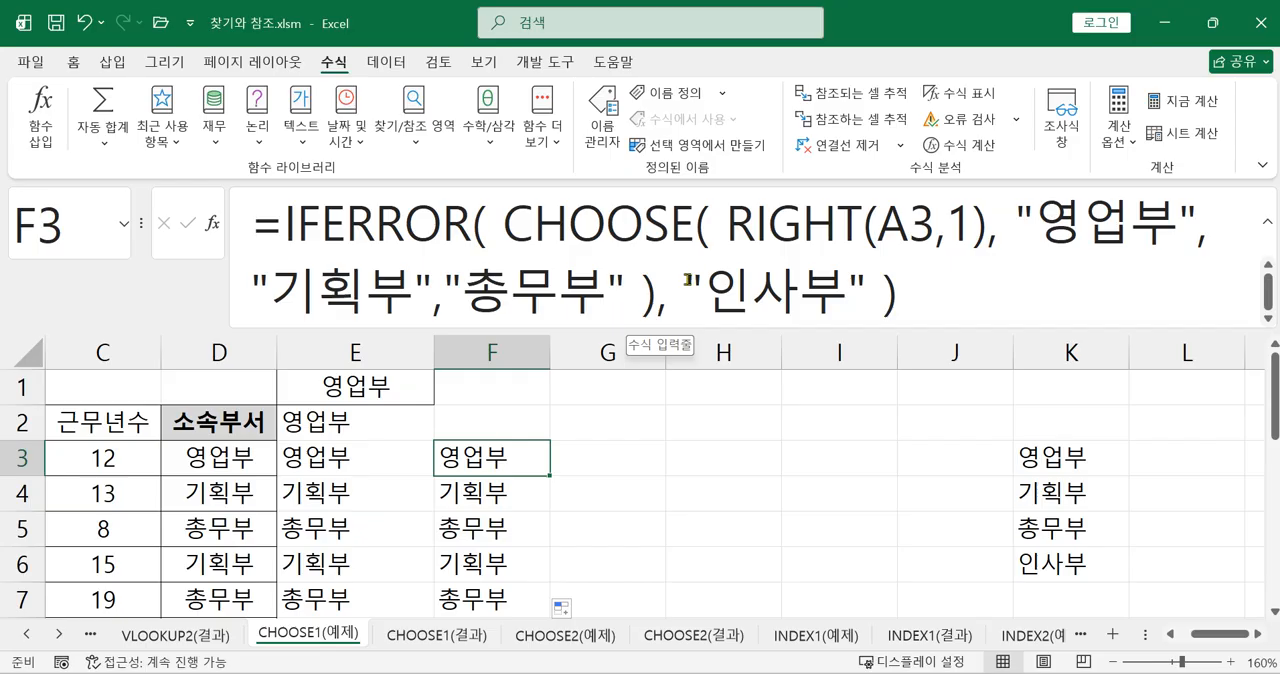
{"action": "left_click", "coordinate": [467, 226]}
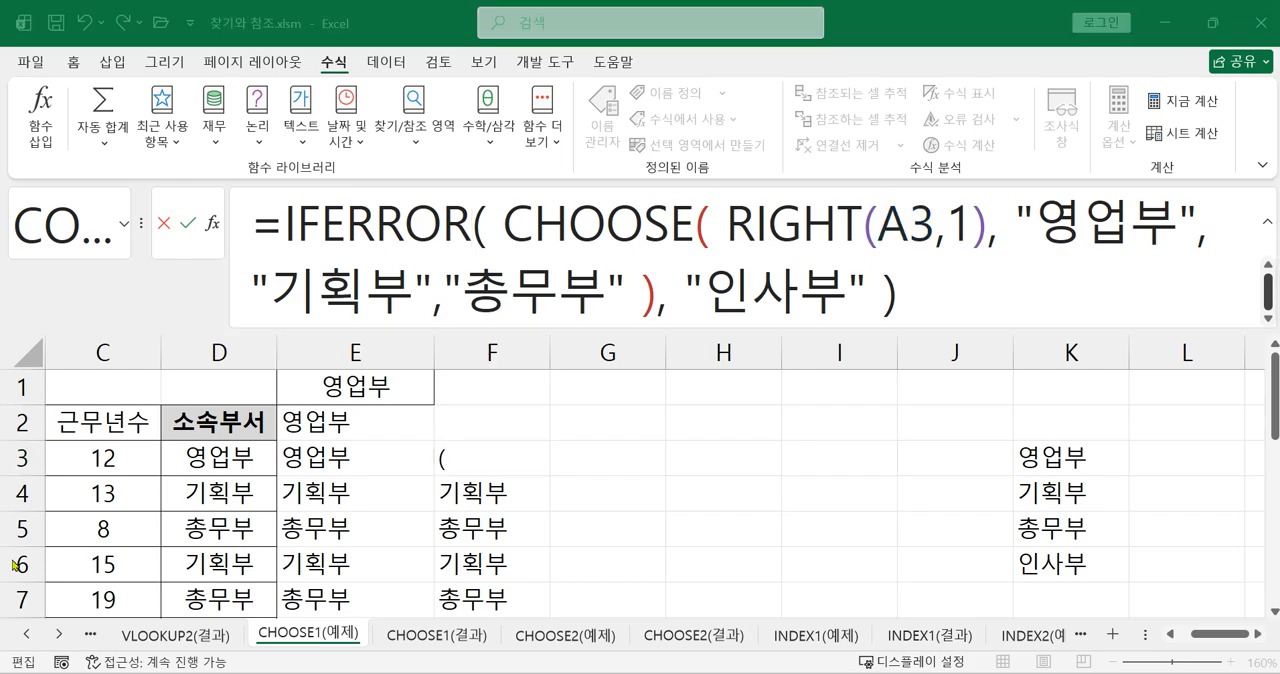
{"action": "left_click", "coordinate": [903, 281]}
{"action": "key", "text": "Return"}
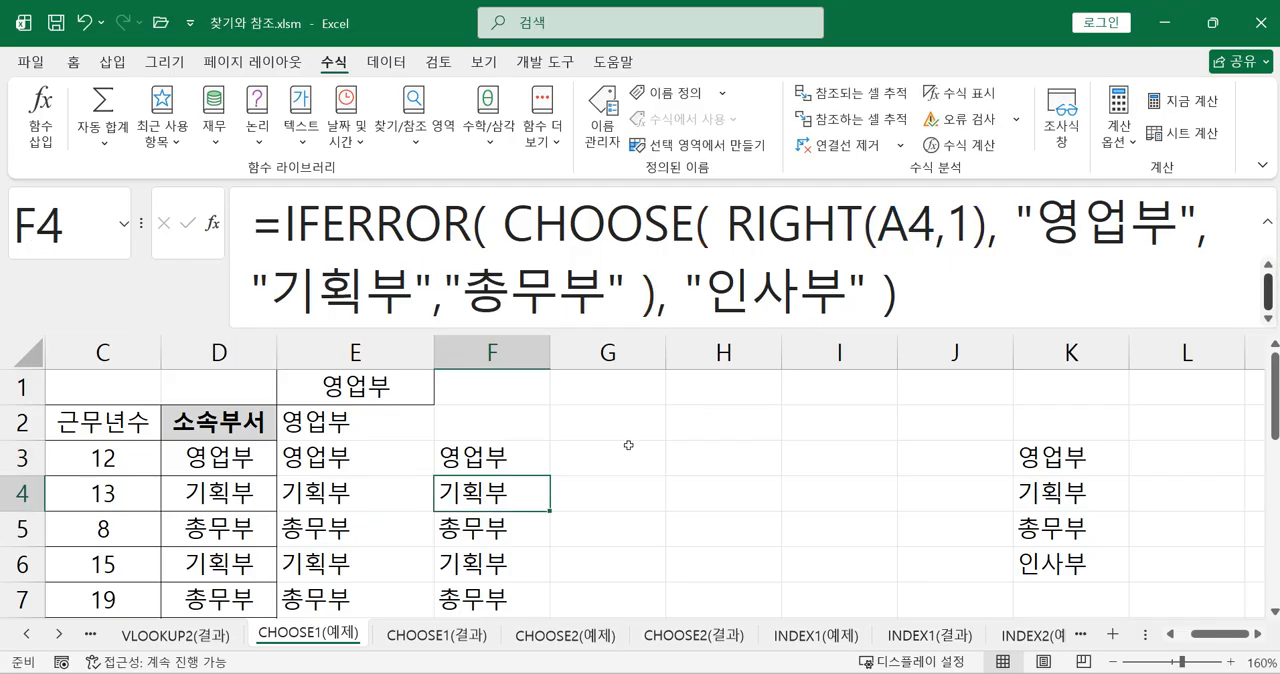
Start a SWITCH function in cell G3
{"action": "left_click", "coordinate": [583, 462]}
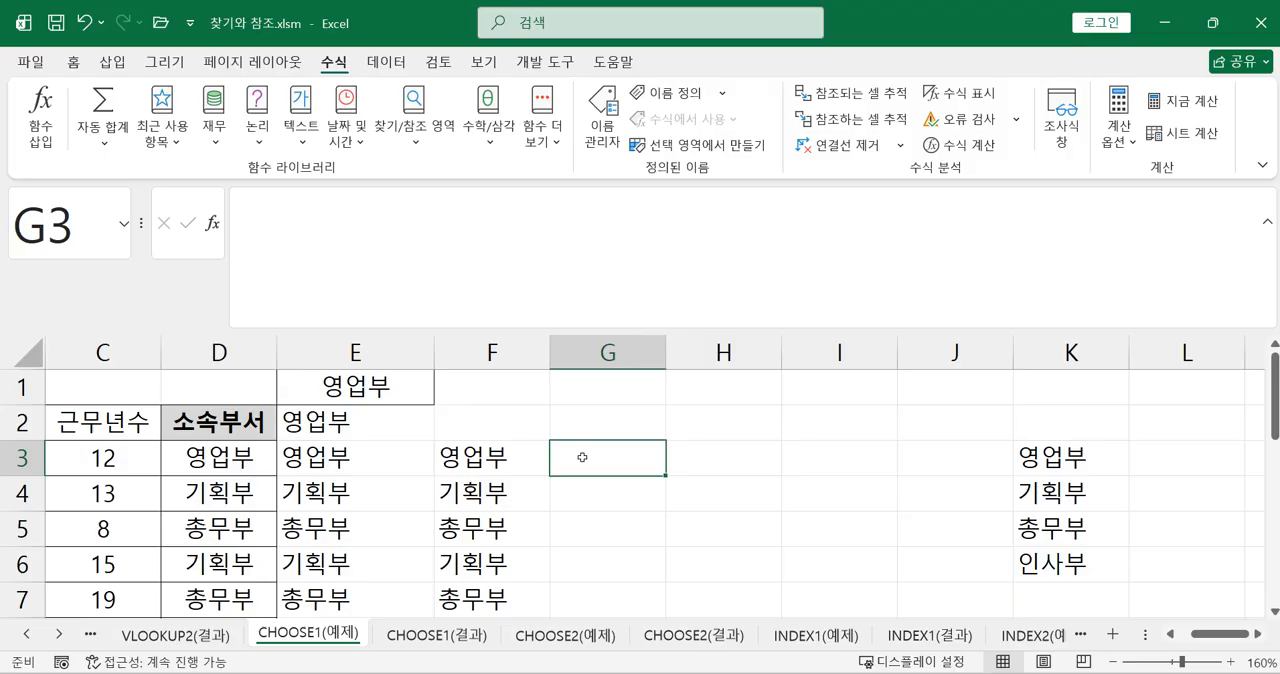
{"action": "left_click", "coordinate": [497, 237]}
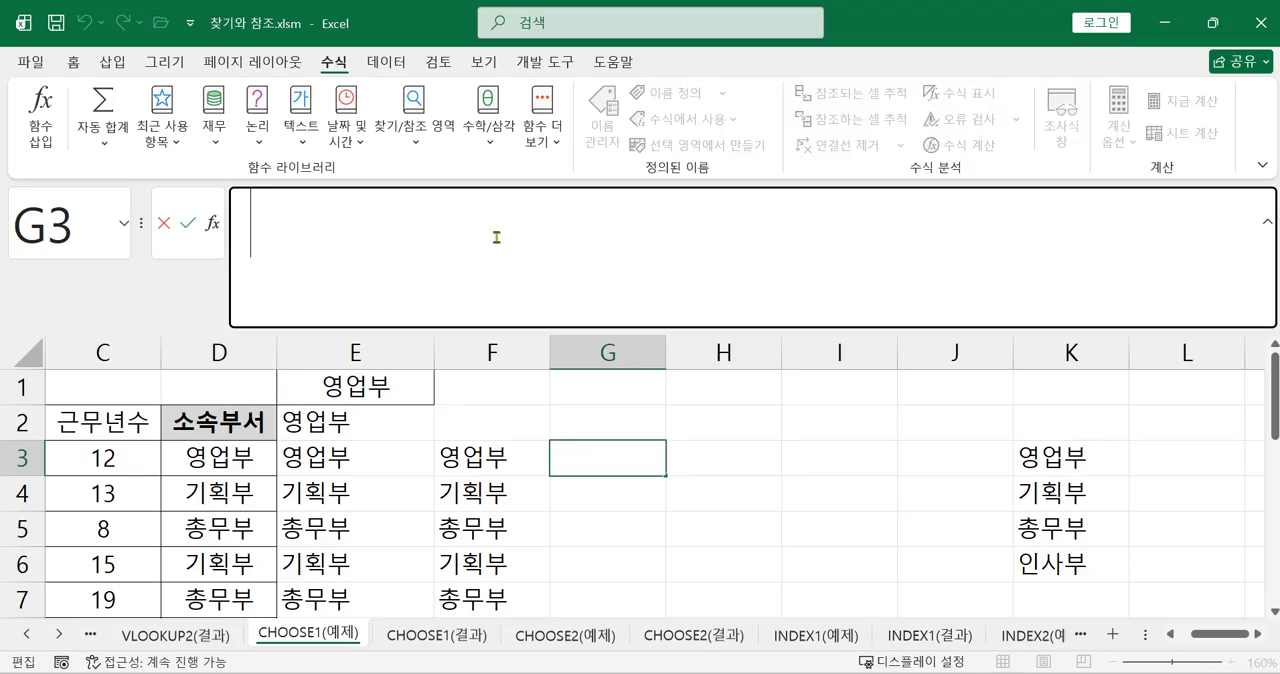
{"action": "type", "text": "=ㄴ"}
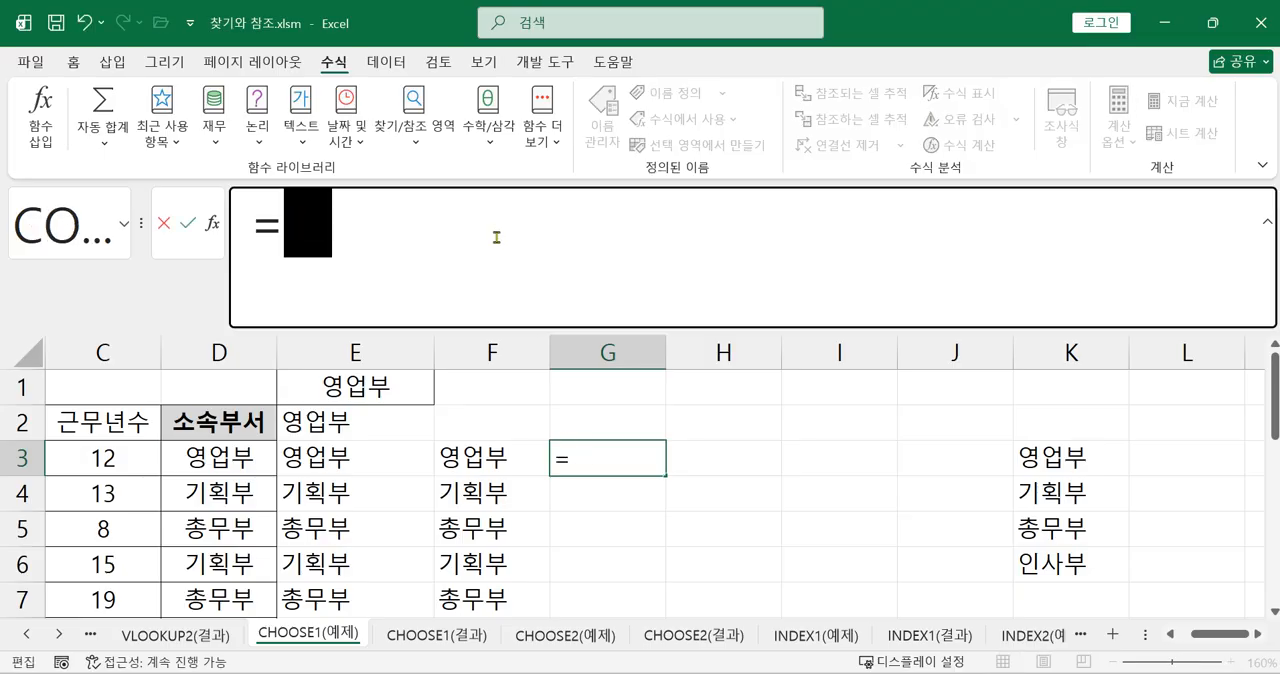
{"action": "key", "text": "BackSpace"}
{"action": "type", "text": "s"}
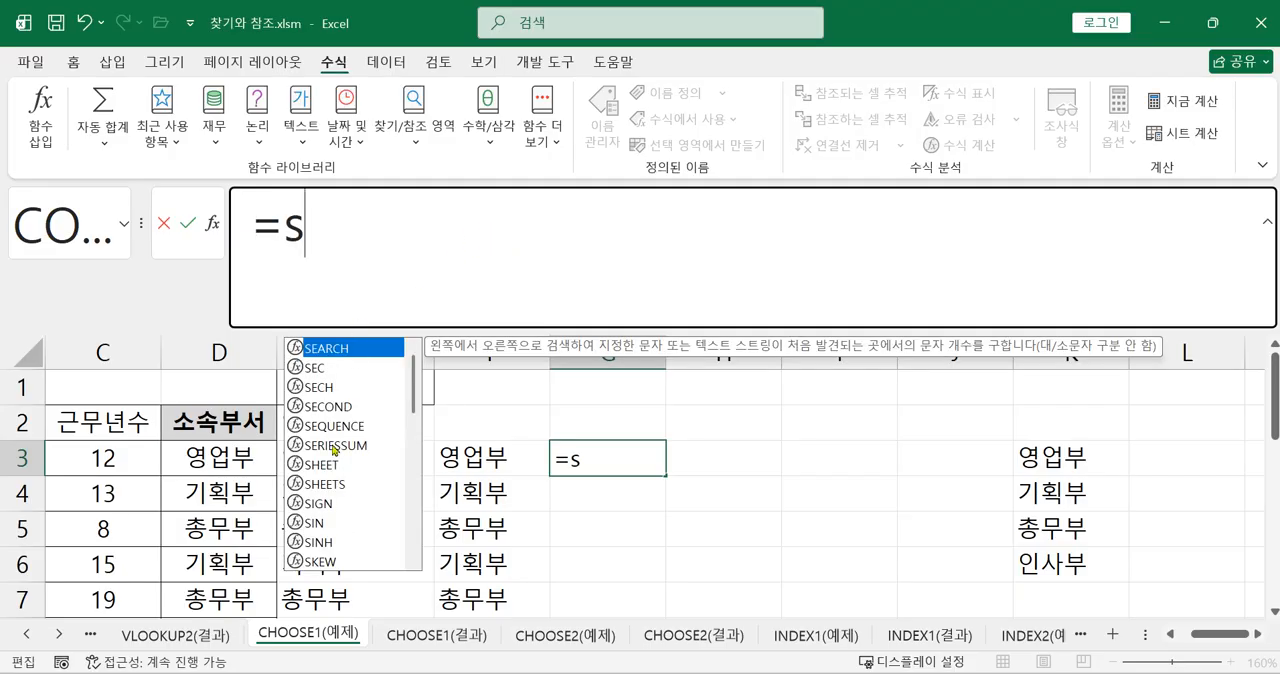
{"action": "type", "text": "w"}
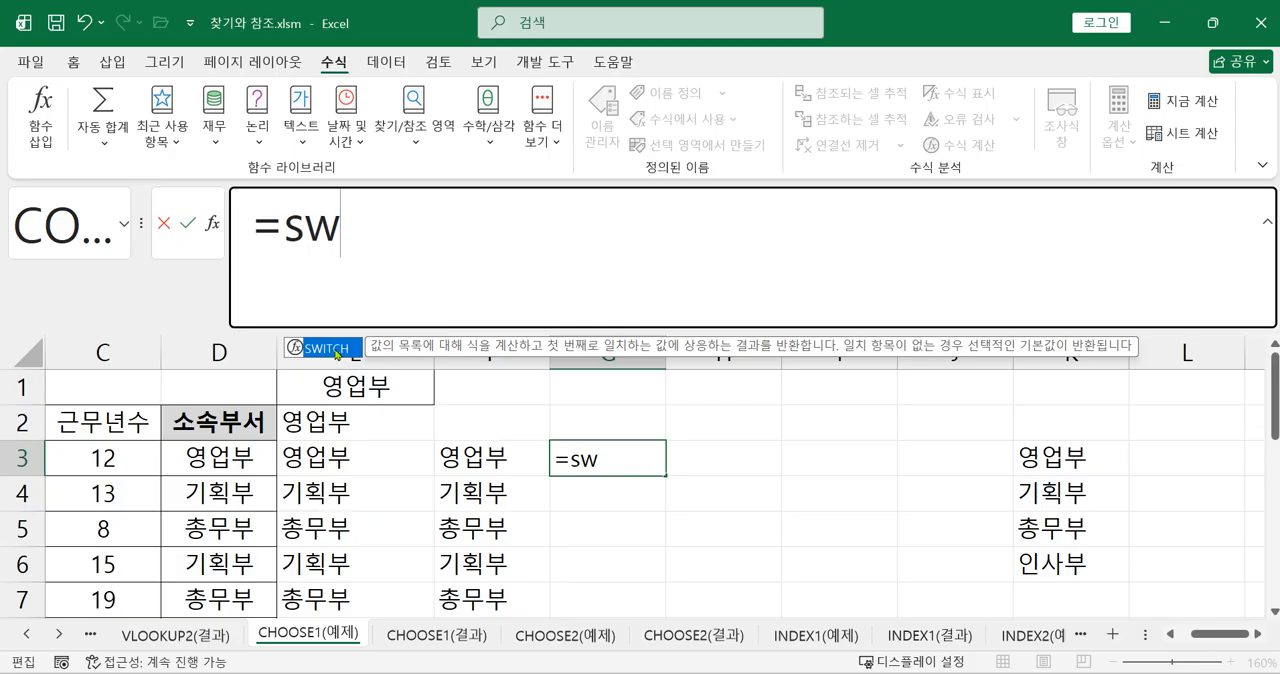
{"action": "double_click", "coordinate": [336, 352]}
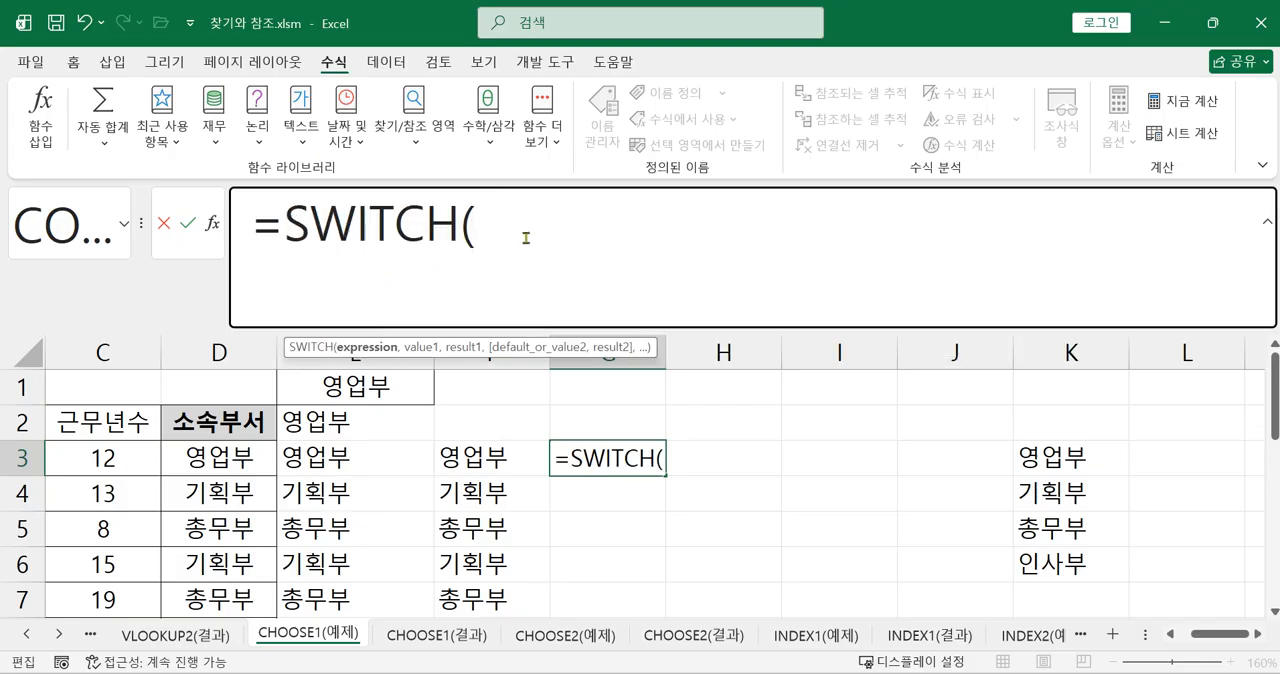
Set RIGHT(A3,1) as the expression argument of the SWITCH function in G3
{"action": "type", "text": "righ"}
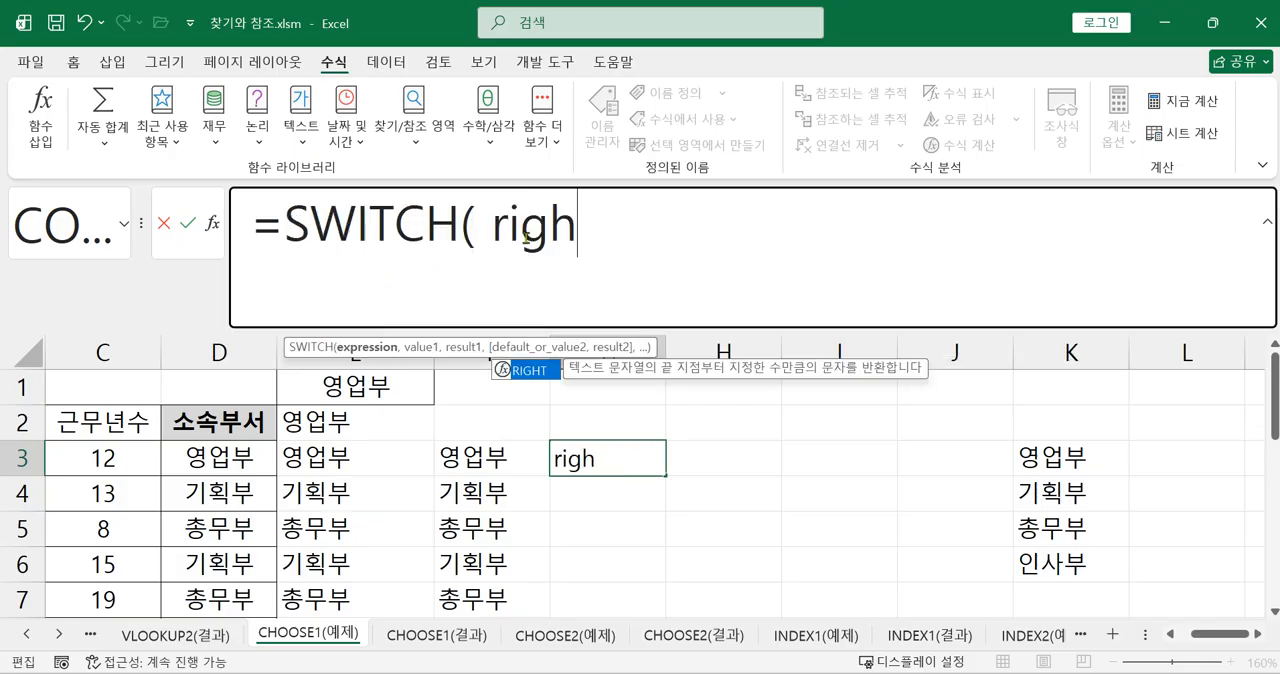
{"action": "key", "text": "Return"}
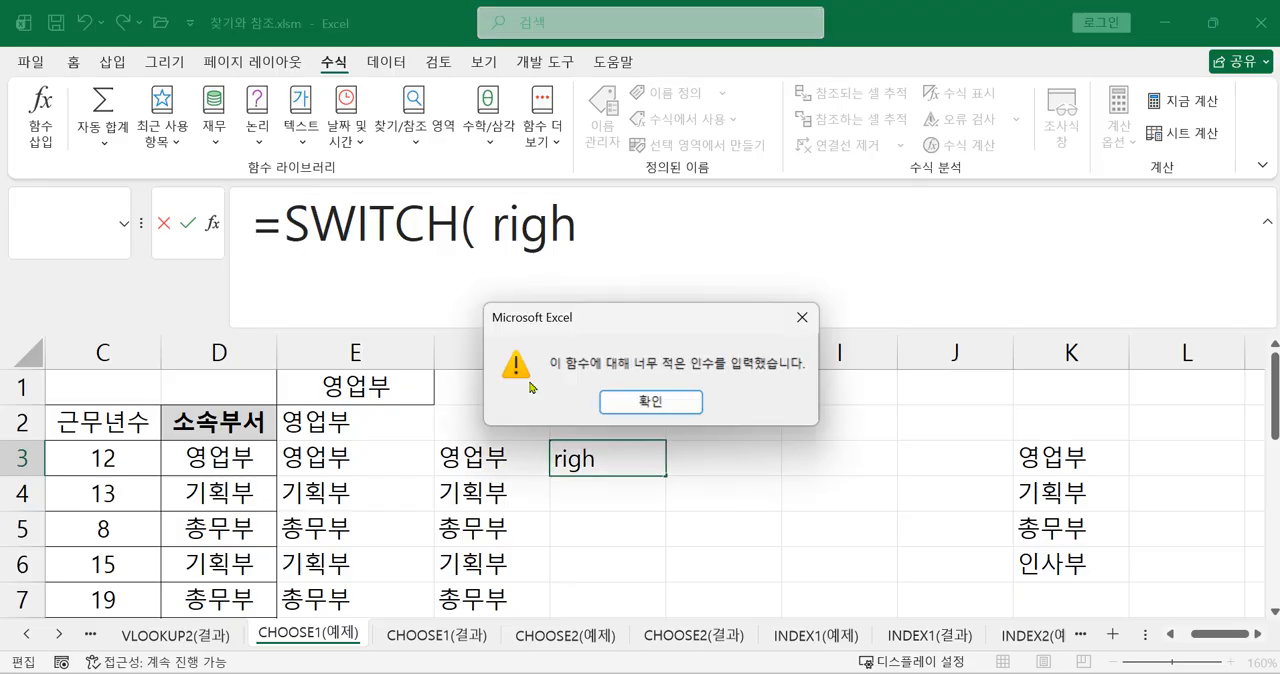
{"action": "left_click", "coordinate": [640, 403]}
{"action": "left_click", "coordinate": [600, 237]}
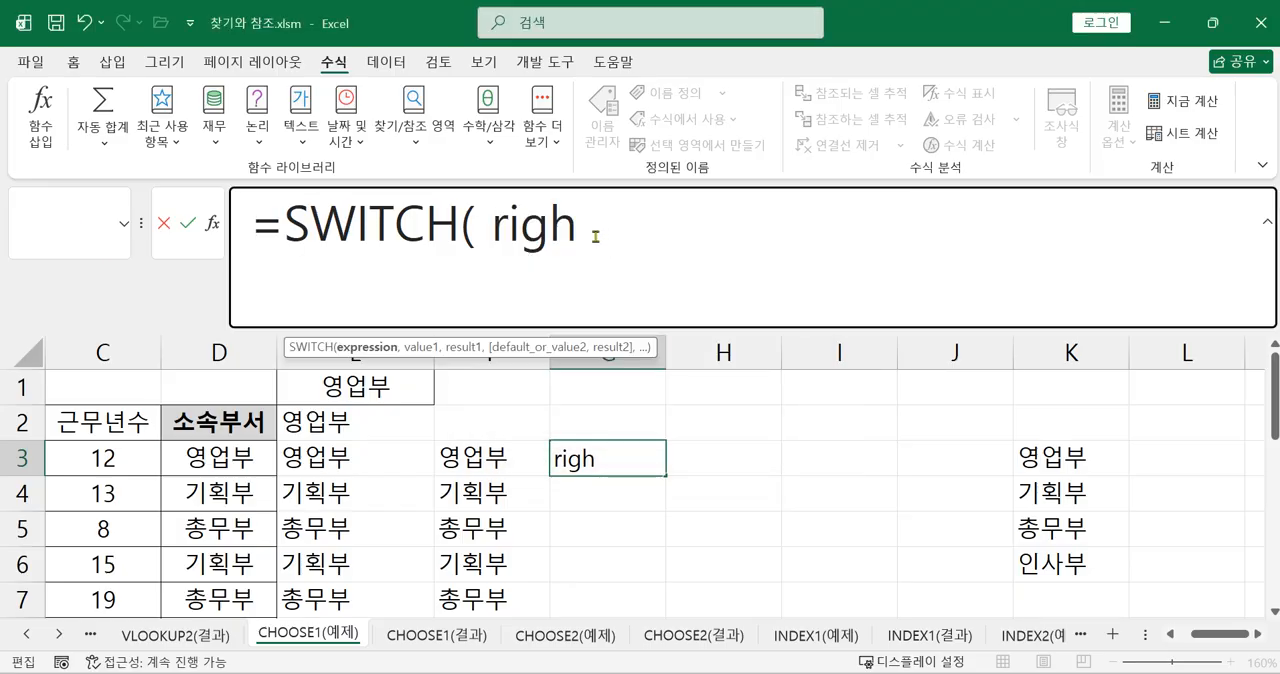
{"action": "type", "text": "t"}
{"action": "double_click", "coordinate": [517, 371]}
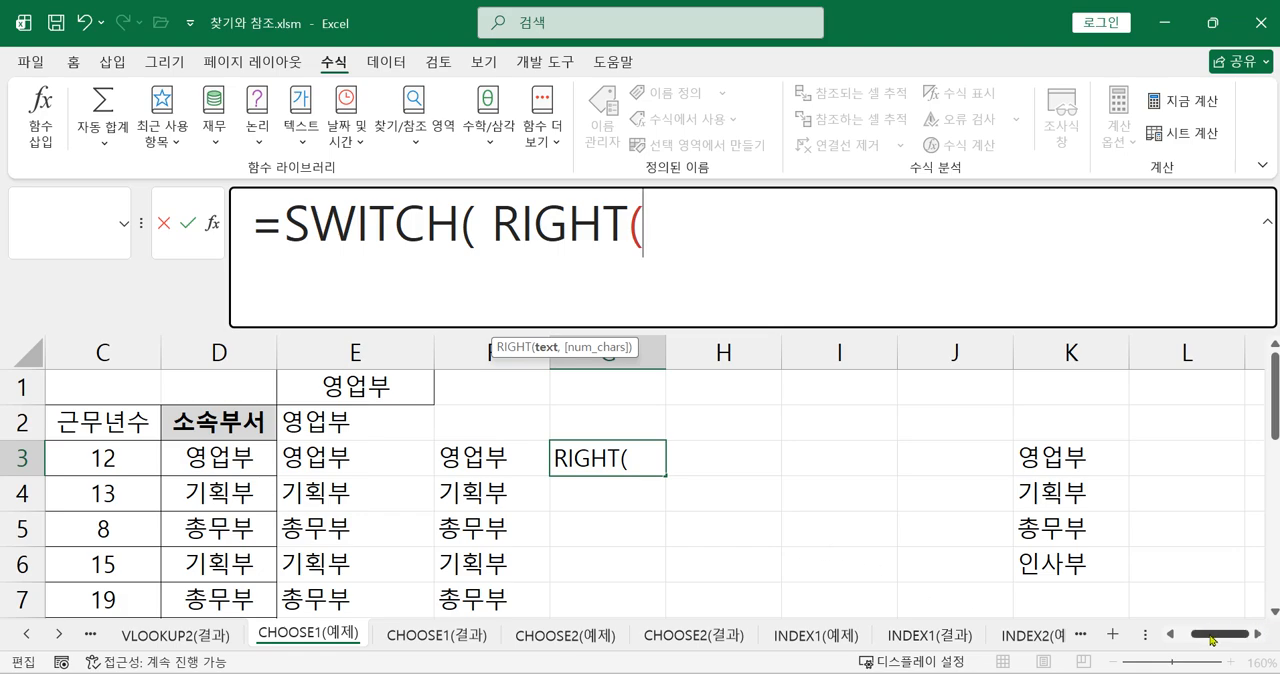
{"action": "left_click_drag", "start_coordinate": [1212, 634], "coordinate": [1170, 634]}
{"action": "left_click", "coordinate": [103, 458]}
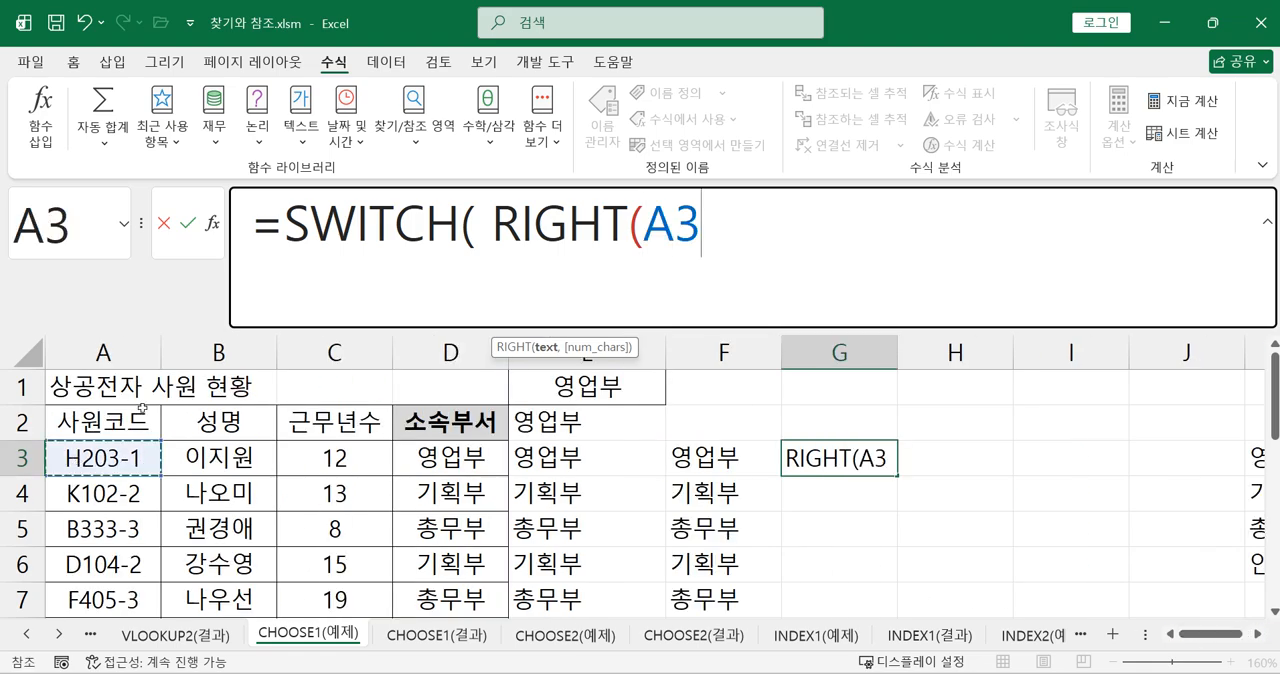
{"action": "type", "text": ",1"}
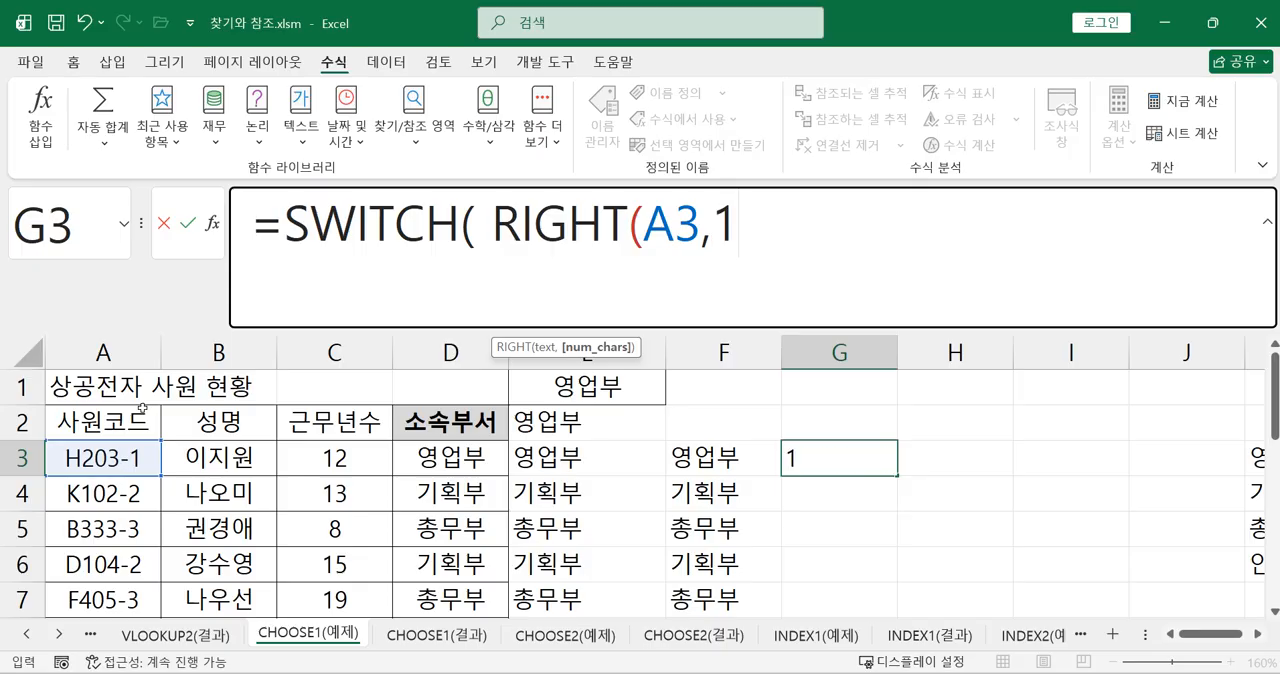
{"action": "type", "text": "),"}
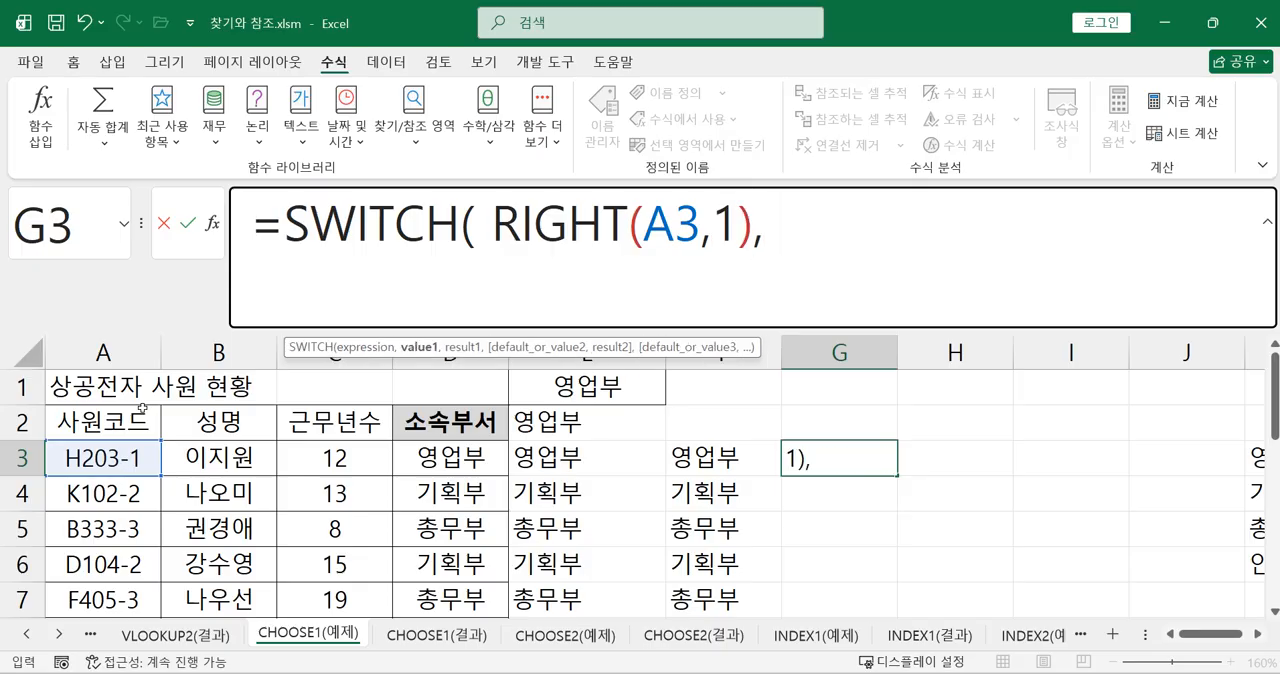
{"action": "type", "text": " \"1\", \""}
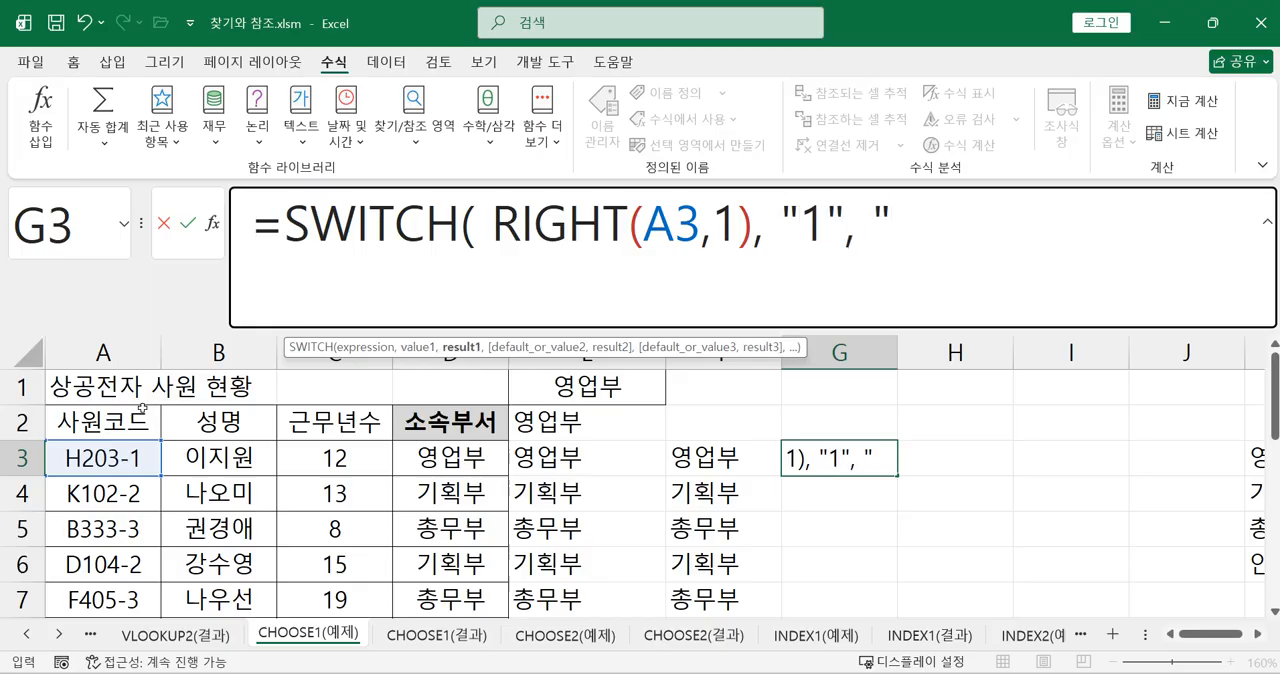
{"action": "type", "text": "dud"}
Add "1" as the first SWITCH value in G3, with "영업부" as its result
{"action": "key", "text": "BackSpace"}
{"action": "key", "text": "BackSpace"}
{"action": "key", "text": "BackSpace"}
{"action": "type", "text": "영업부"}
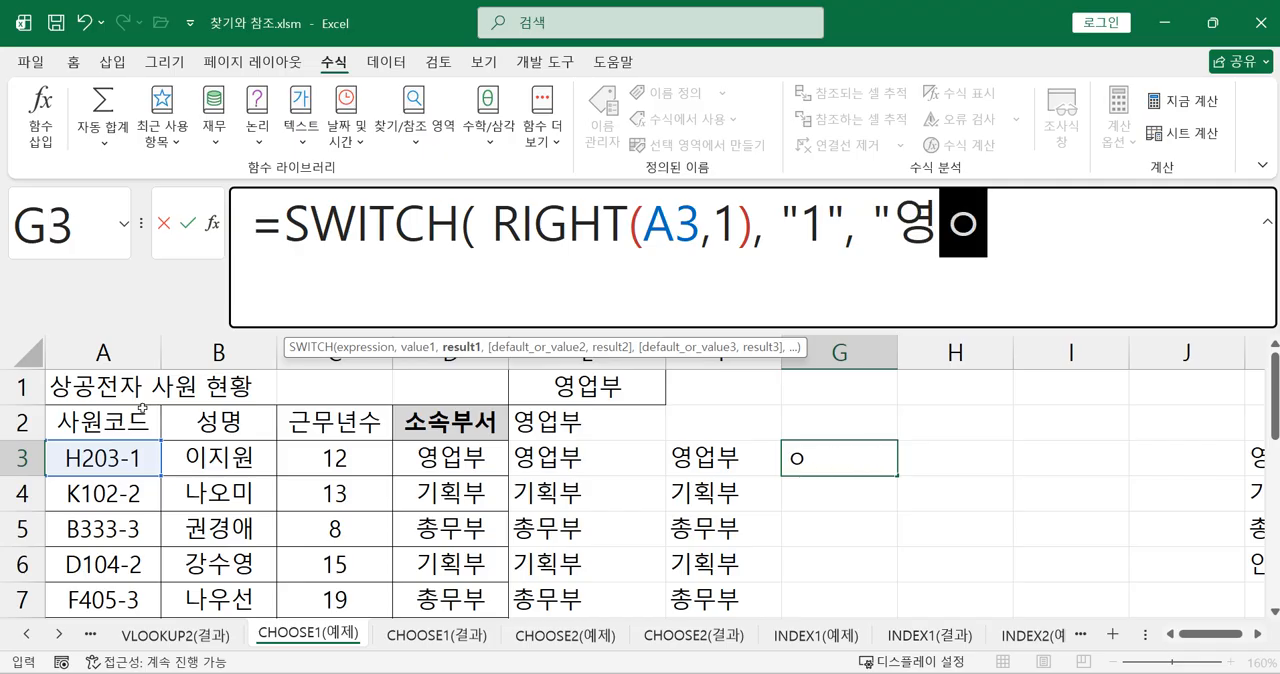
{"action": "type", "text": "\", "}
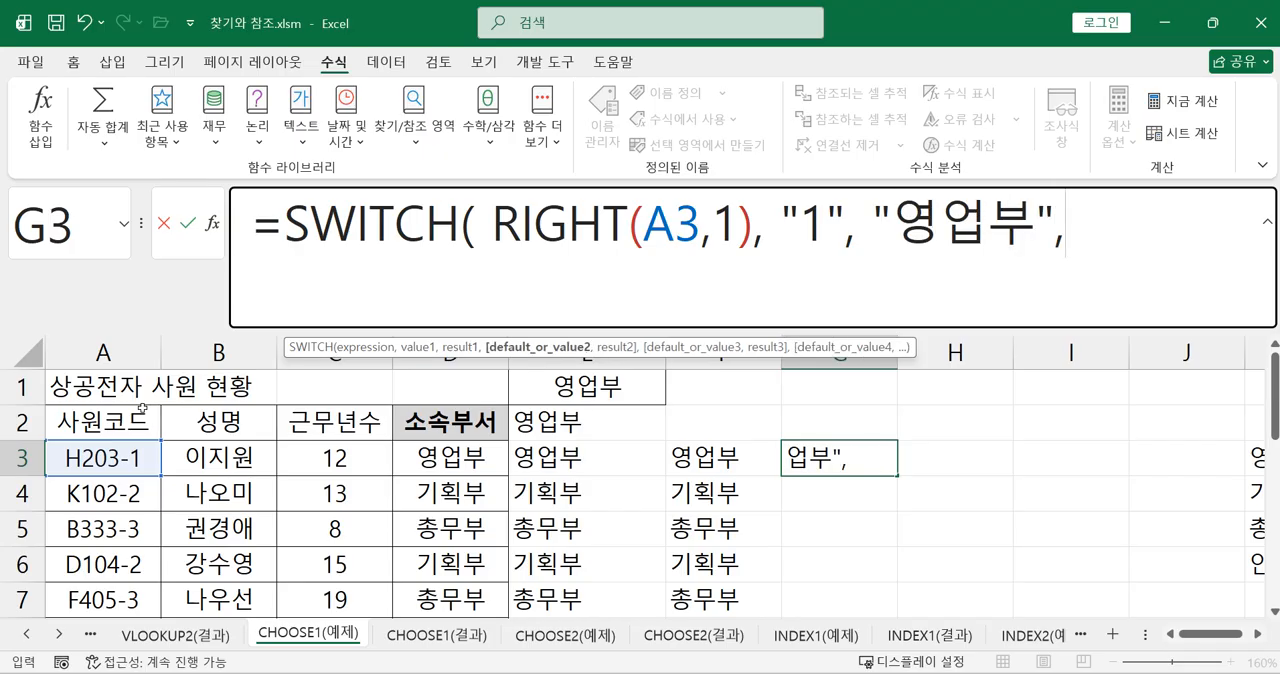
{"action": "type", "text": "\"2"}
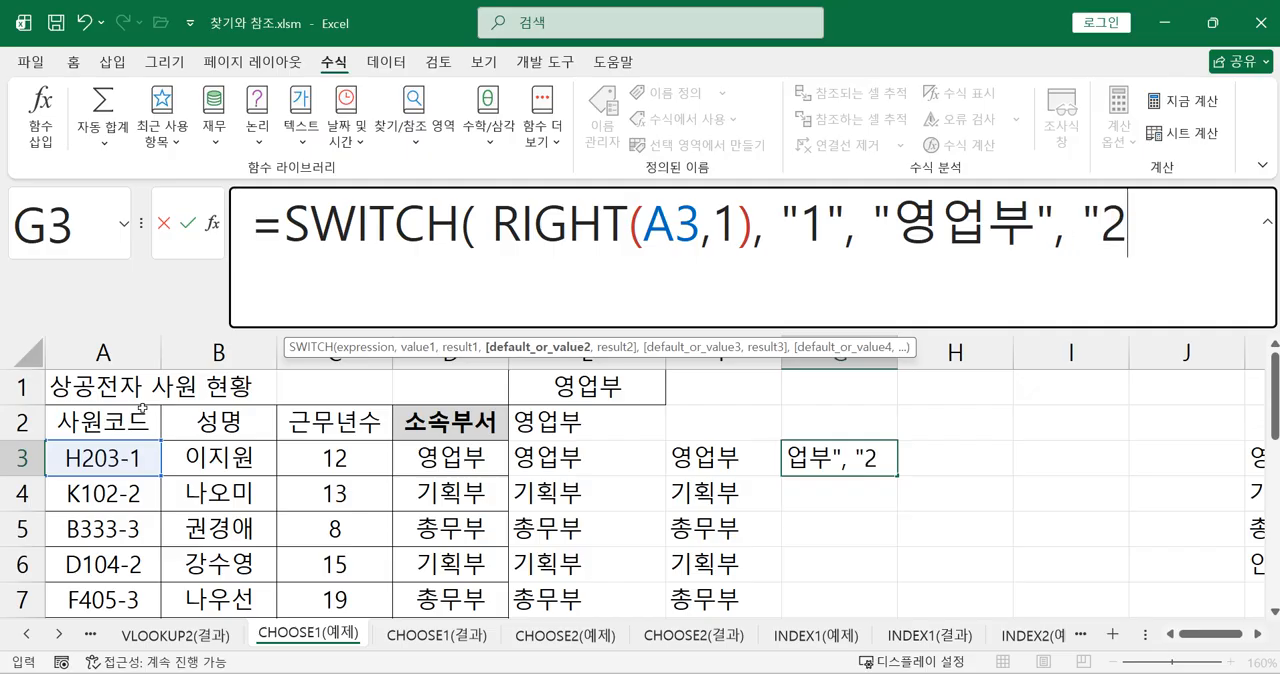
{"action": "type", "text": "\", "}
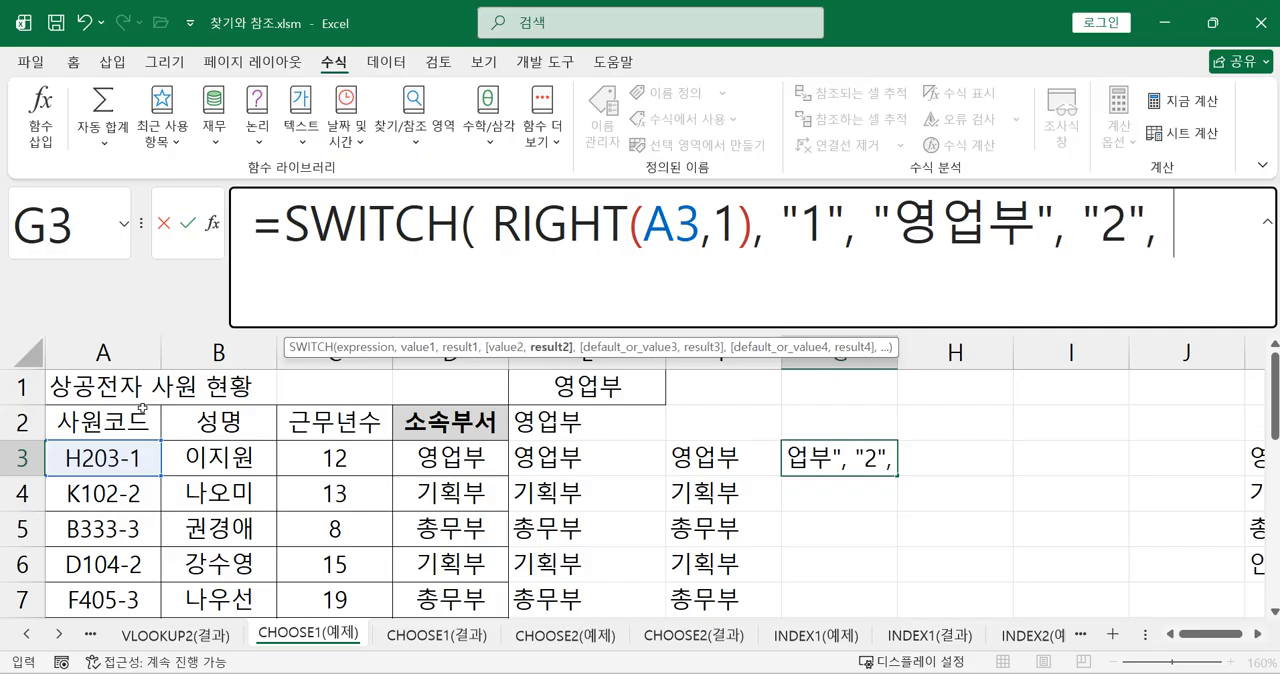
{"action": "type", "text": ":기회"}
Add "2" as the second SWITCH value in G3, with "기획부" as its result
{"action": "key", "text": "BackSpace"}
{"action": "key", "text": "BackSpace"}
{"action": "key", "text": "BackSpace"}
{"action": "key", "text": "BackSpace"}
{"action": "key", "text": "BackSpace"}
{"action": "type", "text": "\""}
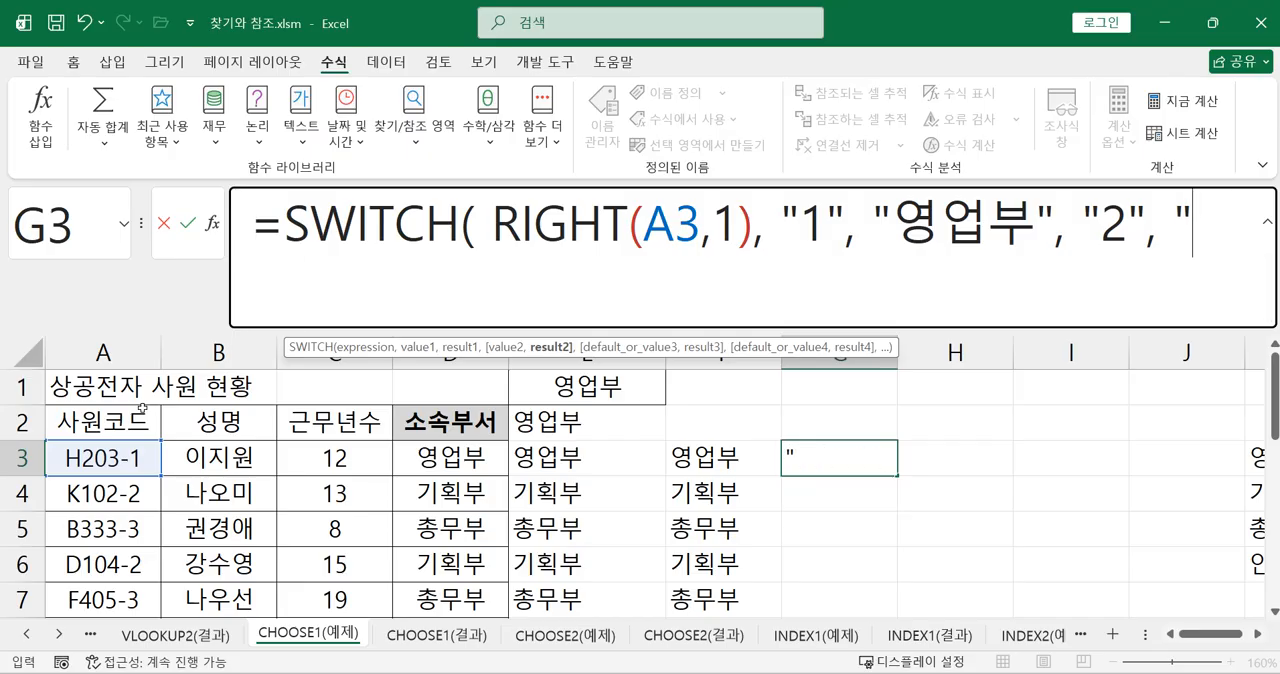
{"action": "type", "text": "기획ㅂㅜ\","}
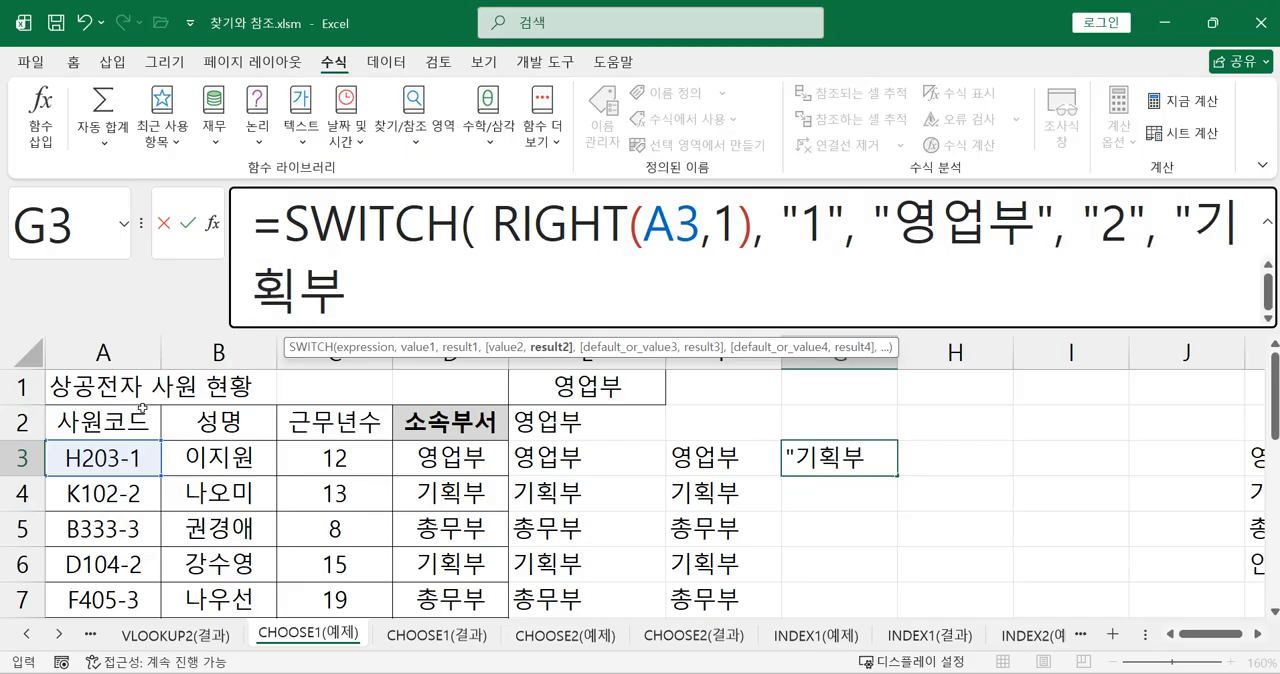
{"action": "type", "text": " \"3\", \"초"}
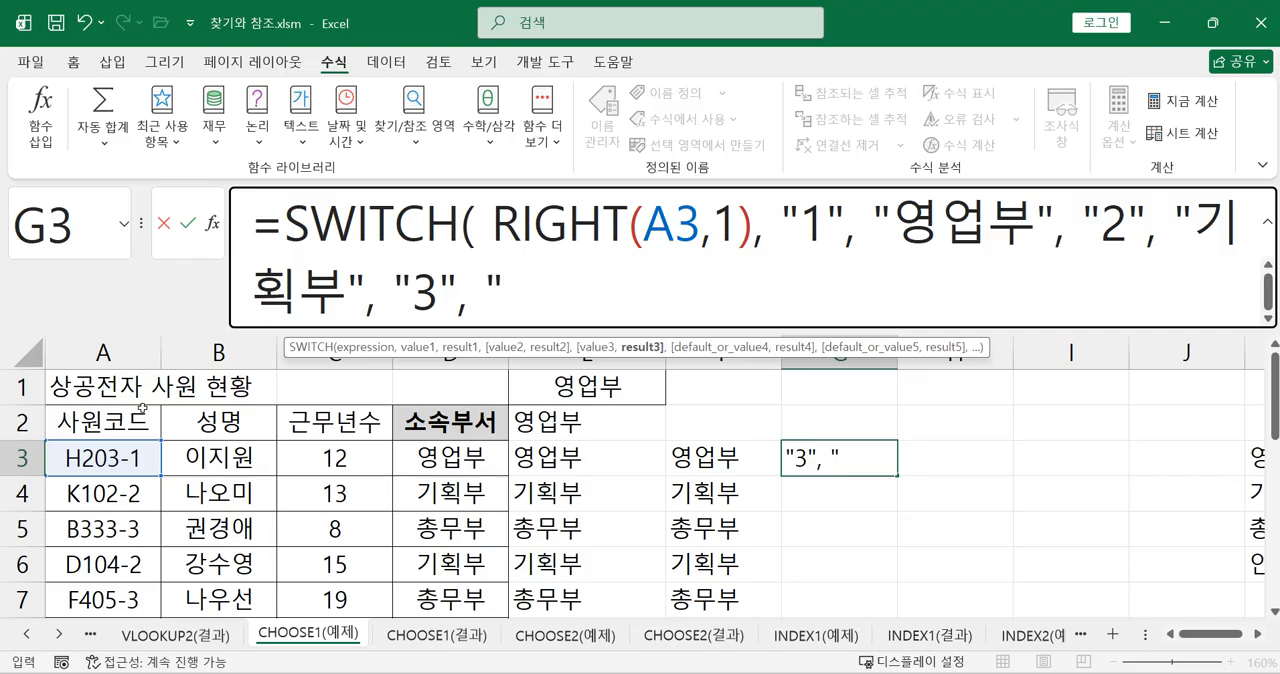
{"action": "type", "text": "ㅇ무"}
{"action": "type", "text": "부\""}
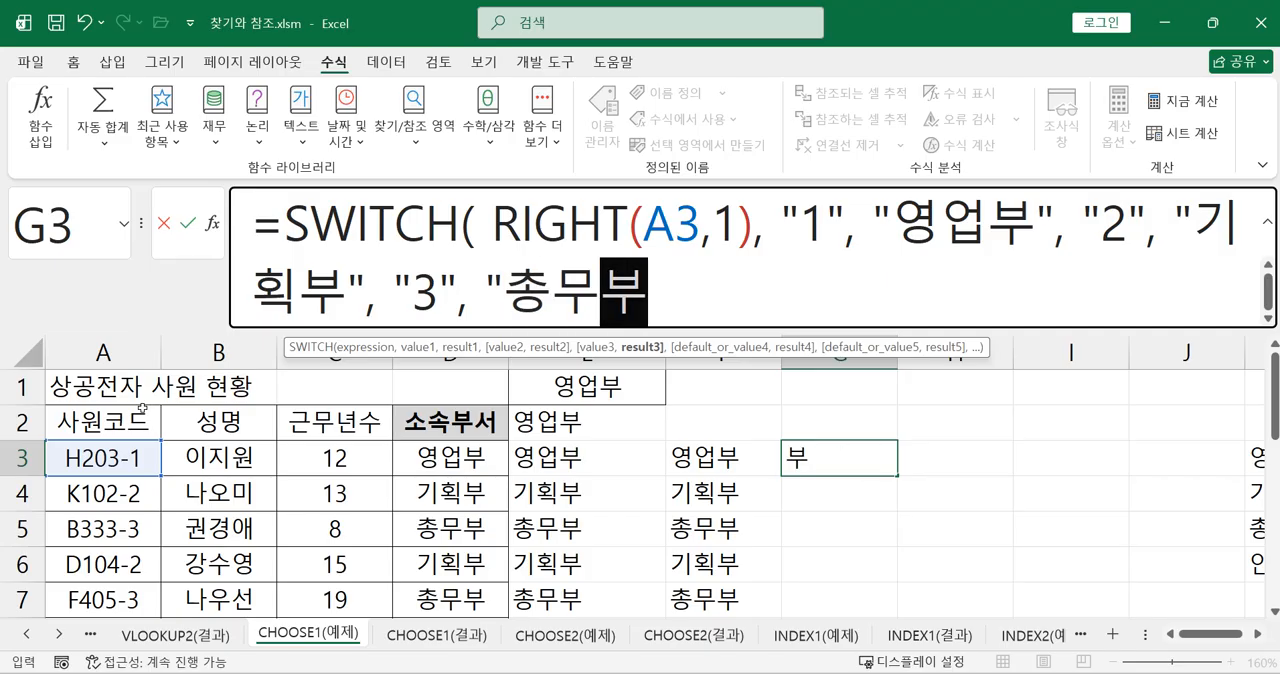
{"action": "type", "text": " )"}
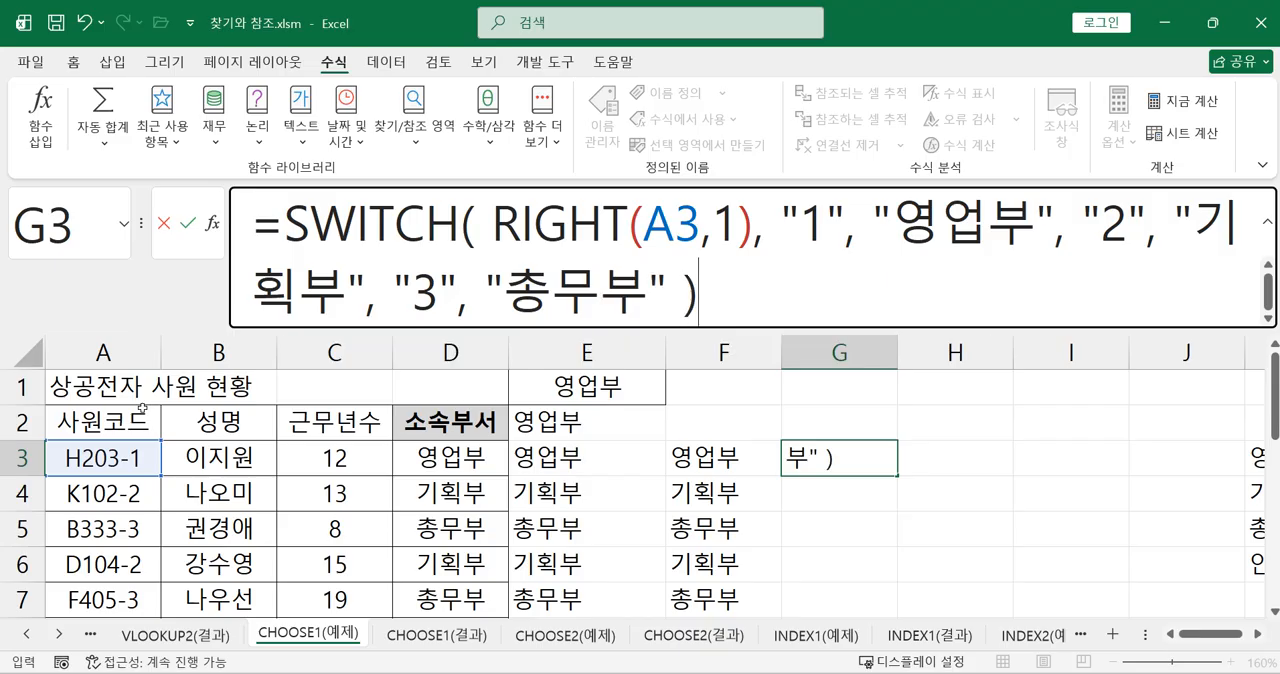
Add "3" with the result "총무부" as the third SWITCH pair, close the function and enter the formula in G3
{"action": "key", "text": "Return"}
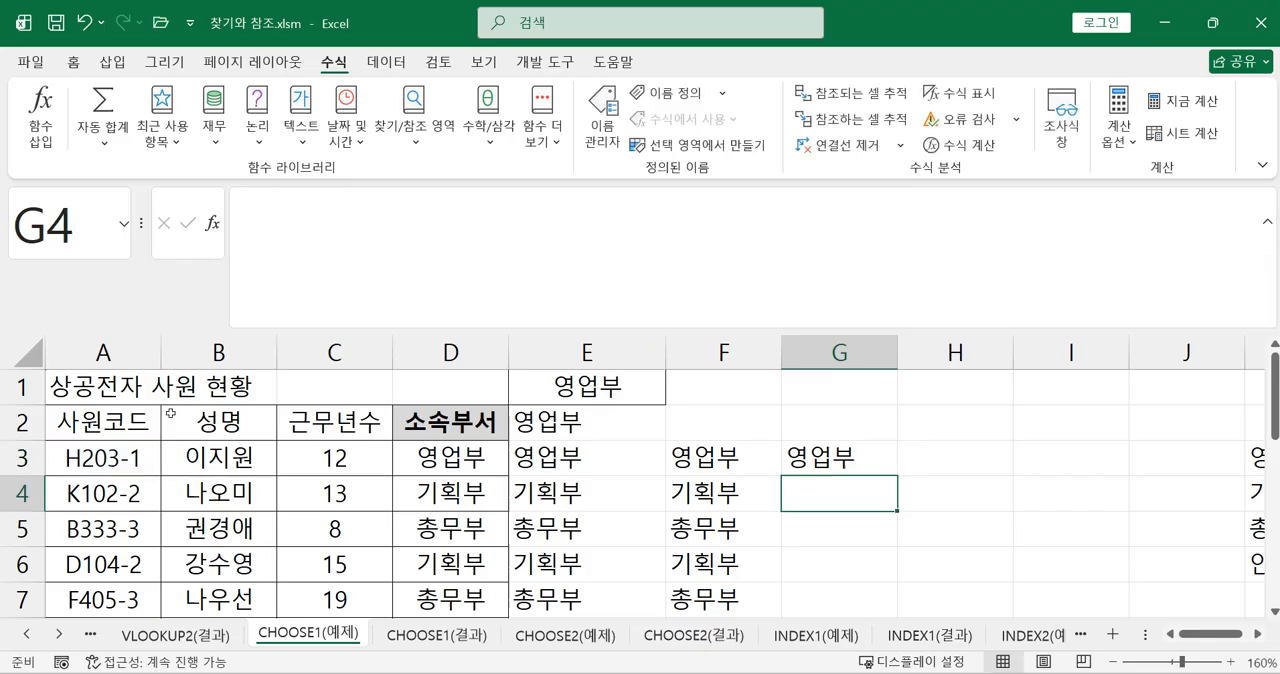
Copy the SWITCH formula from G3 down to G11
{"action": "left_click", "coordinate": [838, 462]}
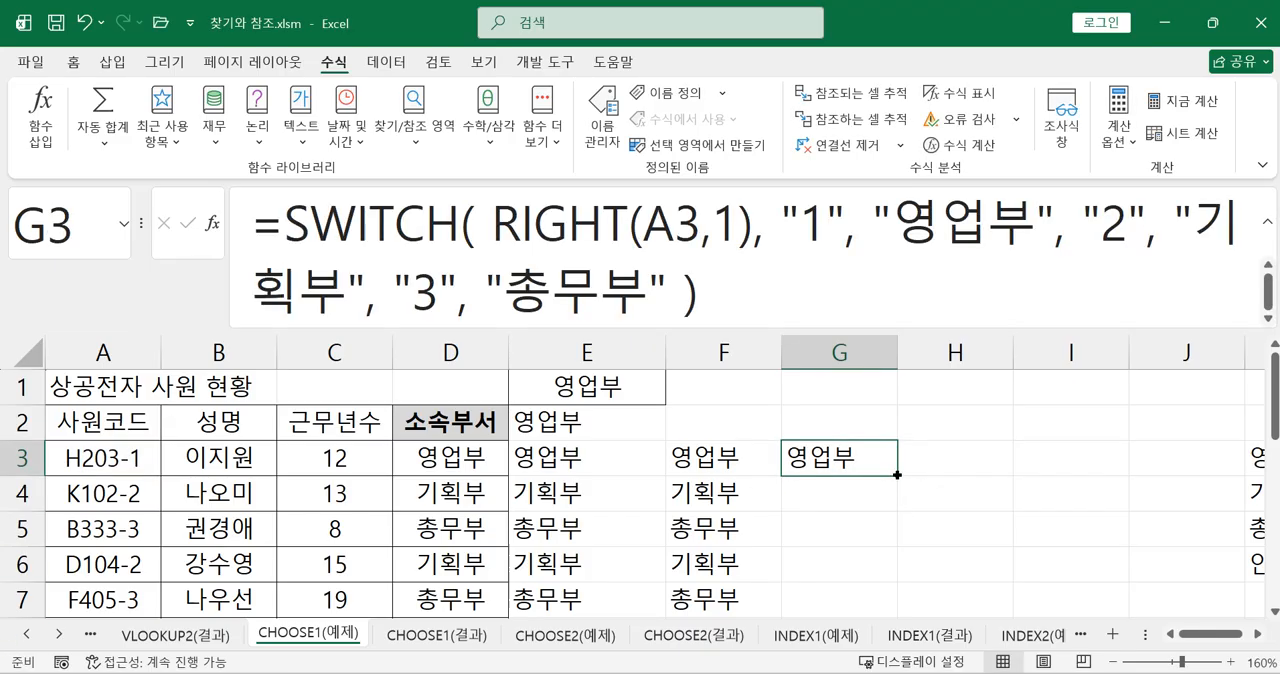
{"action": "left_click_drag", "start_coordinate": [897, 476], "coordinate": [862, 584]}
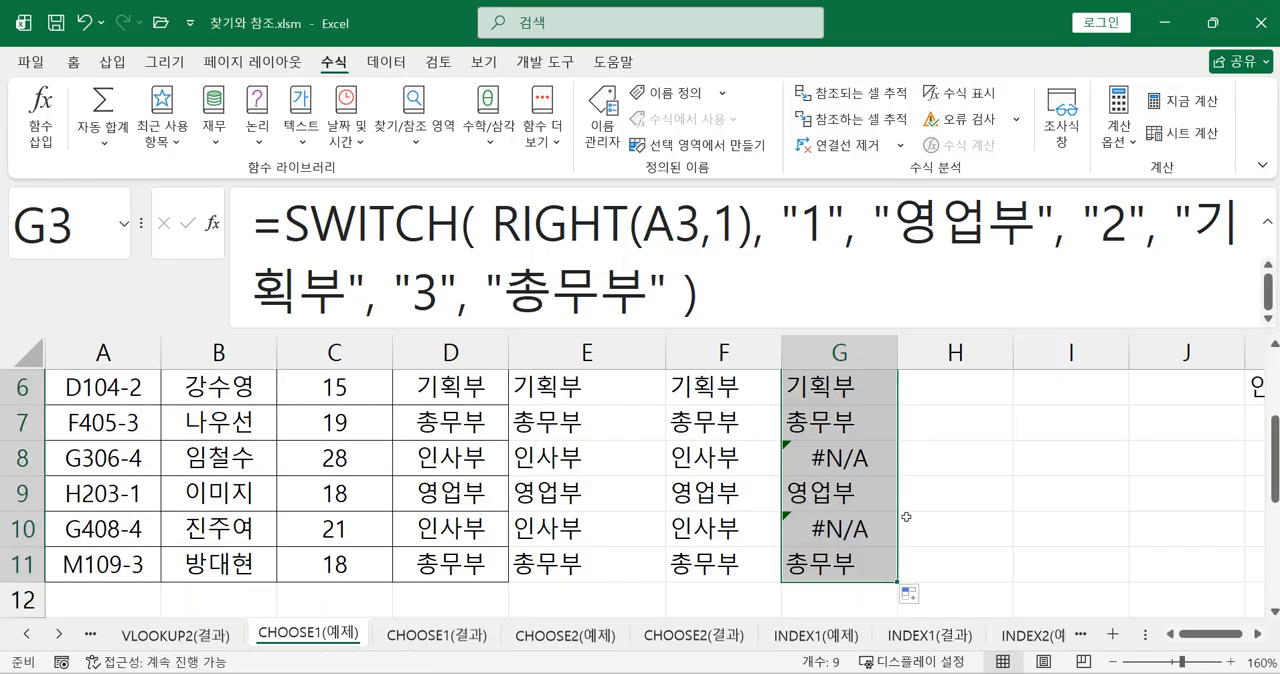
{"action": "scroll", "coordinate": [895, 500], "scroll_direction": "up", "scroll_amount": 2}
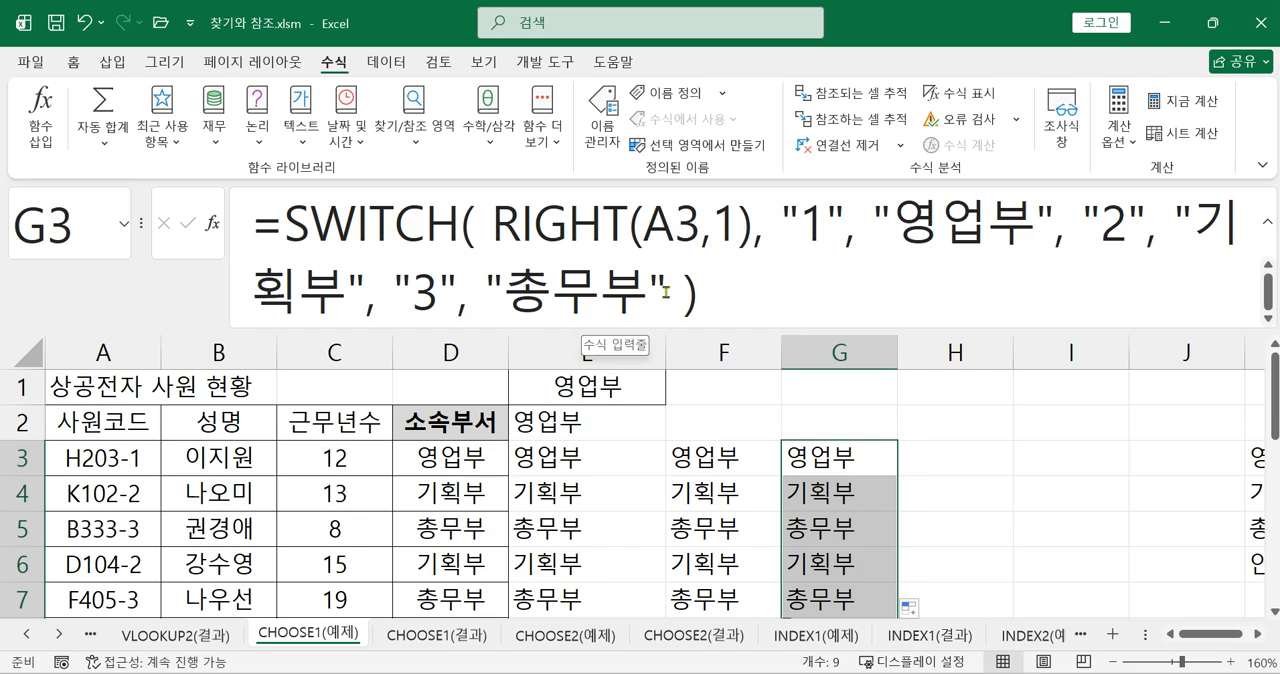
{"action": "left_click", "coordinate": [666, 295]}
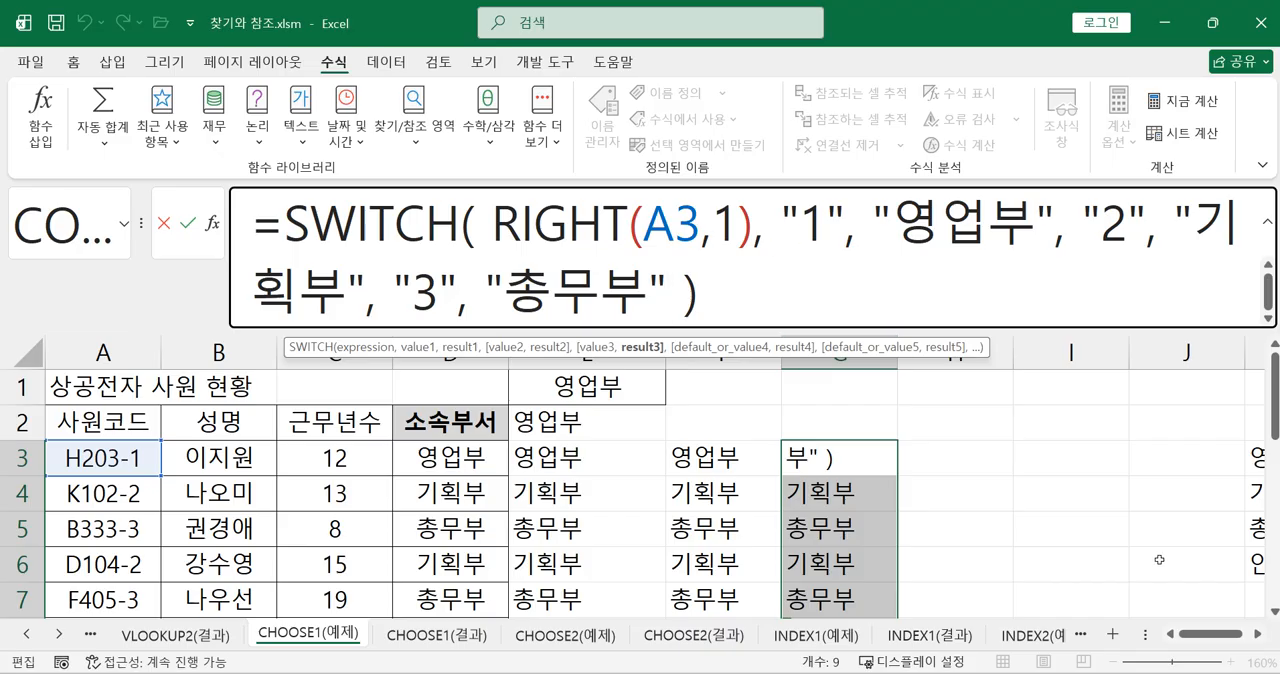
{"action": "key", "text": "ctrl+Return"}
{"action": "left_click", "coordinate": [968, 522]}
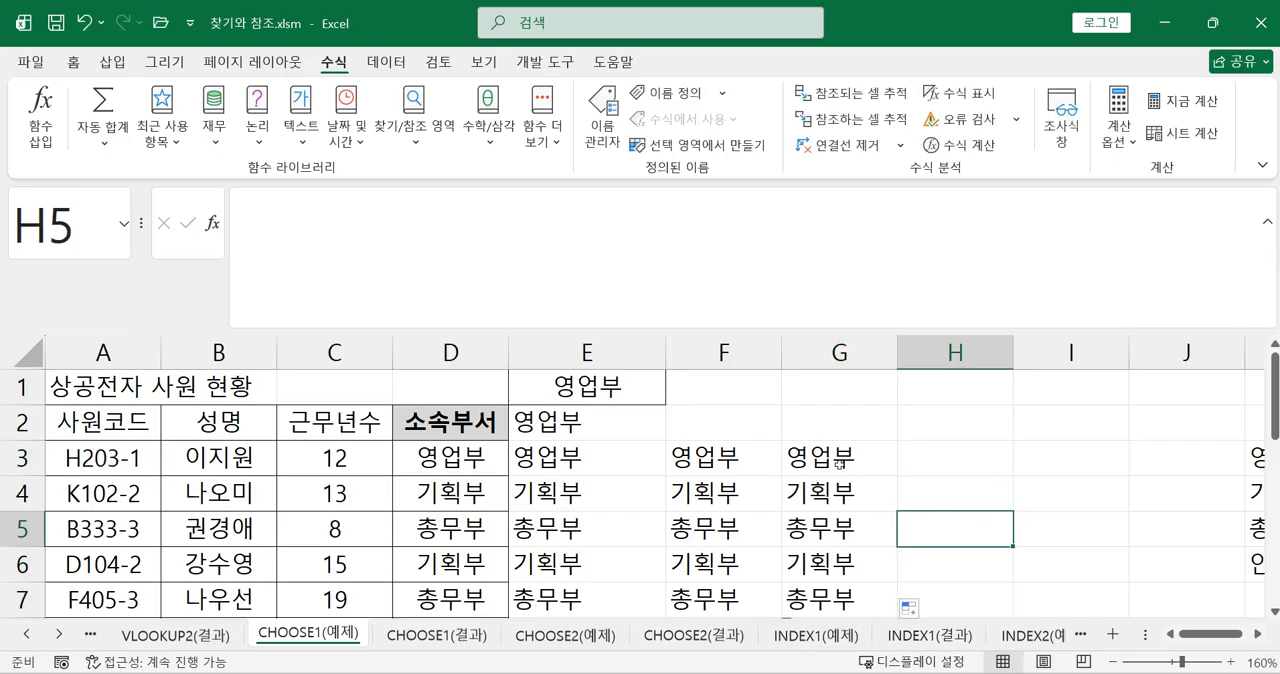
Add "인사부" as the default argument at the end of the SWITCH formula in G3 and enter it
{"action": "left_click", "coordinate": [840, 462]}
{"action": "left_click", "coordinate": [676, 301]}
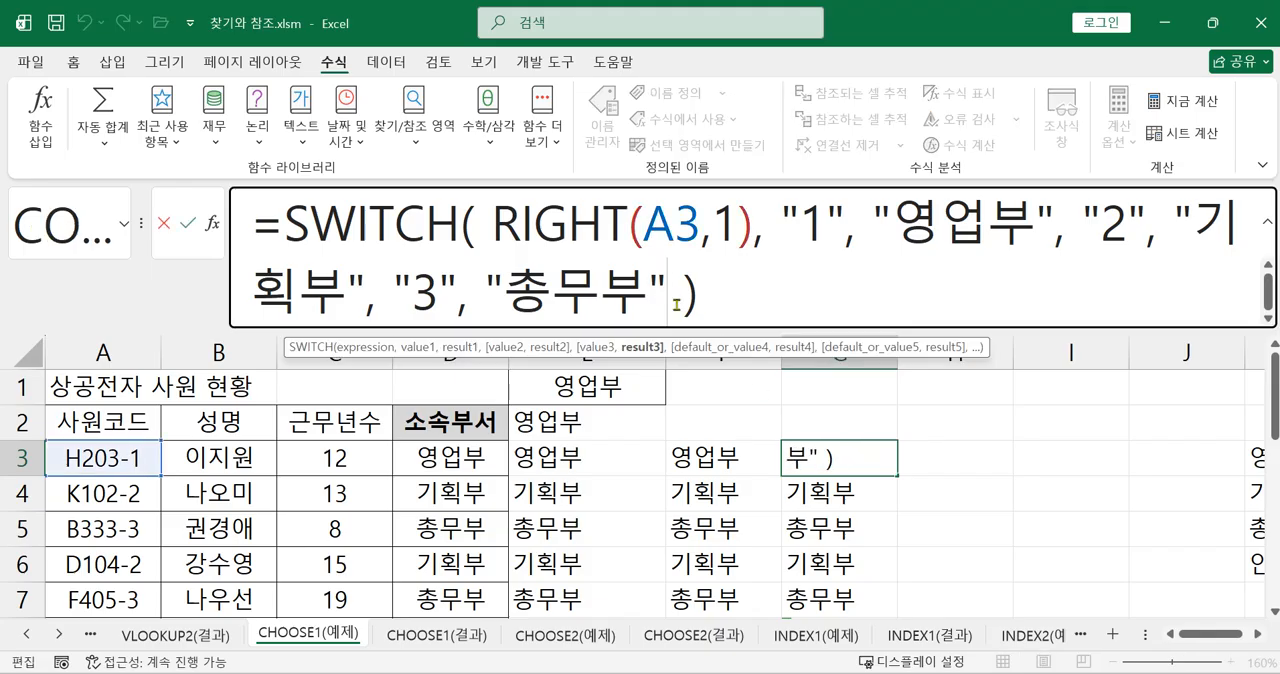
{"action": "type", "text": ", "}
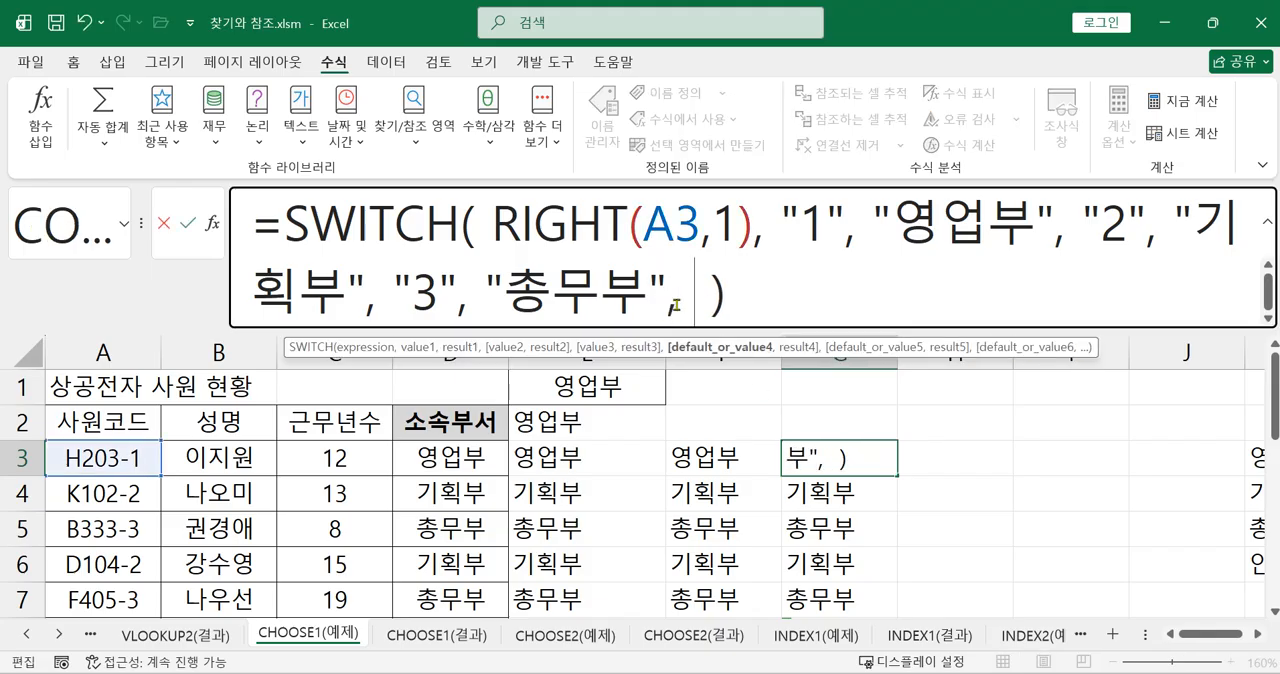
{"action": "type", "text": "\" "}
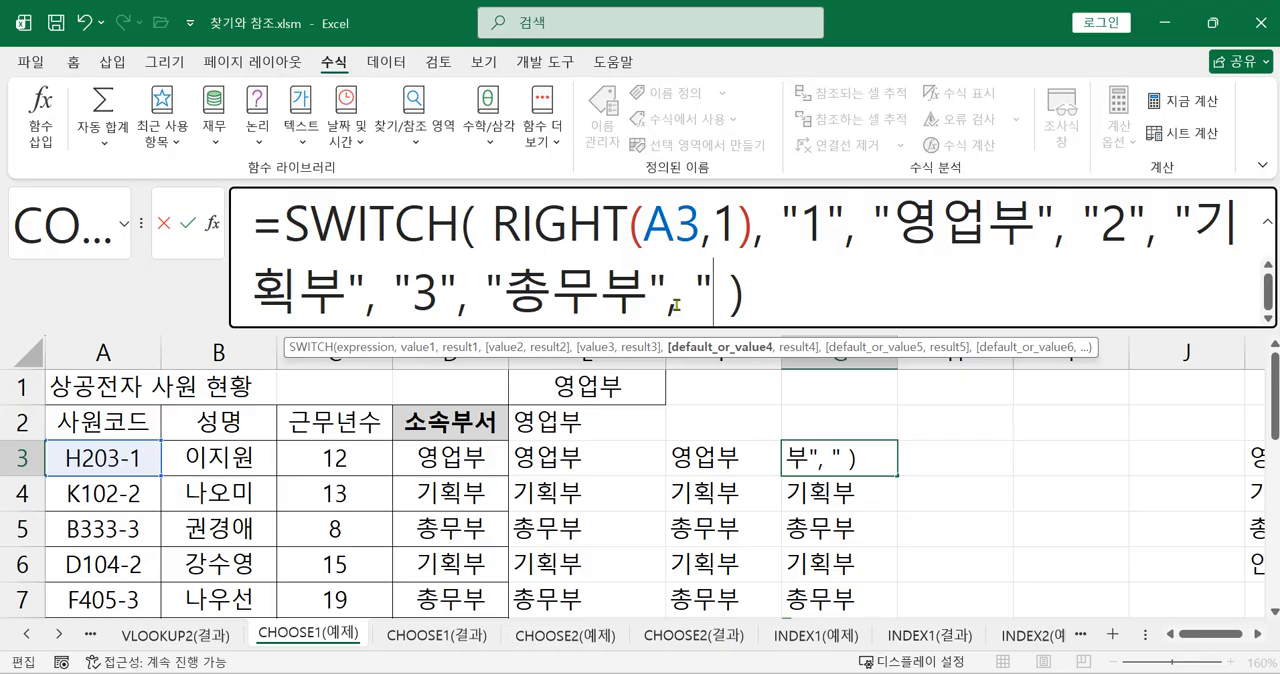
{"action": "type", "text": "인사부"}
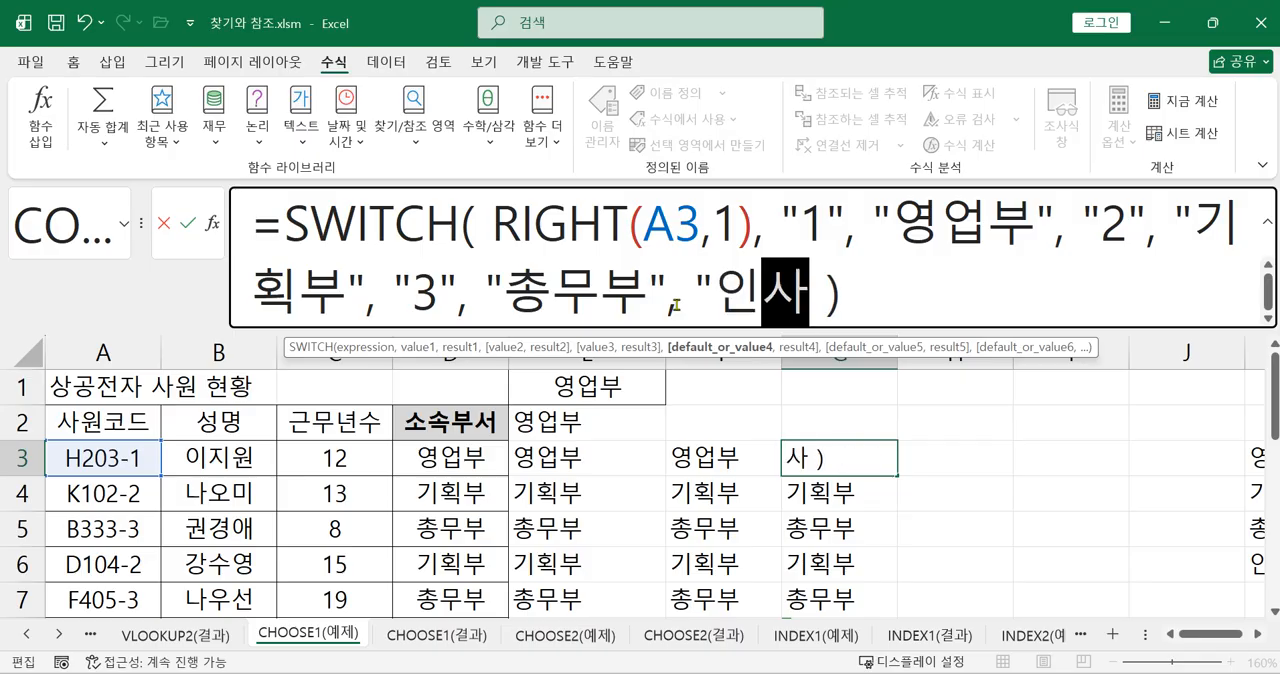
{"action": "type", "text": "\""}
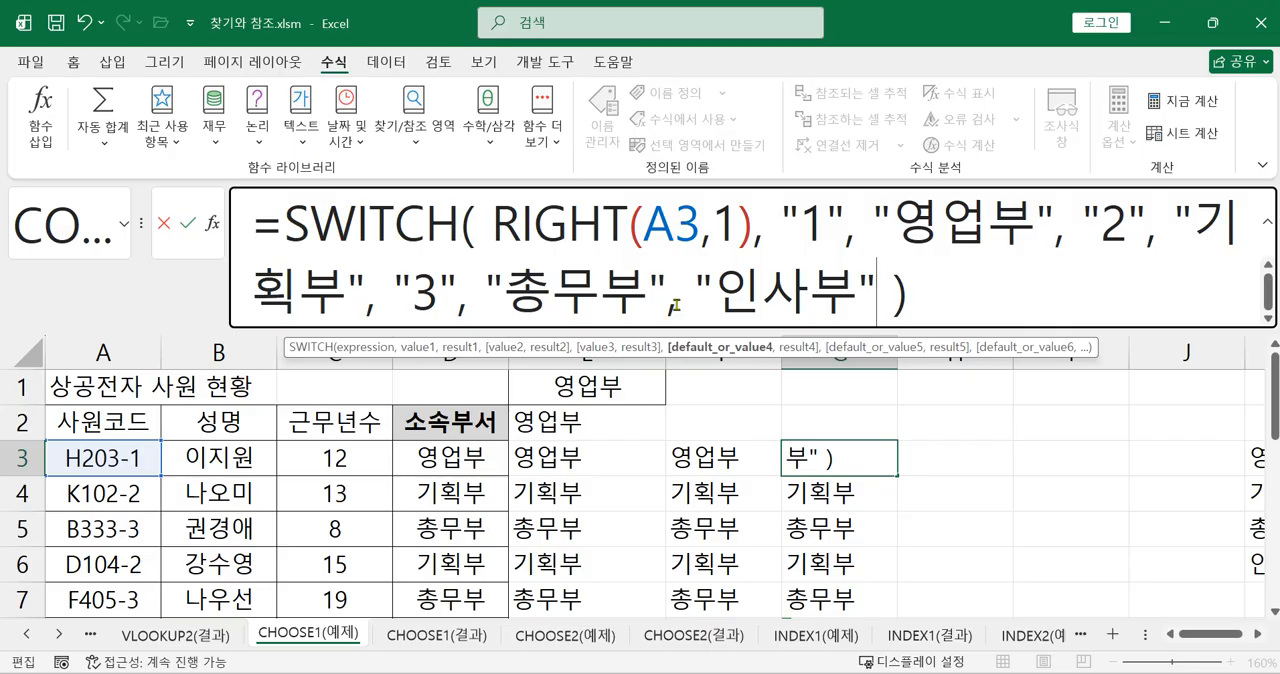
{"action": "key", "text": "Return"}
{"action": "left_click", "coordinate": [838, 470]}
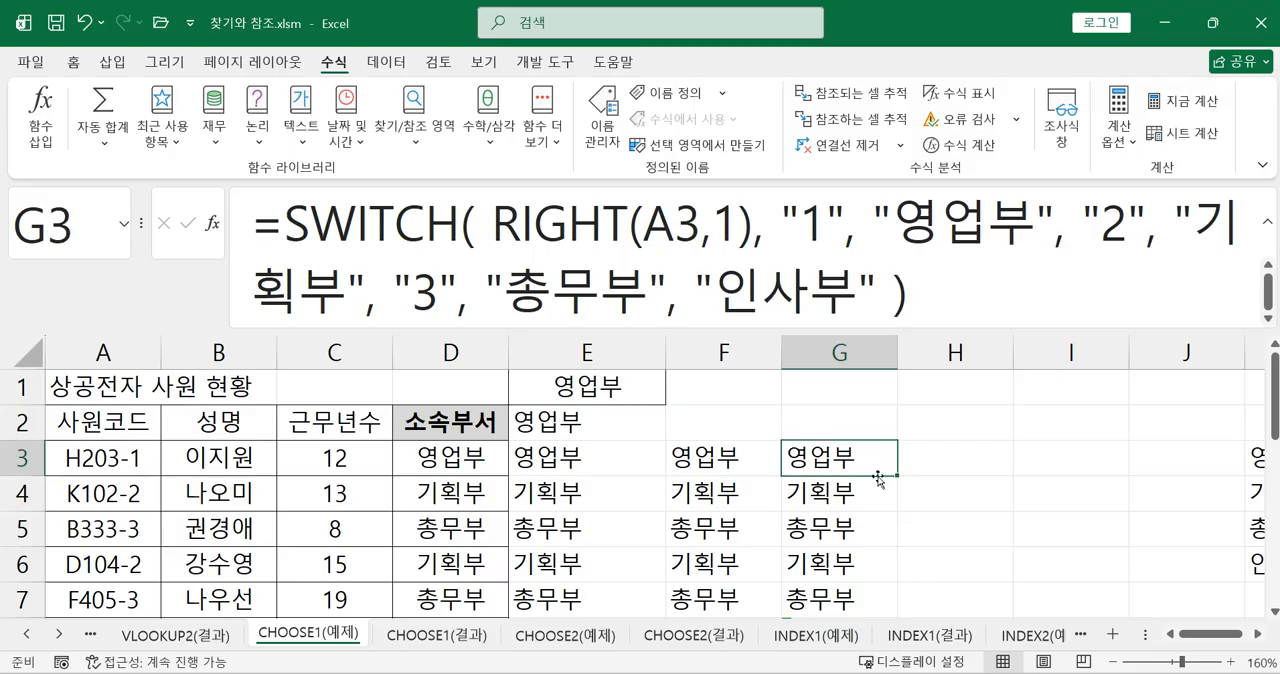
Copy the SWITCH formula with its "인사부" default from G3 down to G11
{"action": "left_click_drag", "start_coordinate": [897, 478], "coordinate": [872, 550]}
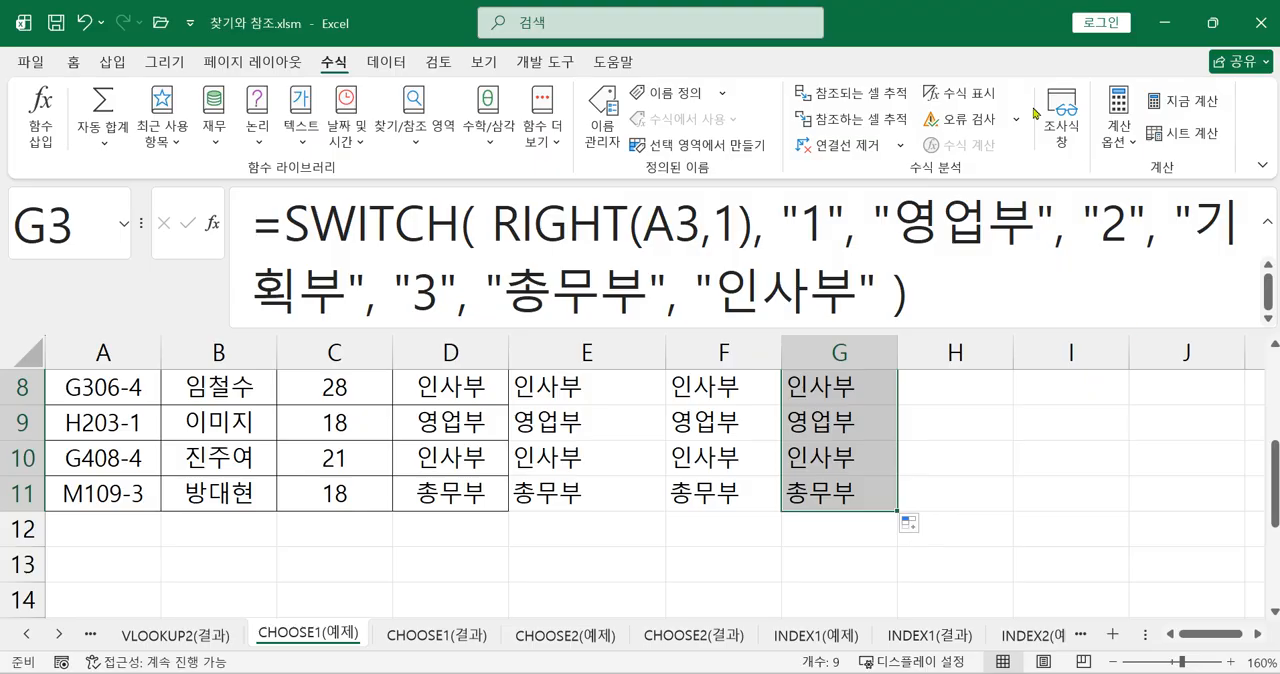
{"action": "left_click", "coordinate": [944, 276]}
{"action": "key", "text": "BackSpace"}
{"action": "key", "text": "BackSpace"}
{"action": "key", "text": "BackSpace"}
{"action": "key", "text": "BackSpace"}
{"action": "key", "text": "BackSpace"}
{"action": "key", "text": "BackSpace"}
{"action": "key", "text": "BackSpace"}
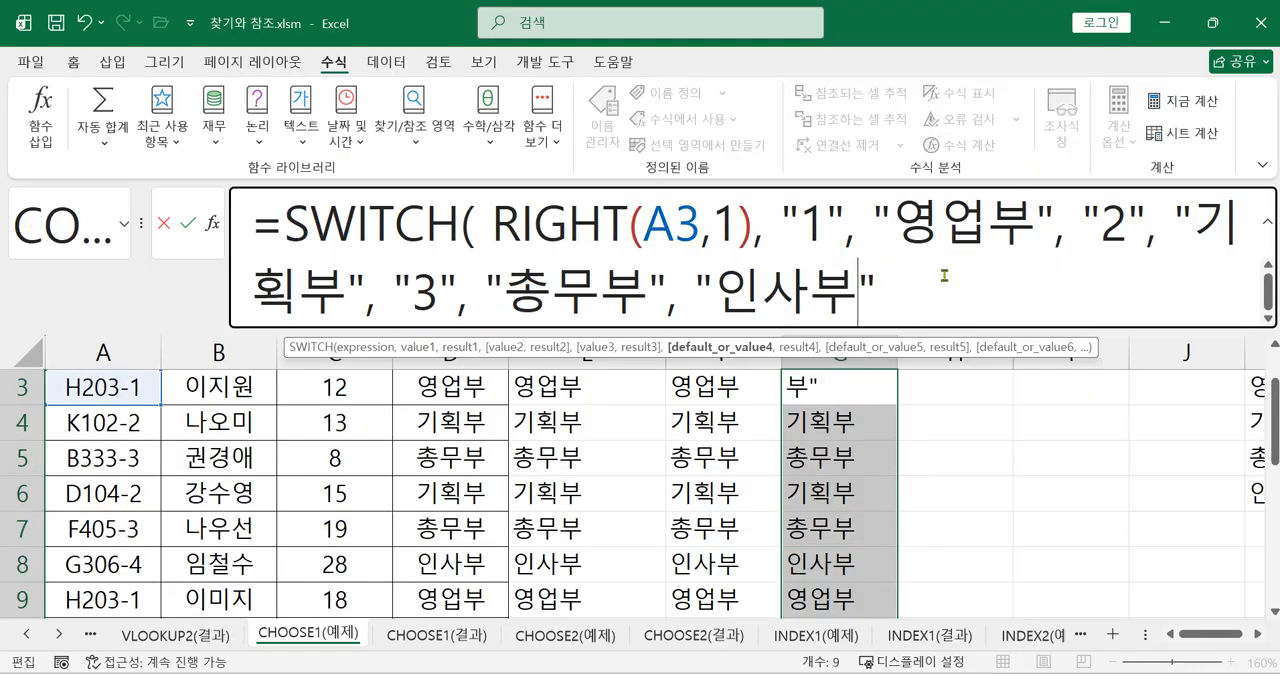
{"action": "key", "text": "BackSpace"}
{"action": "key", "text": "BackSpace"}
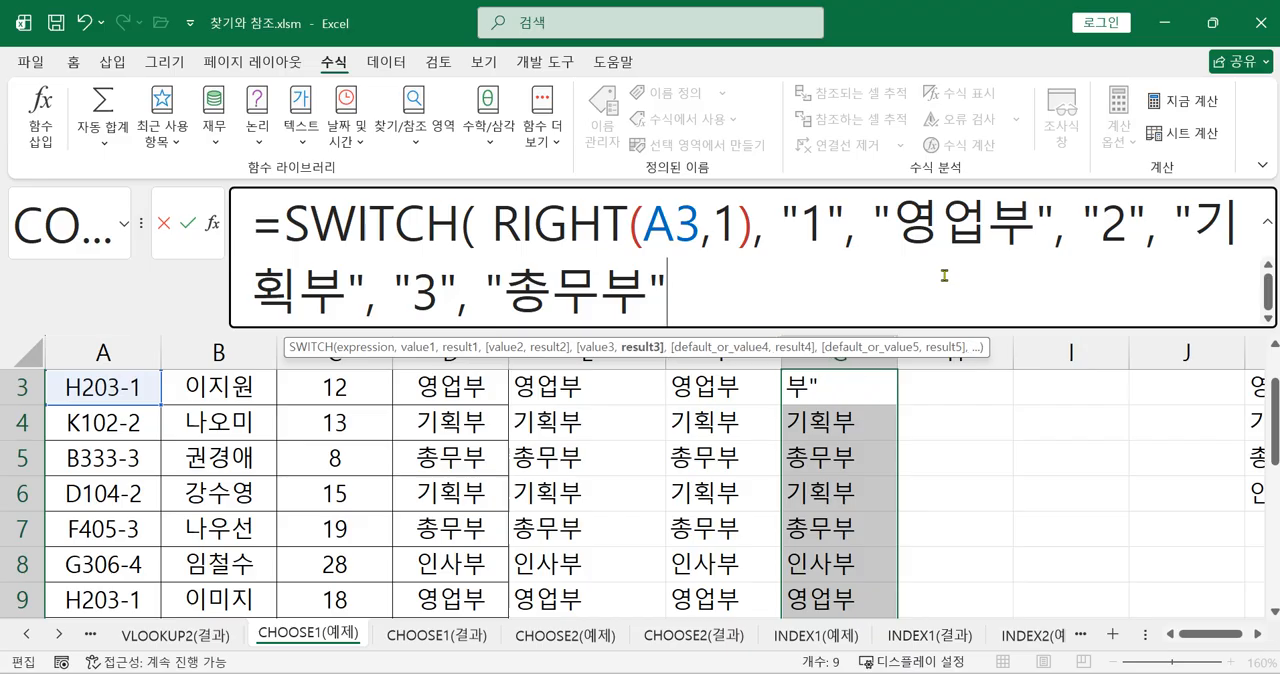
{"action": "key", "text": "Escape"}
{"action": "left_click", "coordinate": [1005, 462]}
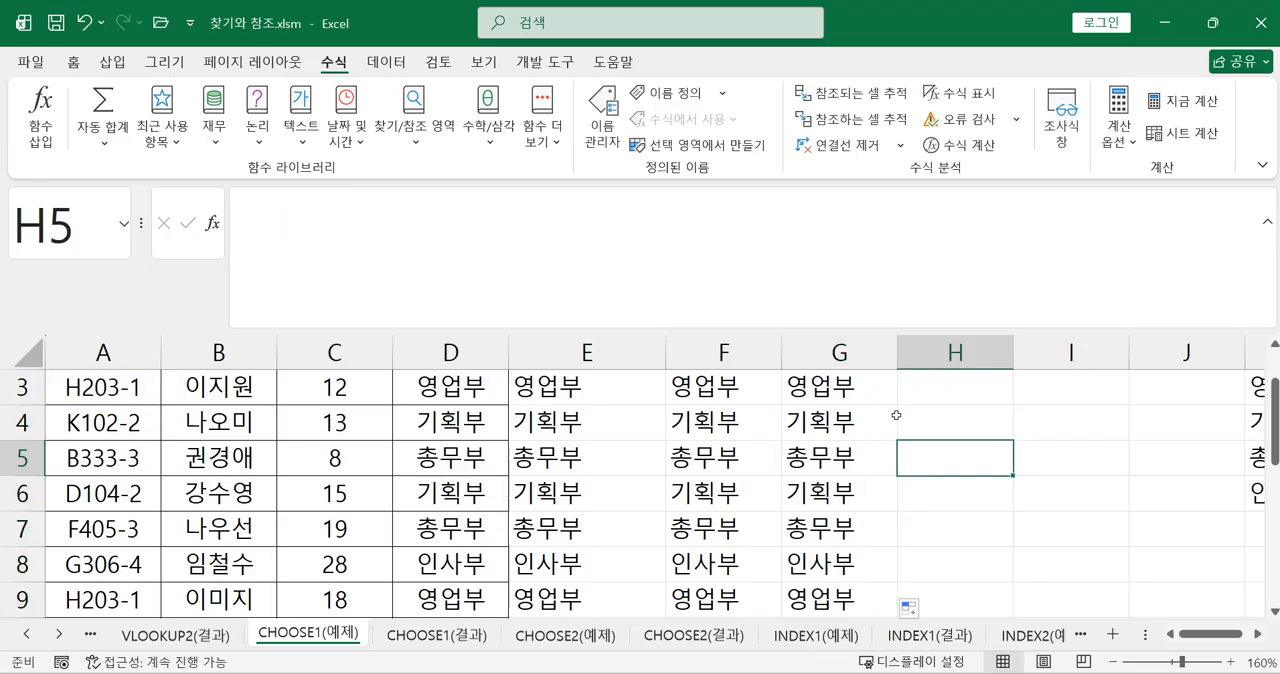
Remove the "인사부" default argument from the SWITCH formula in G3, close the function and enter the formula
{"action": "left_click", "coordinate": [878, 400]}
{"action": "left_click", "coordinate": [916, 295]}
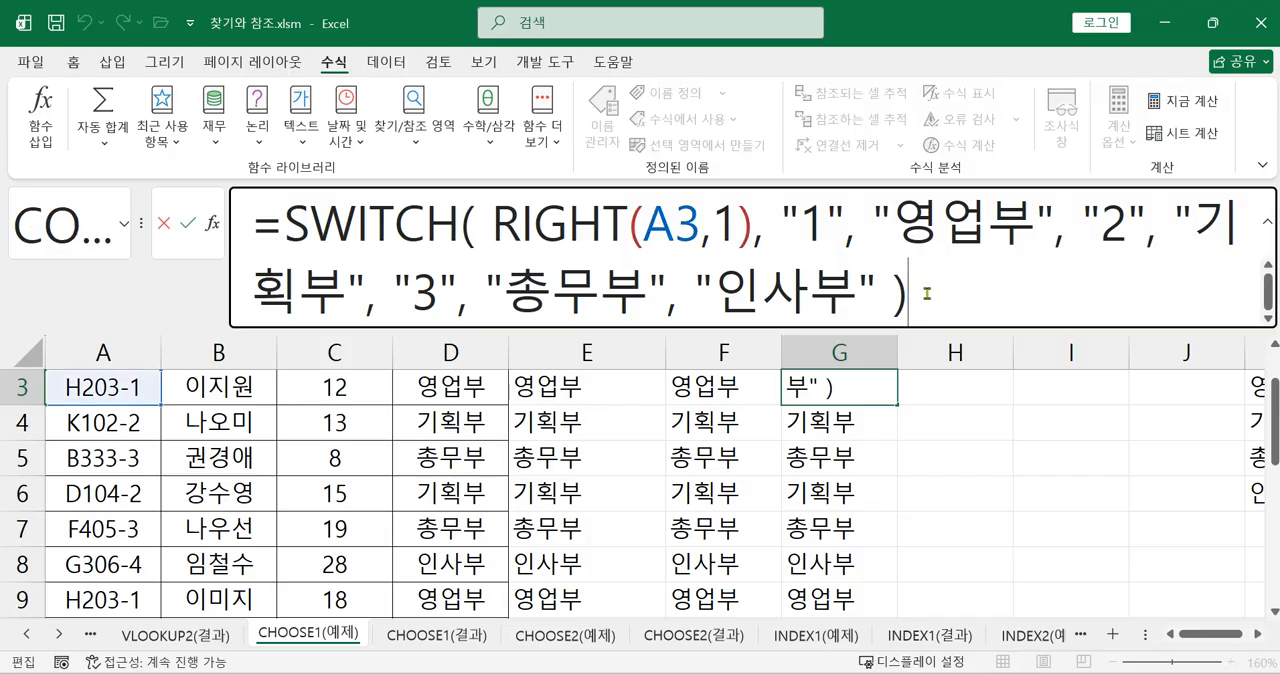
{"action": "key", "text": "BackSpace"}
{"action": "key", "text": "BackSpace"}
{"action": "key", "text": "BackSpace"}
{"action": "key", "text": "BackSpace"}
{"action": "key", "text": "BackSpace"}
{"action": "key", "text": "BackSpace"}
{"action": "key", "text": "BackSpace"}
{"action": "key", "text": "BackSpace"}
{"action": "key", "text": "BackSpace"}
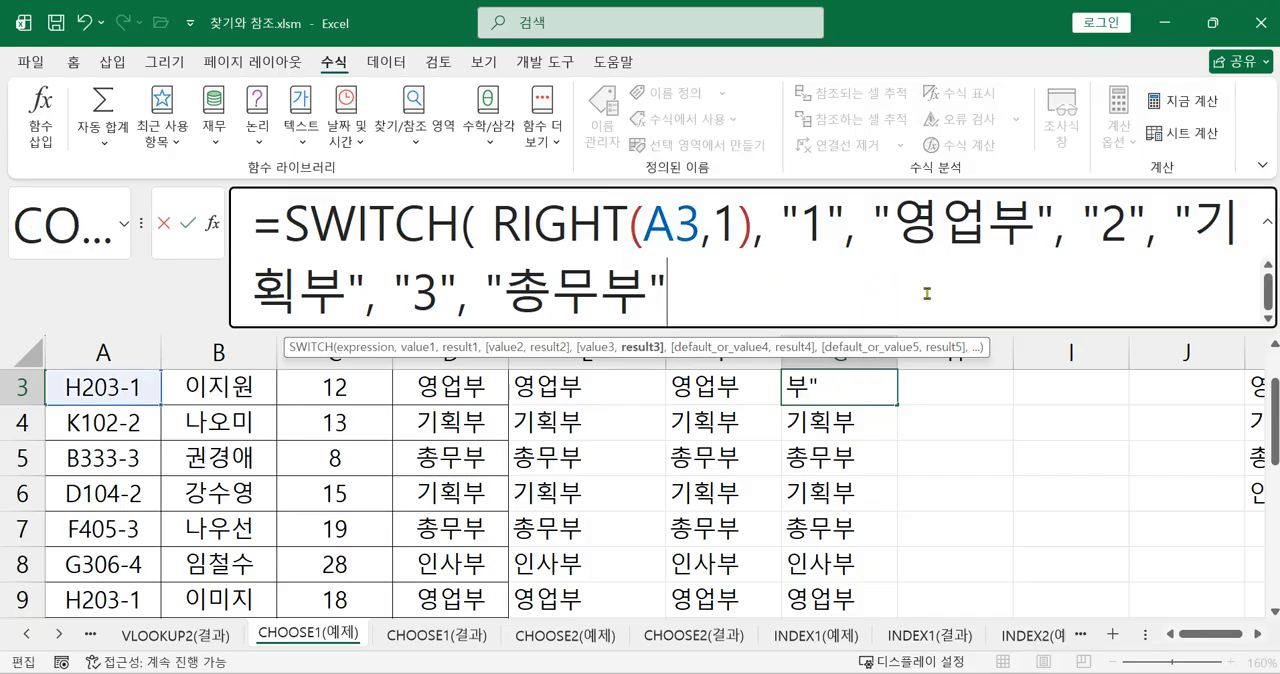
{"action": "type", "text": ")"}
{"action": "key", "text": "Return"}
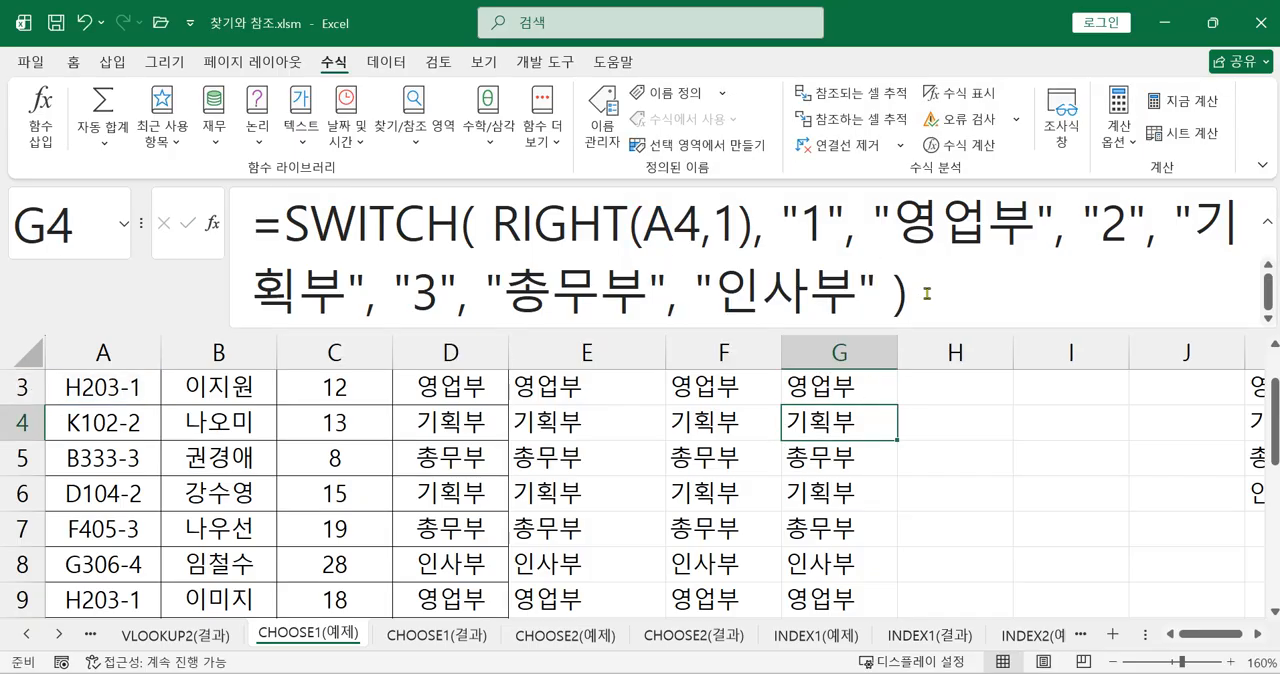
Copy the SWITCH formula without a default argument from G3 down to G11
{"action": "left_click", "coordinate": [882, 392]}
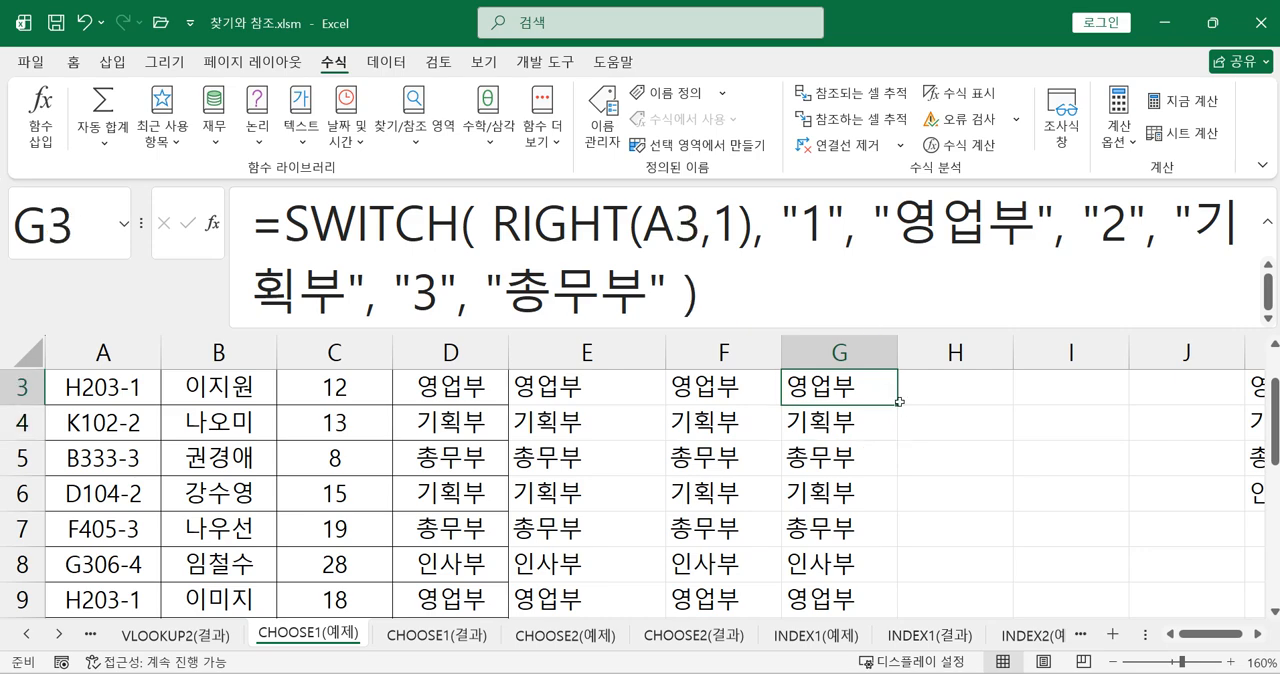
{"action": "left_click_drag", "start_coordinate": [899, 409], "coordinate": [873, 596]}
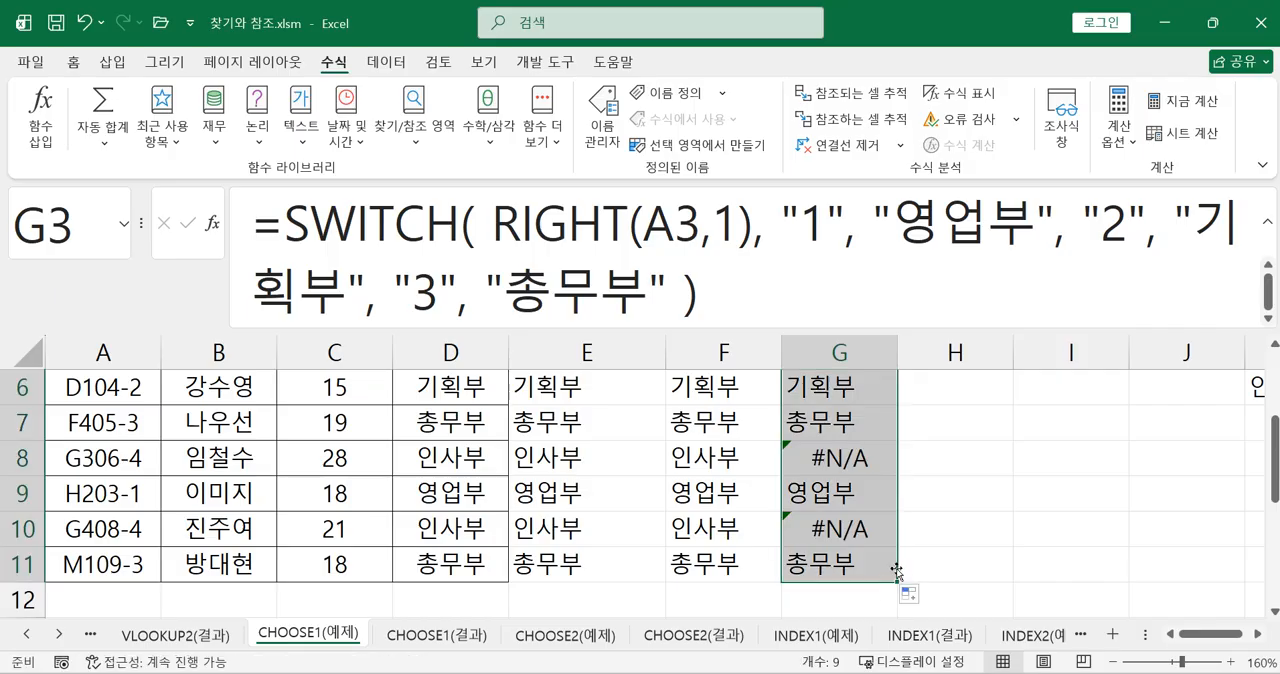
{"action": "left_click", "coordinate": [879, 548]}
Insert the IFERROR function in front of SWITCH in the G3 formula, so that SWITCH is its value argument
{"action": "scroll", "coordinate": [895, 545], "scroll_direction": "up", "scroll_amount": 2}
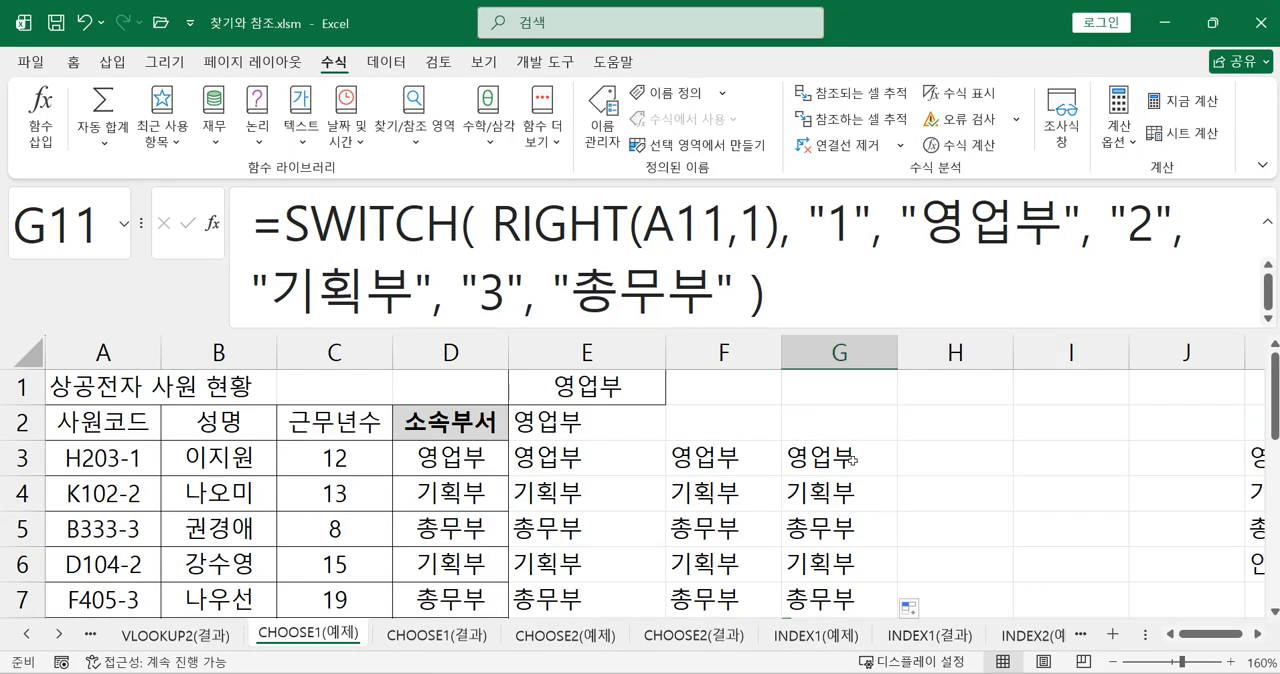
{"action": "left_click", "coordinate": [853, 461]}
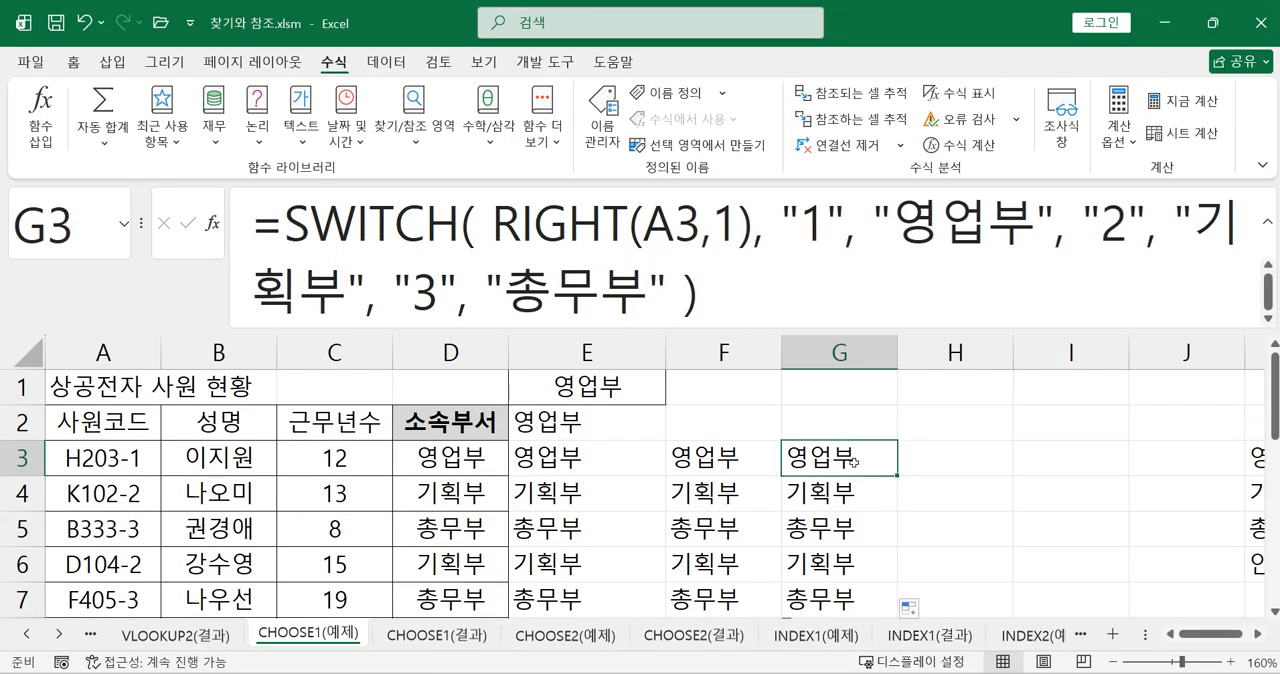
{"action": "left_click", "coordinate": [289, 236]}
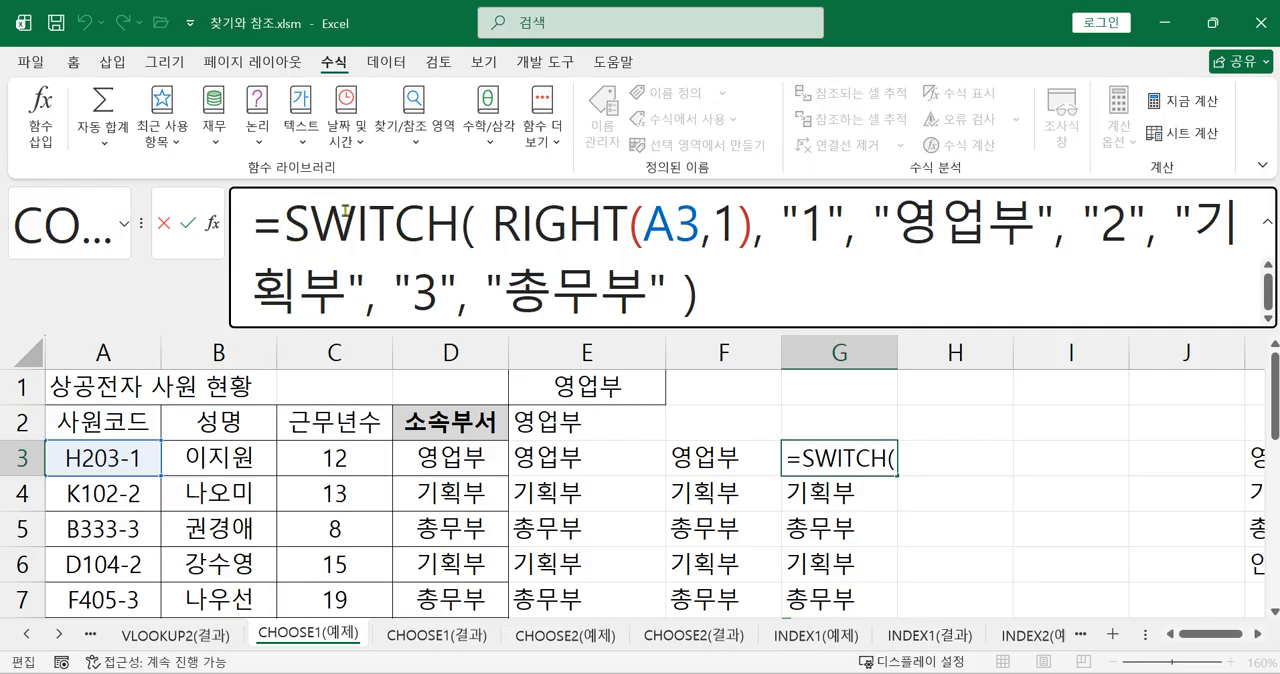
{"action": "type", "text": "ㅑ"}
{"action": "key", "text": "BackSpace"}
{"action": "type", "text": "if"}
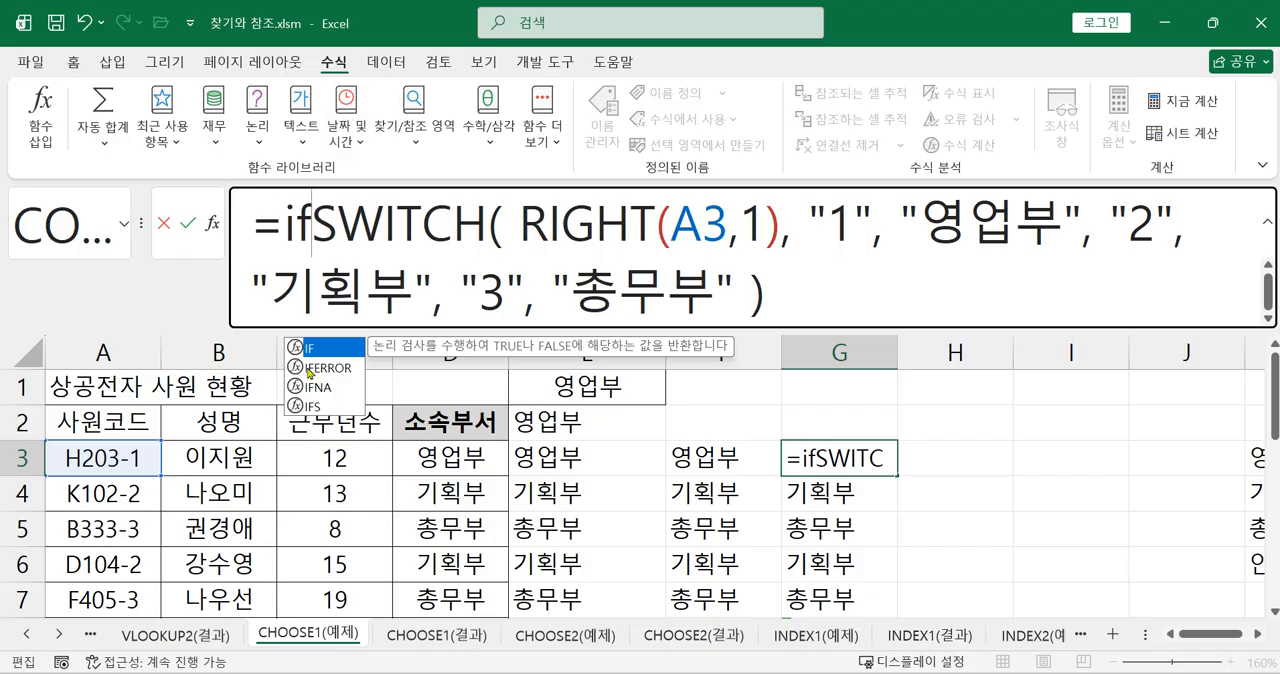
{"action": "key", "text": "Down"}
{"action": "key", "text": "Tab"}
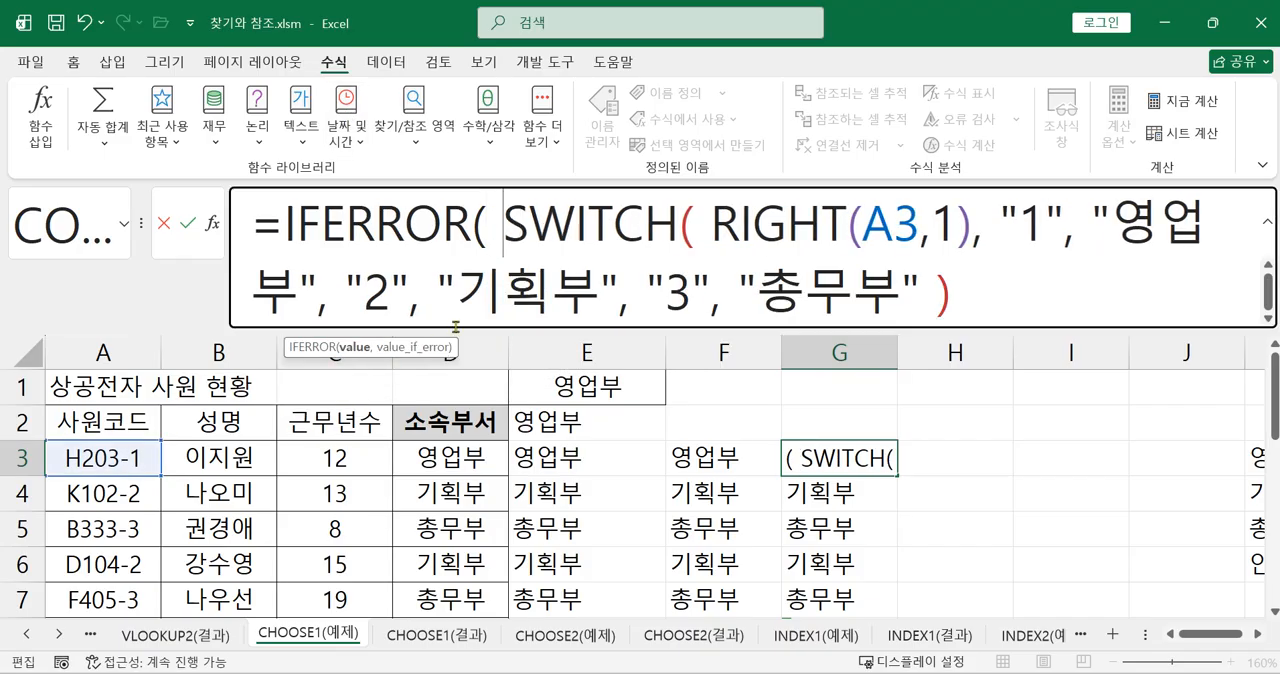
Add "인사부" as the value_if_error argument after SWITCH in G3, close IFERROR and enter the formula
{"action": "left_click", "coordinate": [996, 297]}
{"action": "type", "text": ","}
{"action": "type", "text": " \"dl"}
{"action": "key", "text": "BackSpace"}
{"action": "key", "text": "BackSpace"}
{"action": "type", "text": "인사부\""}
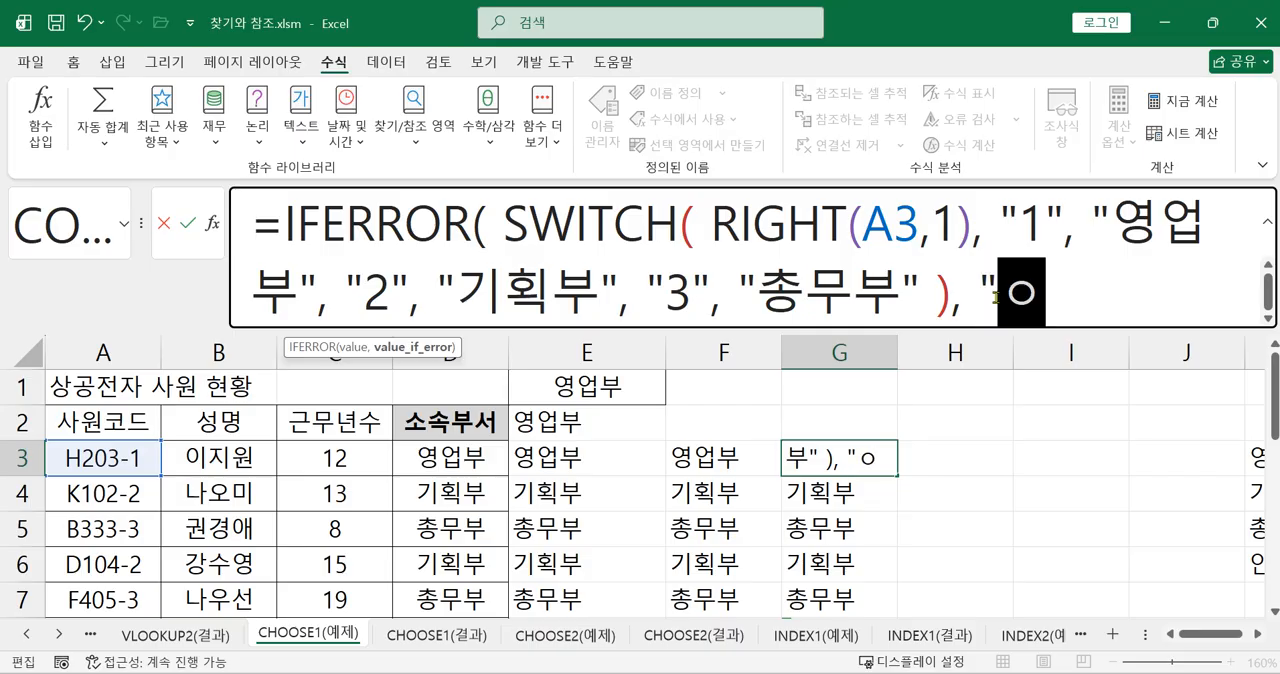
{"action": "type", "text": " )"}
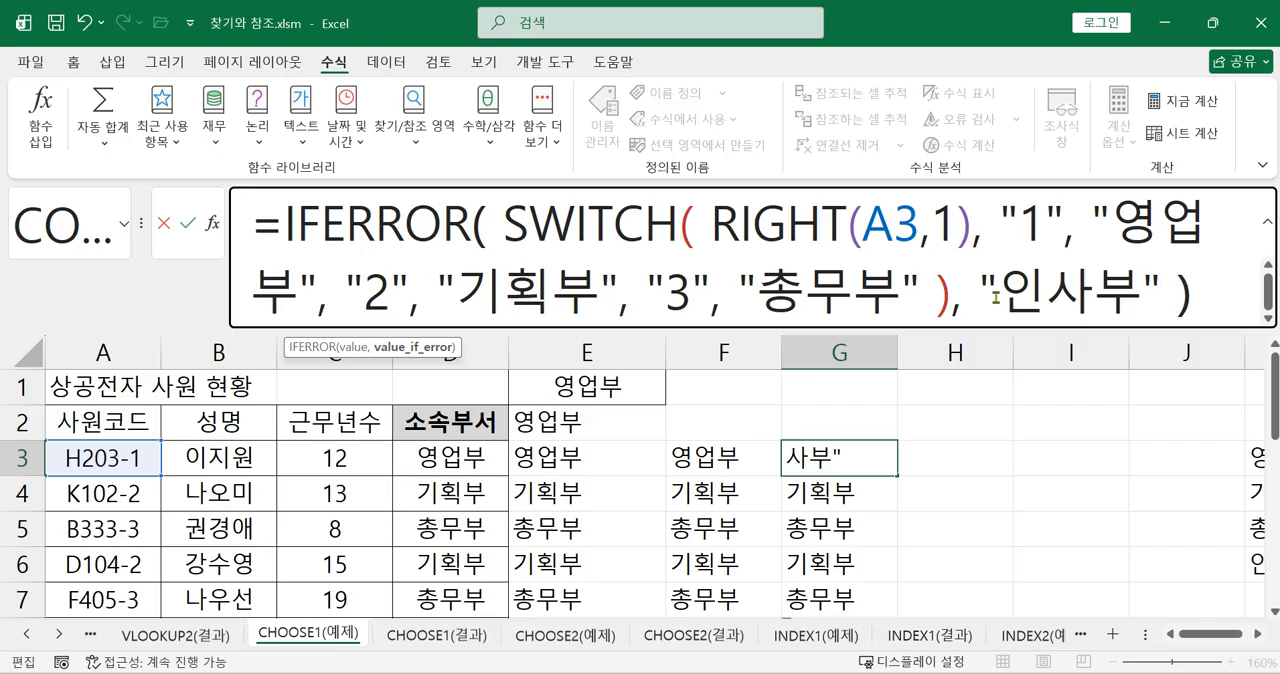
{"action": "key", "text": "Return"}
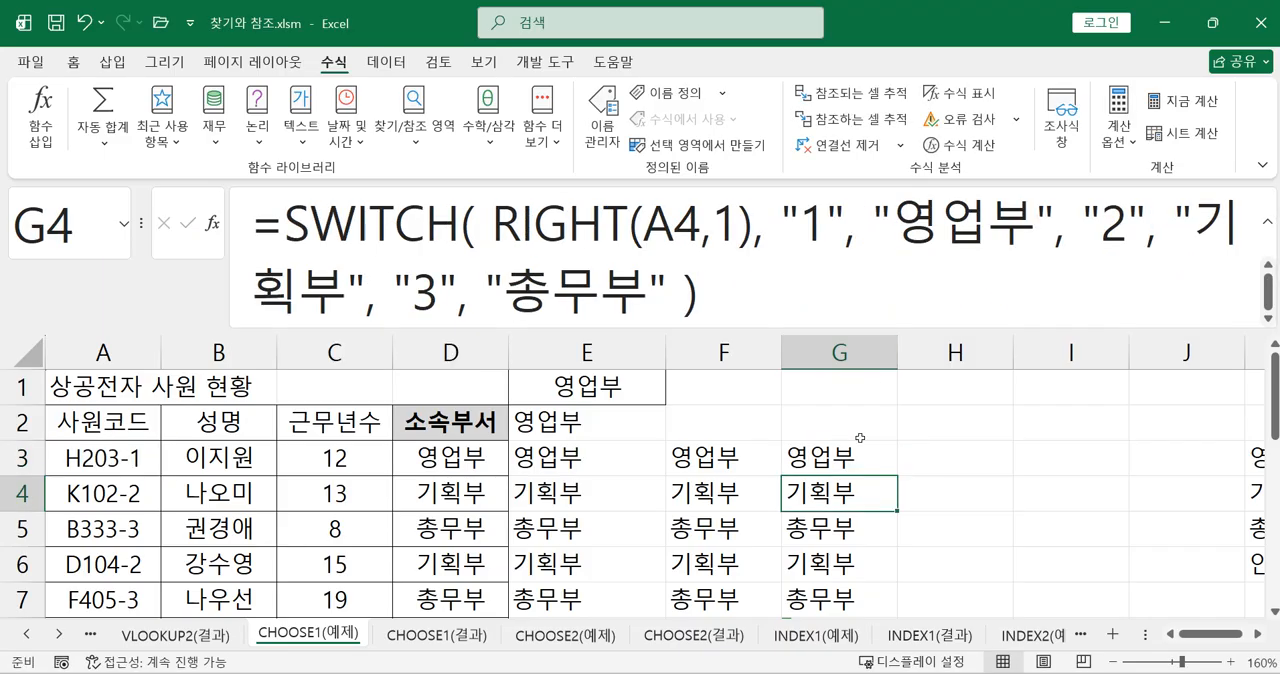
Copy the IFERROR and SWITCH formula from G3 down to G11
{"action": "left_click", "coordinate": [855, 464]}
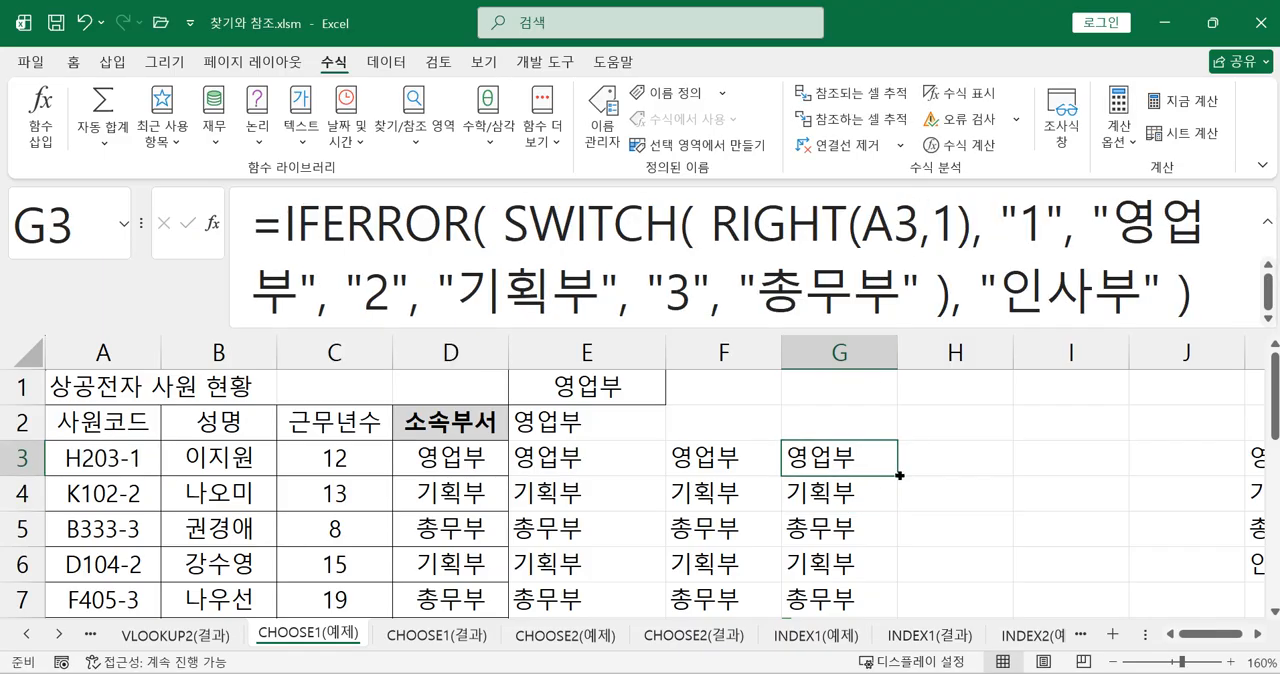
{"action": "left_click_drag", "start_coordinate": [899, 476], "coordinate": [862, 549]}
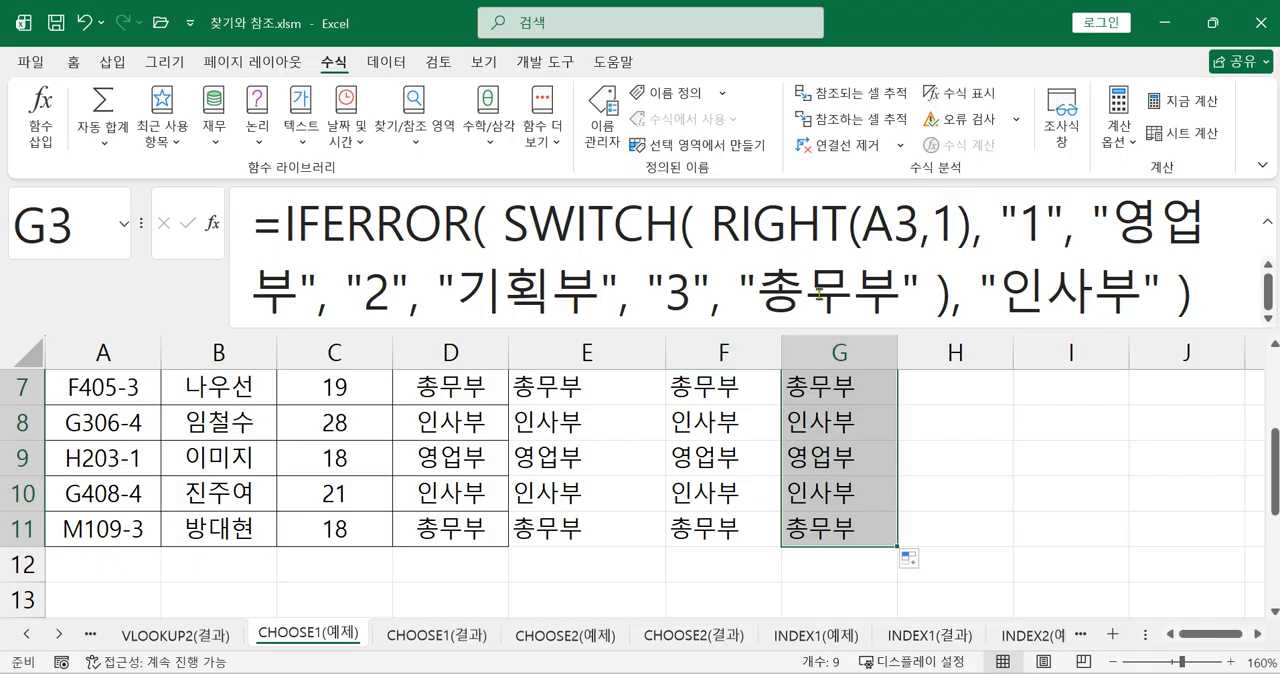
Move the IFERROR and SWITCH formula from G3 to F2, directly above the CHOOSE formulas
{"action": "left_click", "coordinate": [949, 483]}
{"action": "scroll", "coordinate": [932, 484], "scroll_direction": "up", "scroll_amount": 2}
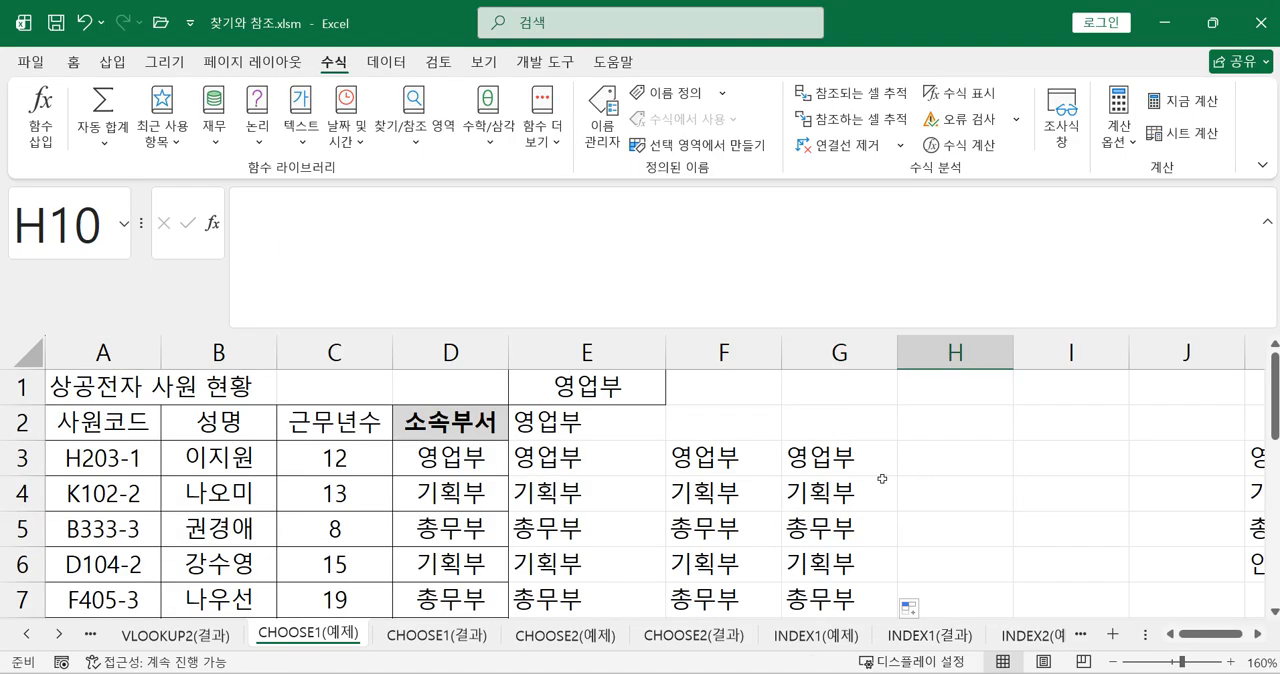
{"action": "left_click", "coordinate": [818, 458]}
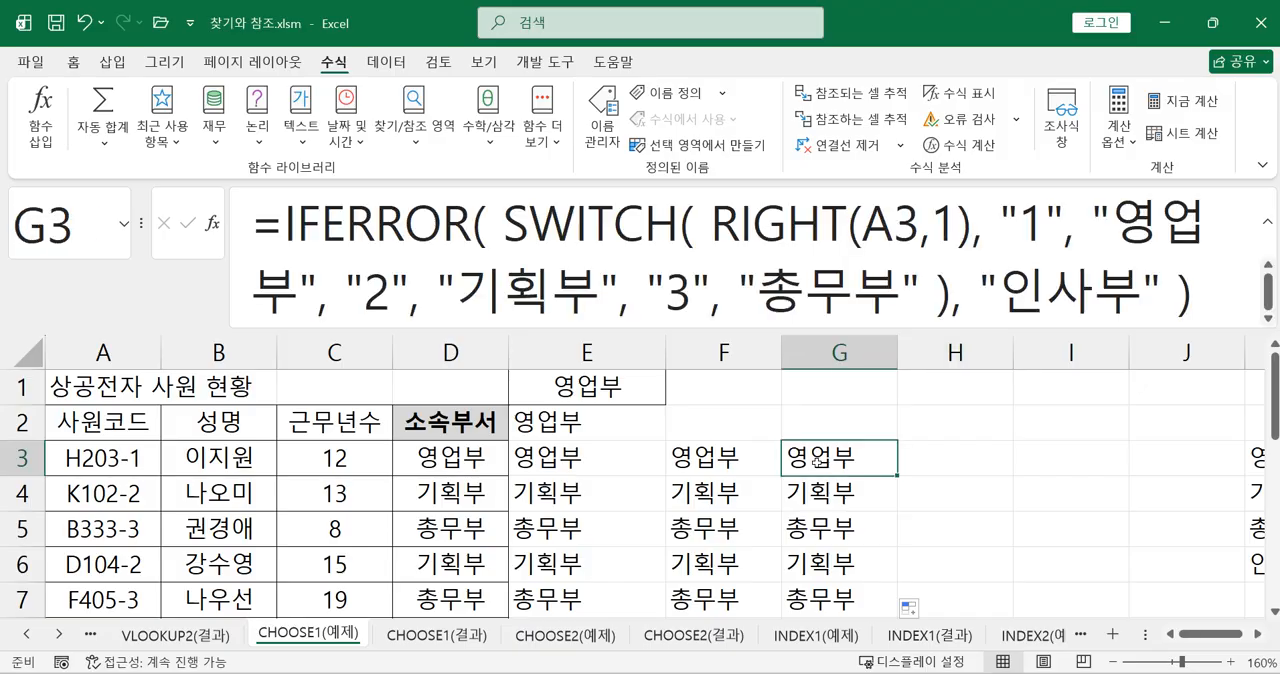
{"action": "left_click_drag", "start_coordinate": [822, 442], "coordinate": [766, 422]}
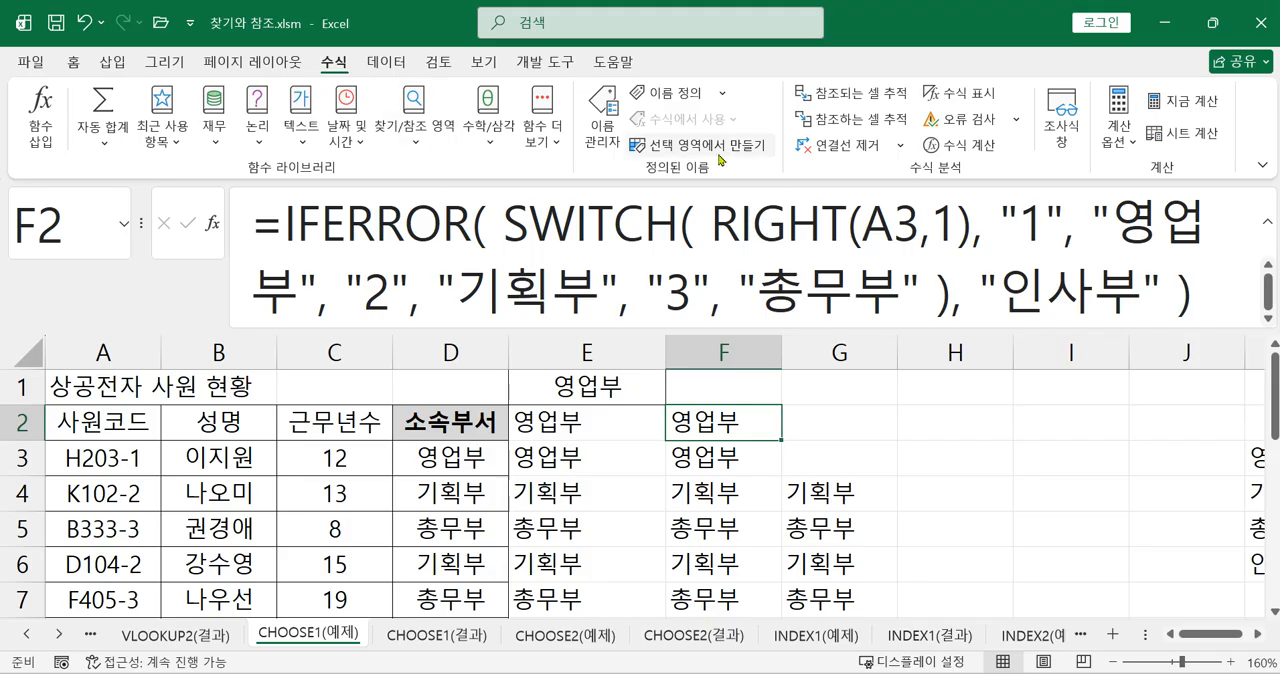
Show formulas instead of results and fit column F to its contents, to compare the SWITCH formula in F2 with the CHOOSE formula in F3
{"action": "left_click", "coordinate": [962, 93]}
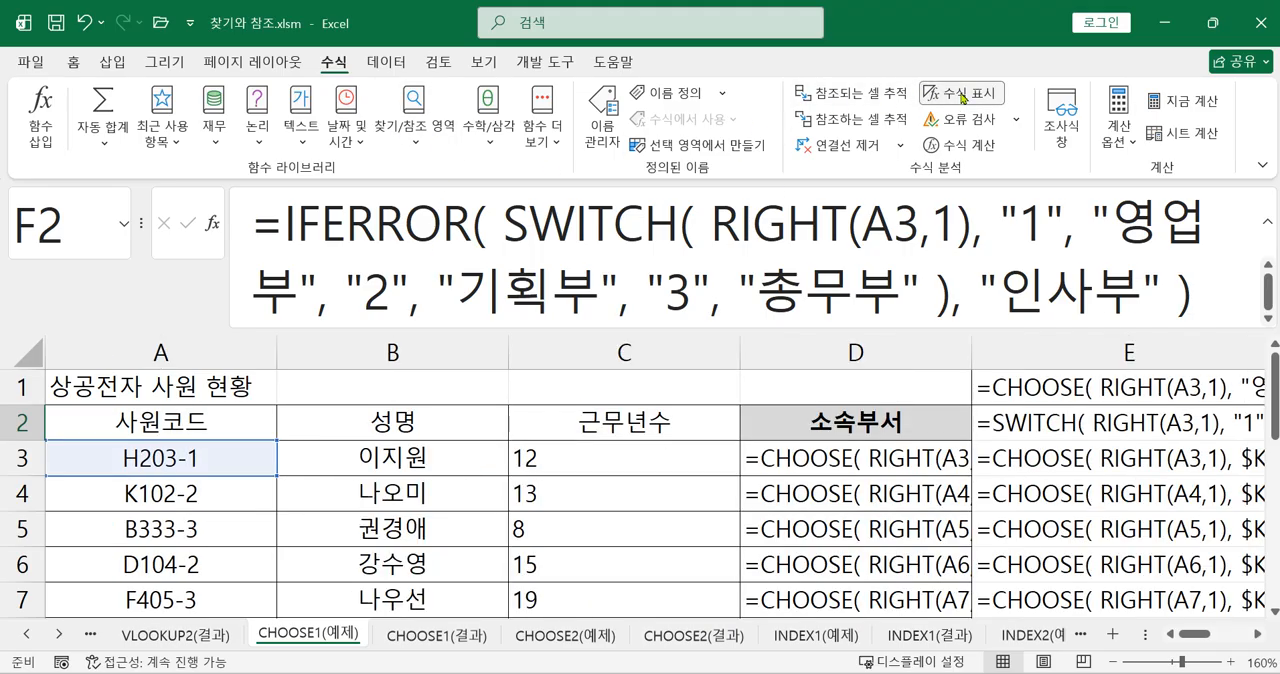
{"action": "left_click", "coordinate": [1259, 637]}
{"action": "left_click", "coordinate": [1259, 637]}
{"action": "left_click", "coordinate": [1259, 637]}
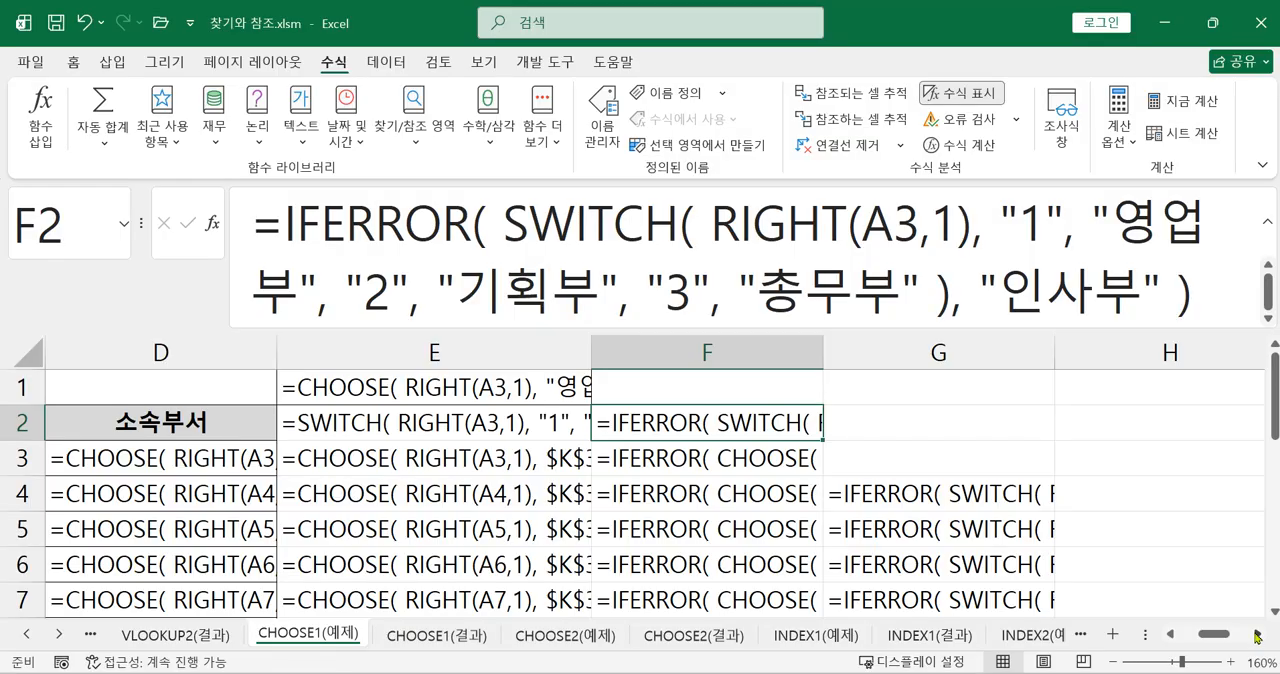
{"action": "double_click", "coordinate": [823, 352]}
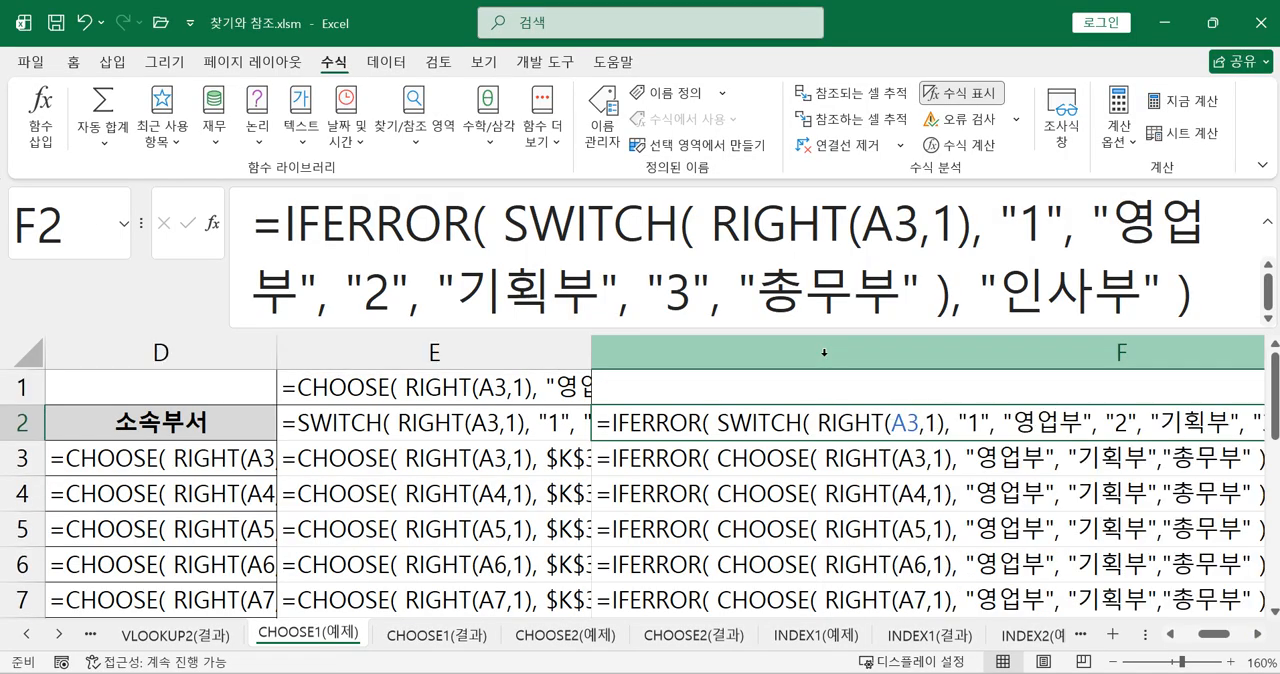
{"action": "left_click", "coordinate": [1257, 635]}
{"action": "left_click", "coordinate": [1257, 635]}
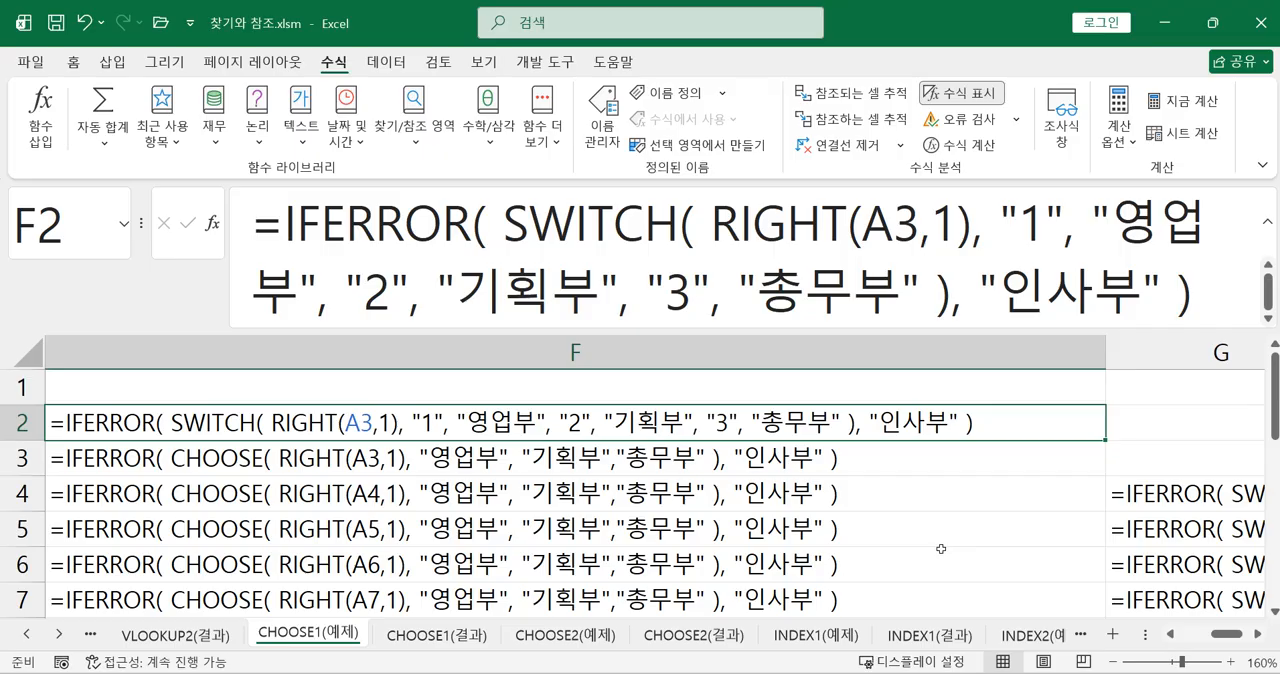
{"action": "scroll", "coordinate": [941, 549], "scroll_direction": "up", "scroll_amount": 1, "text": "ctrl"}
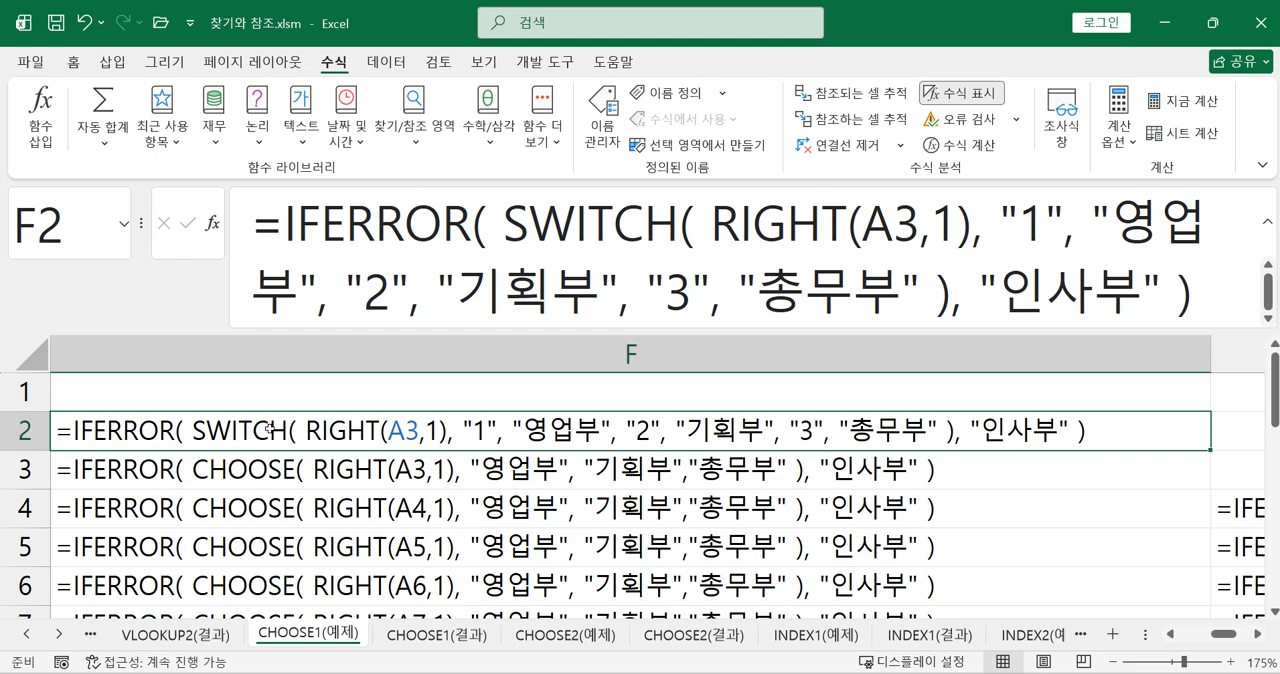
{"action": "left_click", "coordinate": [285, 477]}
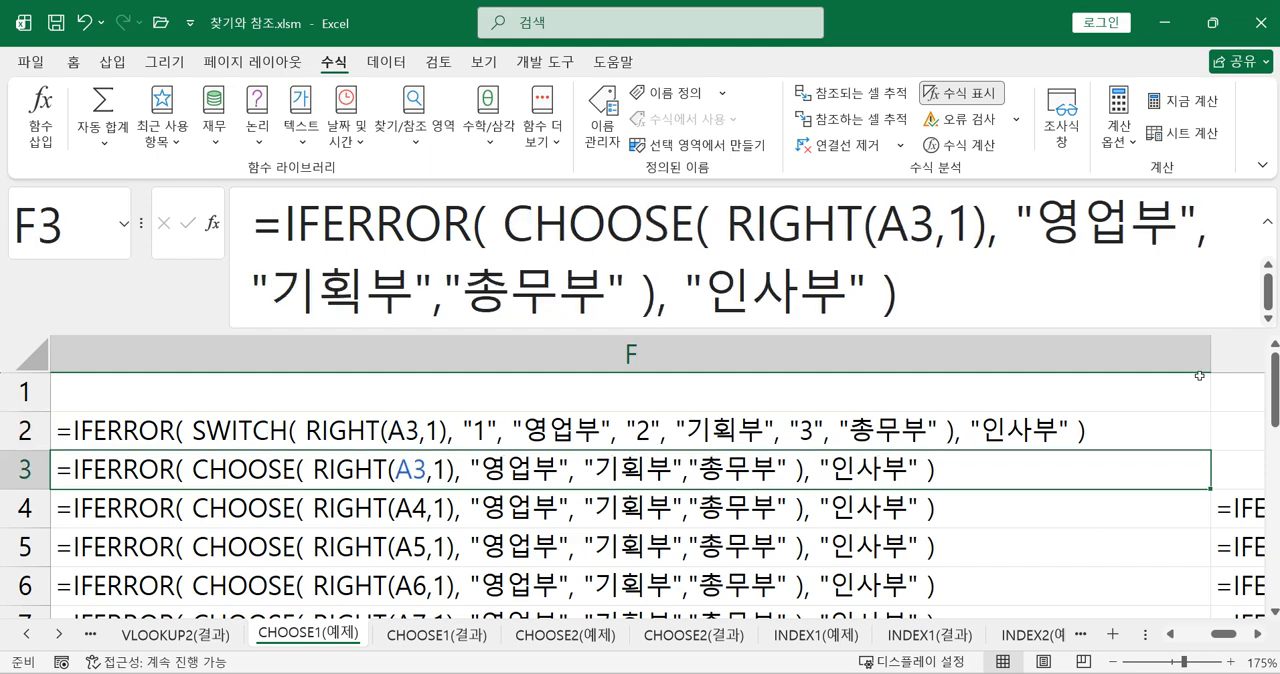